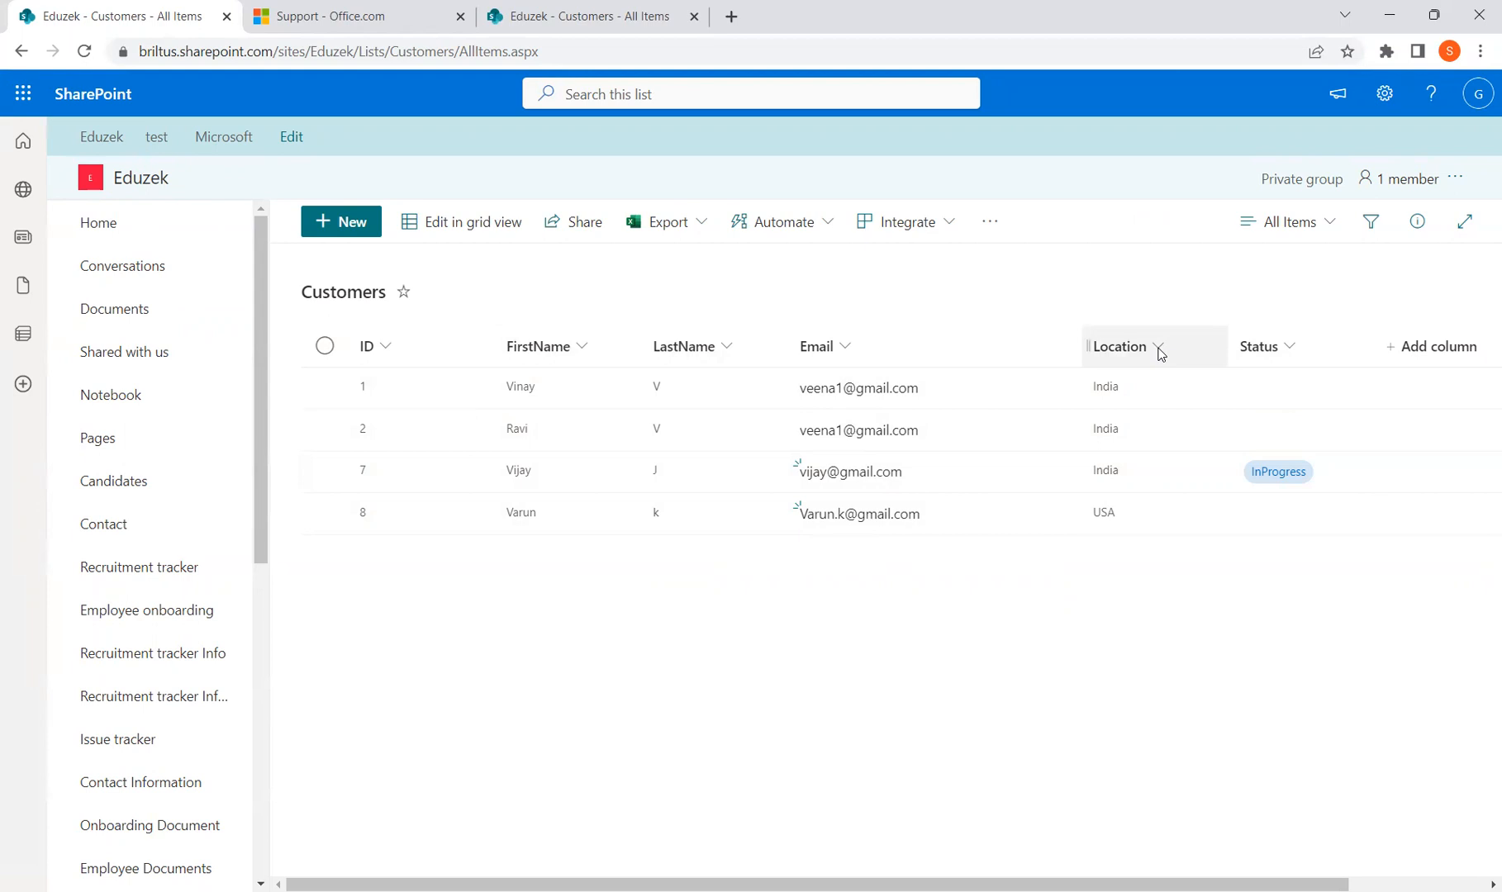
Open the Location column's header menu in the Customers list
left_click(1159, 353)
Open the Location column's edit panel with its validation options expanded
mouse_move(1167, 533)
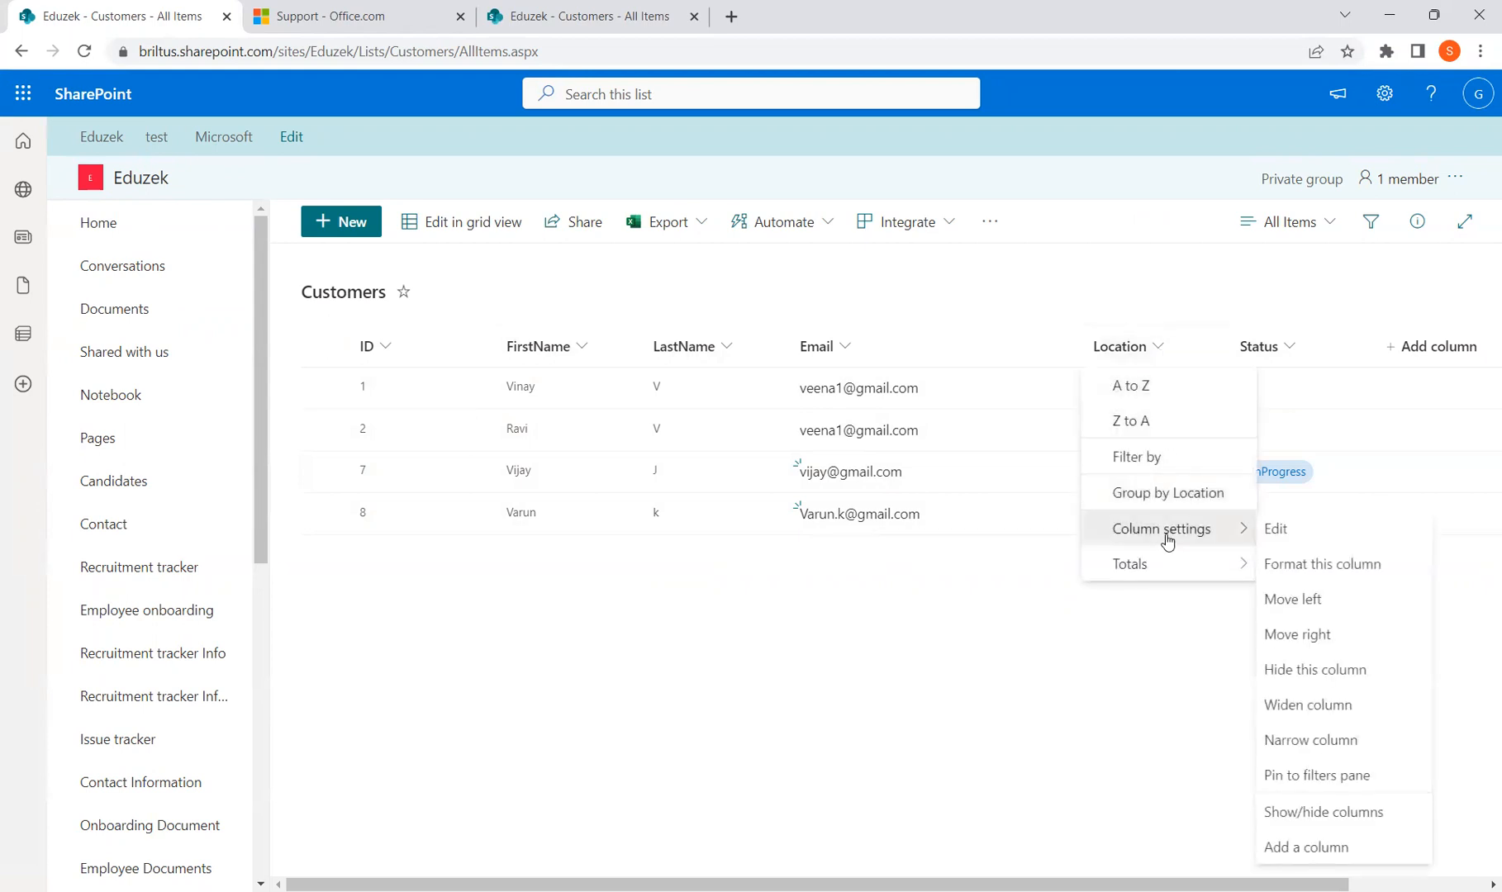
left_click(1275, 533)
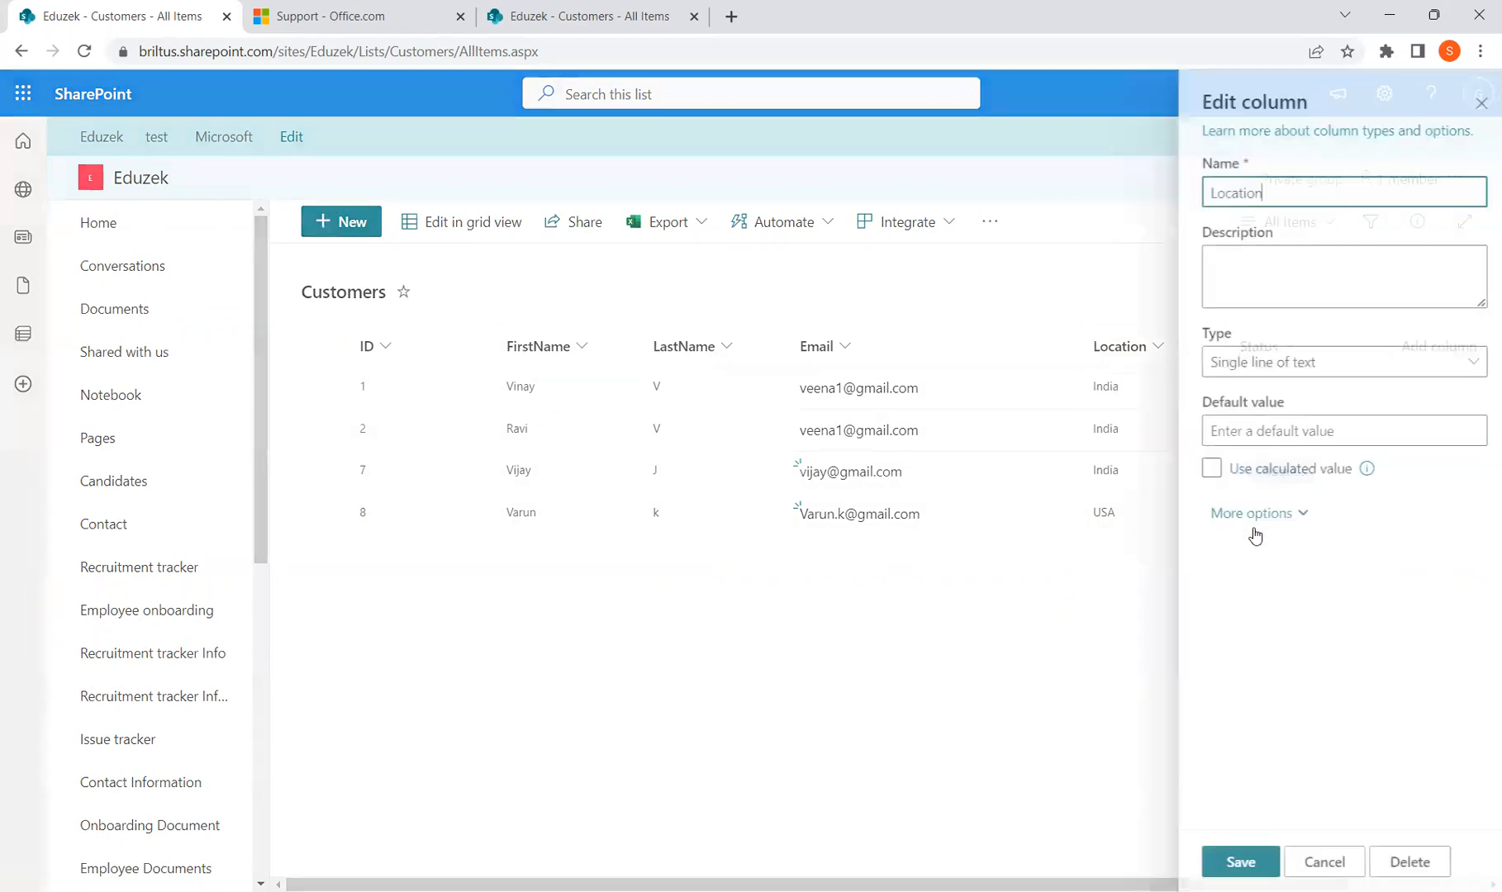
left_click(1295, 521)
scroll(1336, 678, "down", 5)
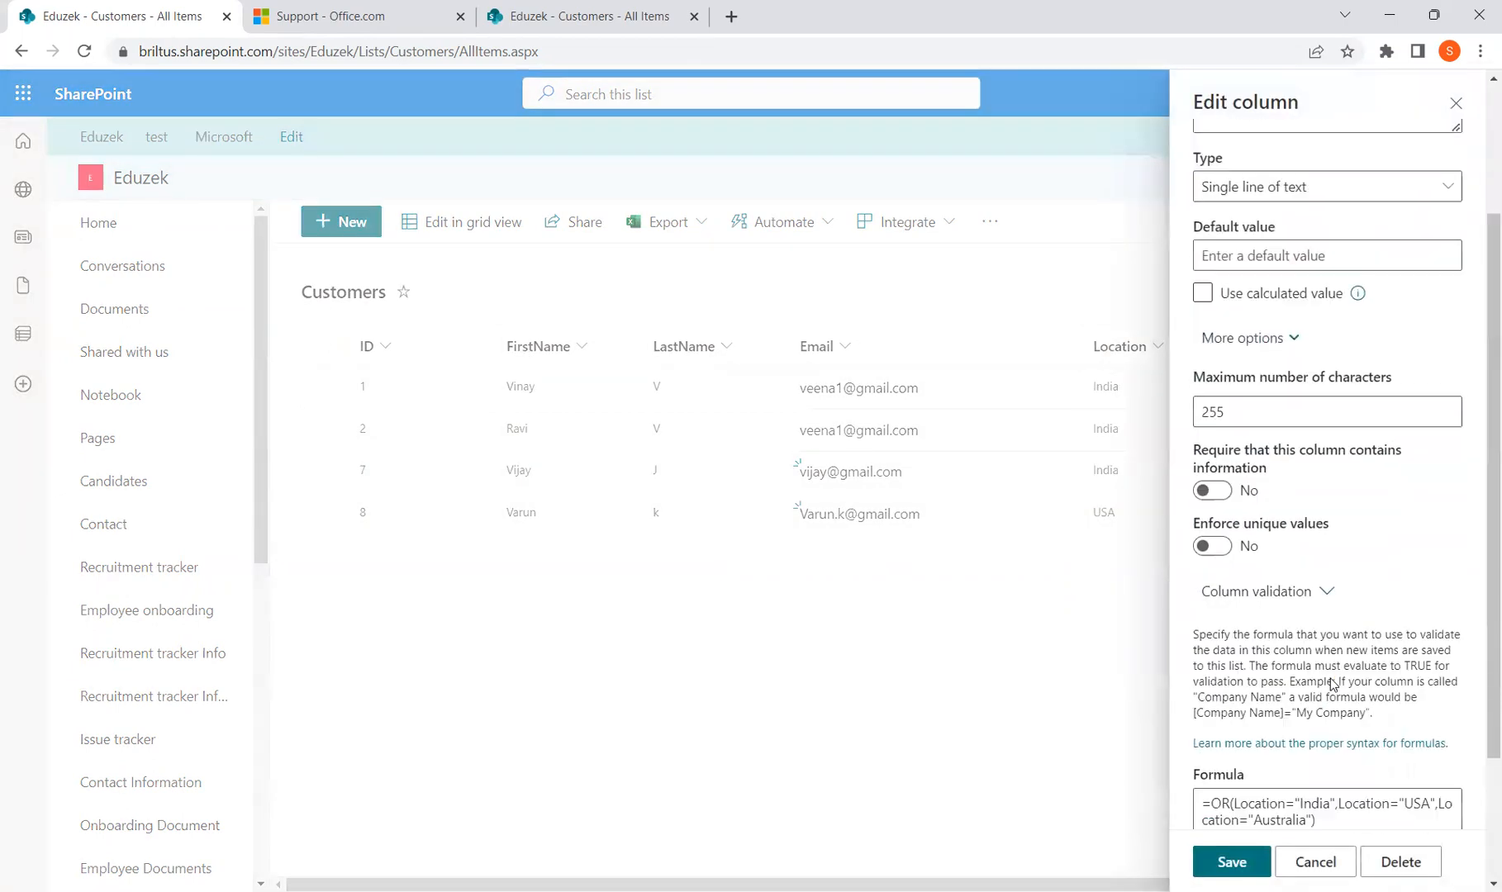
Delete the old validation formula and user message, leaving the Formula box active
left_click_drag(1345, 652, 1162, 630)
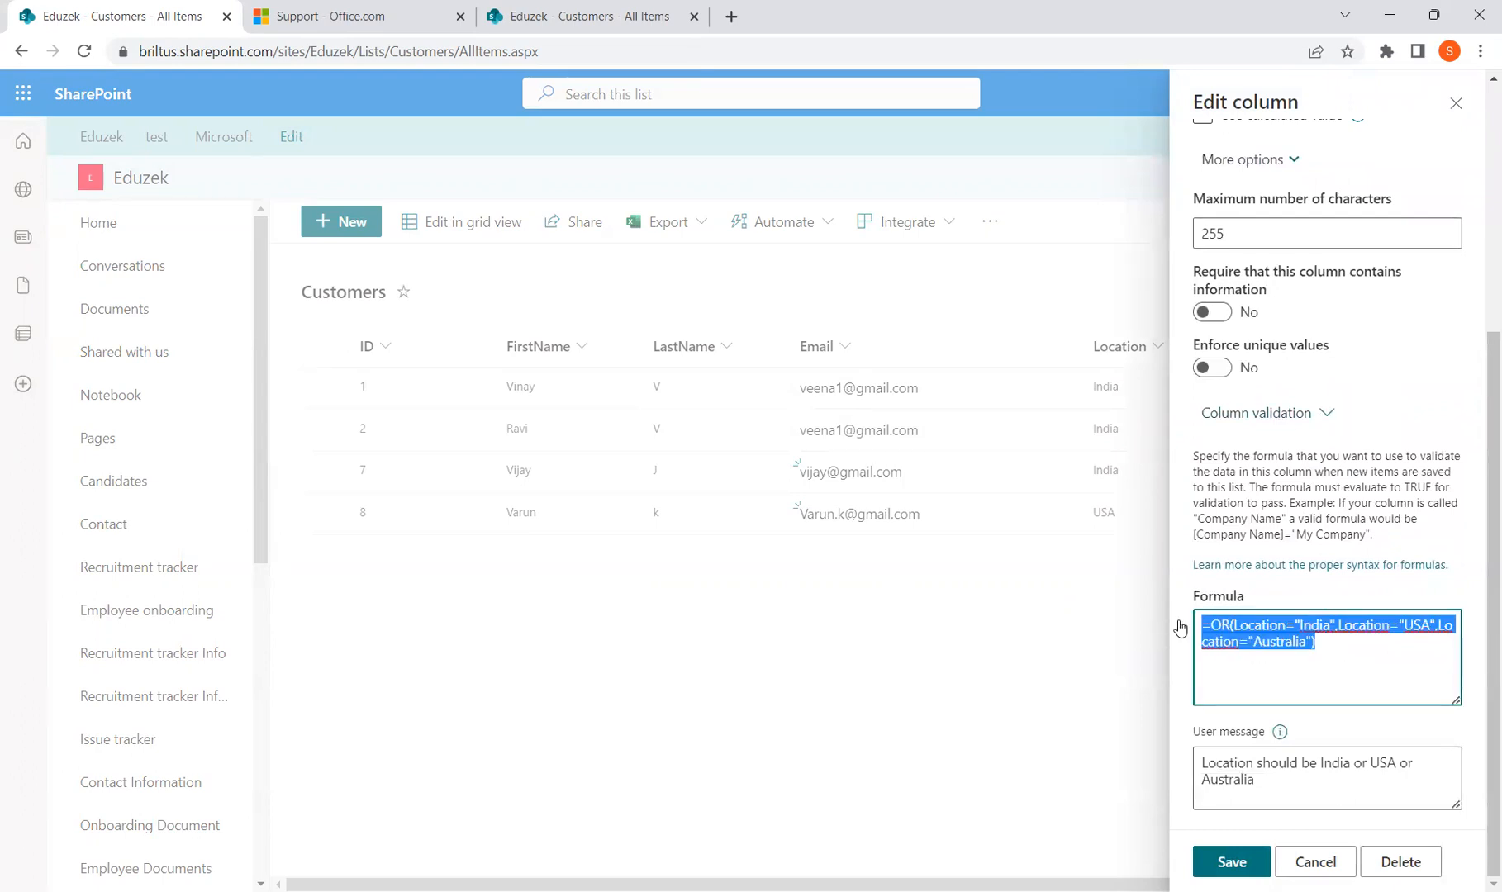
key("BackSpace")
left_click_drag(1322, 789, 1155, 764)
key("BackSpace")
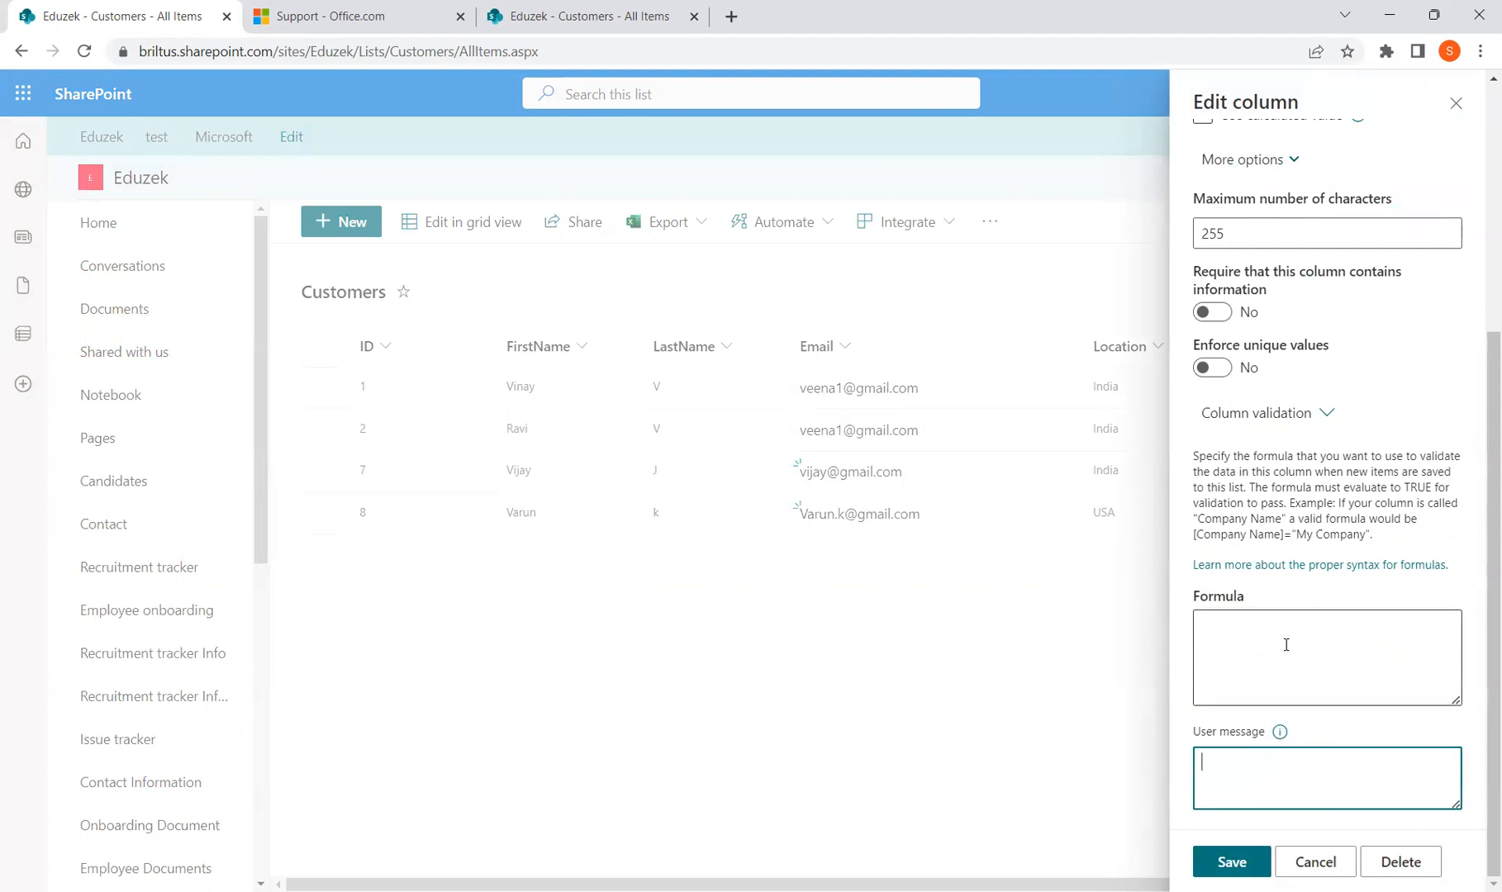
left_click(1286, 641)
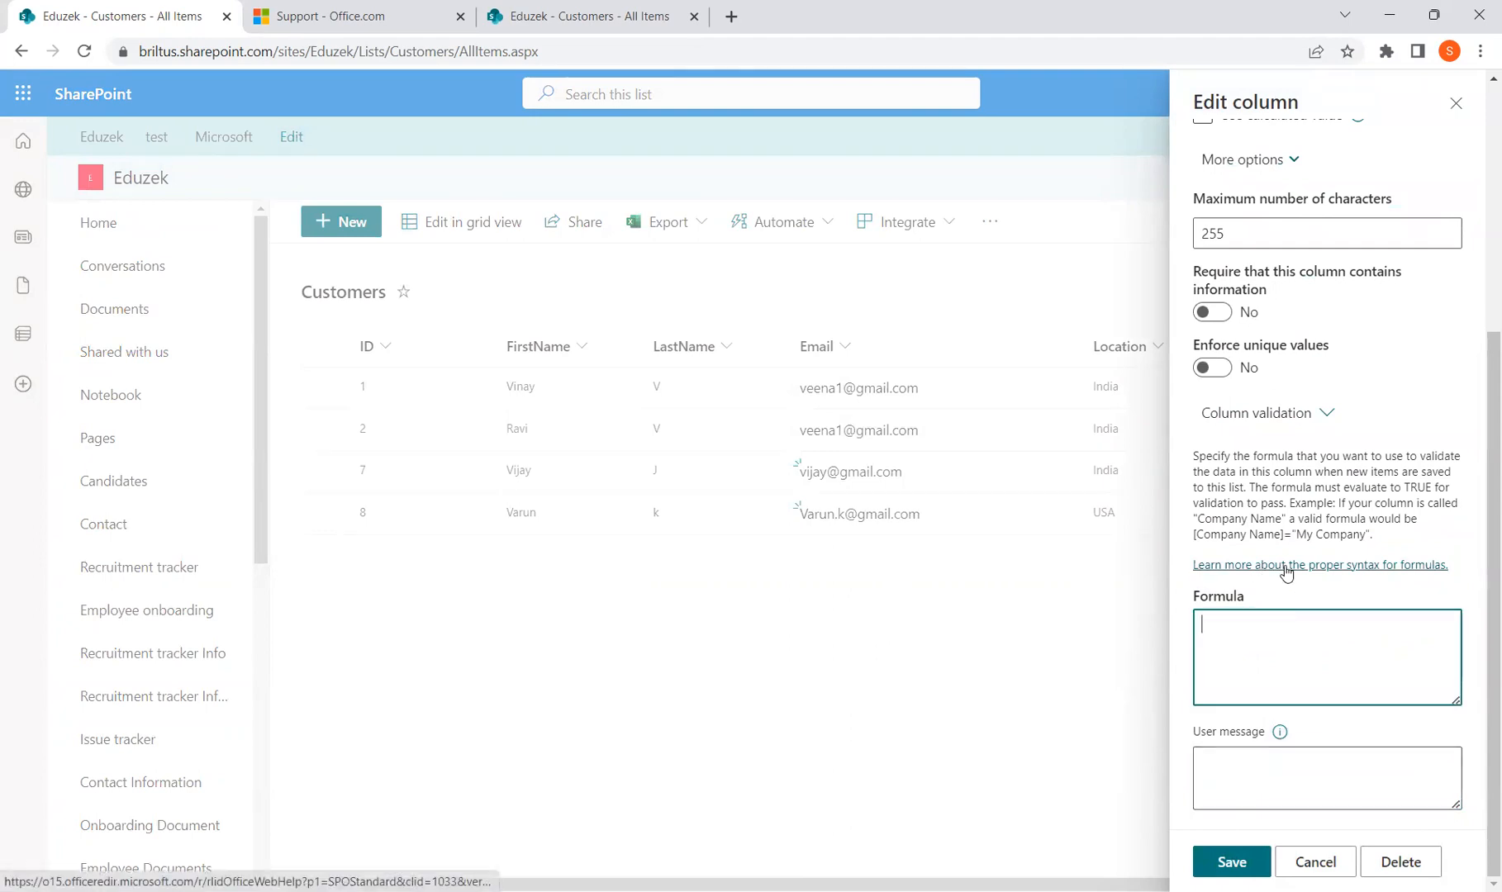
Open the formula syntax help and expand Conditional formulas to view the IF, AND, OR, NOT examples
left_click(347, 16)
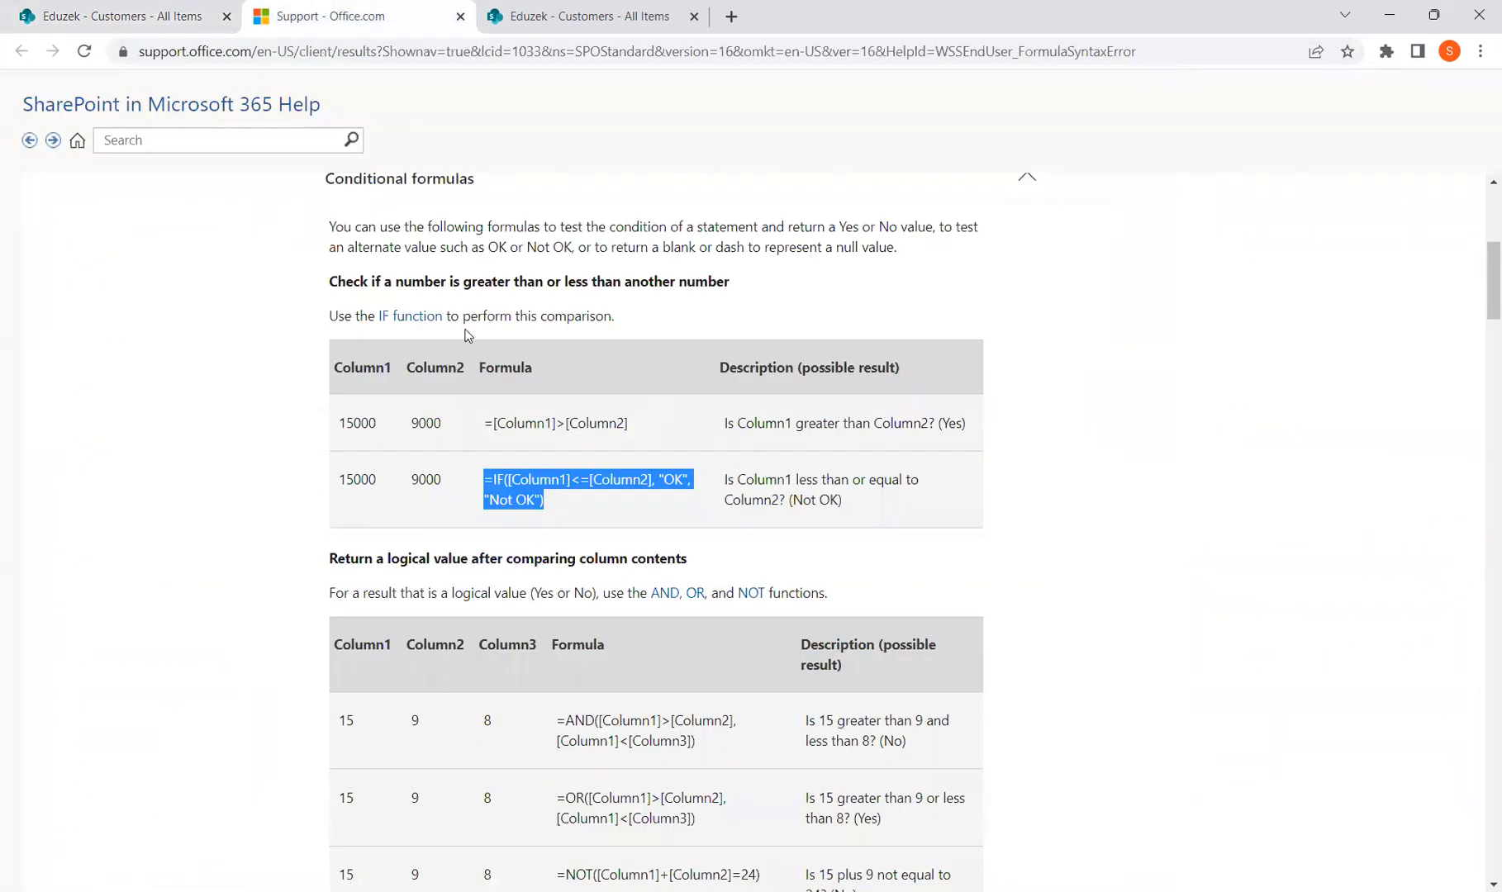
scroll(457, 341, "up", 2)
scroll(396, 415, "down", 1)
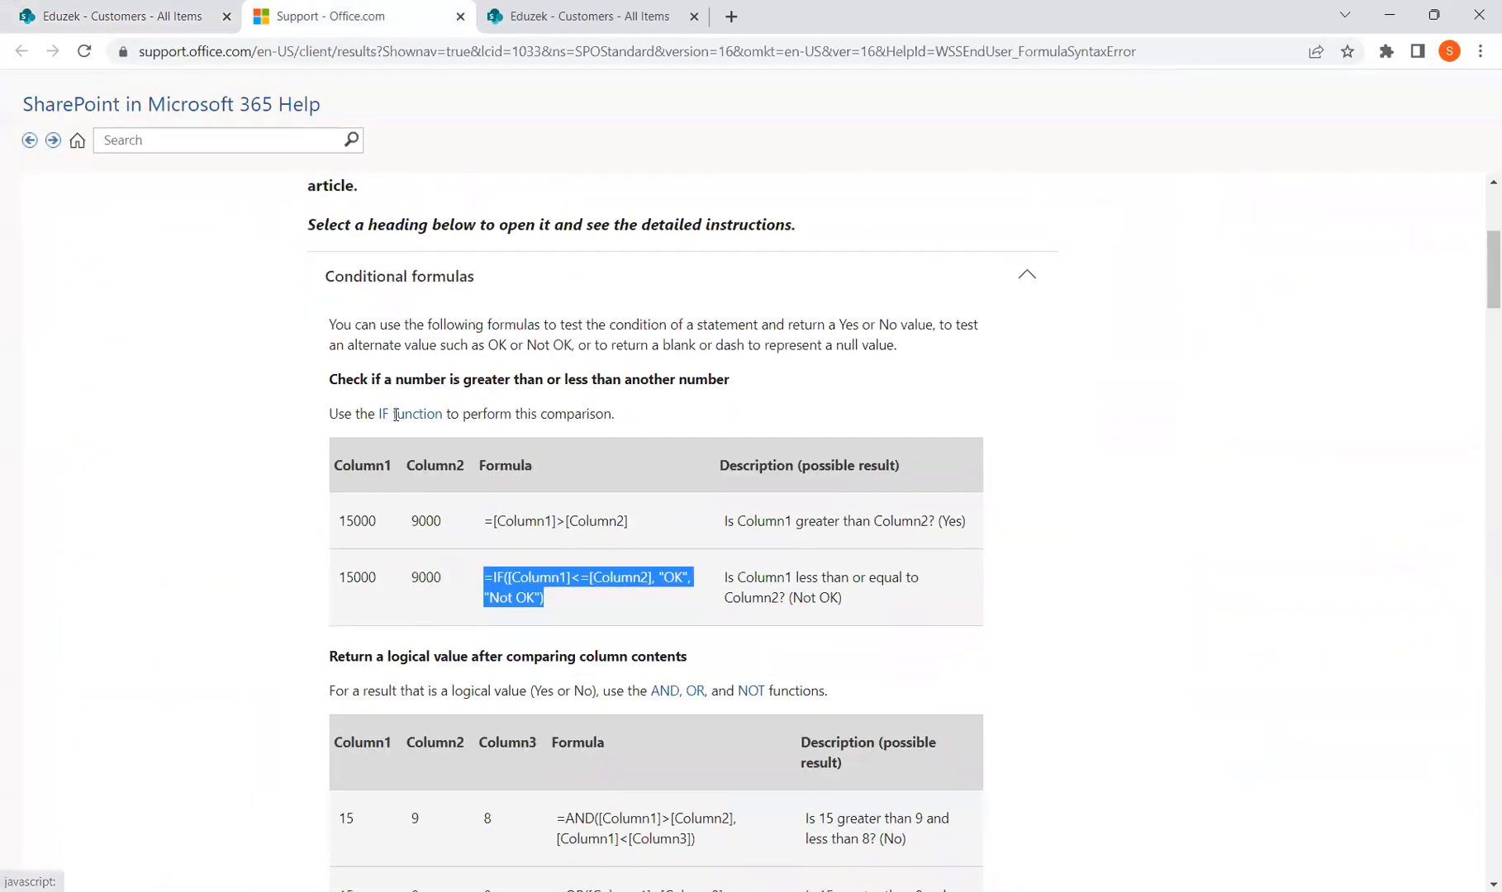
scroll(396, 415, "up", 3)
left_click(450, 578)
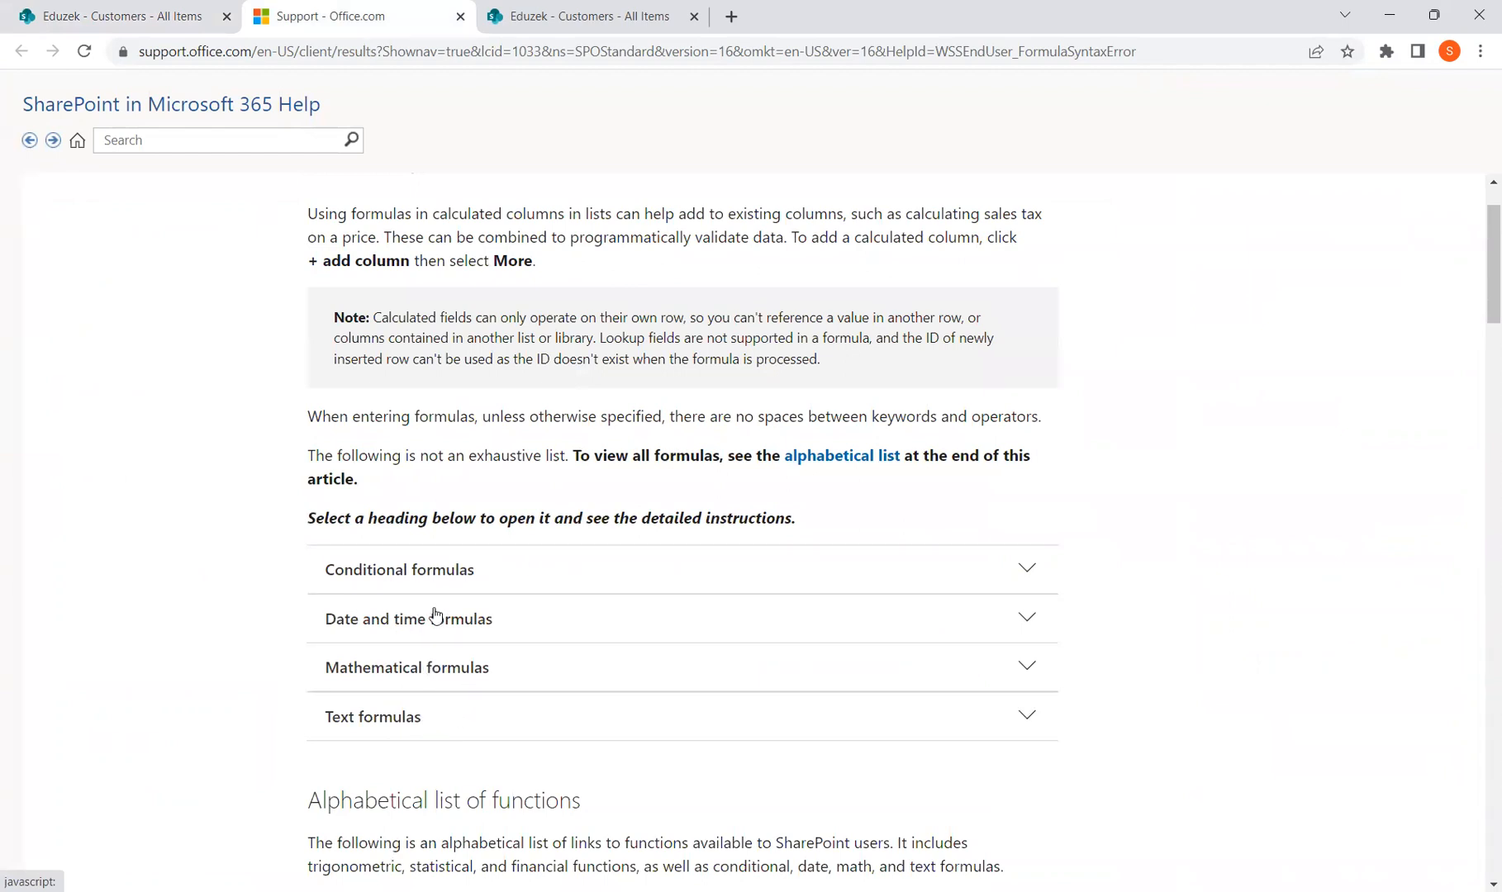
left_click(440, 574)
scroll(463, 578, "down", 5)
left_click(647, 427)
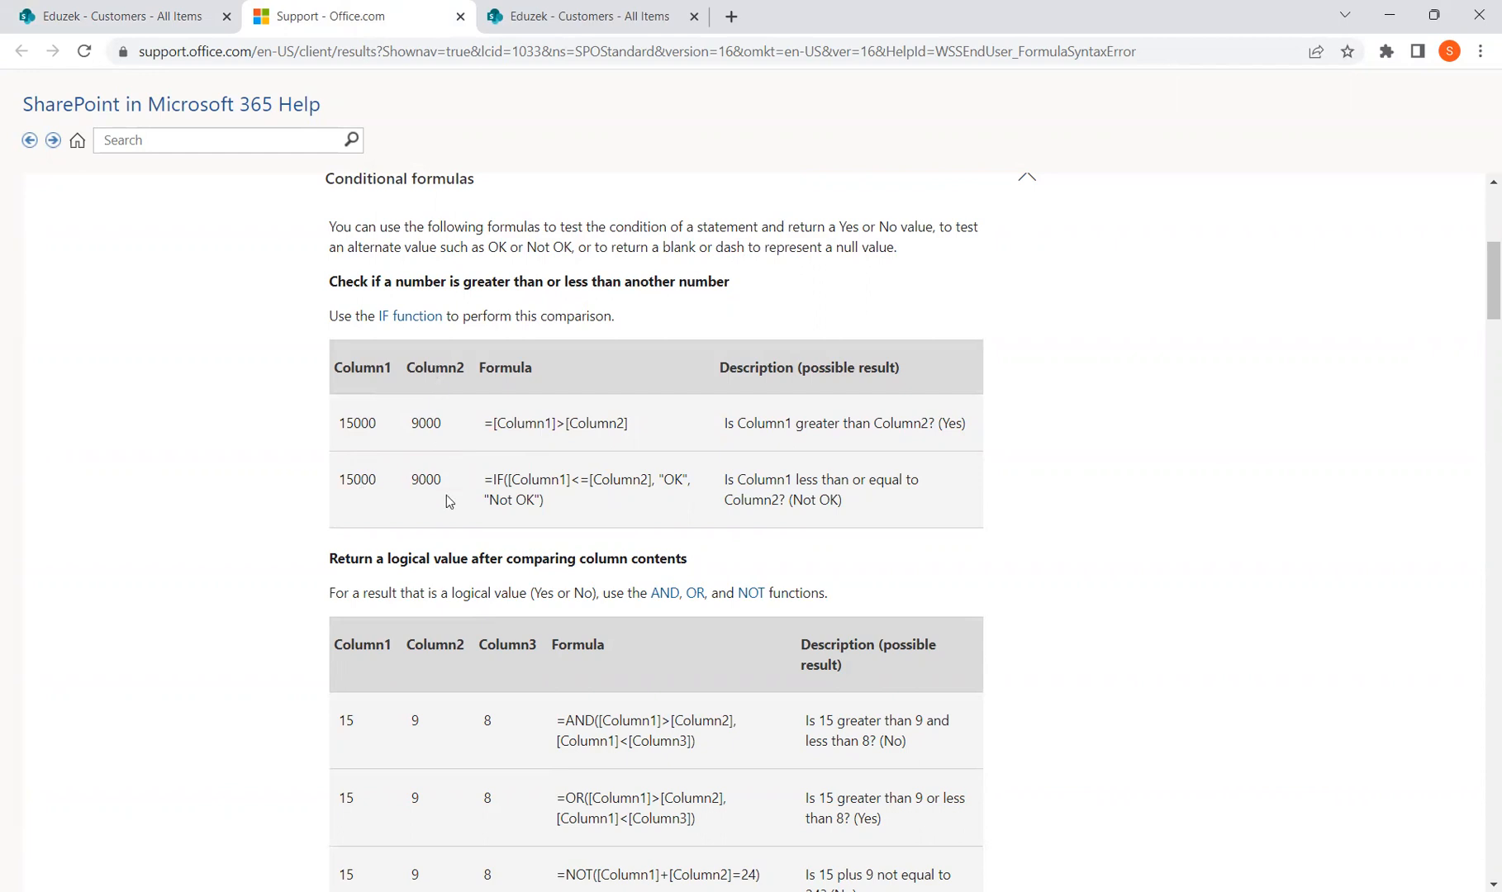
left_click_drag(498, 423, 486, 429)
left_click(514, 426)
double_click(514, 425)
double_click(623, 426)
left_click(366, 425)
double_click(366, 425)
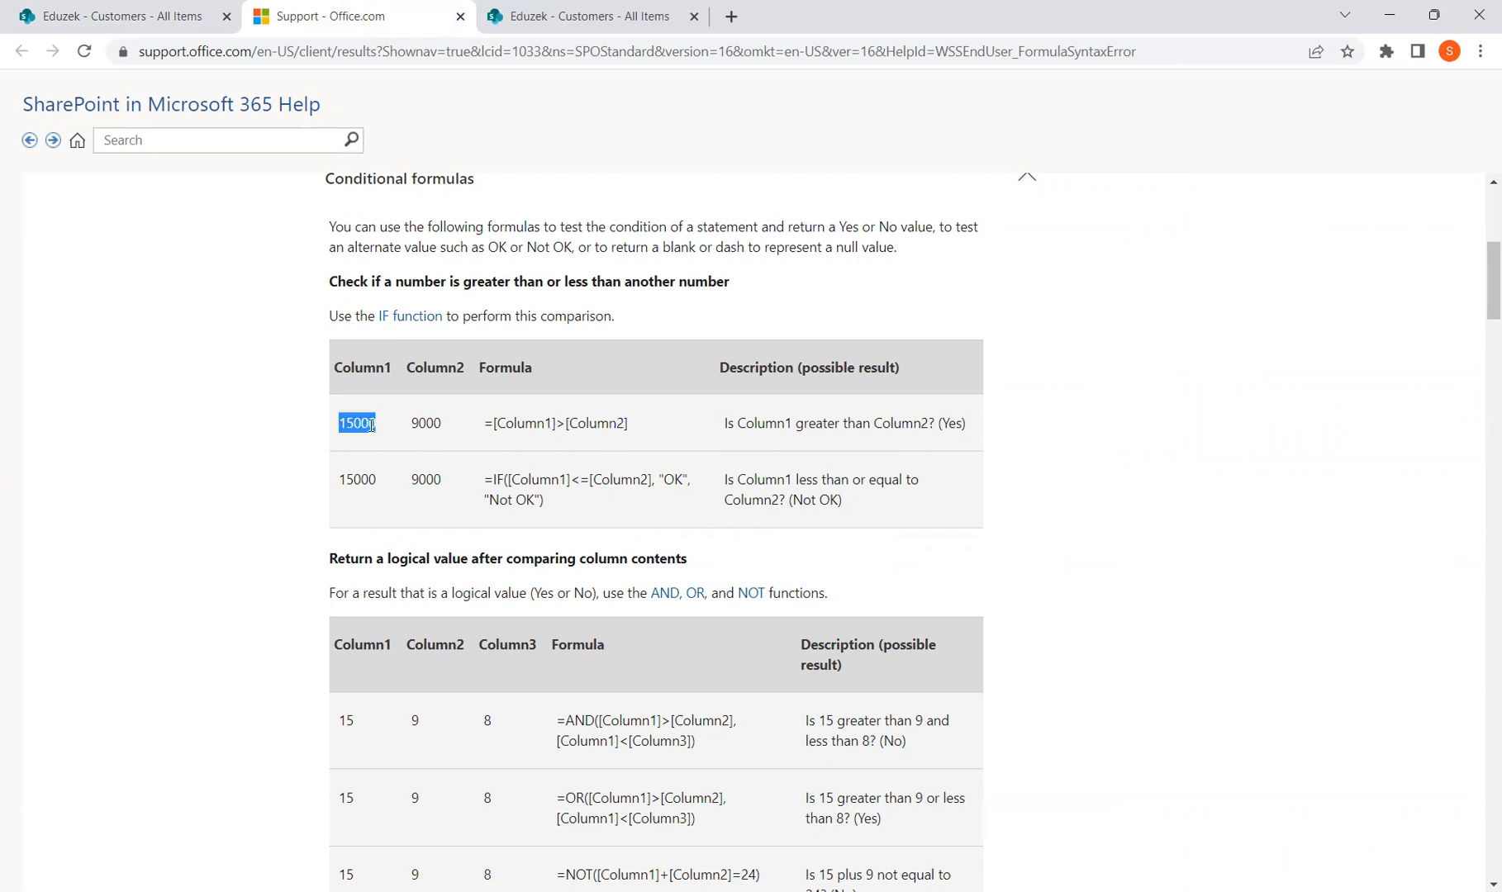
double_click(426, 425)
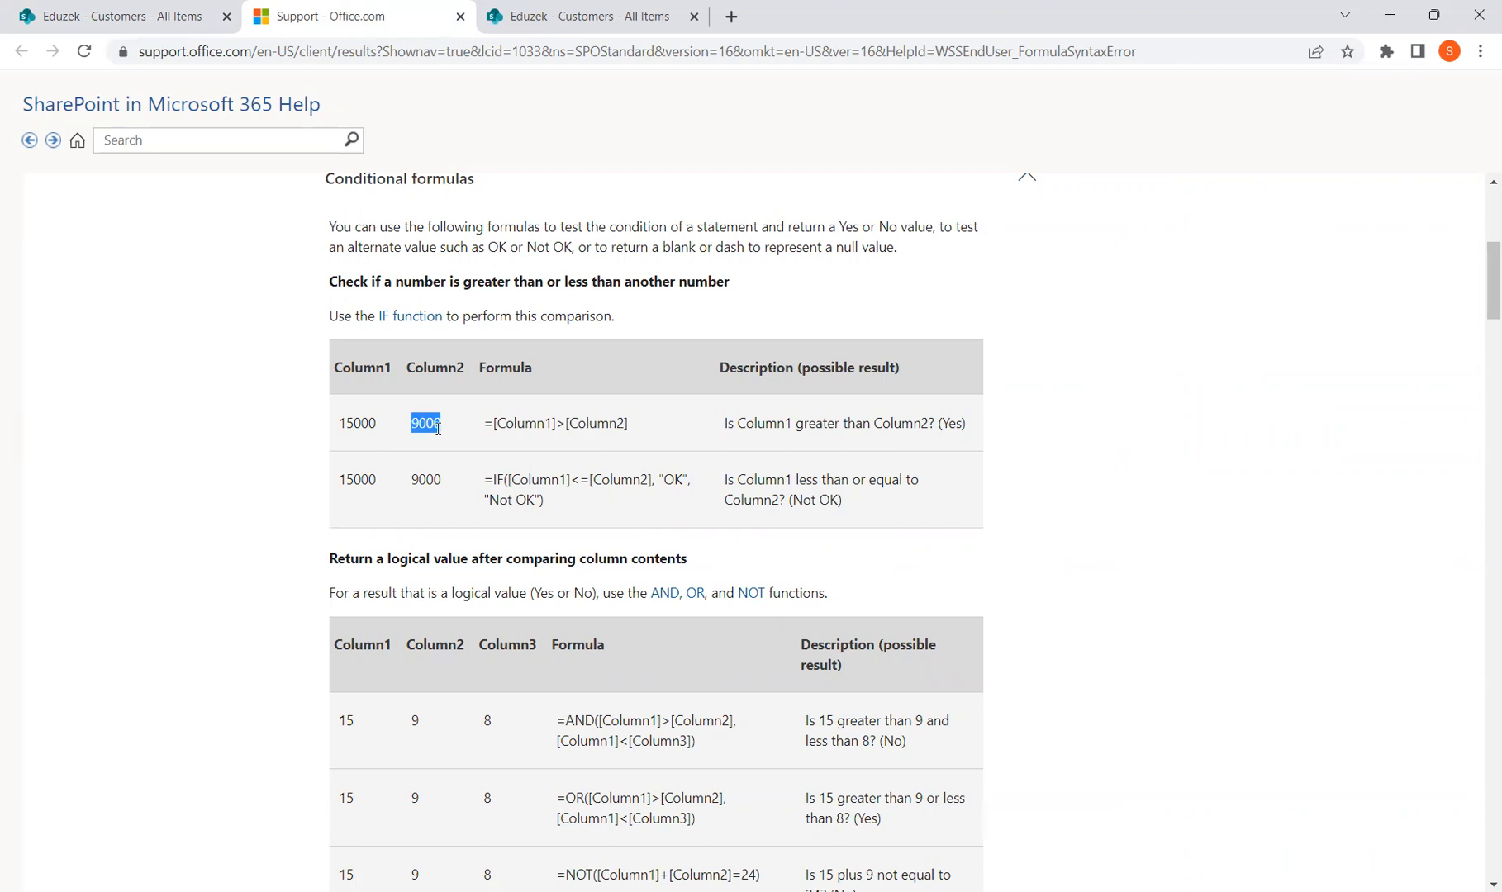
double_click(363, 422)
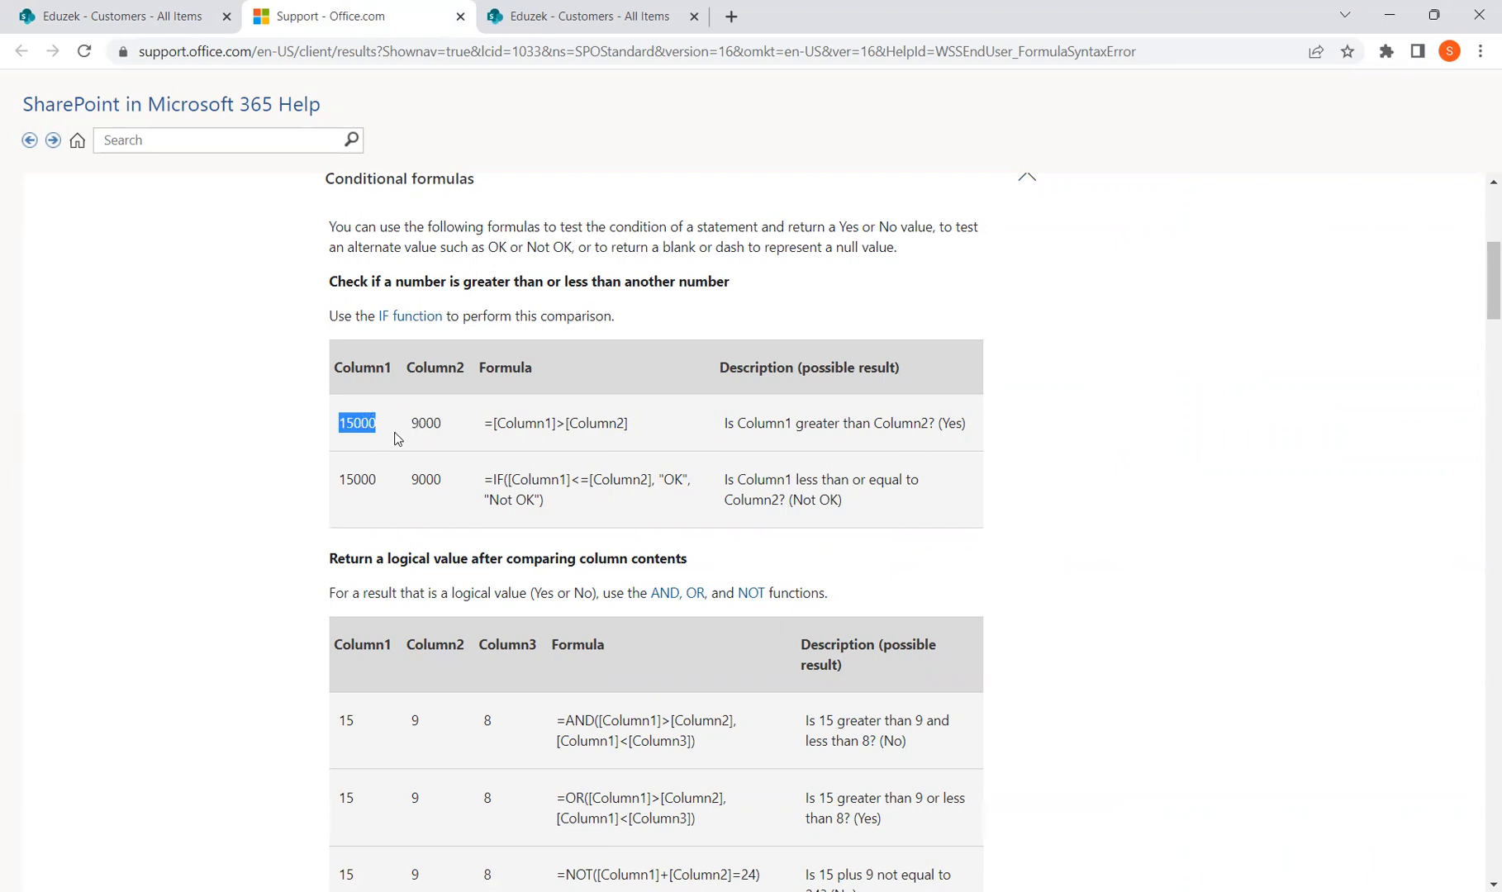
double_click(427, 424)
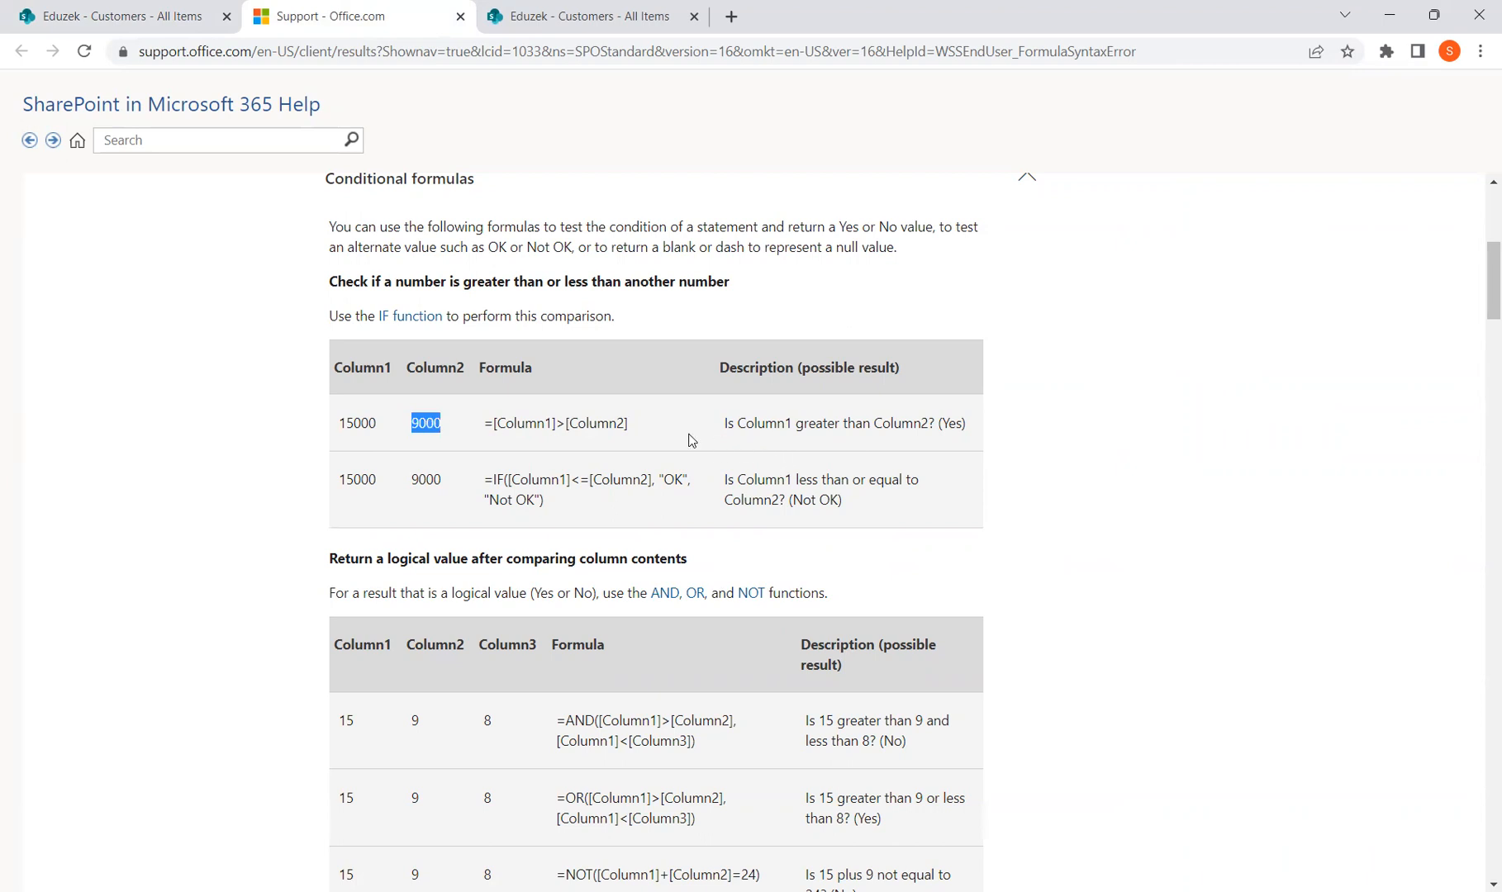
left_click_drag(493, 425, 634, 423)
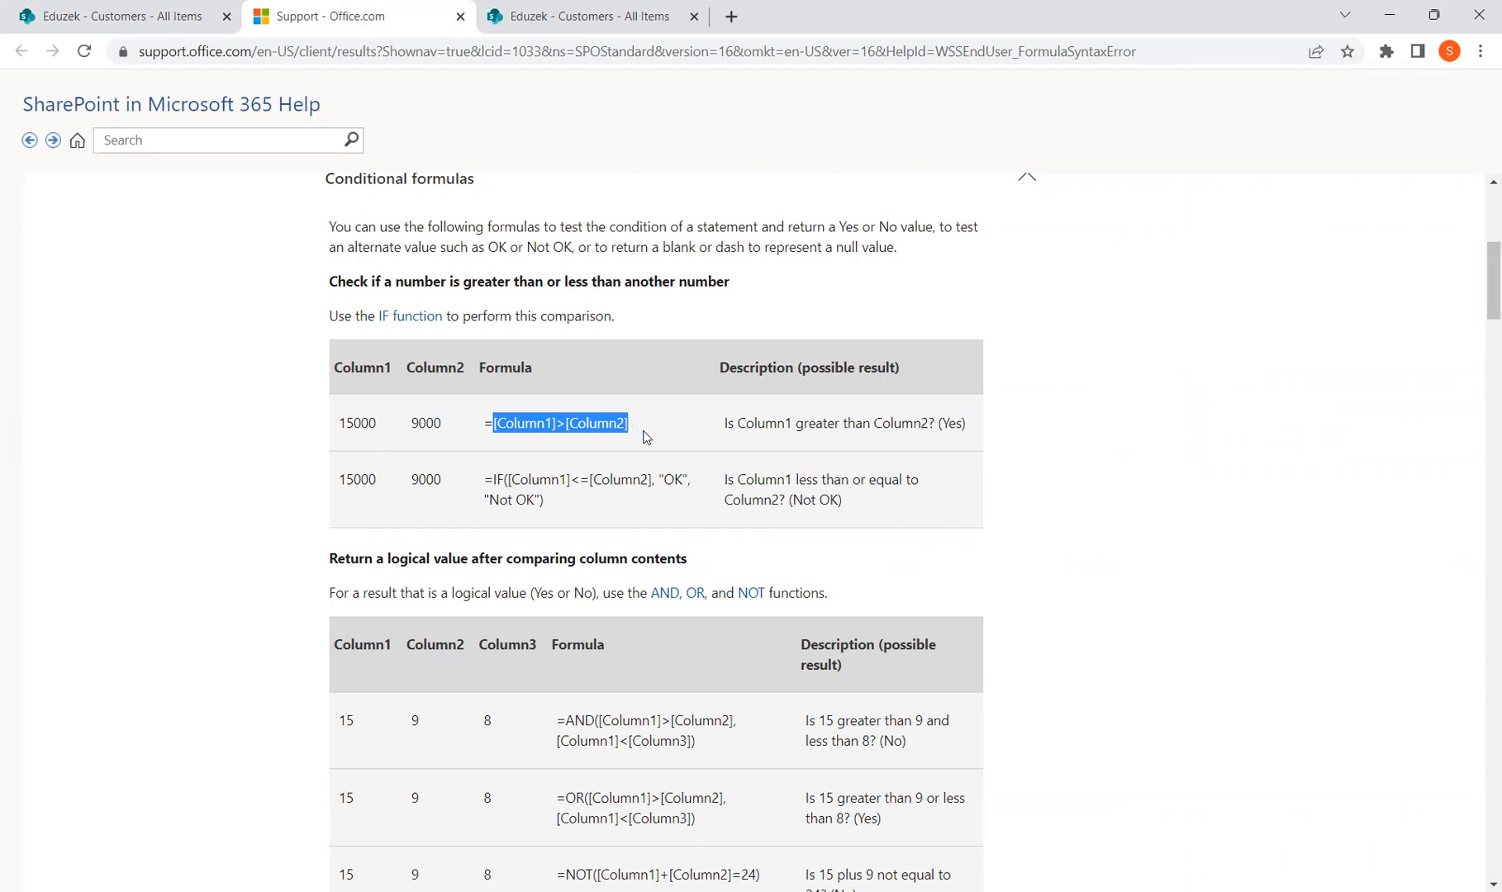
double_click(499, 480)
left_click_drag(507, 480, 651, 480)
double_click(354, 477)
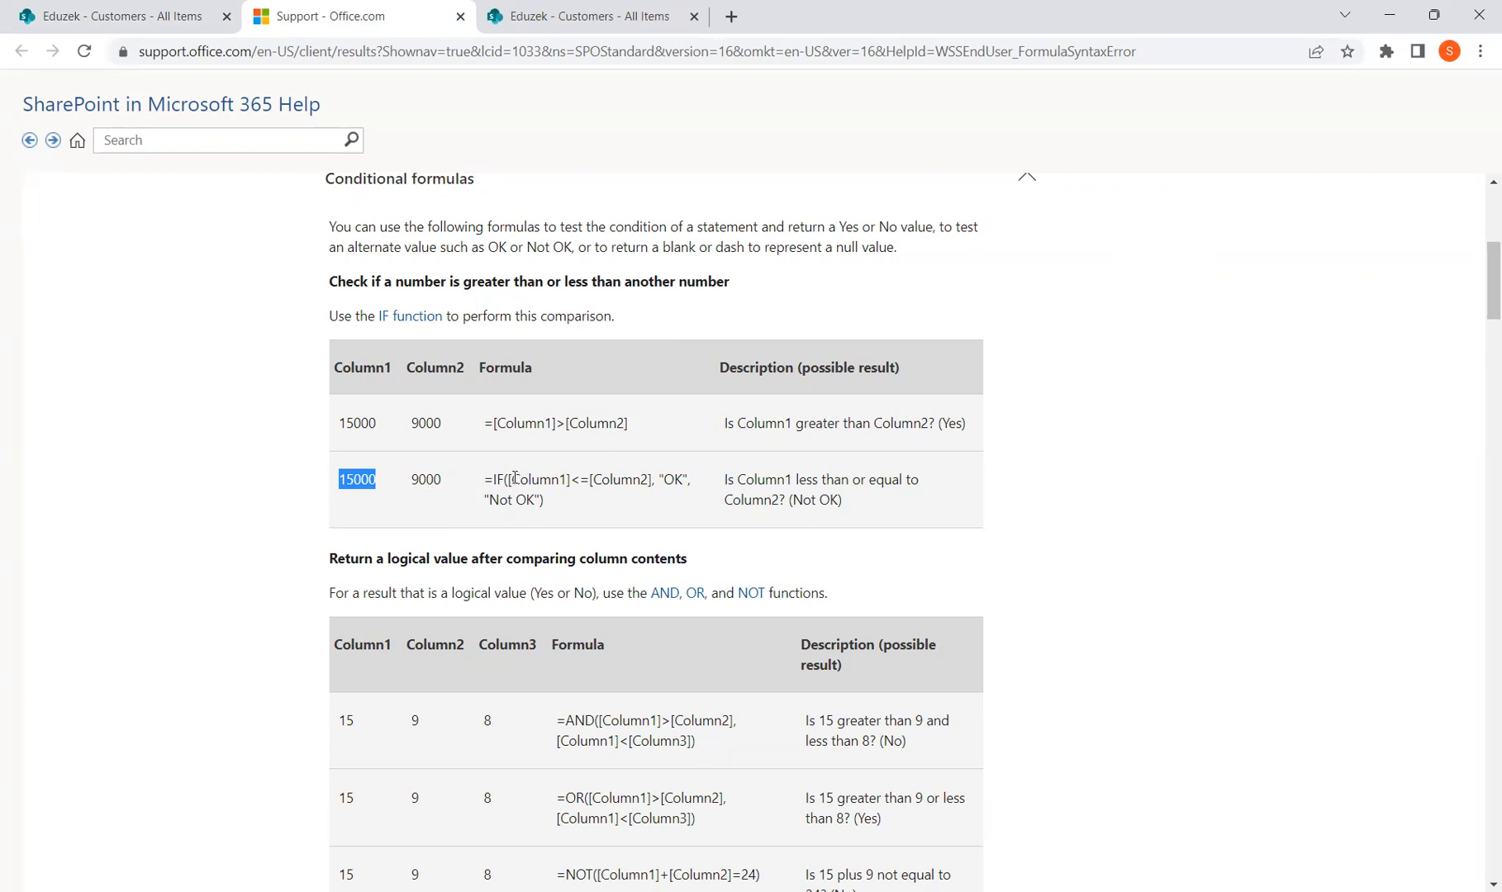
left_click_drag(509, 480, 647, 482)
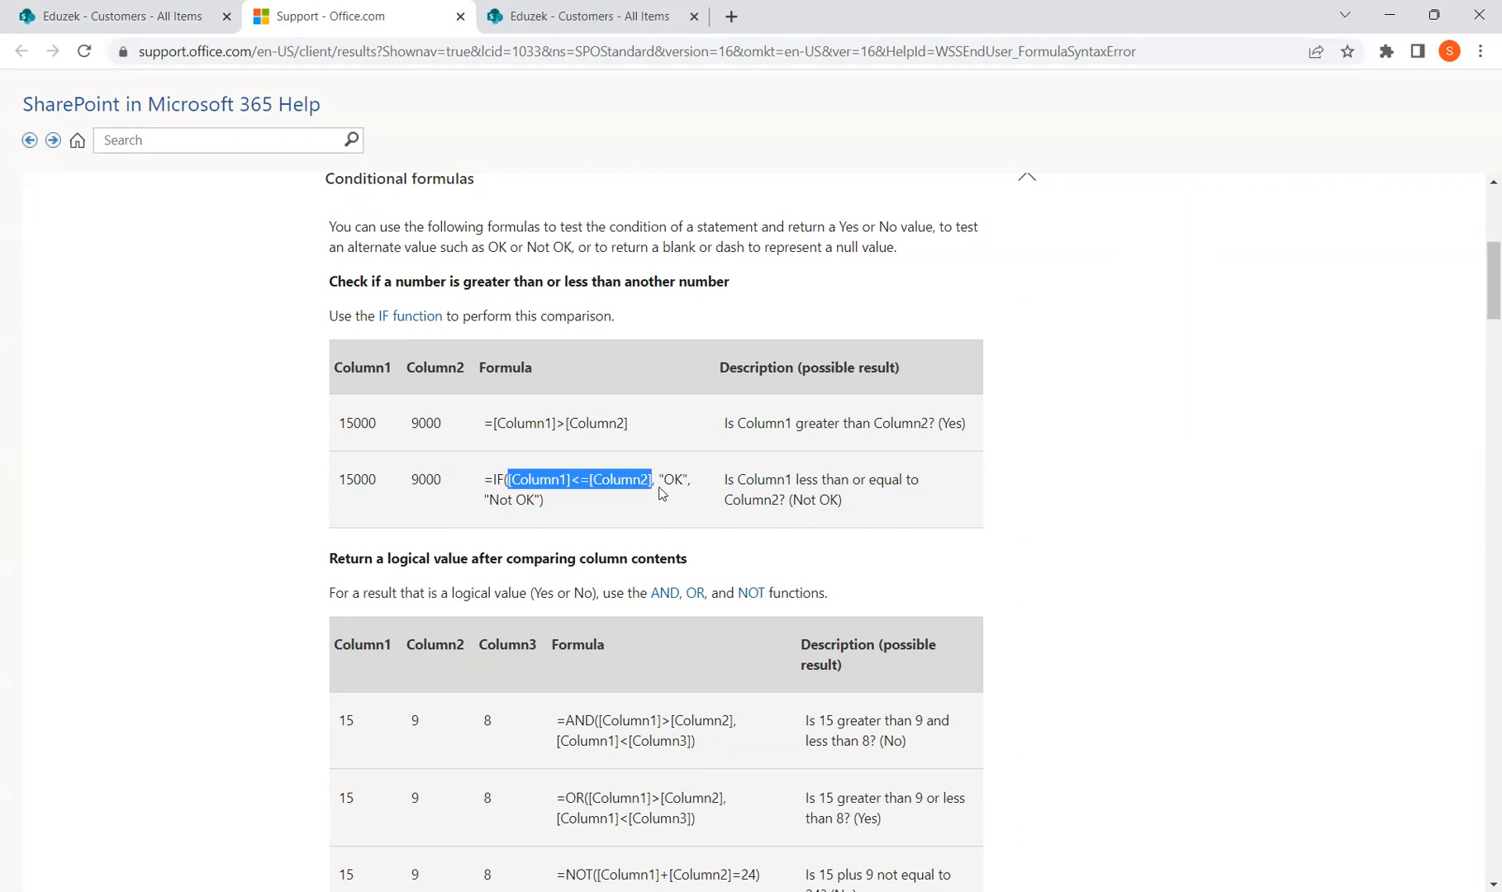
left_click_drag(485, 499, 687, 481)
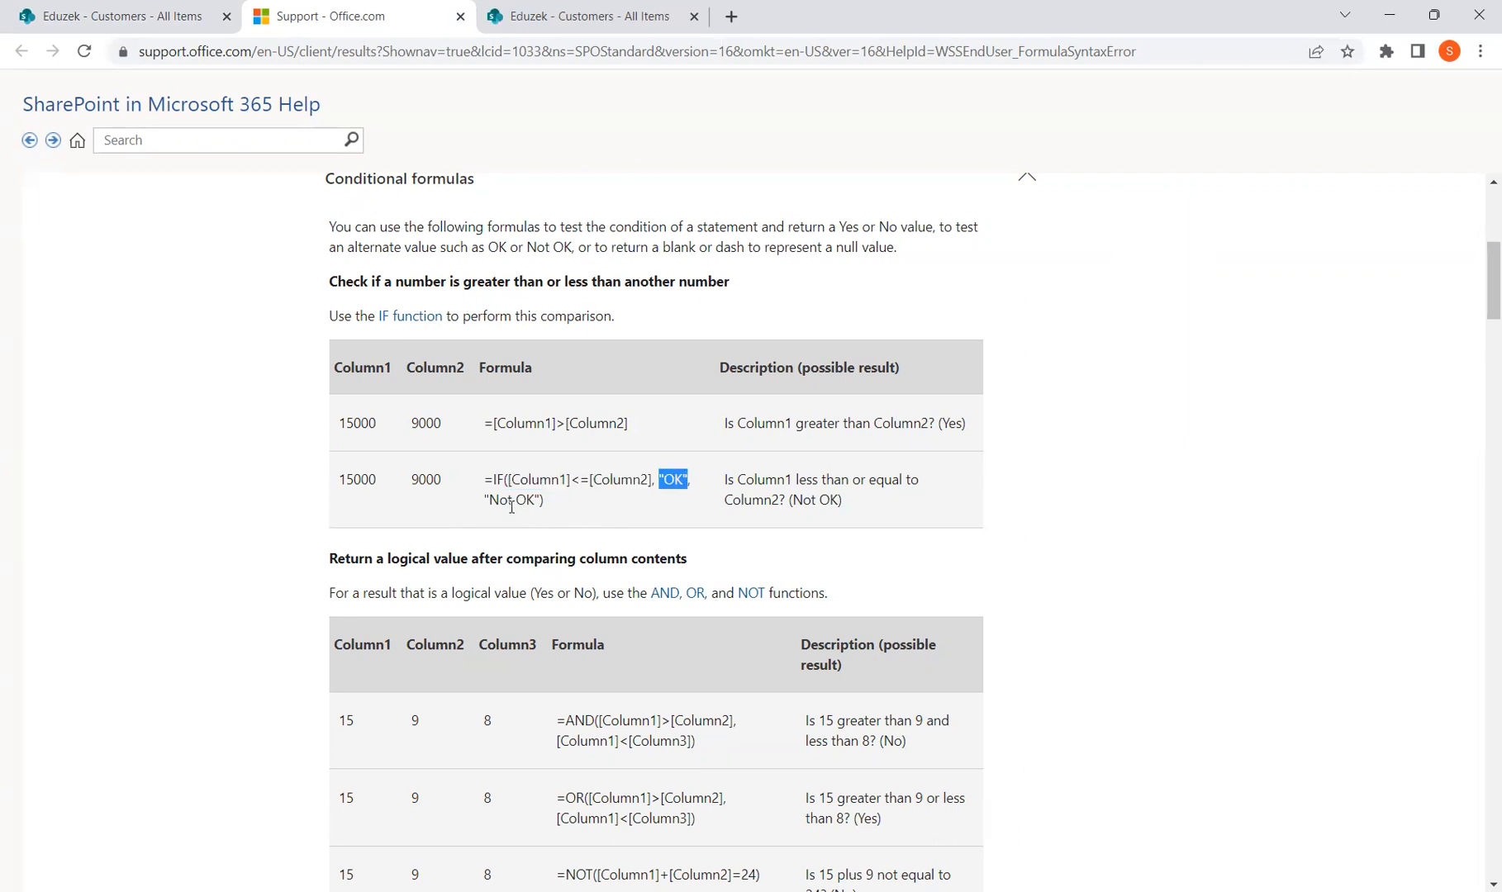
left_click_drag(484, 501, 538, 502)
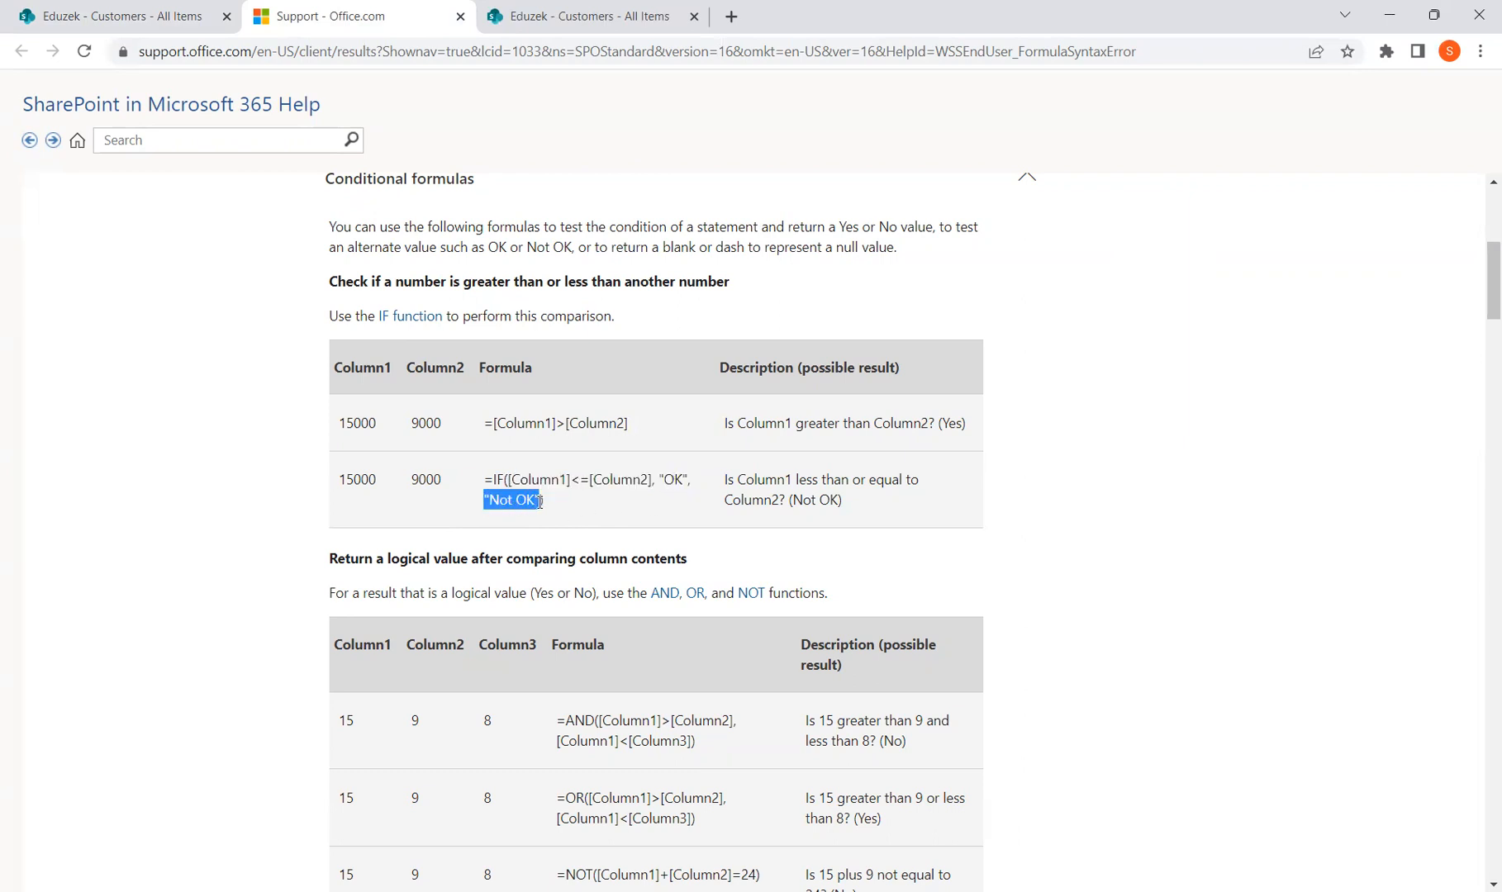
left_click_drag(844, 501, 795, 500)
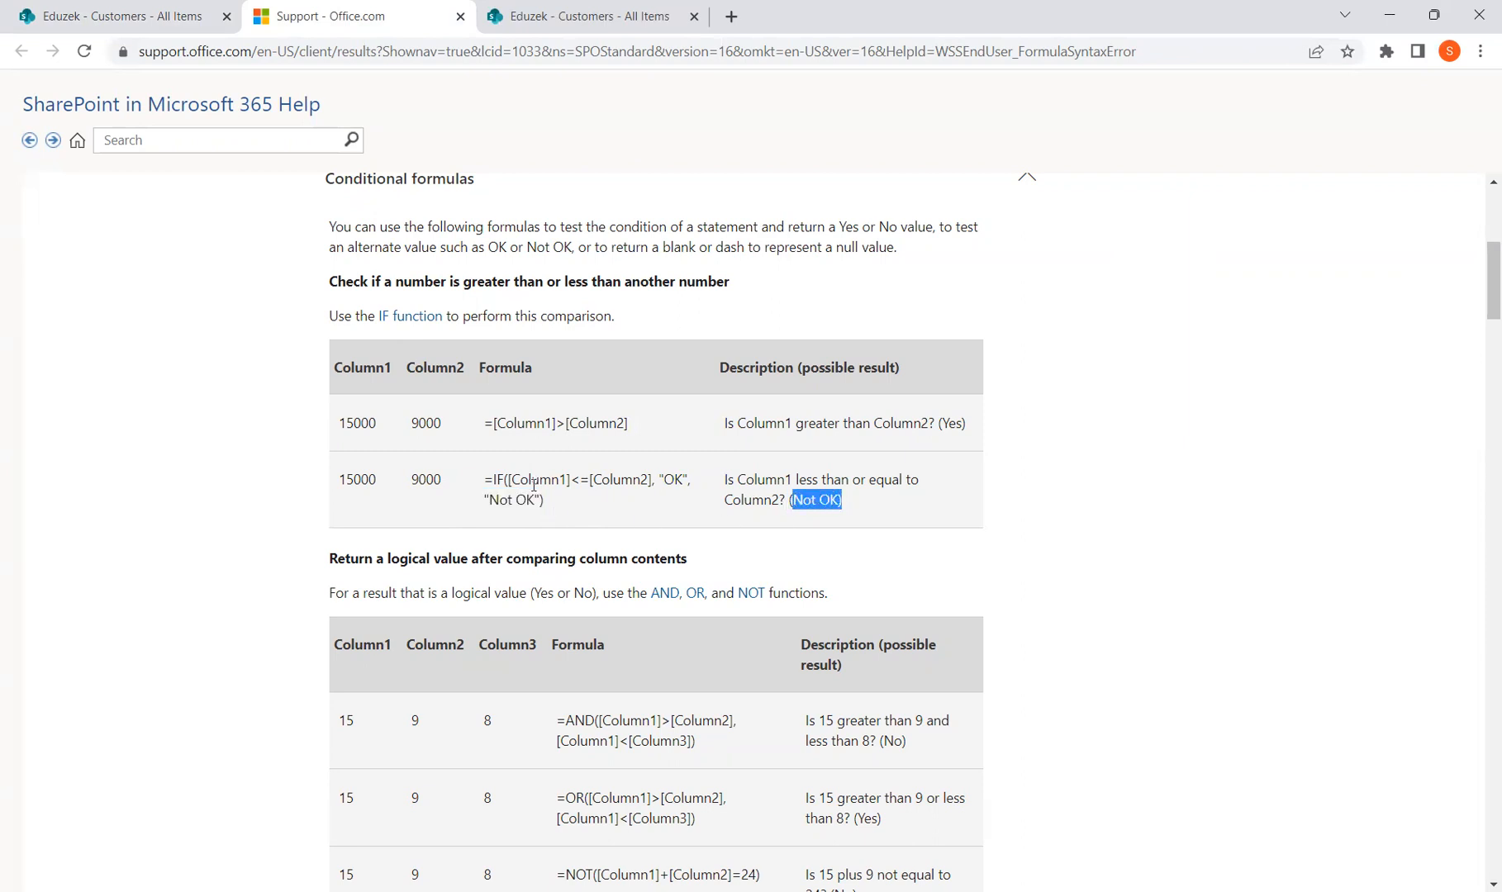
left_click_drag(510, 478, 652, 483)
left_click_drag(485, 499, 540, 499)
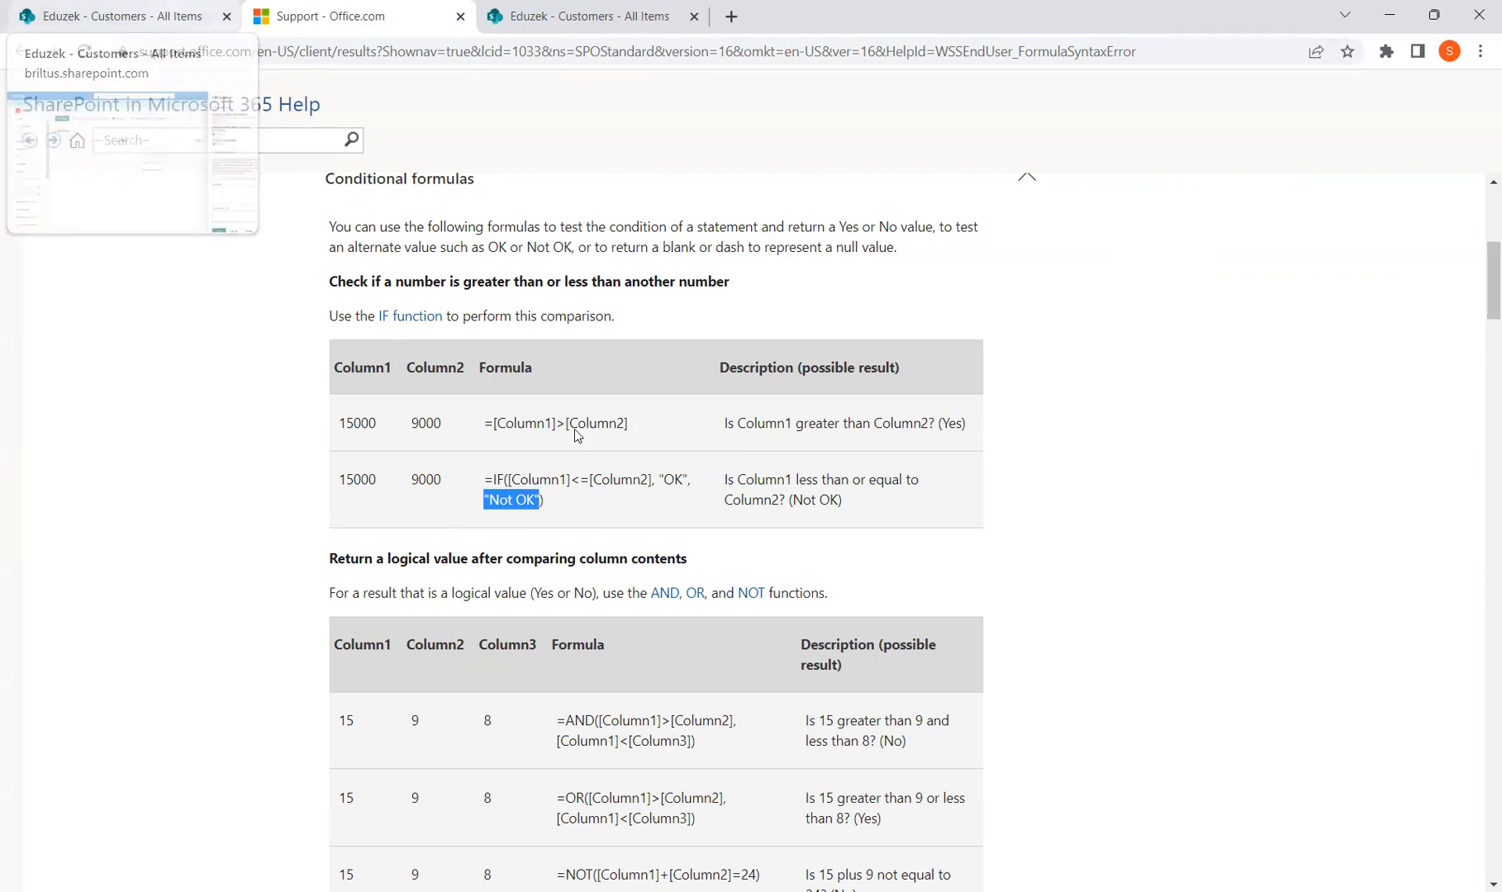
scroll(659, 766, "down", 1)
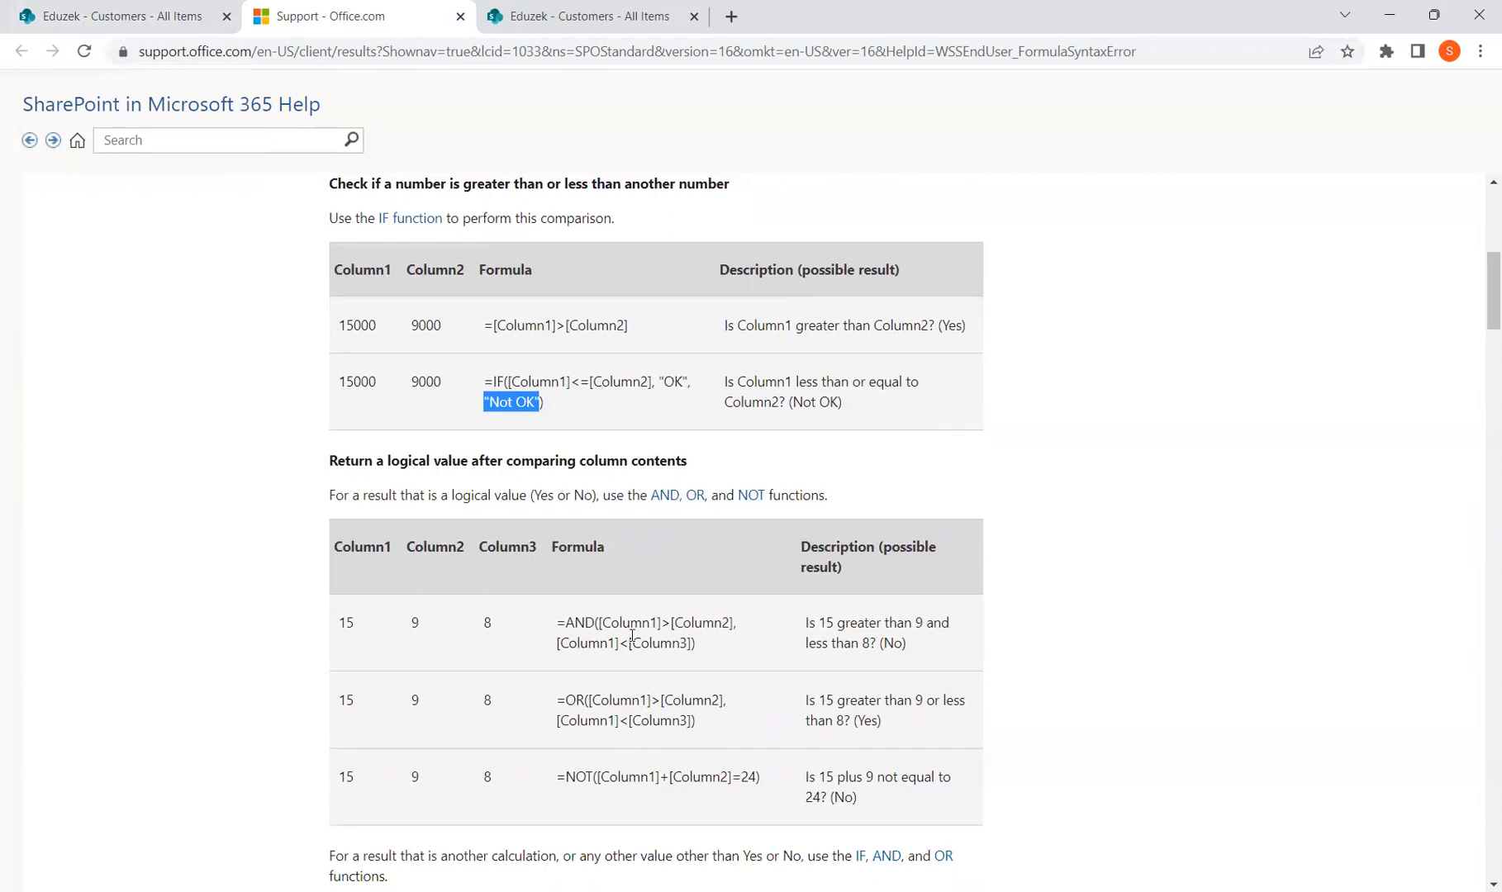
left_click_drag(601, 625, 733, 626)
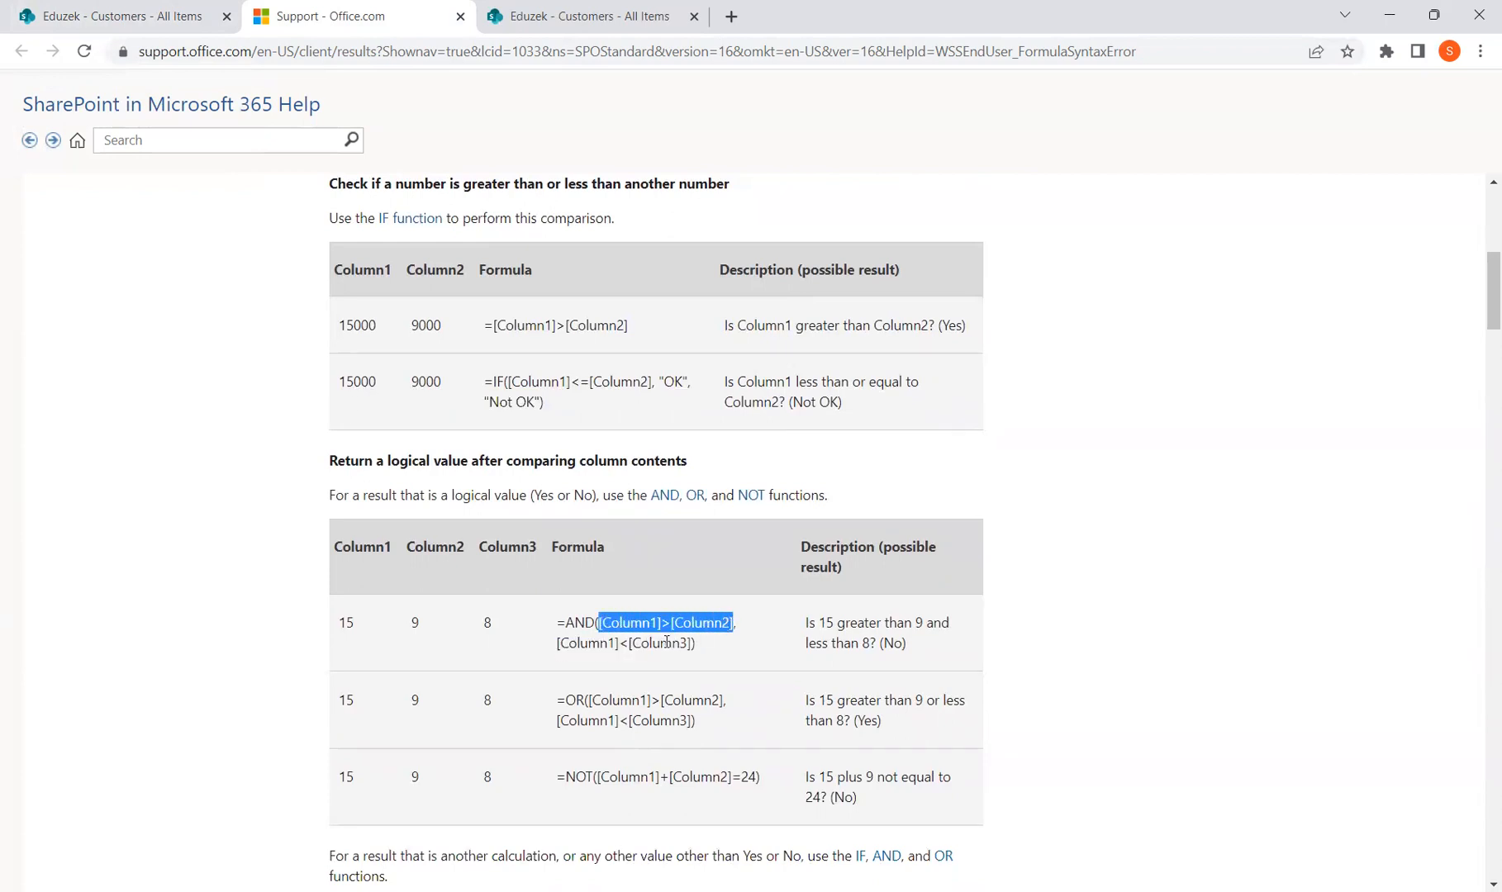
double_click(581, 625)
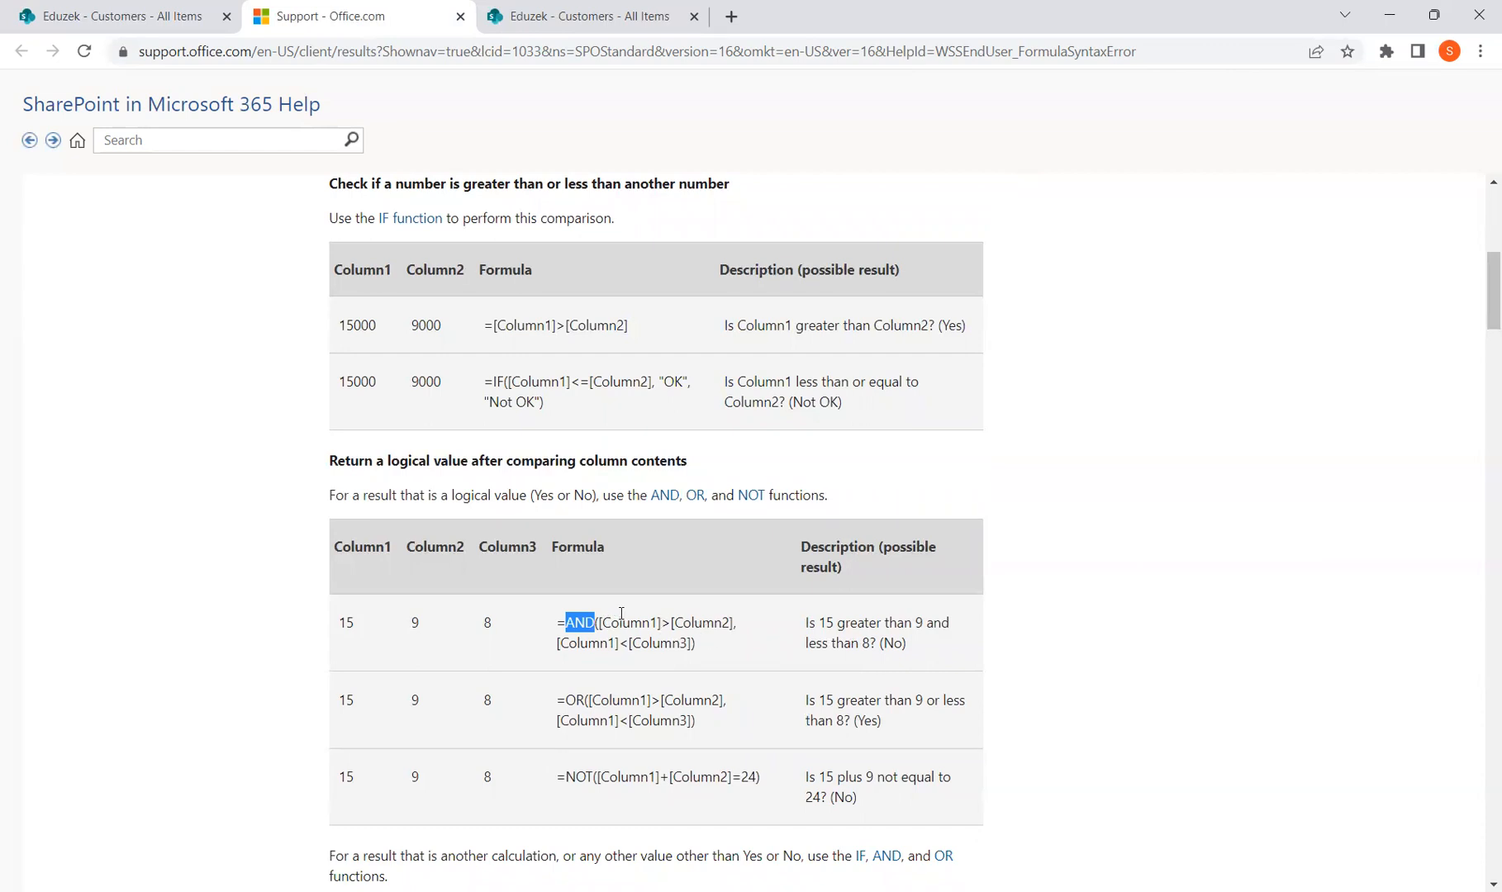
left_click_drag(598, 622, 735, 622)
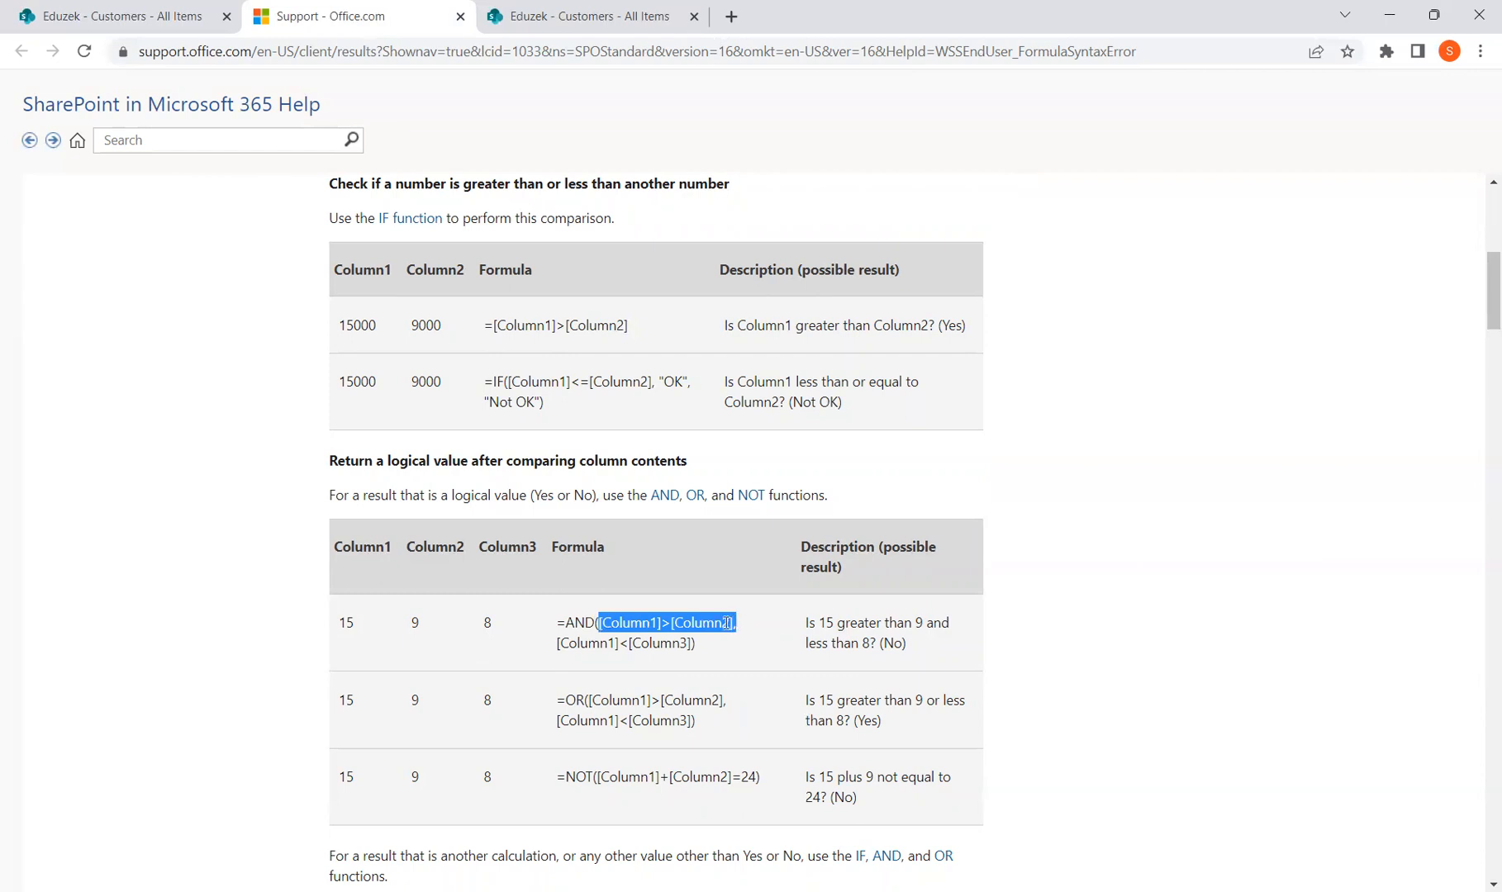
left_click_drag(557, 643, 689, 643)
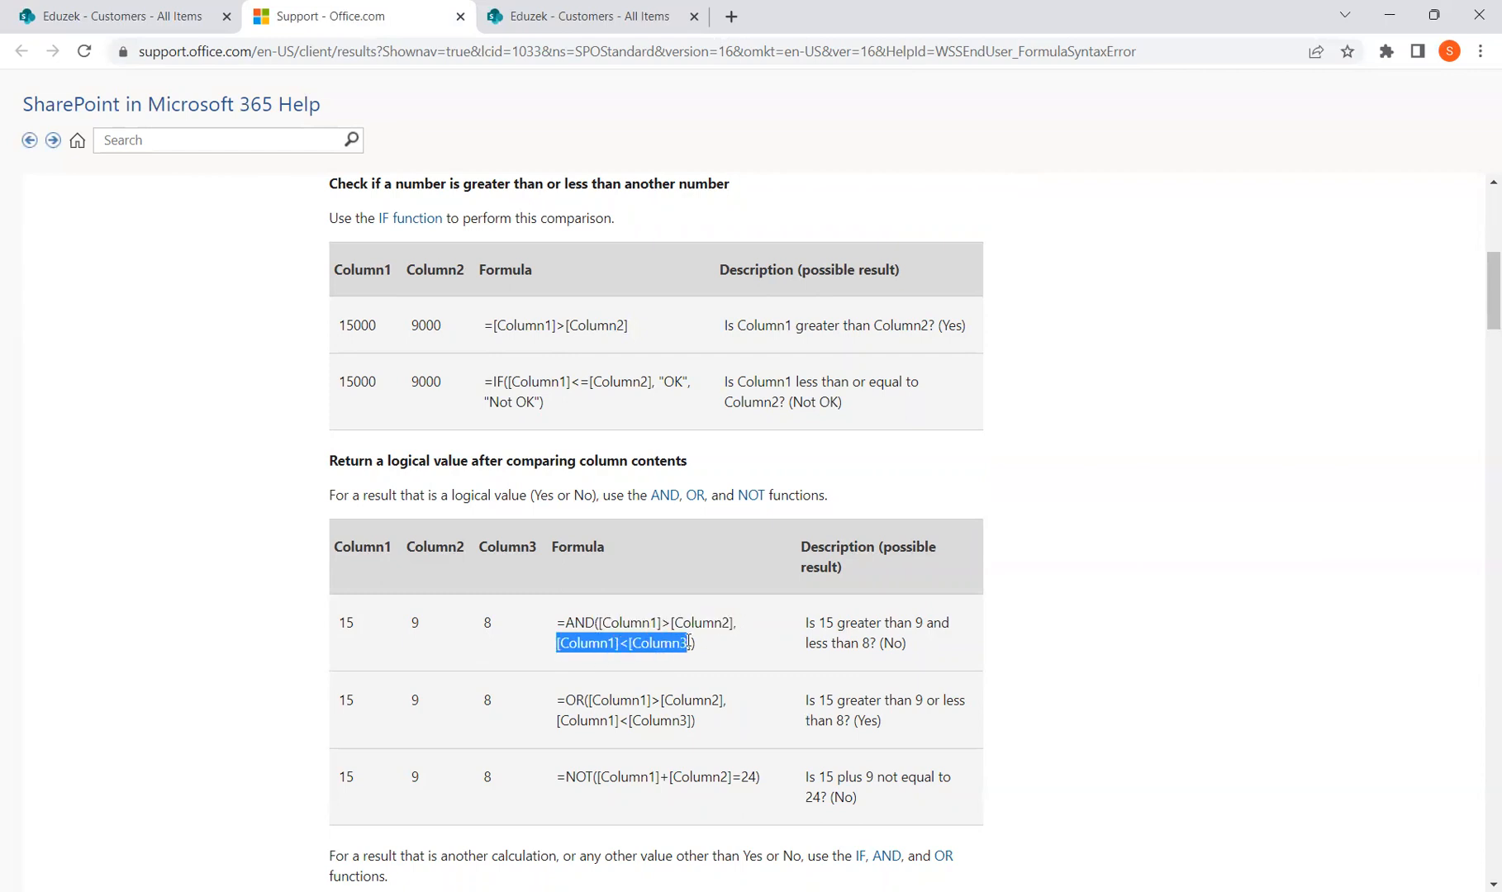
left_click_drag(598, 622, 734, 620)
left_click_drag(346, 624, 388, 628)
double_click(413, 626)
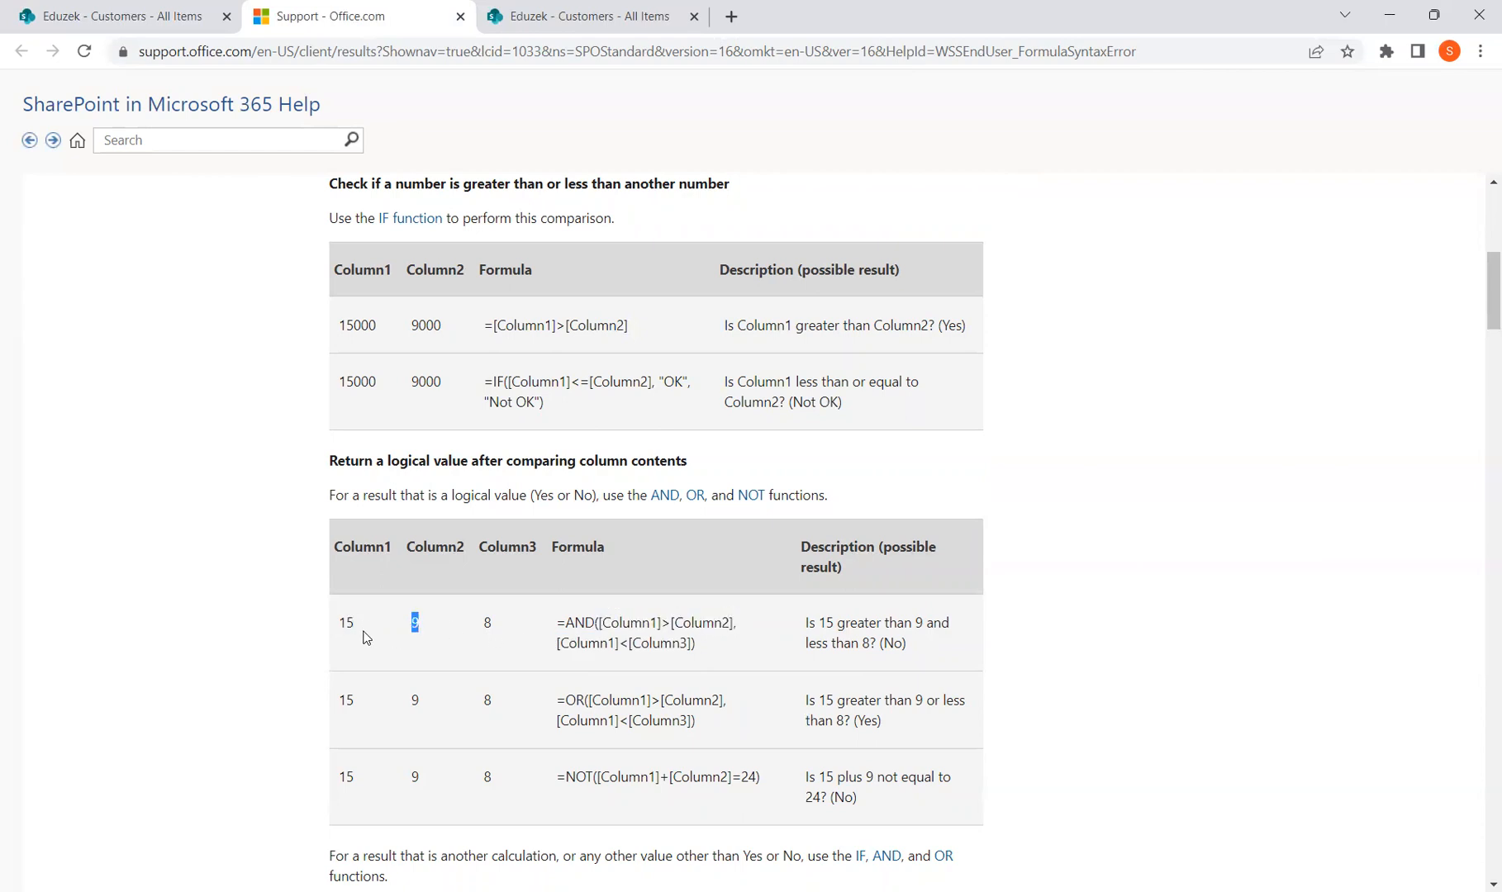
left_click(564, 652)
double_click(349, 621)
left_click(530, 661)
left_click_drag(556, 647, 670, 643)
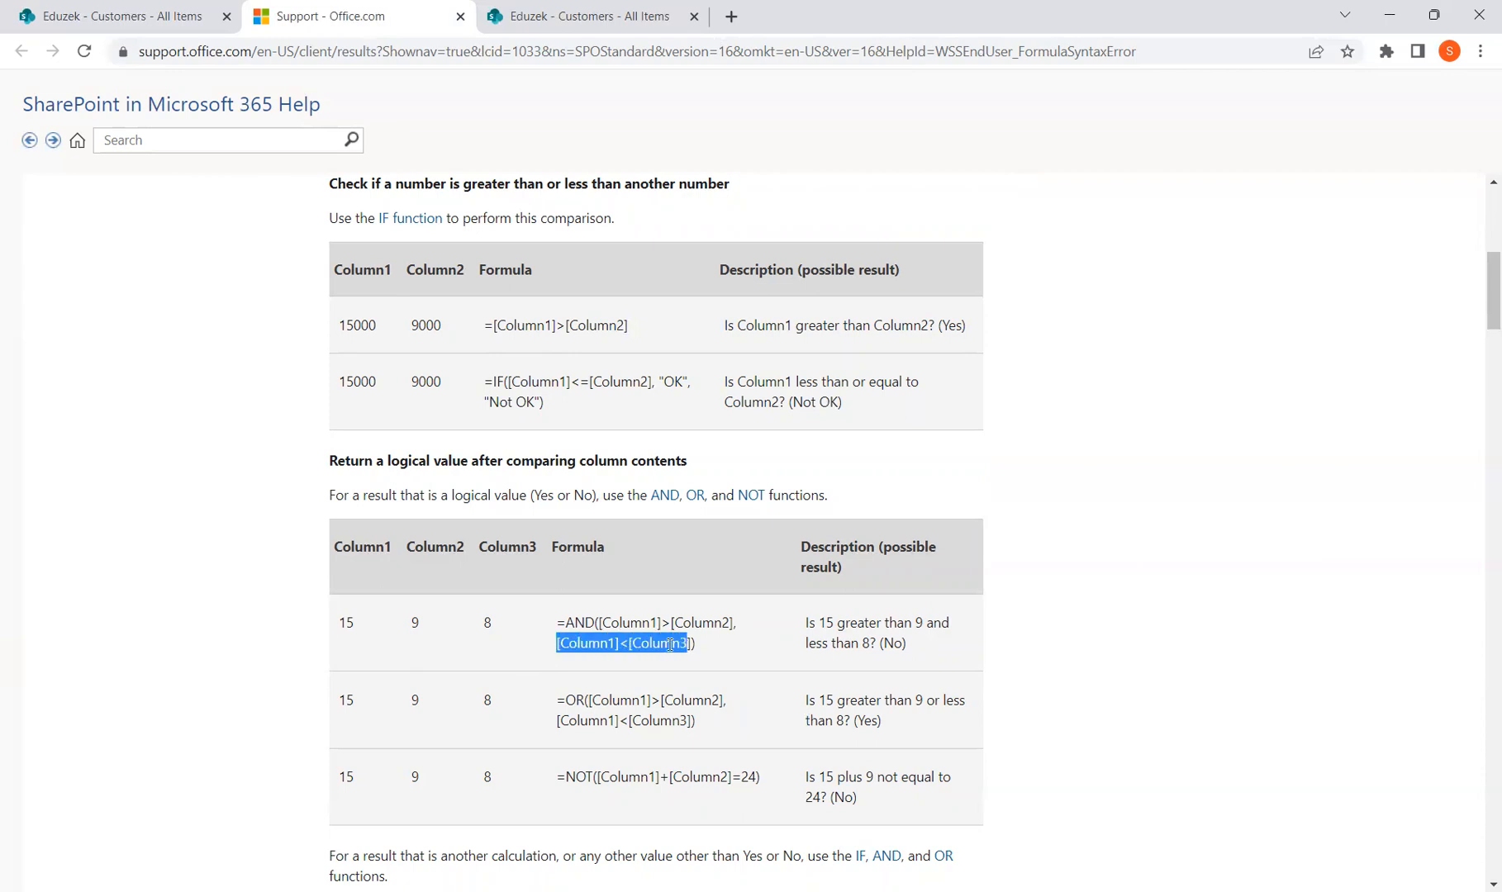
double_click(346, 624)
double_click(486, 626)
left_click_drag(601, 623, 729, 622)
left_click_drag(566, 642, 697, 641)
double_click(576, 623)
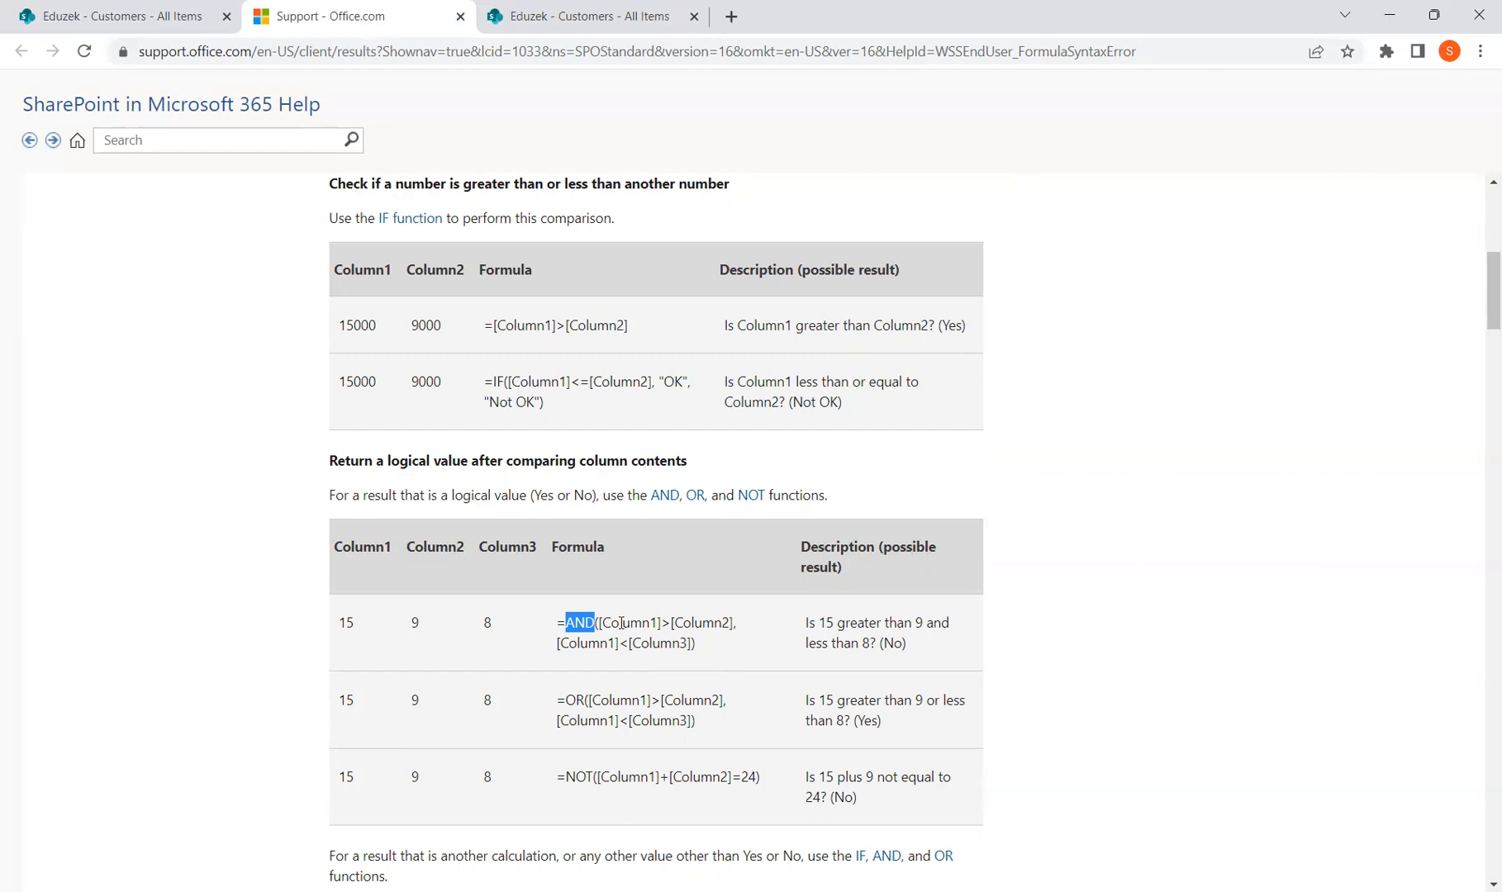
left_click_drag(595, 624, 651, 622)
left_click(579, 619)
double_click(578, 619)
left_click(608, 624)
left_click_drag(599, 624, 743, 626)
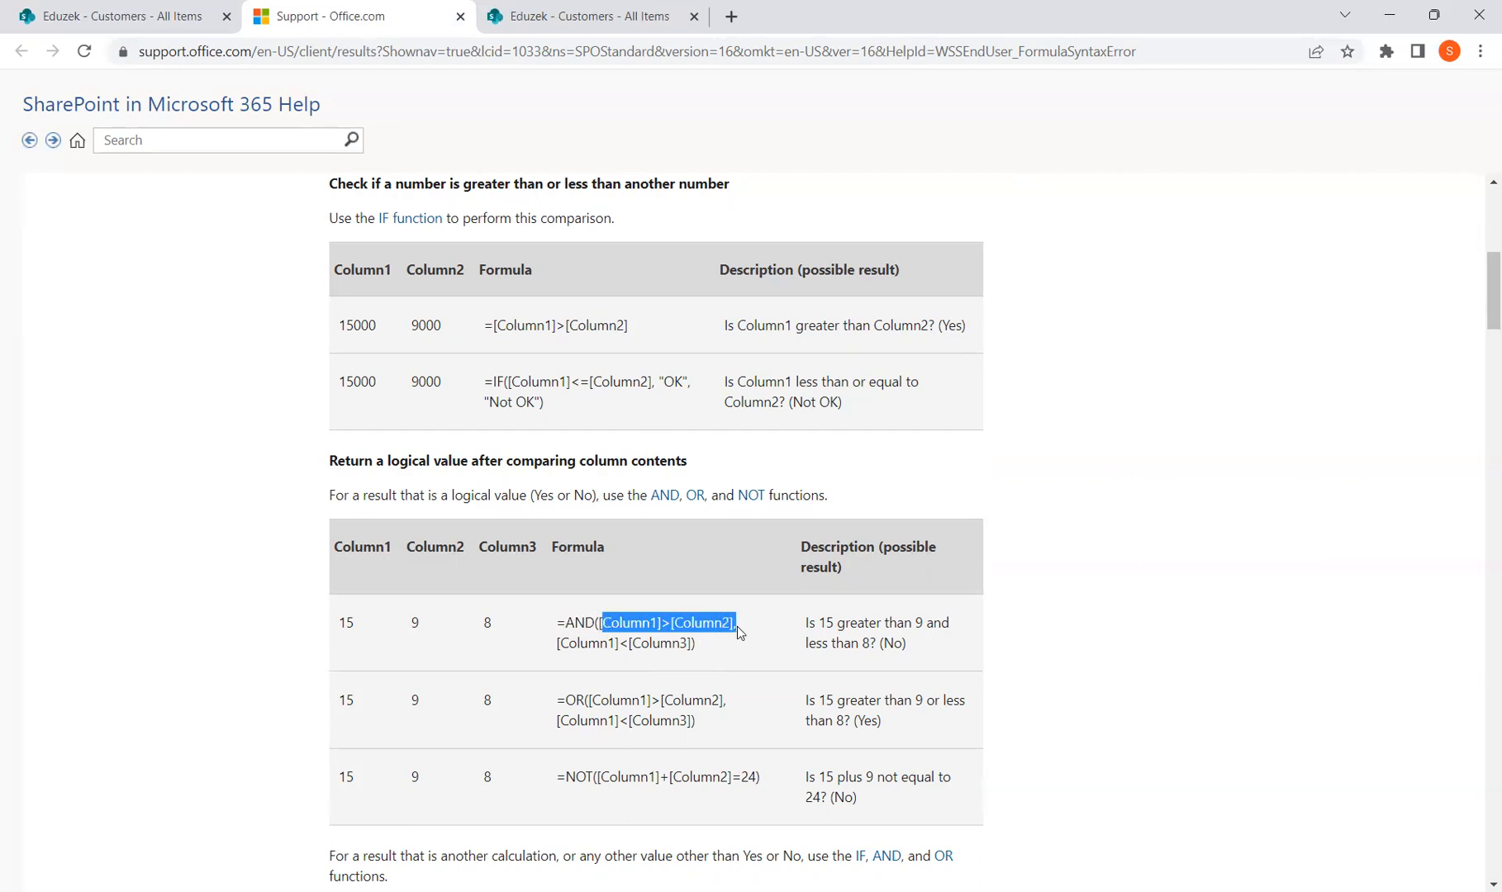
left_click_drag(557, 644, 697, 647)
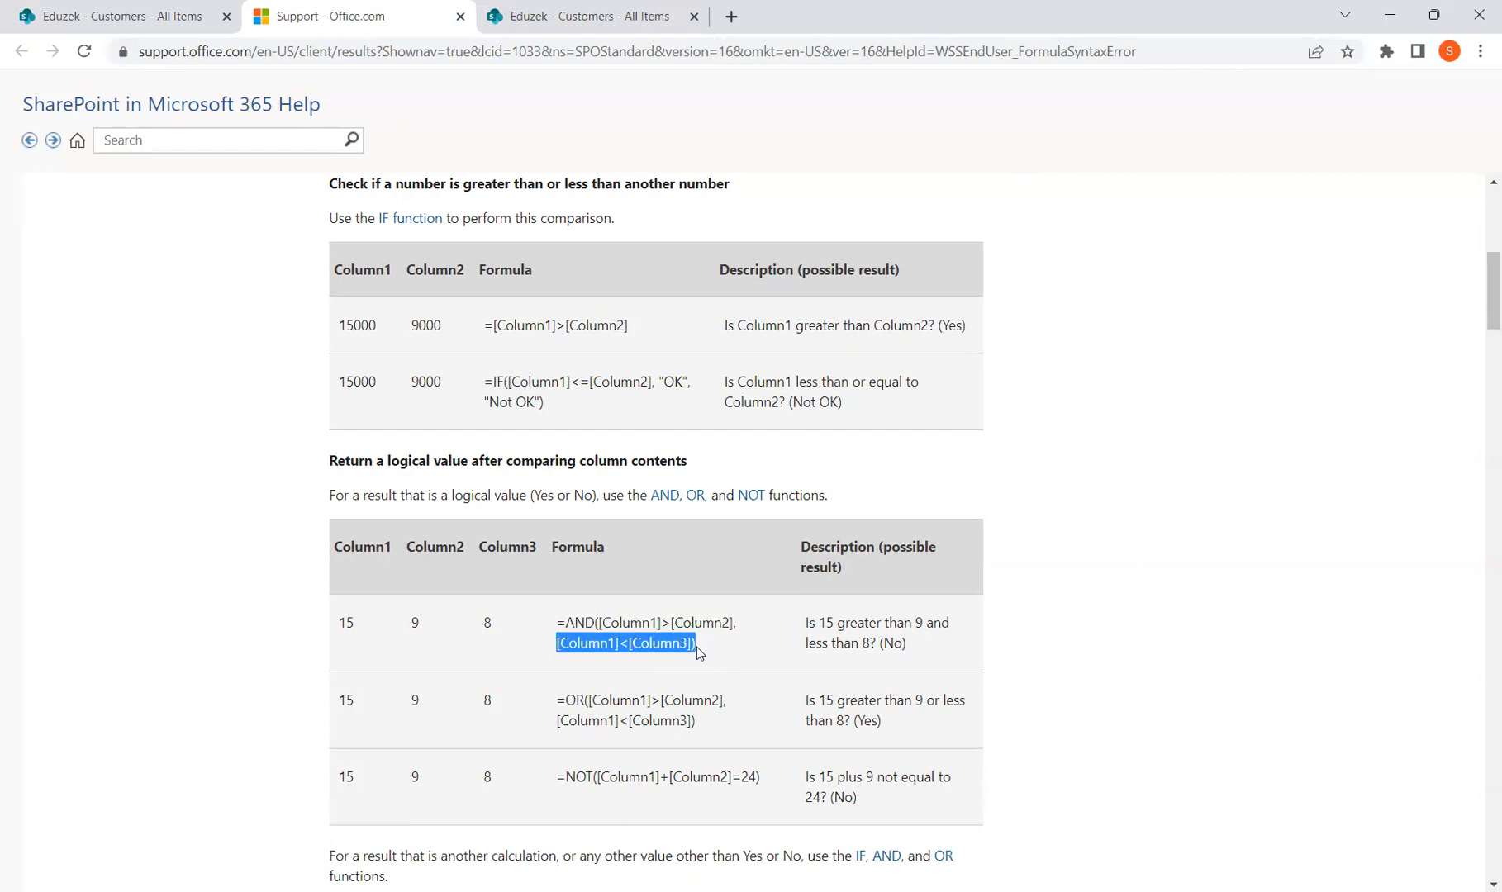
left_click_drag(602, 624, 741, 625)
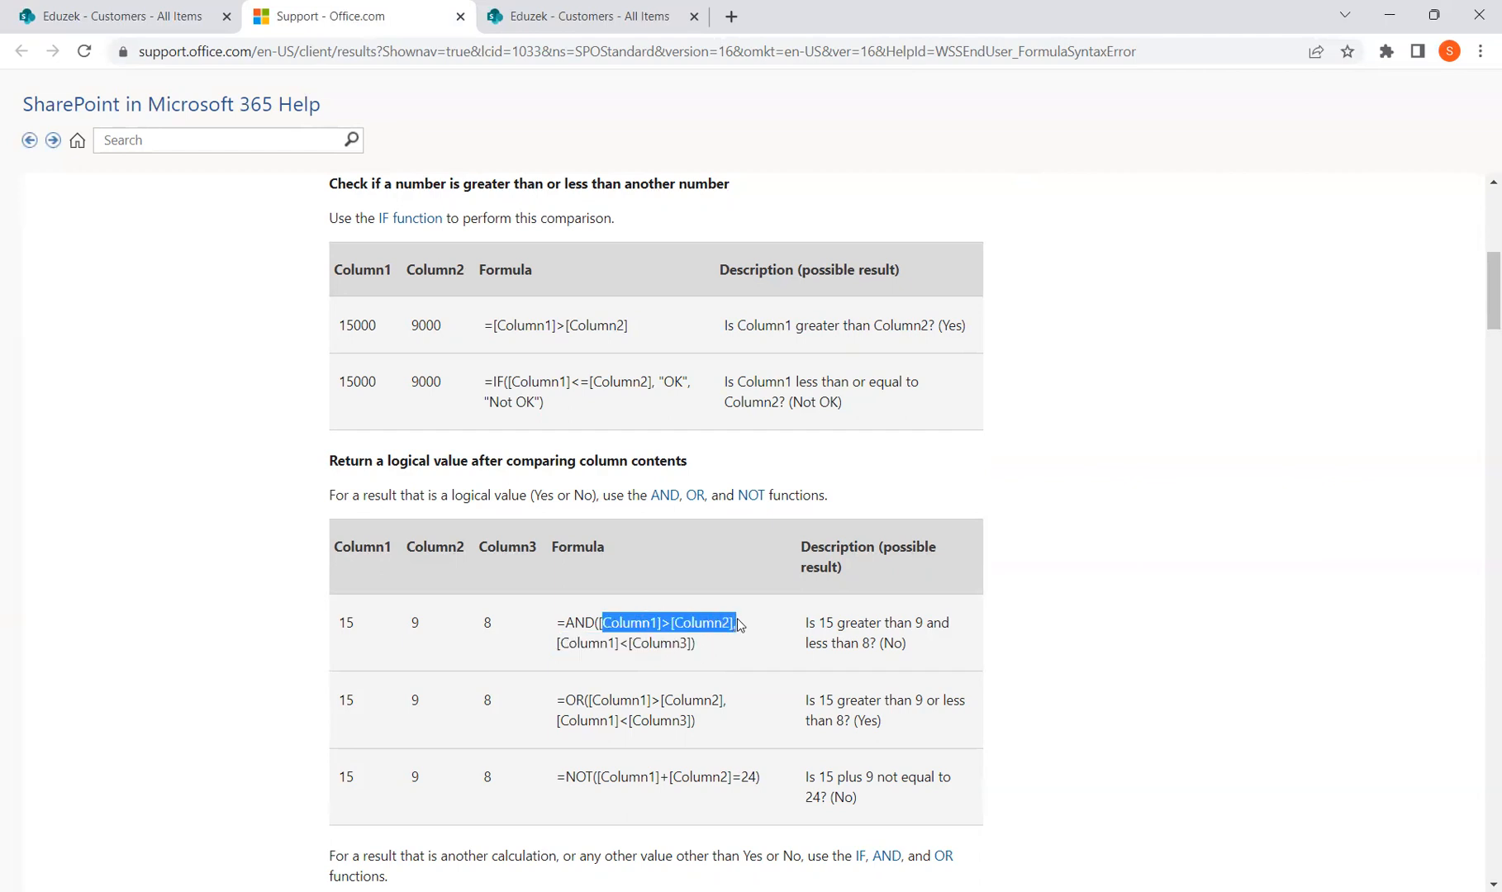
left_click_drag(556, 624, 703, 657)
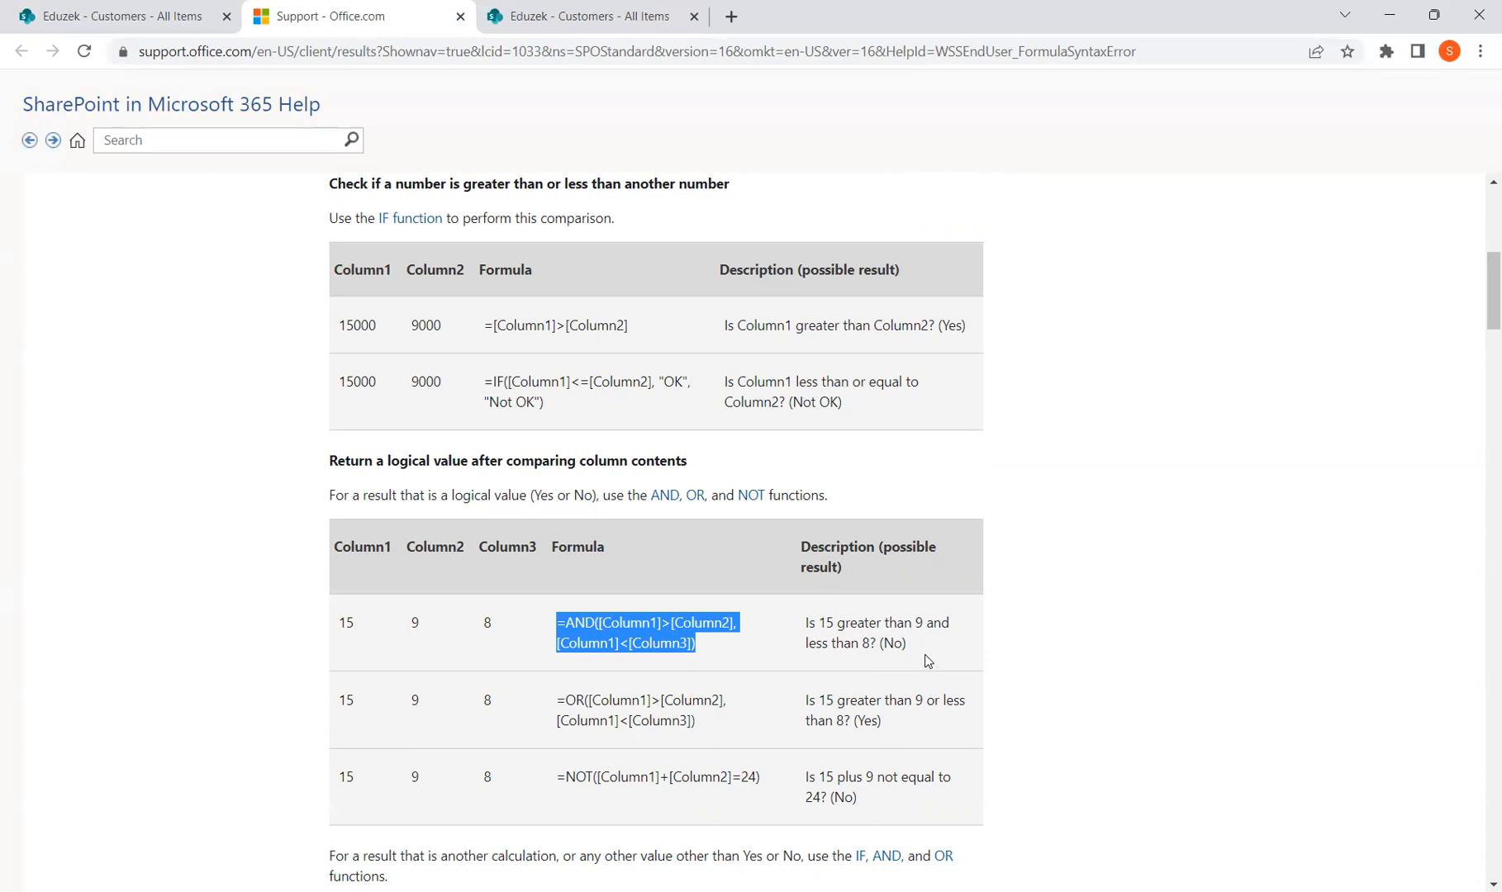
double_click(570, 700)
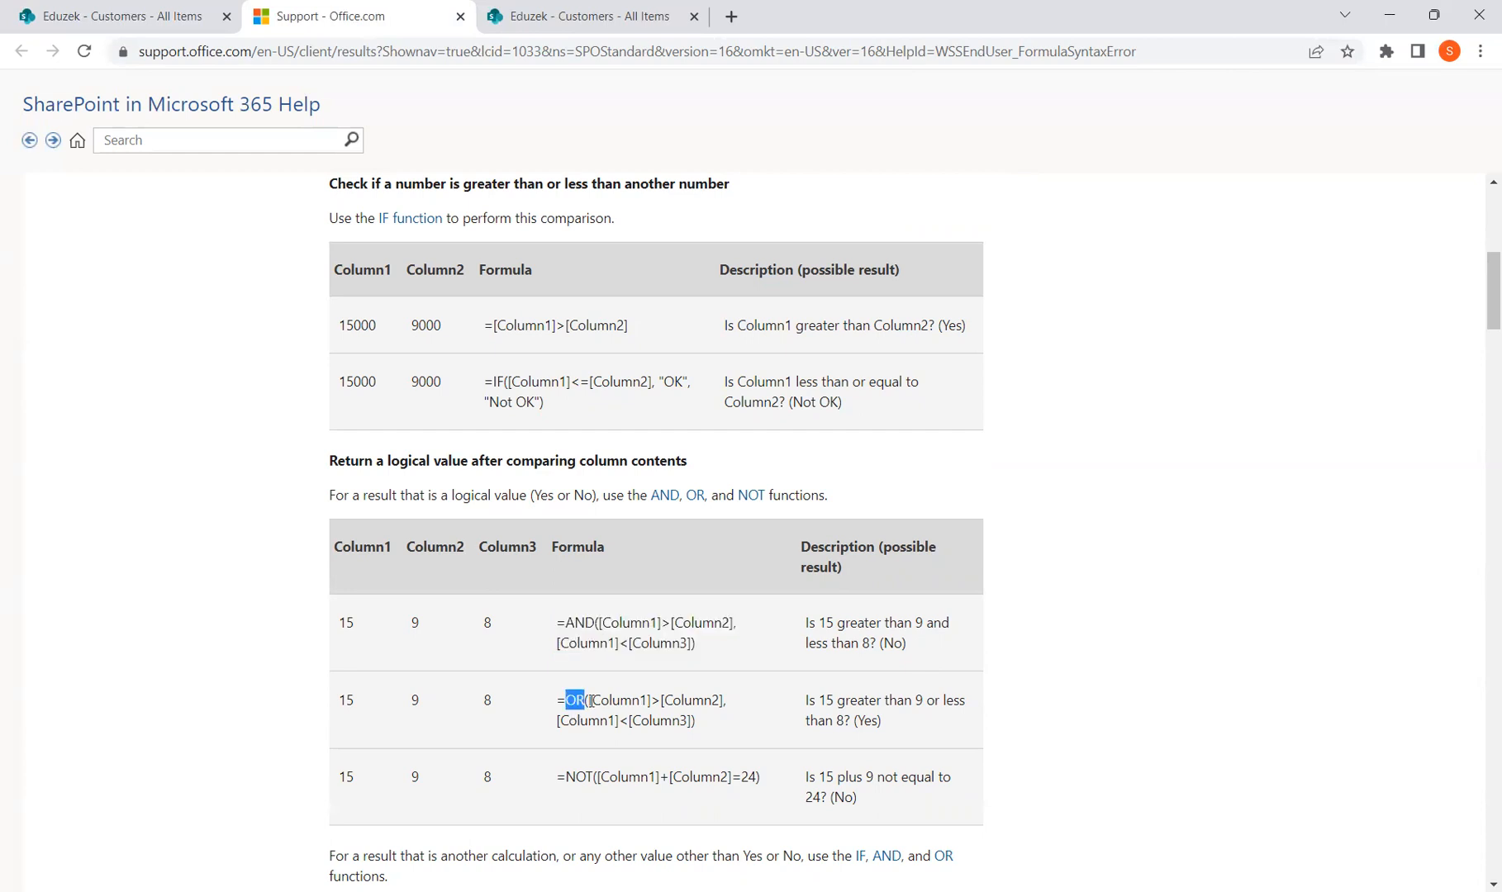
left_click_drag(592, 701, 730, 707)
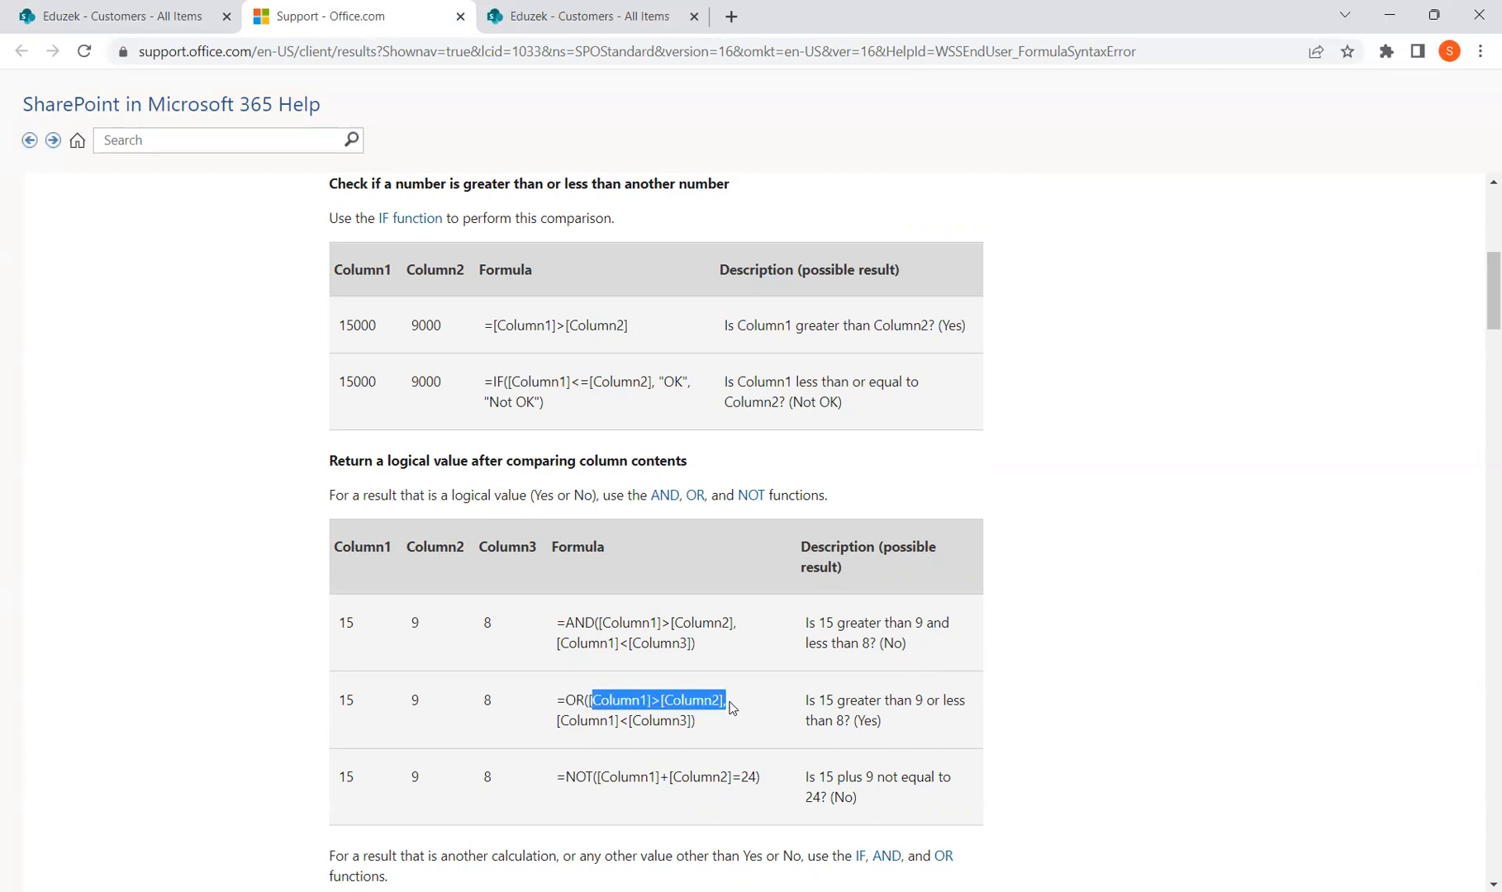
left_click_drag(557, 722, 692, 723)
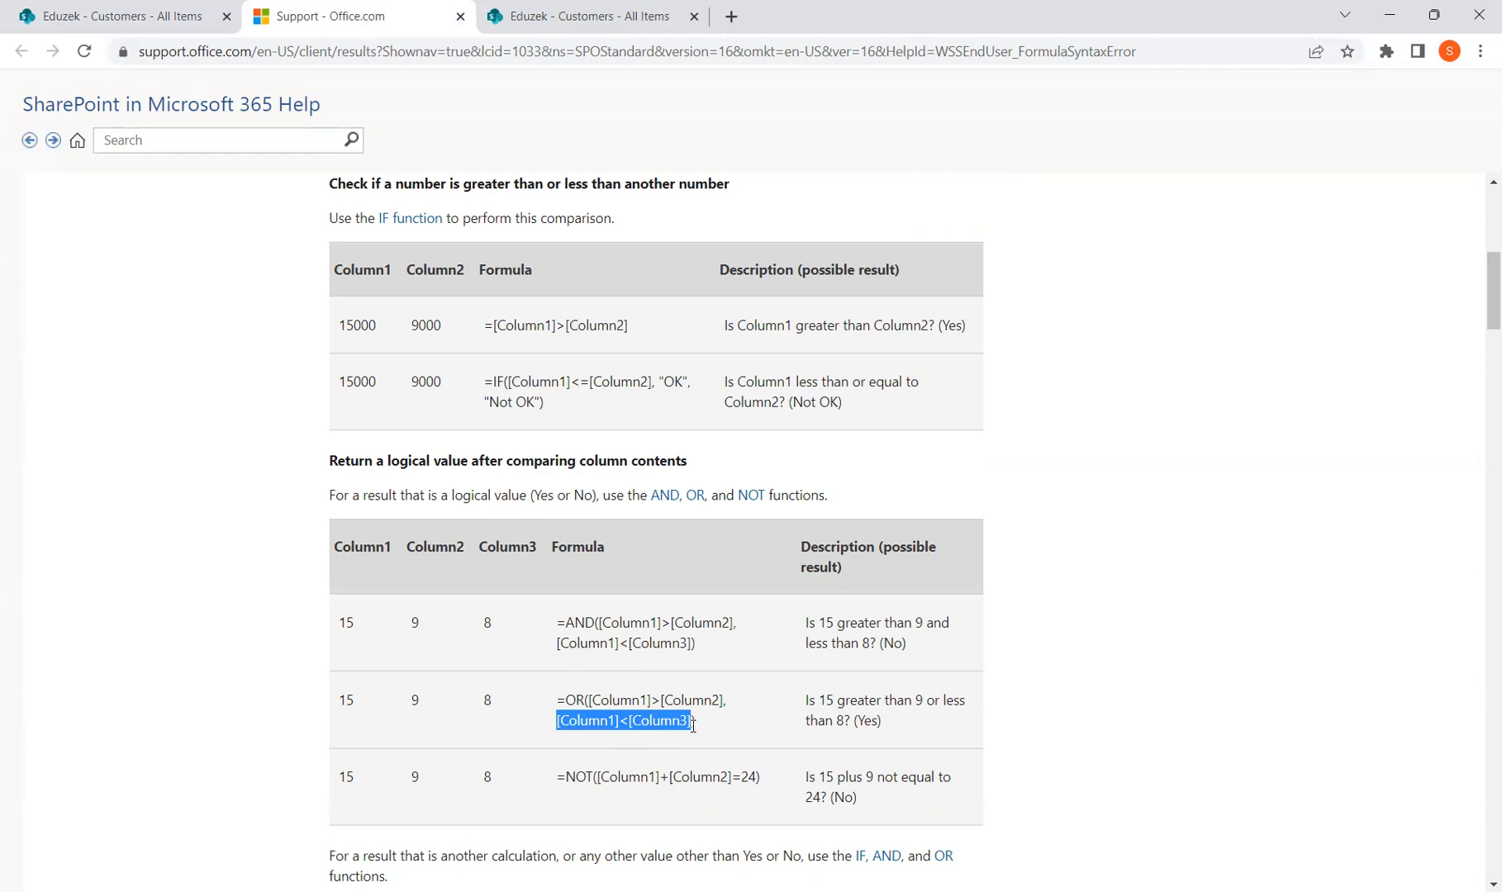
double_click(575, 700)
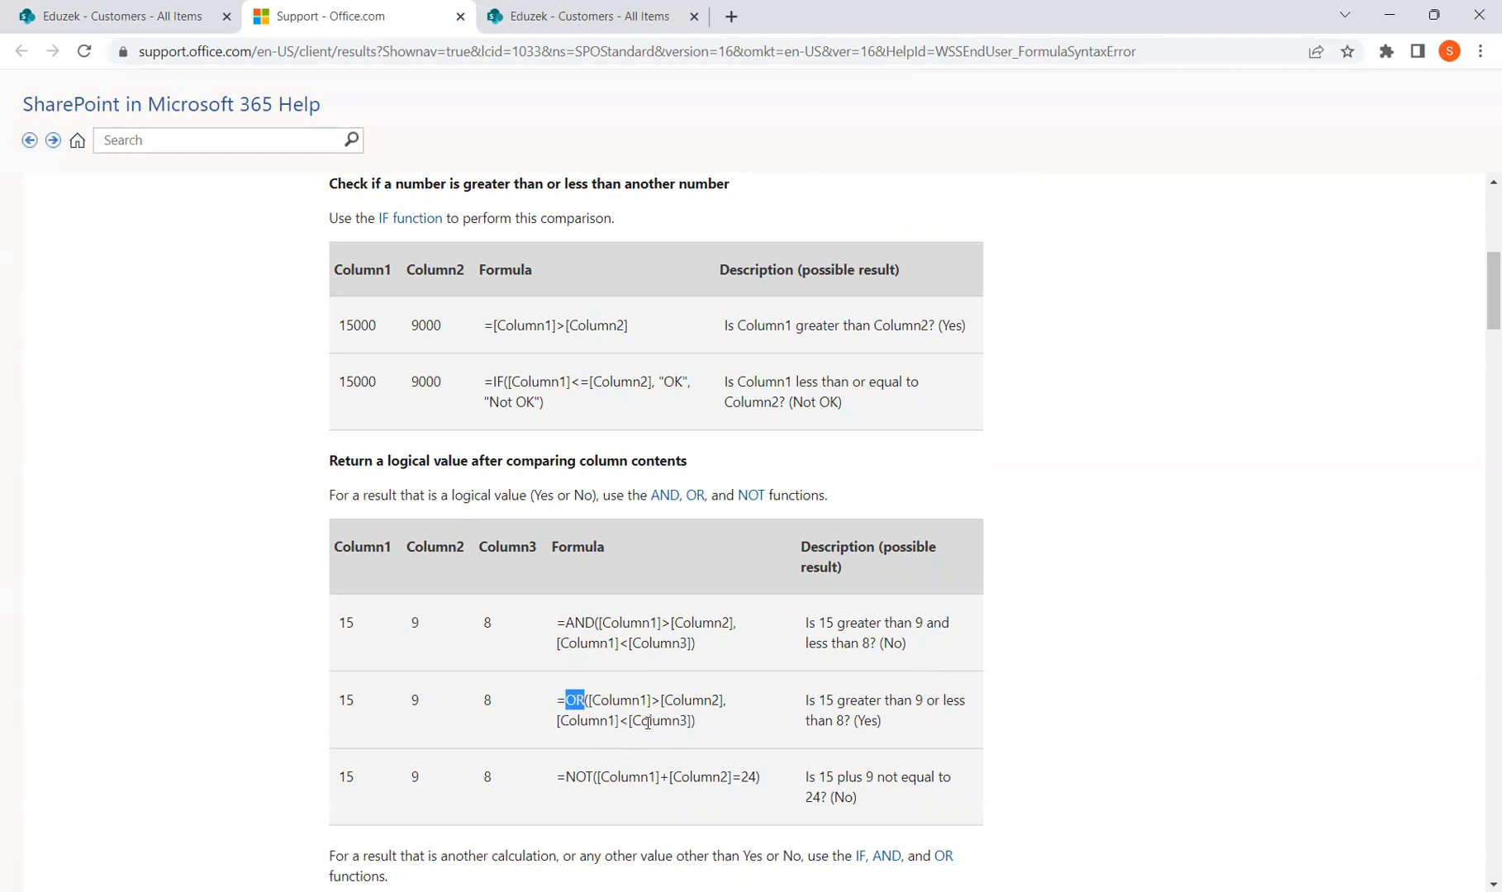
left_click_drag(612, 701, 728, 700)
left_click(347, 702)
left_click(403, 702)
left_click_drag(347, 702, 438, 708)
left_click_drag(576, 722, 681, 720)
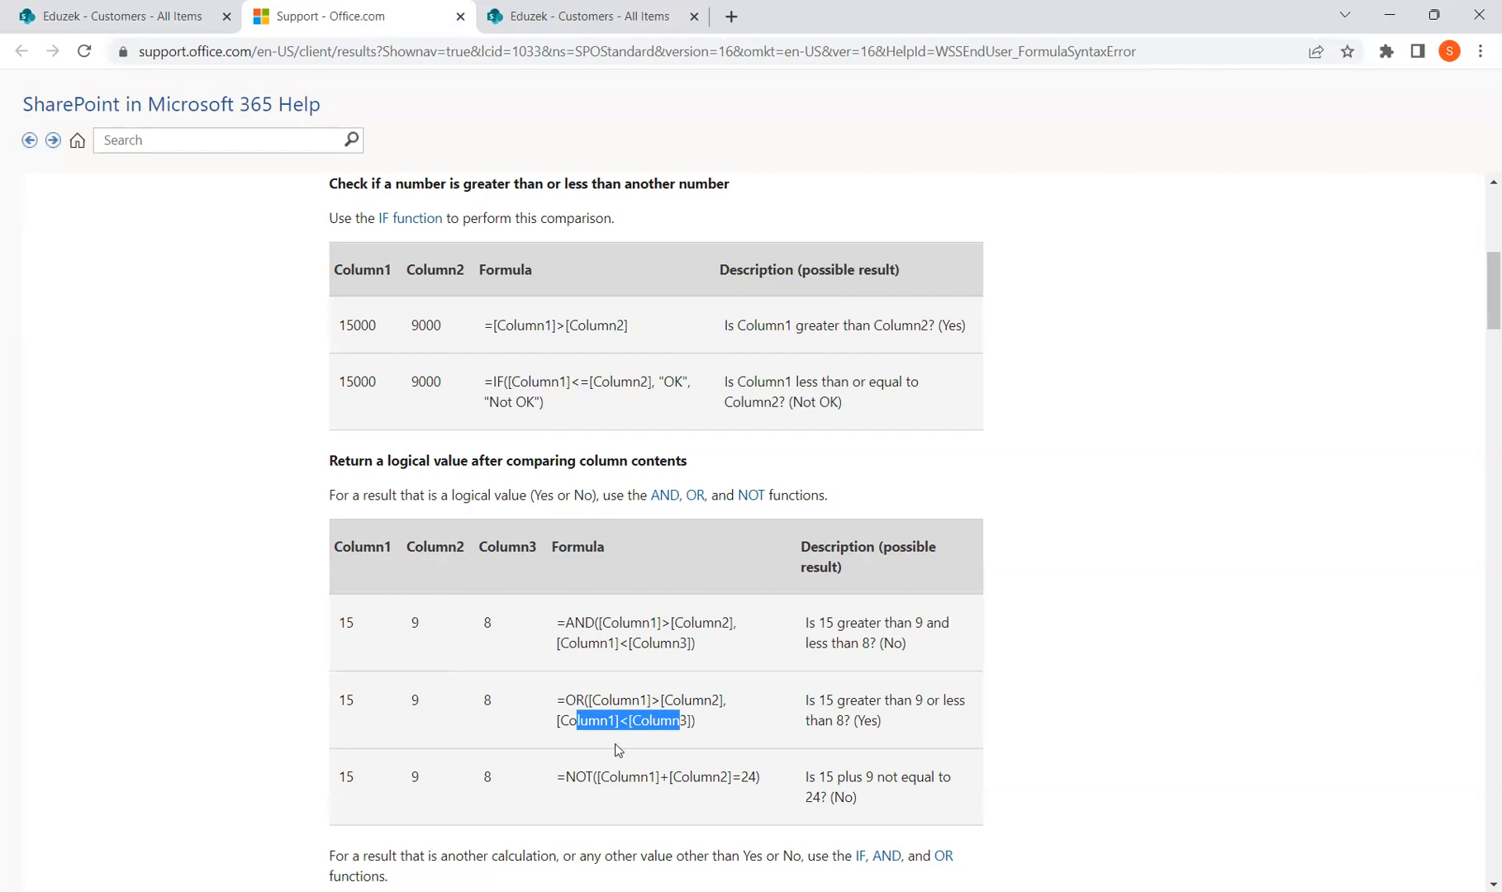
left_click_drag(606, 700, 735, 717)
left_click(626, 699)
left_click_drag(625, 700, 700, 701)
left_click_drag(600, 721, 679, 719)
double_click(584, 624)
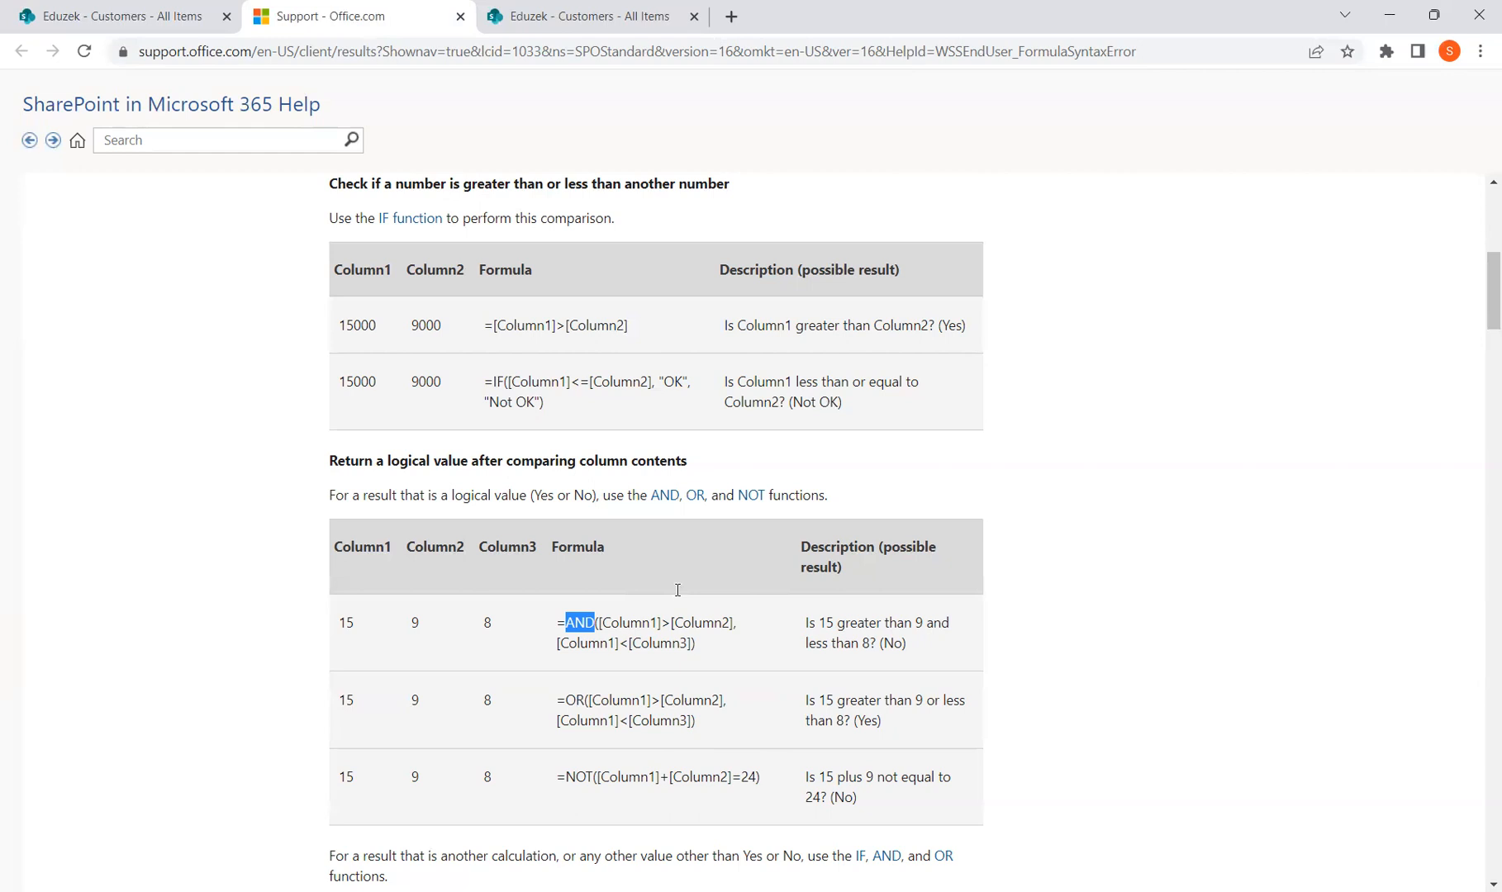
scroll(661, 652, "down", 2)
scroll(665, 683, "down", 3)
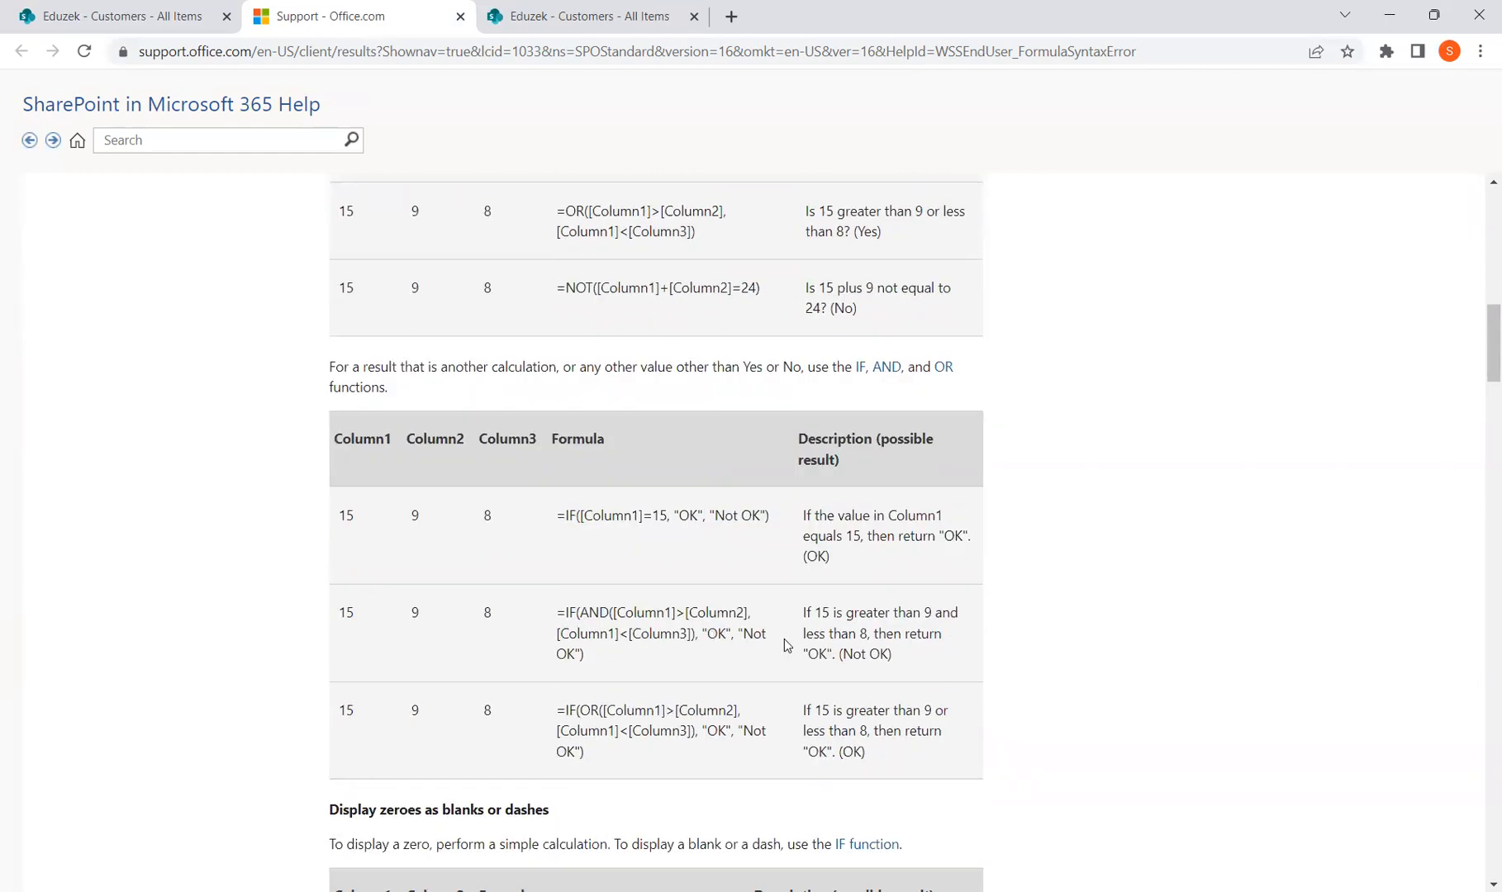
scroll(785, 645, "up", 3)
scroll(792, 647, "up", 3)
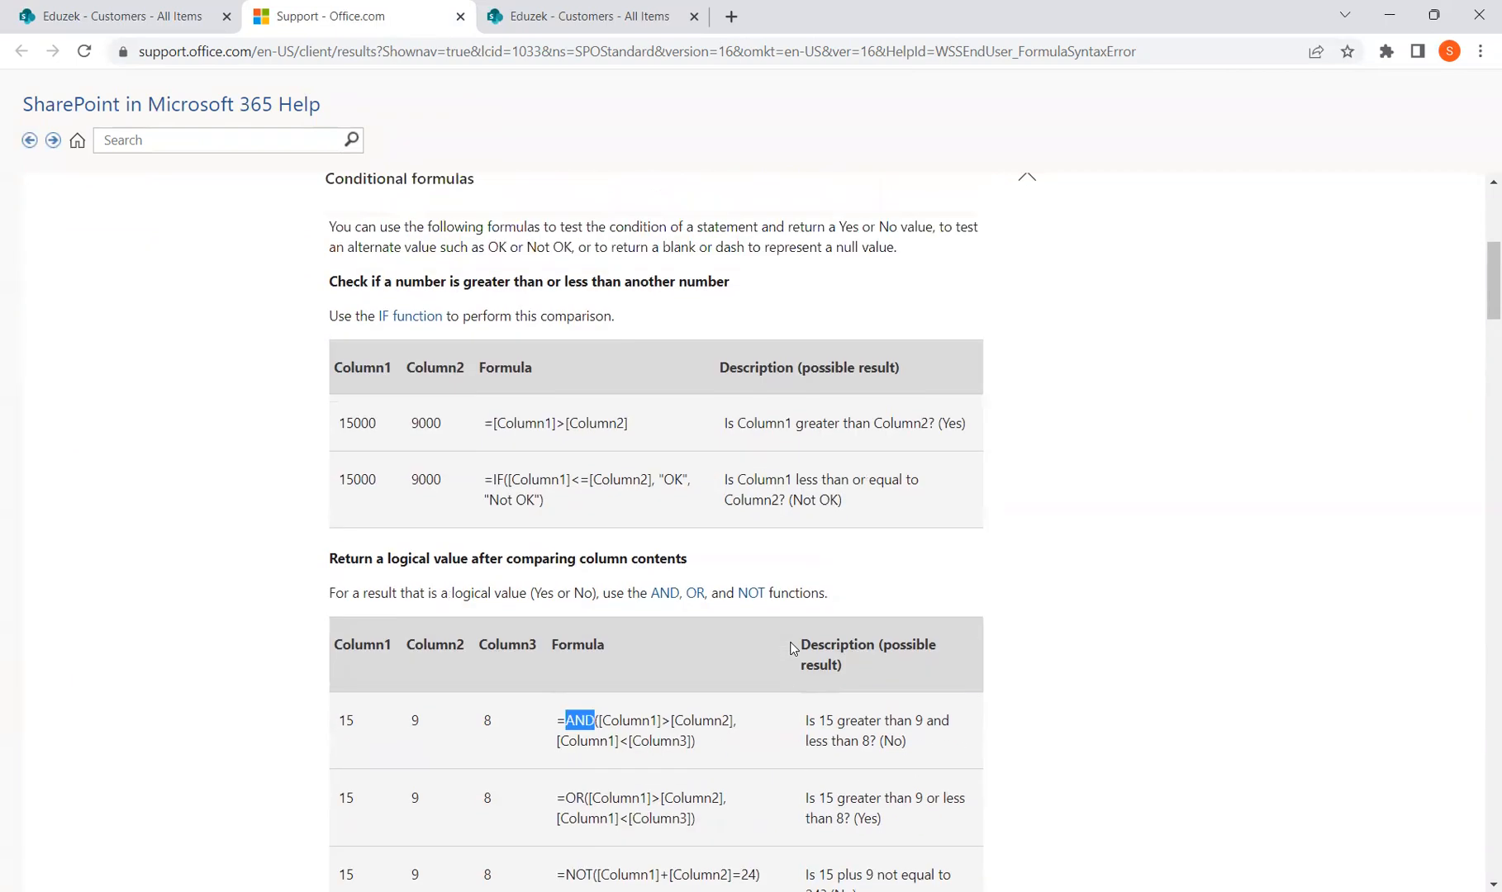
scroll(792, 647, "up", 2)
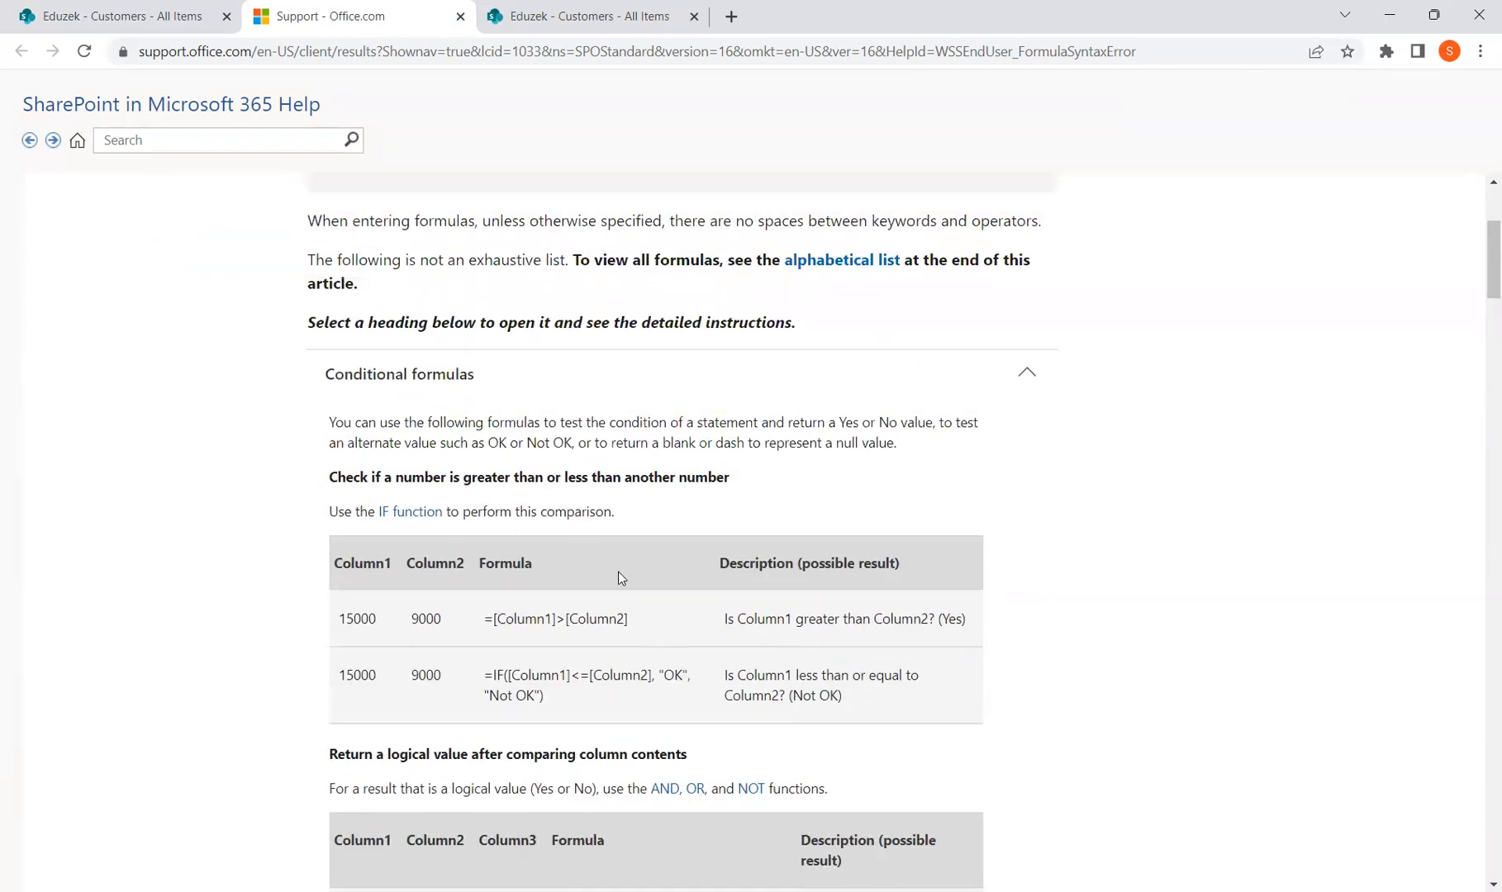
scroll(619, 572, "up", 2)
left_click(185, 12)
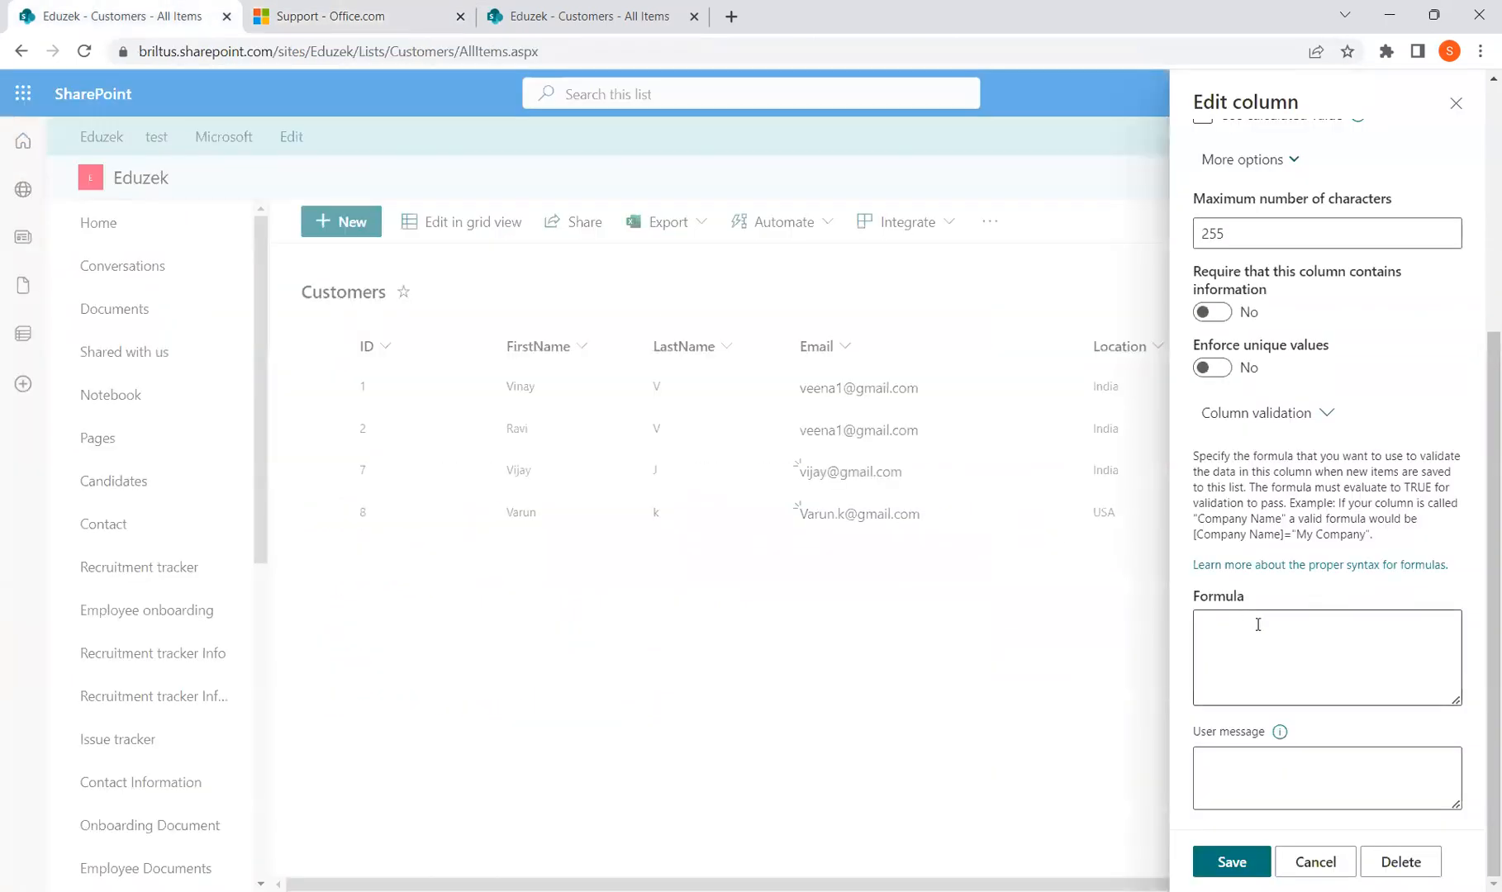
Return to Location's empty validation Formula box, then go back to the help's IF example
left_click(386, 11)
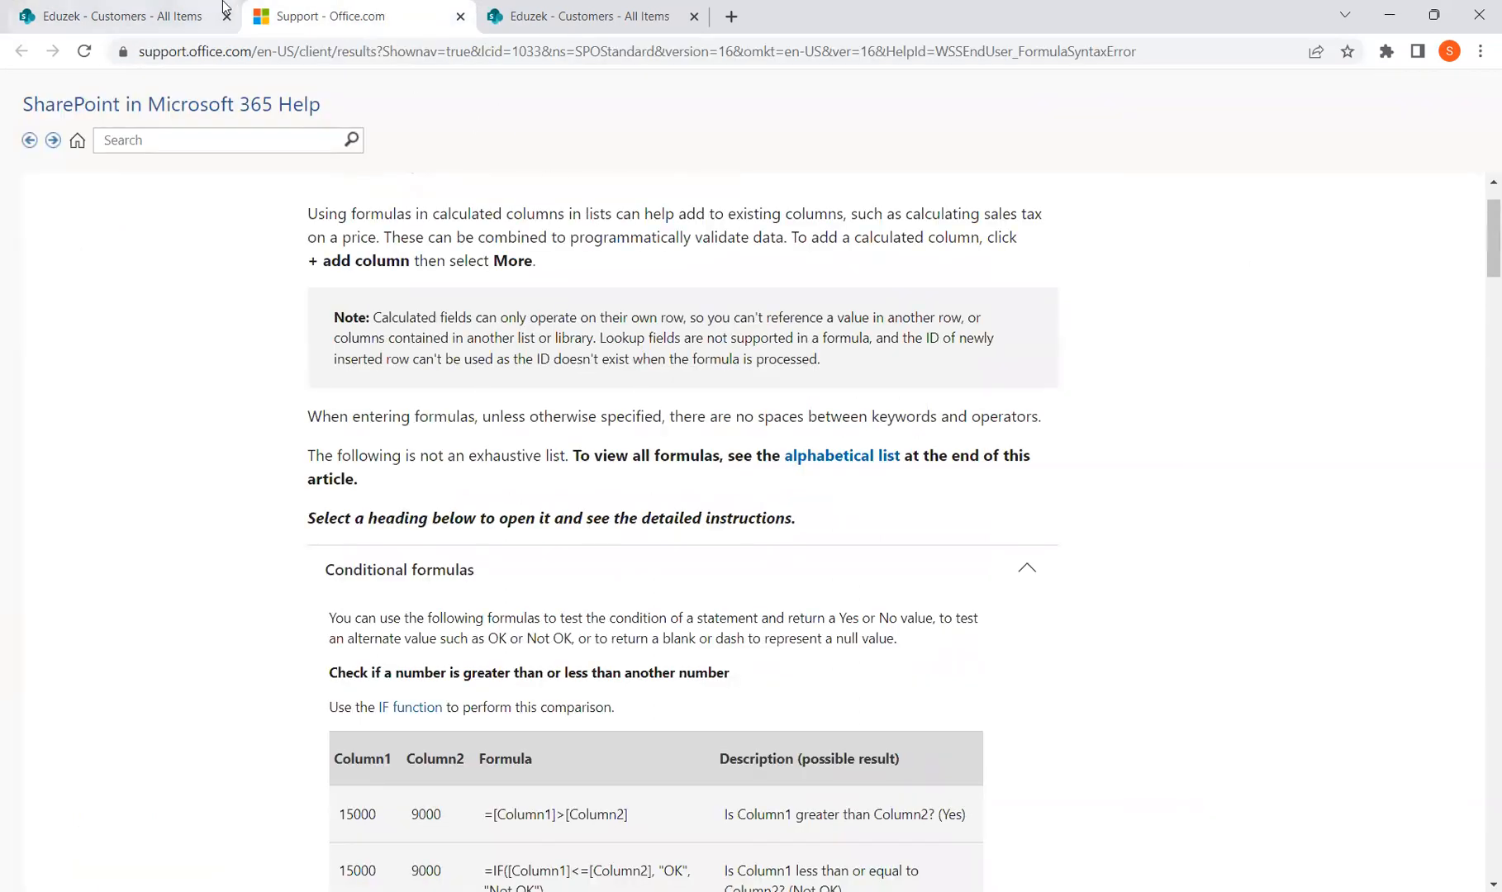
left_click(165, 14)
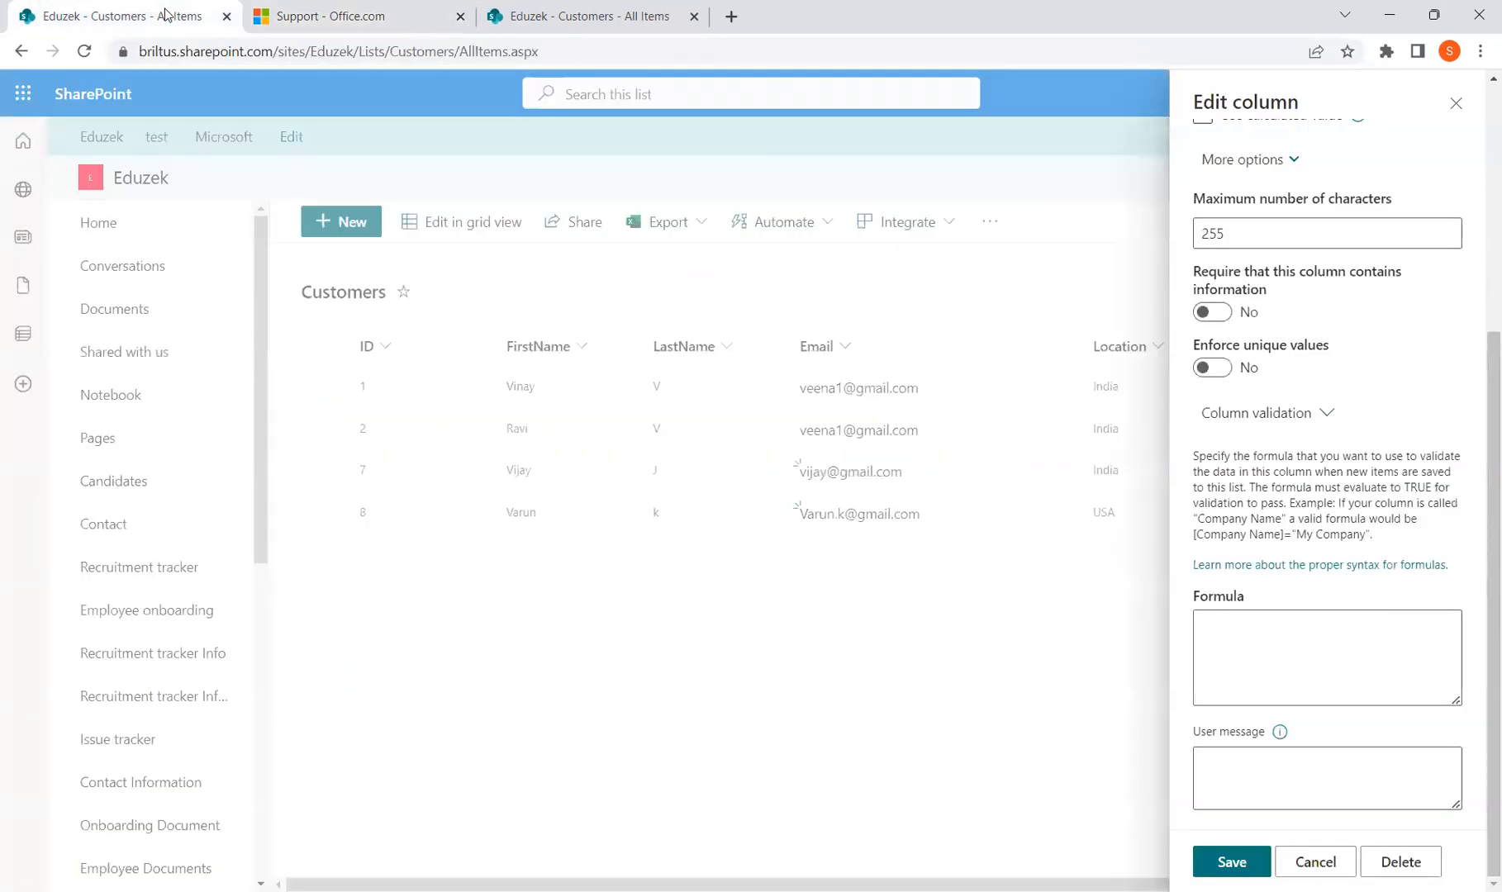
left_click(1274, 629)
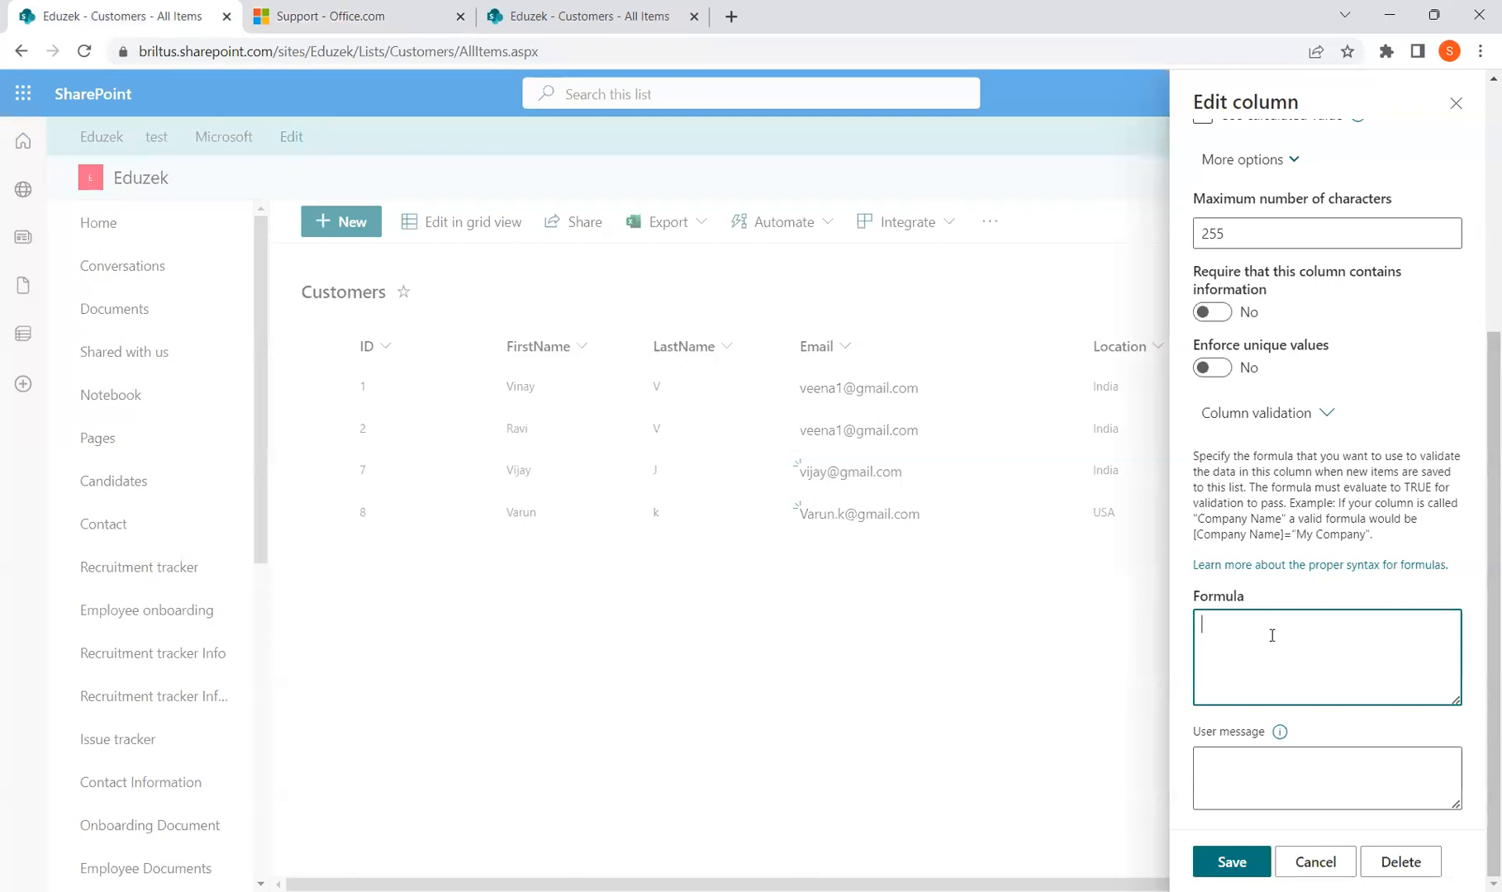
scroll(1275, 628, "up", 5)
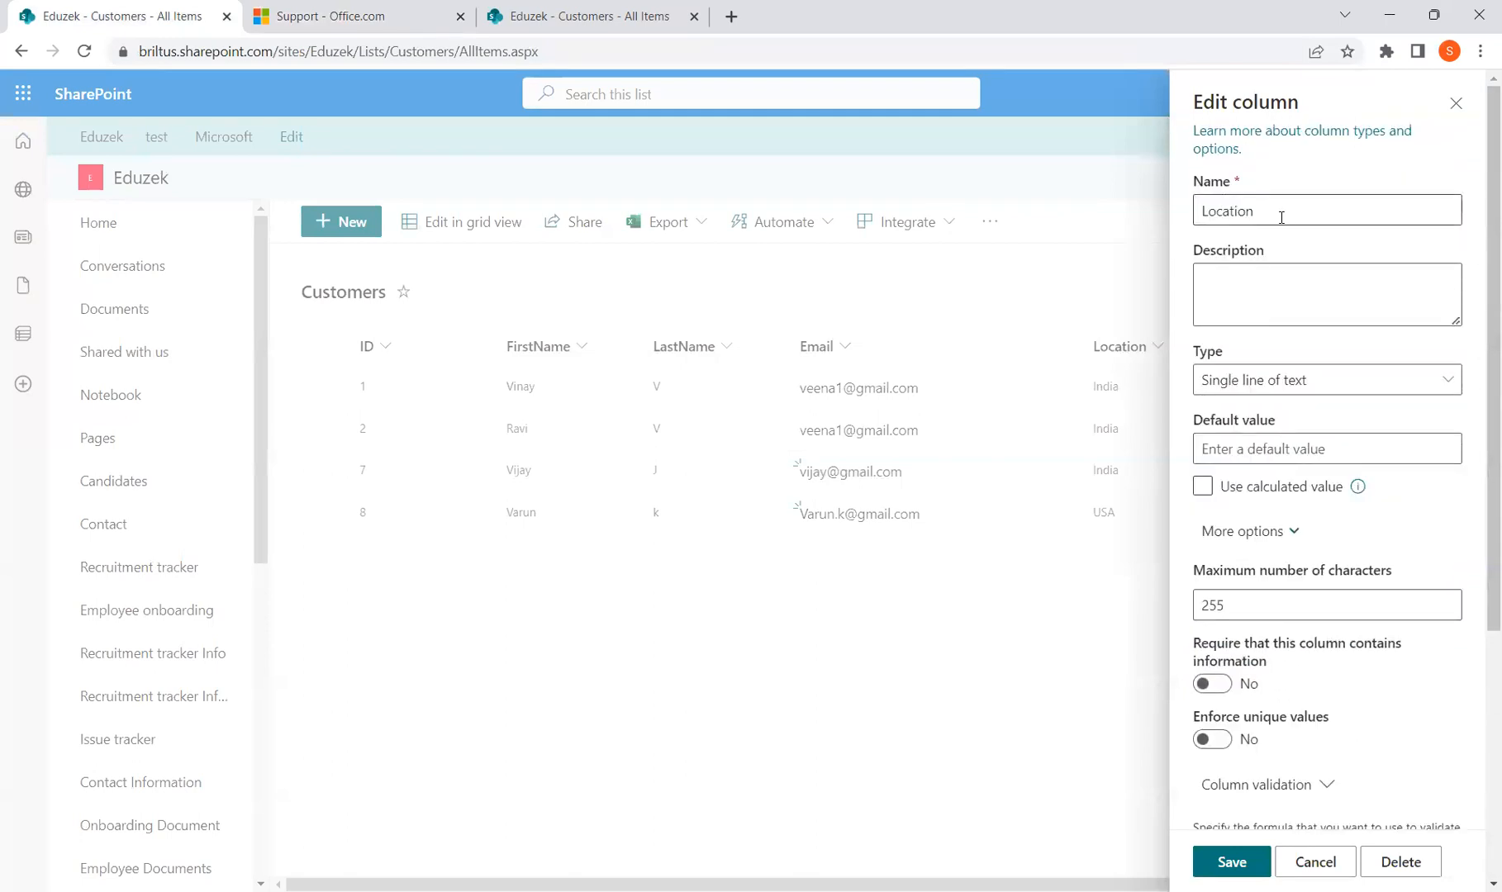
scroll(1322, 578, "down", 5)
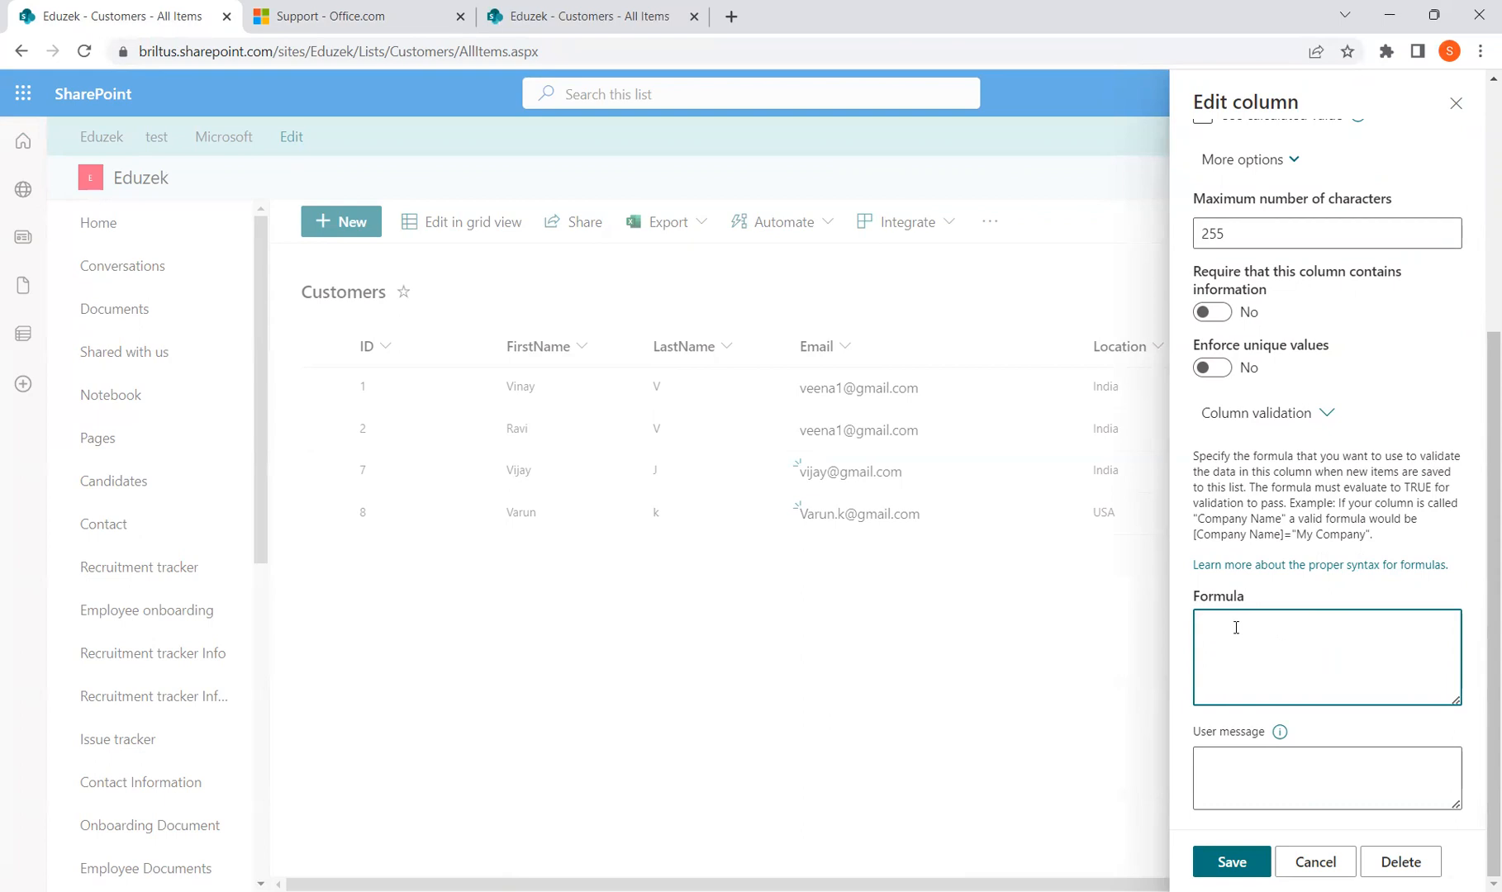
left_click(392, 13)
scroll(687, 632, "down", 3)
scroll(576, 647, "up", 1)
mouse_move(494, 675)
left_mouse_down()
mouse_move(578, 701)
mouse_move(469, 676)
left_mouse_up()
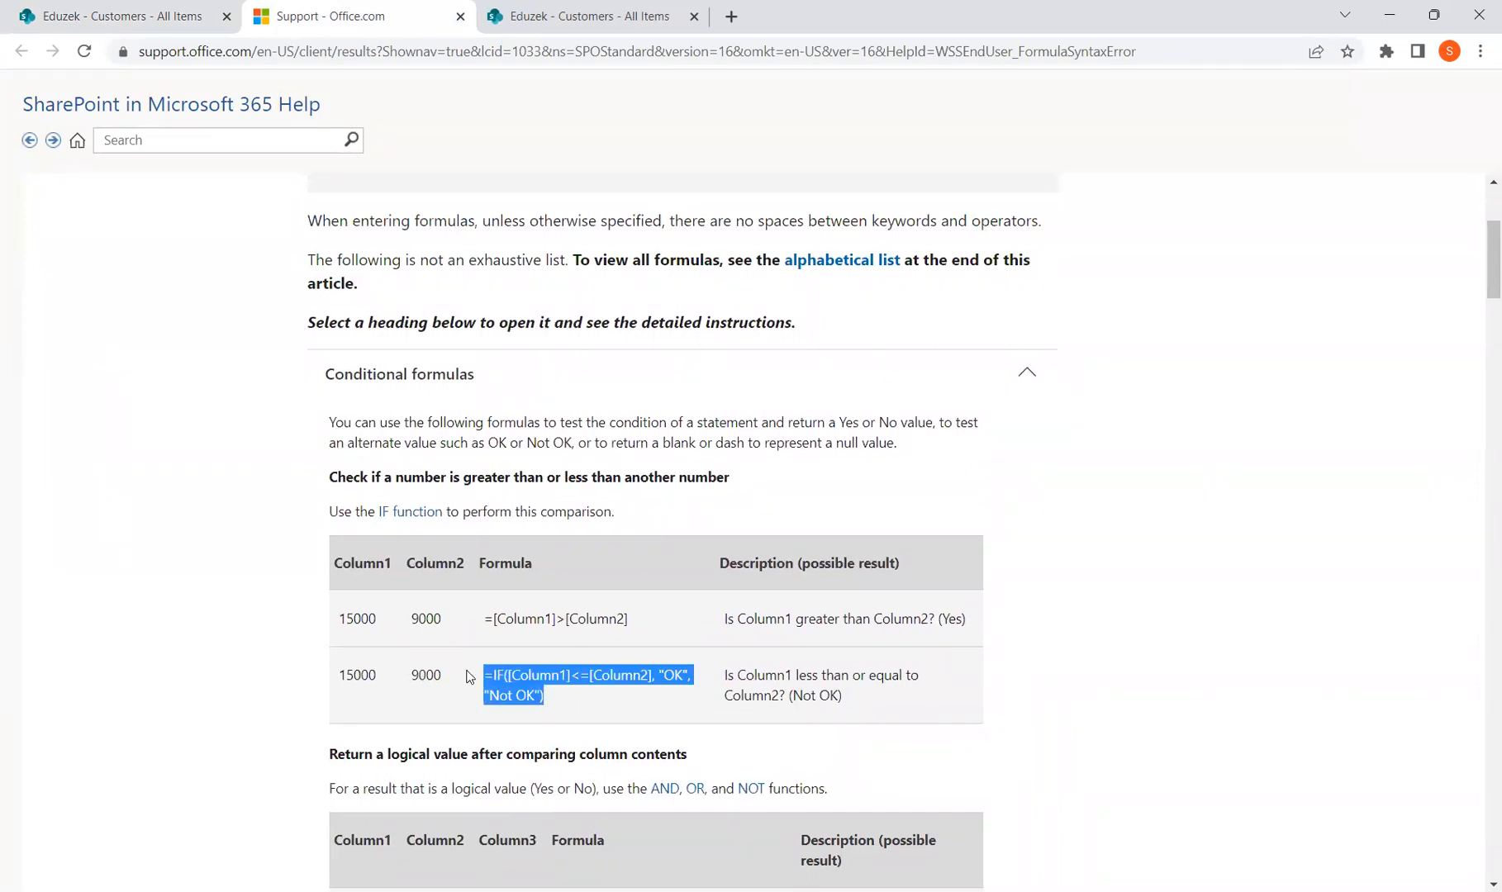
left_click(661, 676)
left_click_drag(659, 676, 688, 678)
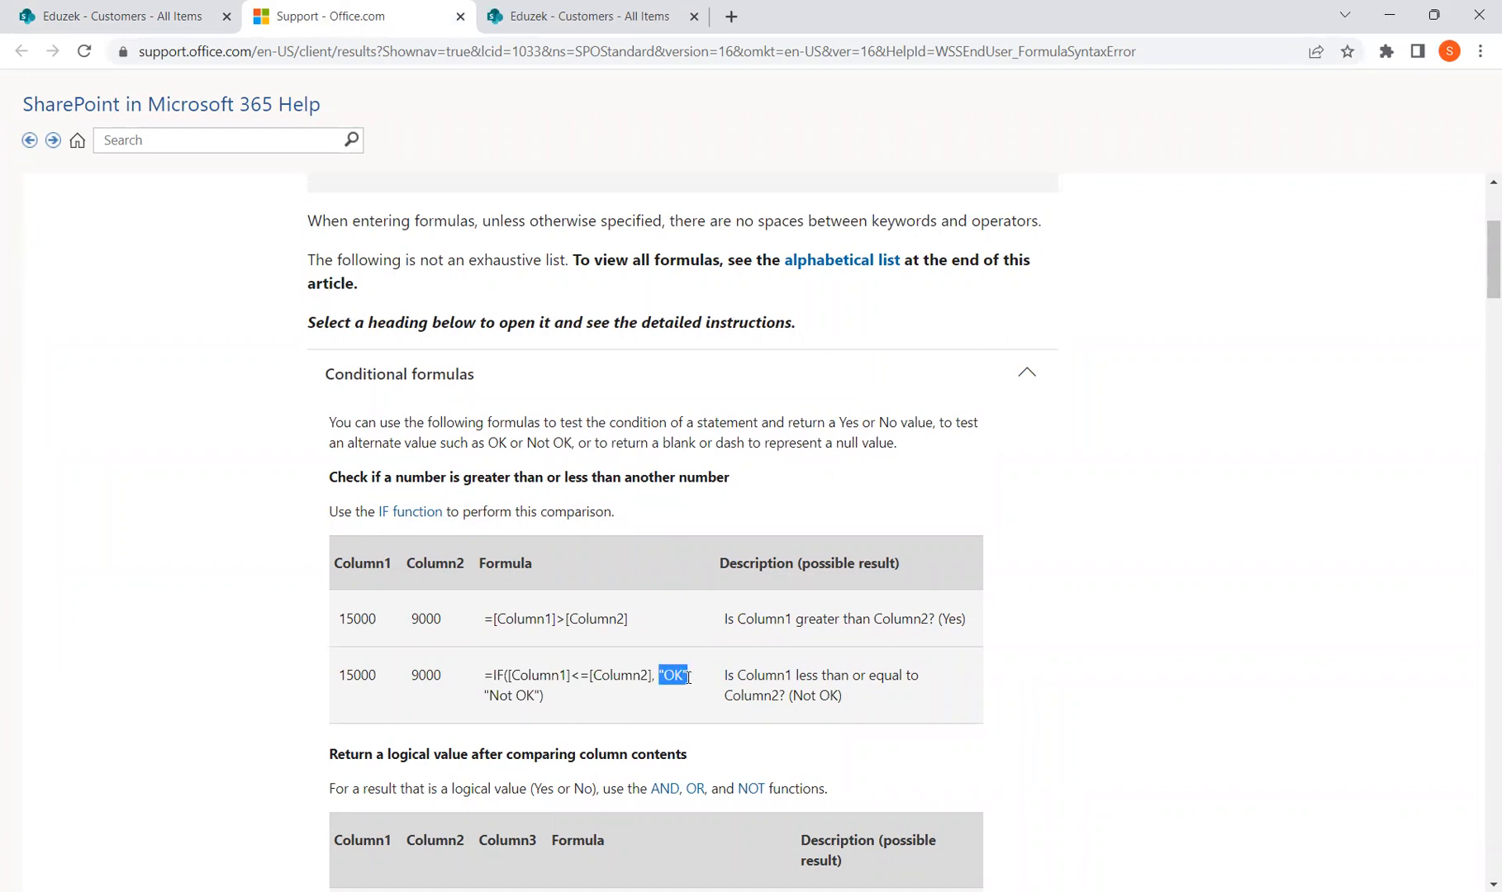
left_click_drag(483, 696, 541, 696)
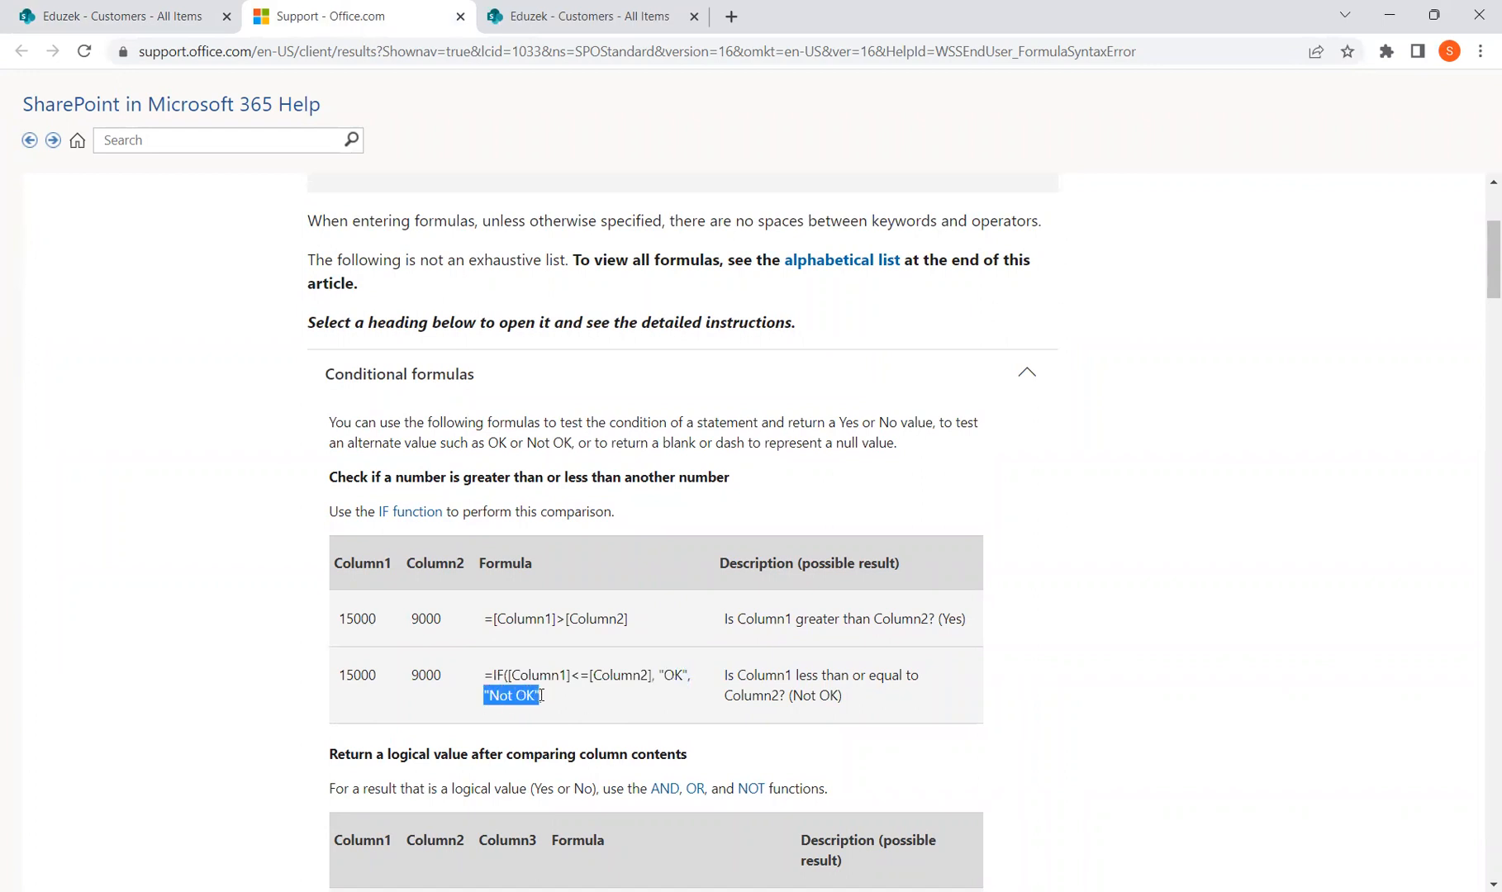
left_click_drag(659, 675, 684, 678)
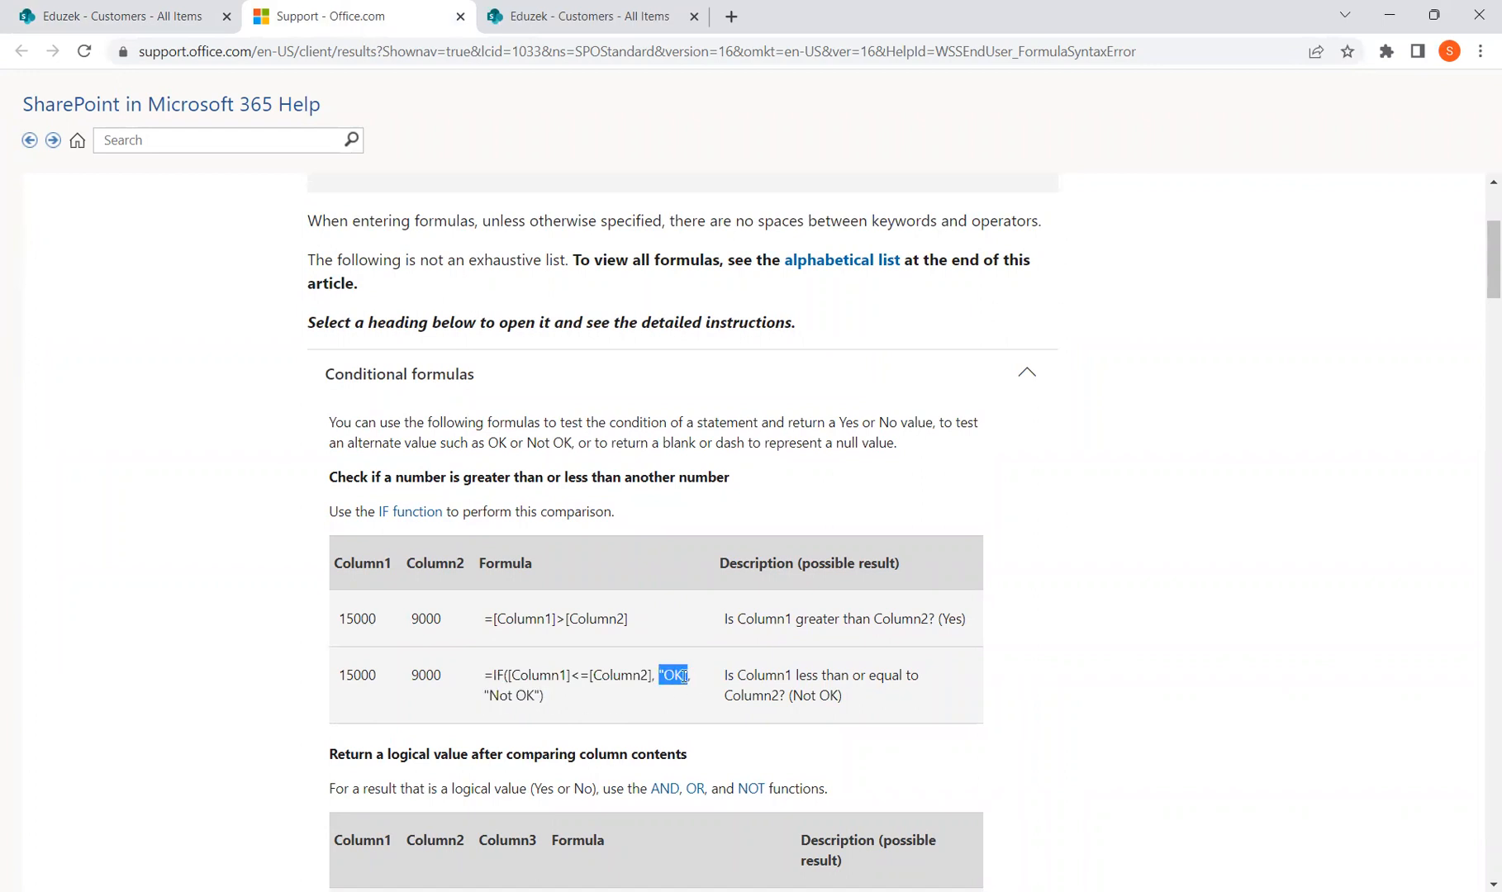
left_click_drag(511, 675, 683, 677)
left_click_drag(488, 696, 655, 675)
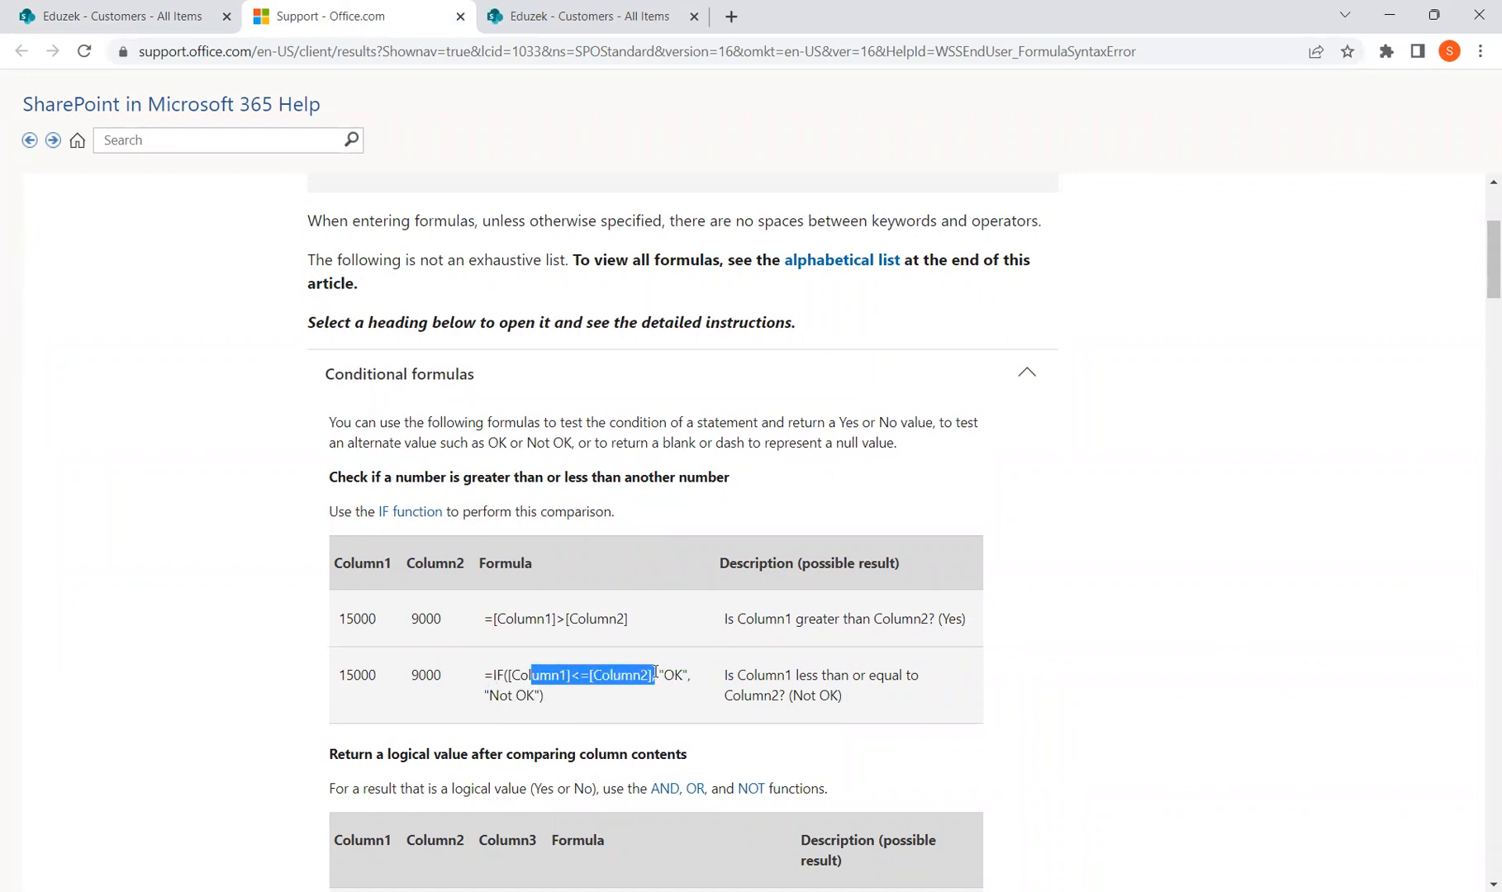
left_click_drag(488, 696, 542, 695)
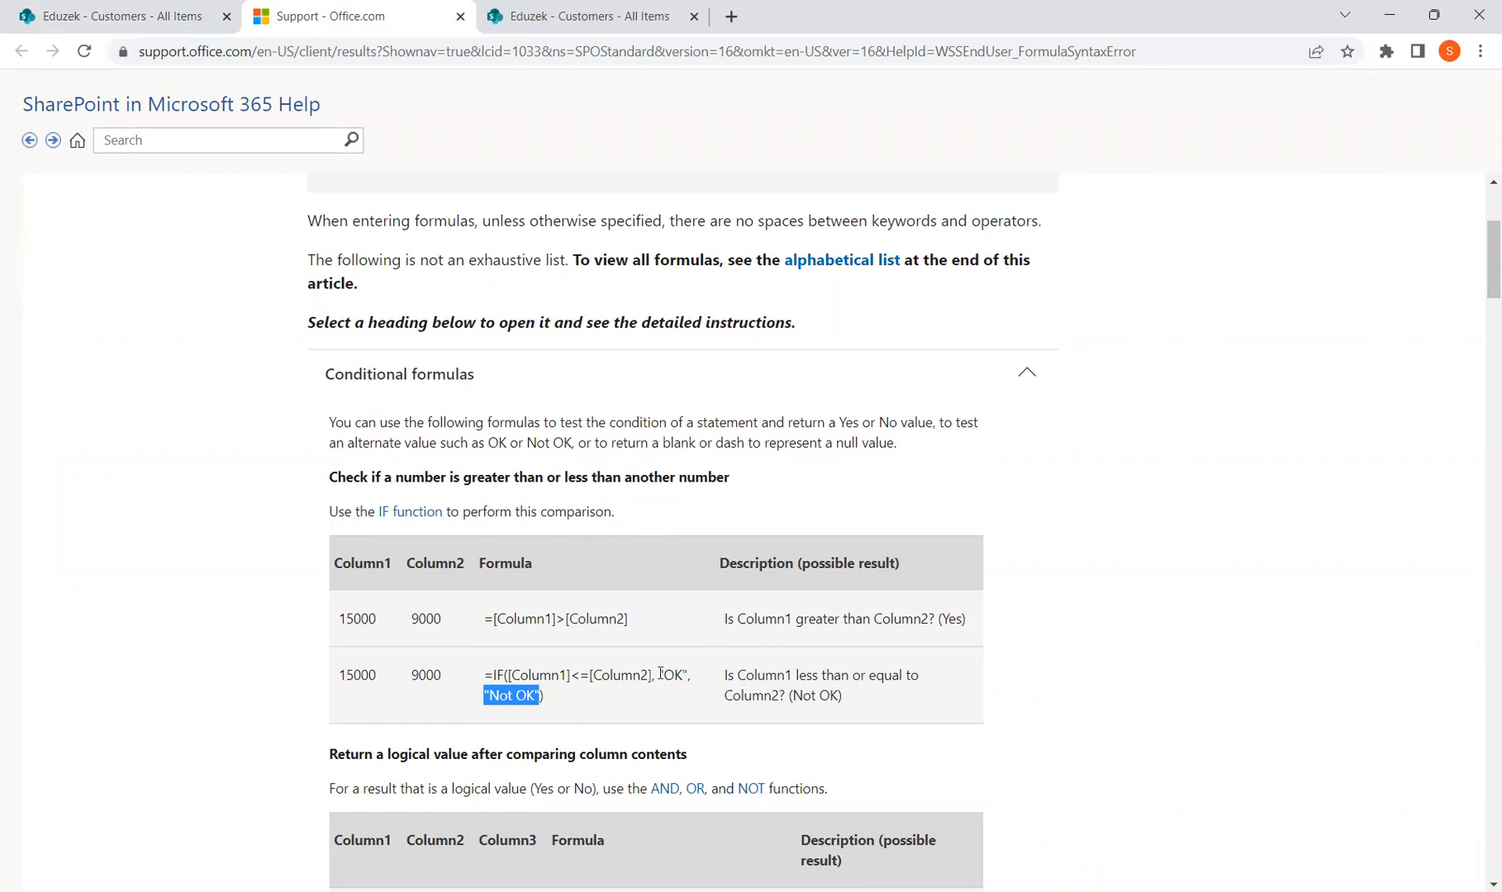
left_click(182, 12)
left_click(1374, 639)
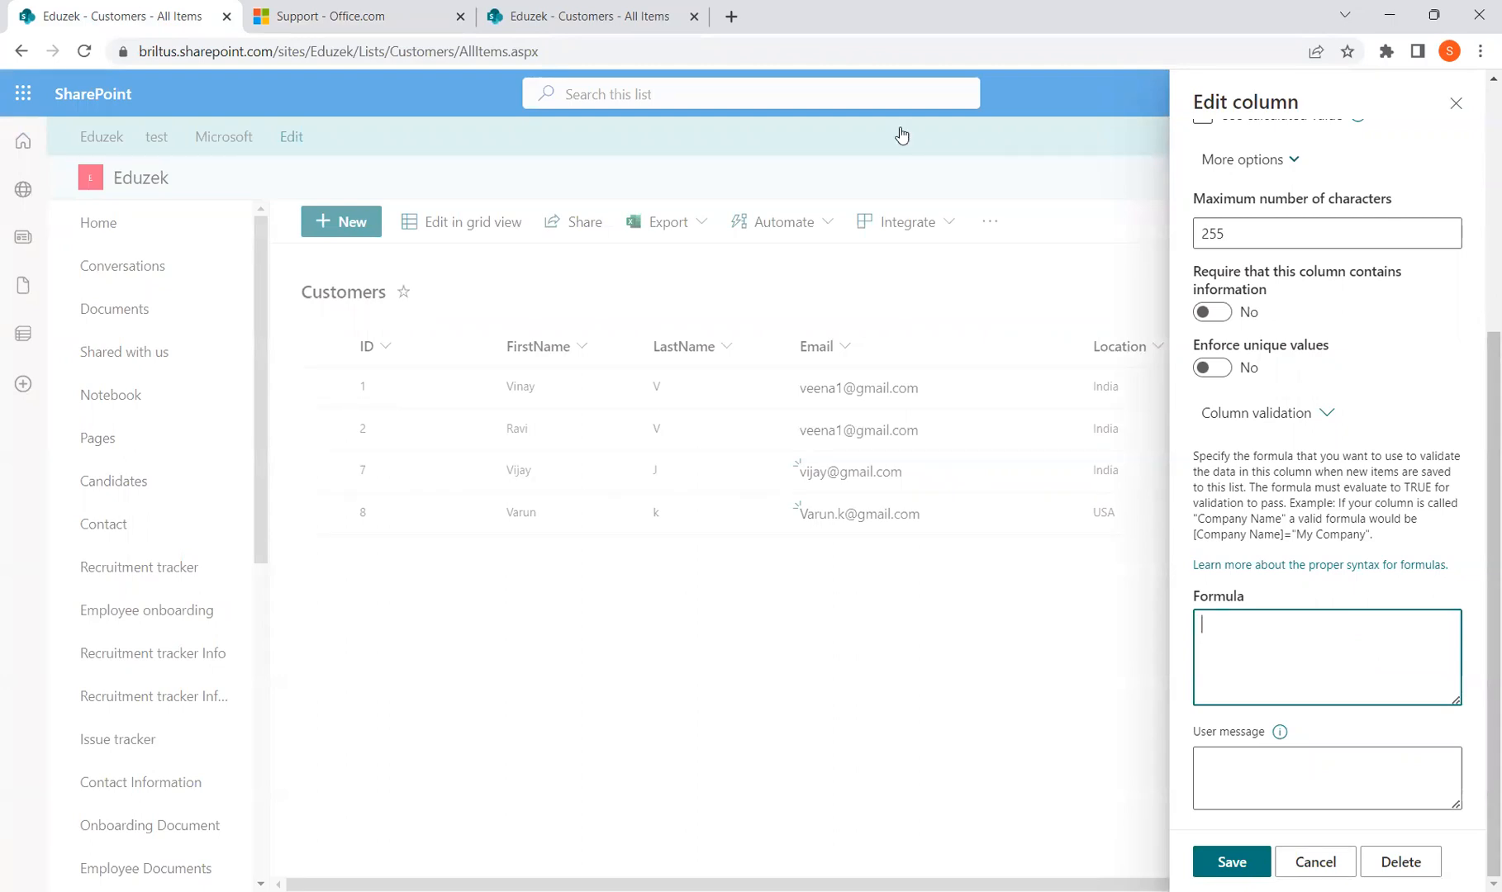
Highlight the "OK" and "Not OK" results in the help article's IF example
left_click(355, 15)
left_click_drag(663, 672, 693, 675)
left_click_drag(485, 695, 539, 696)
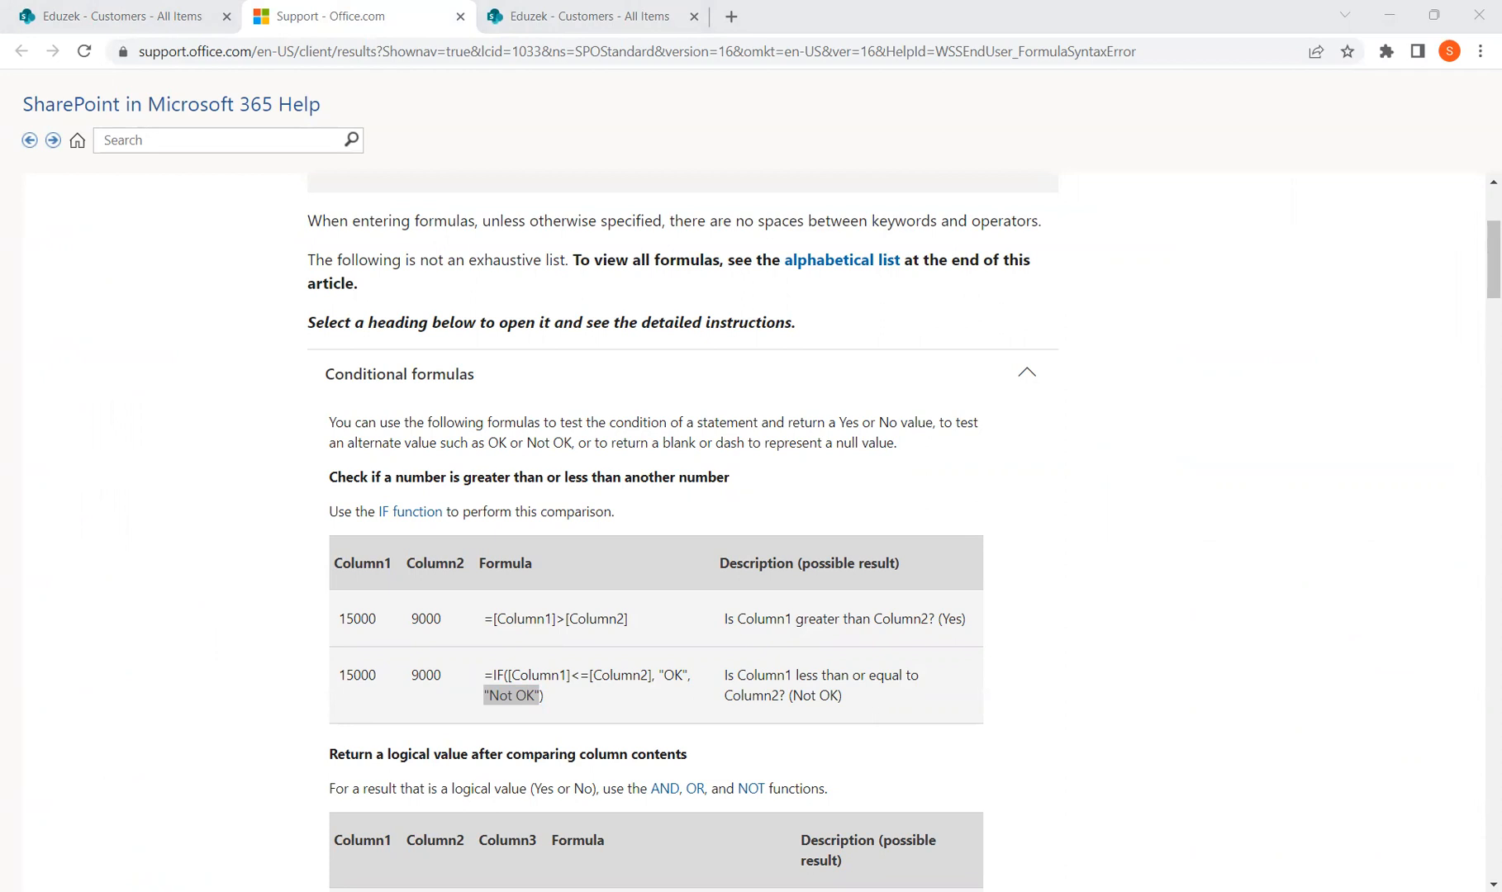
Type = in Location's validation Formula box, then close the column editor without saving
left_click(184, 8)
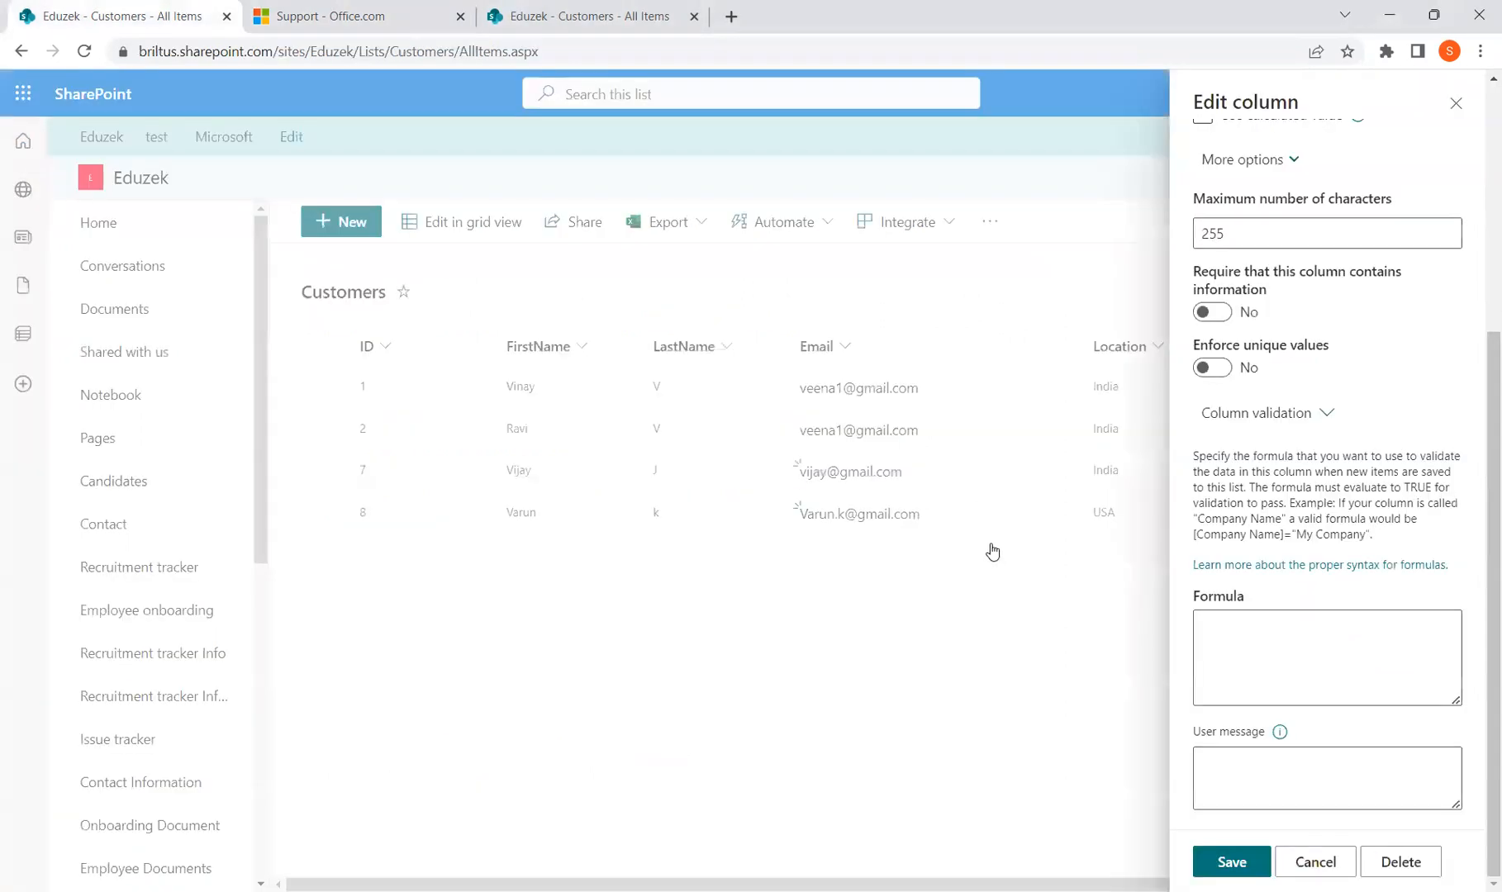
left_click(1283, 625)
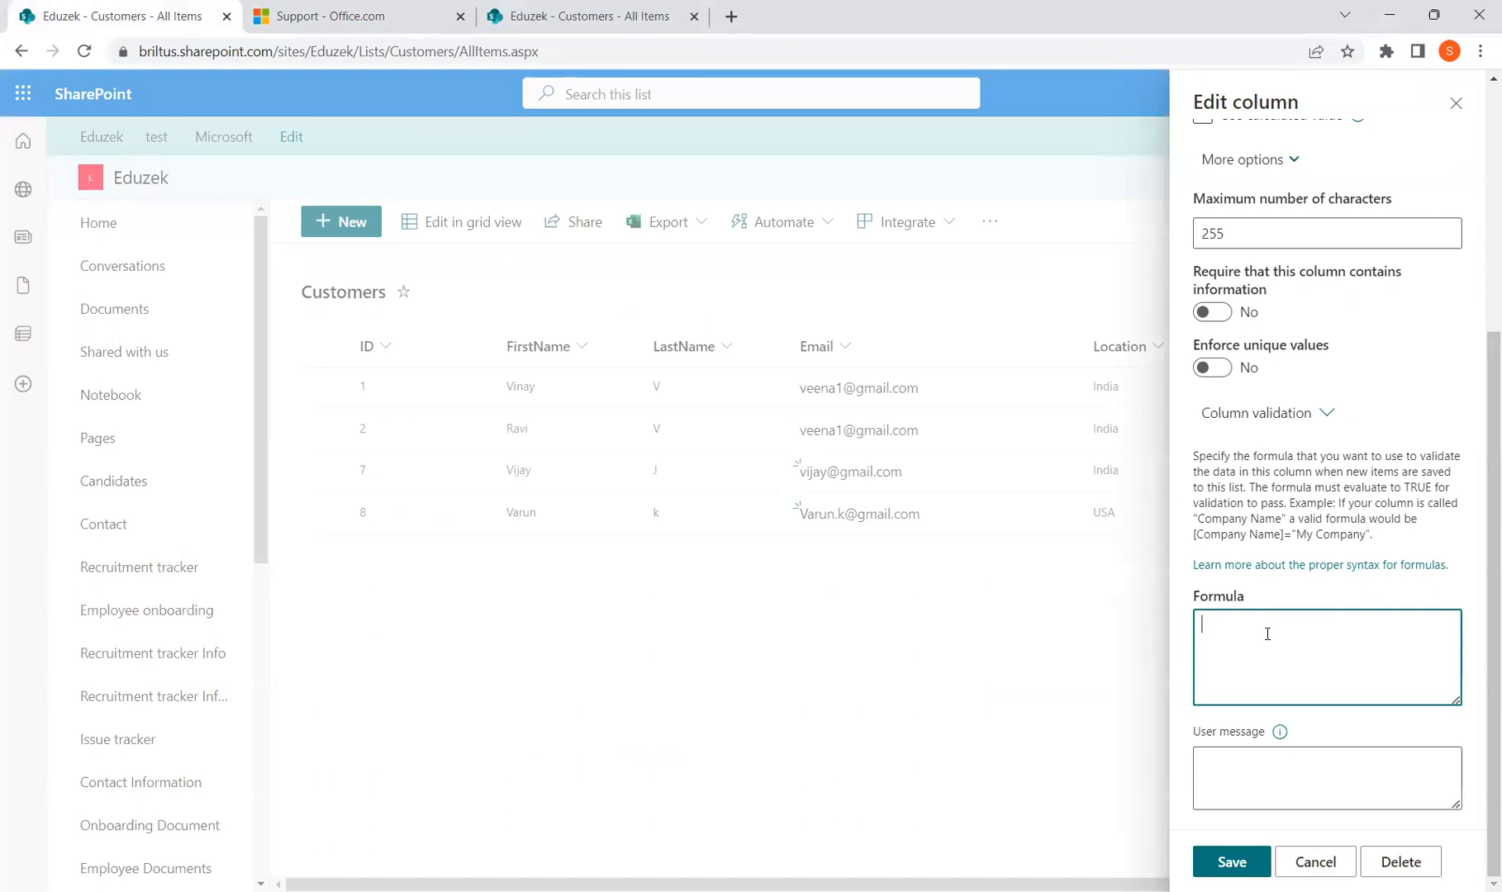
type("=")
left_click(1318, 860)
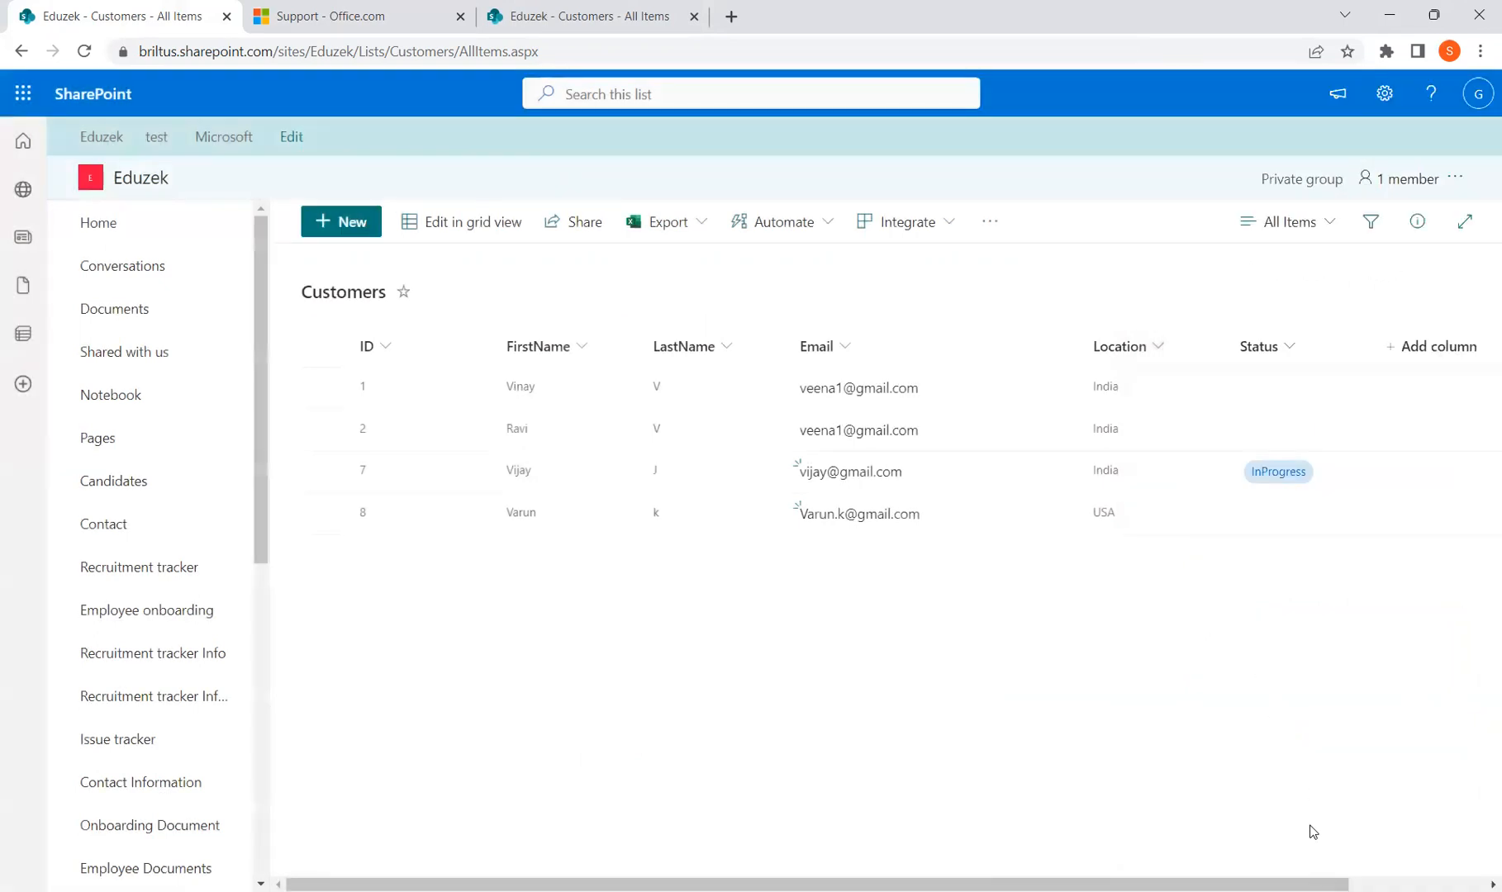
Delete customer item ID 8 from the list, then open and close a New item form
left_click(324, 513)
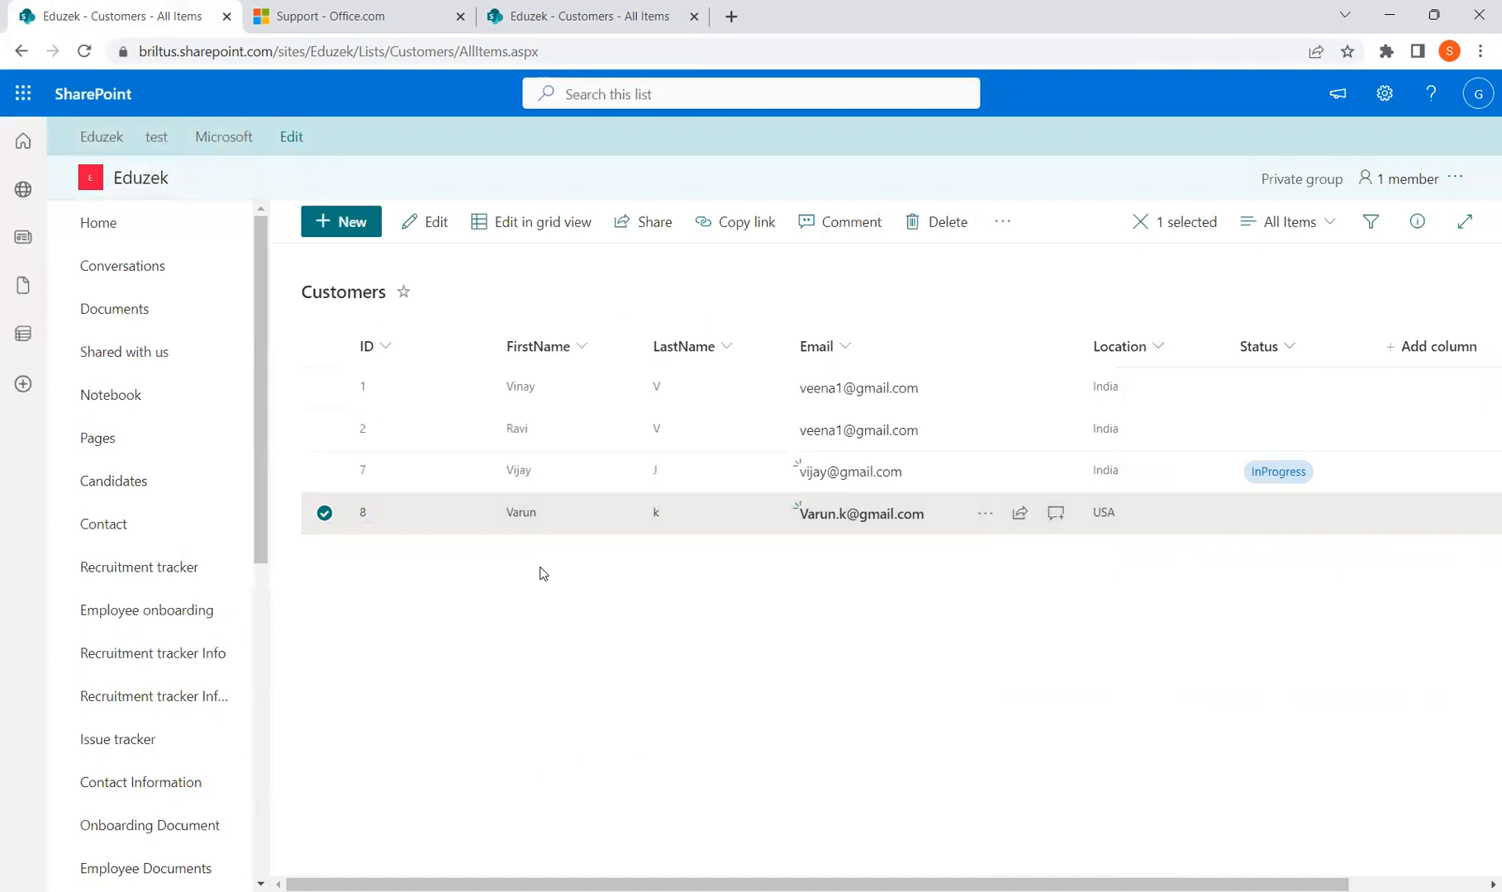
key("Delete")
left_click(812, 561)
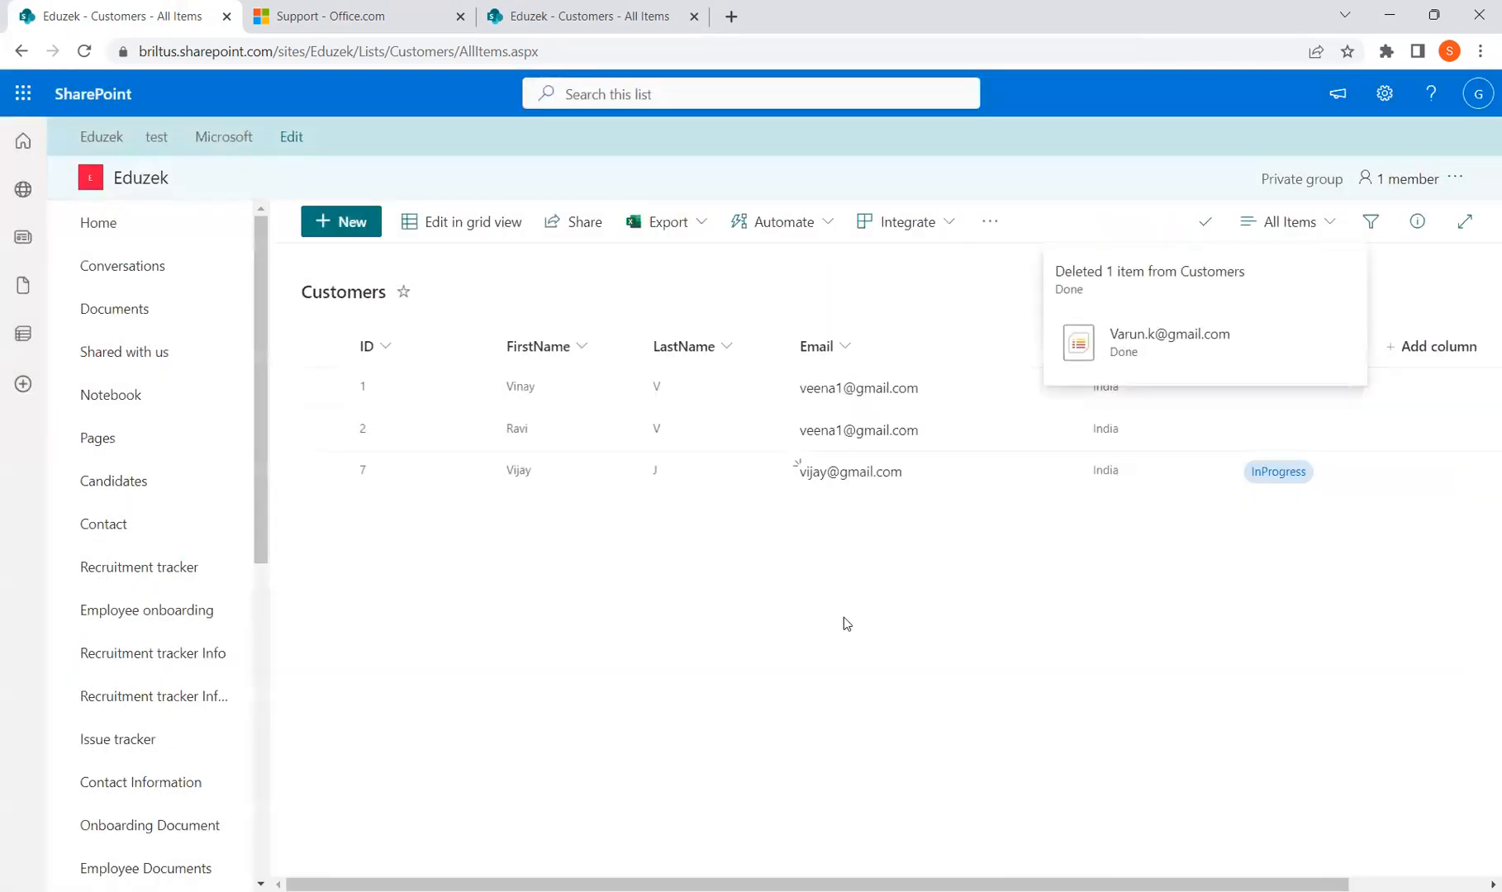
left_click(353, 229)
left_click(1467, 142)
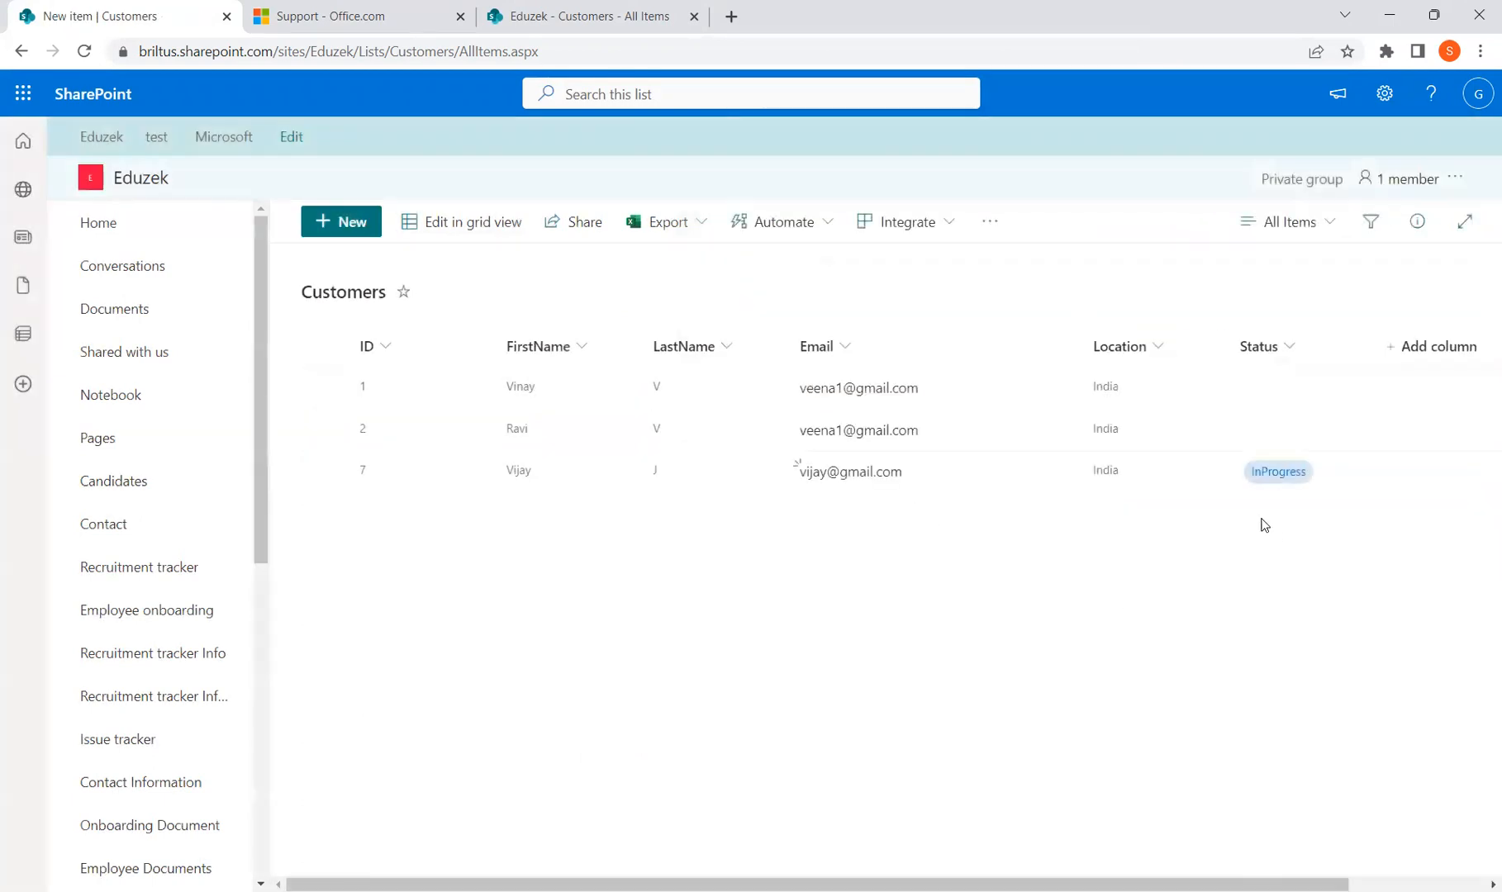
Open Location's column settings and clear the existing OR validation formula and user message
left_click(1167, 346)
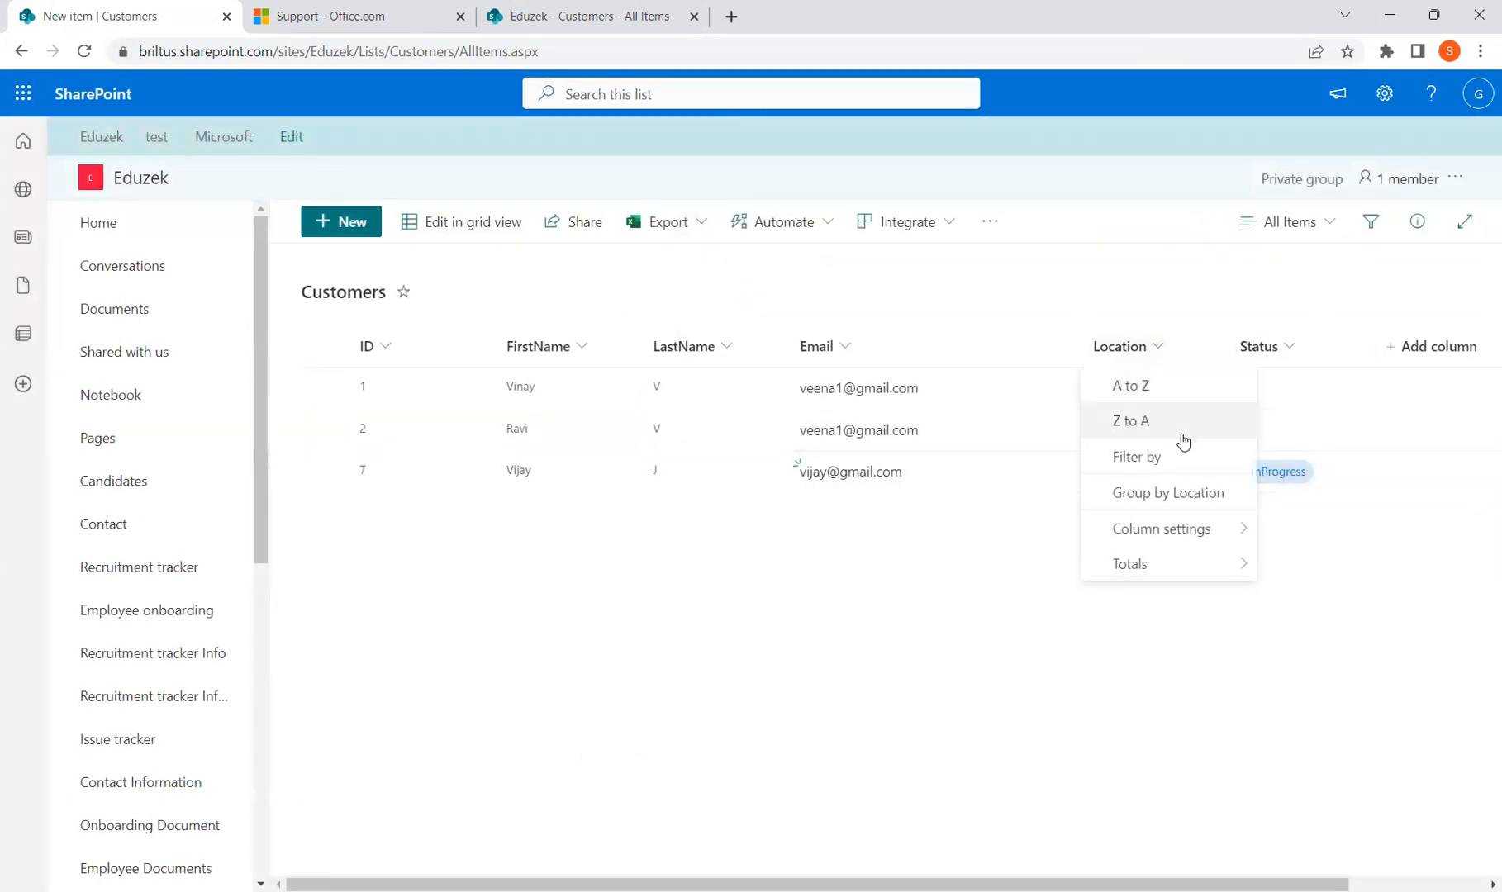
mouse_move(1219, 535)
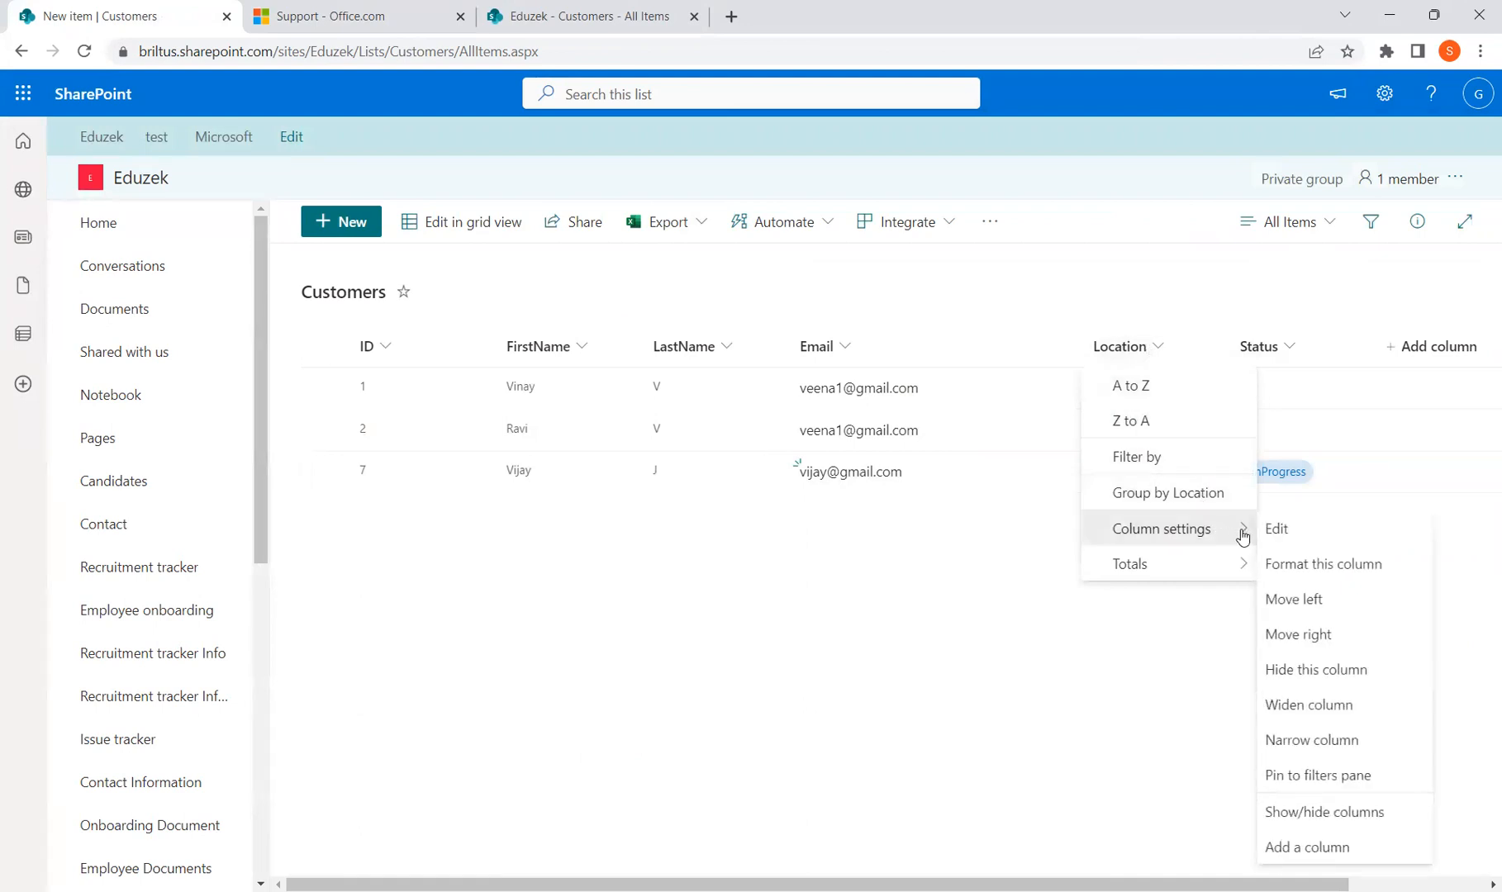
left_click(1277, 530)
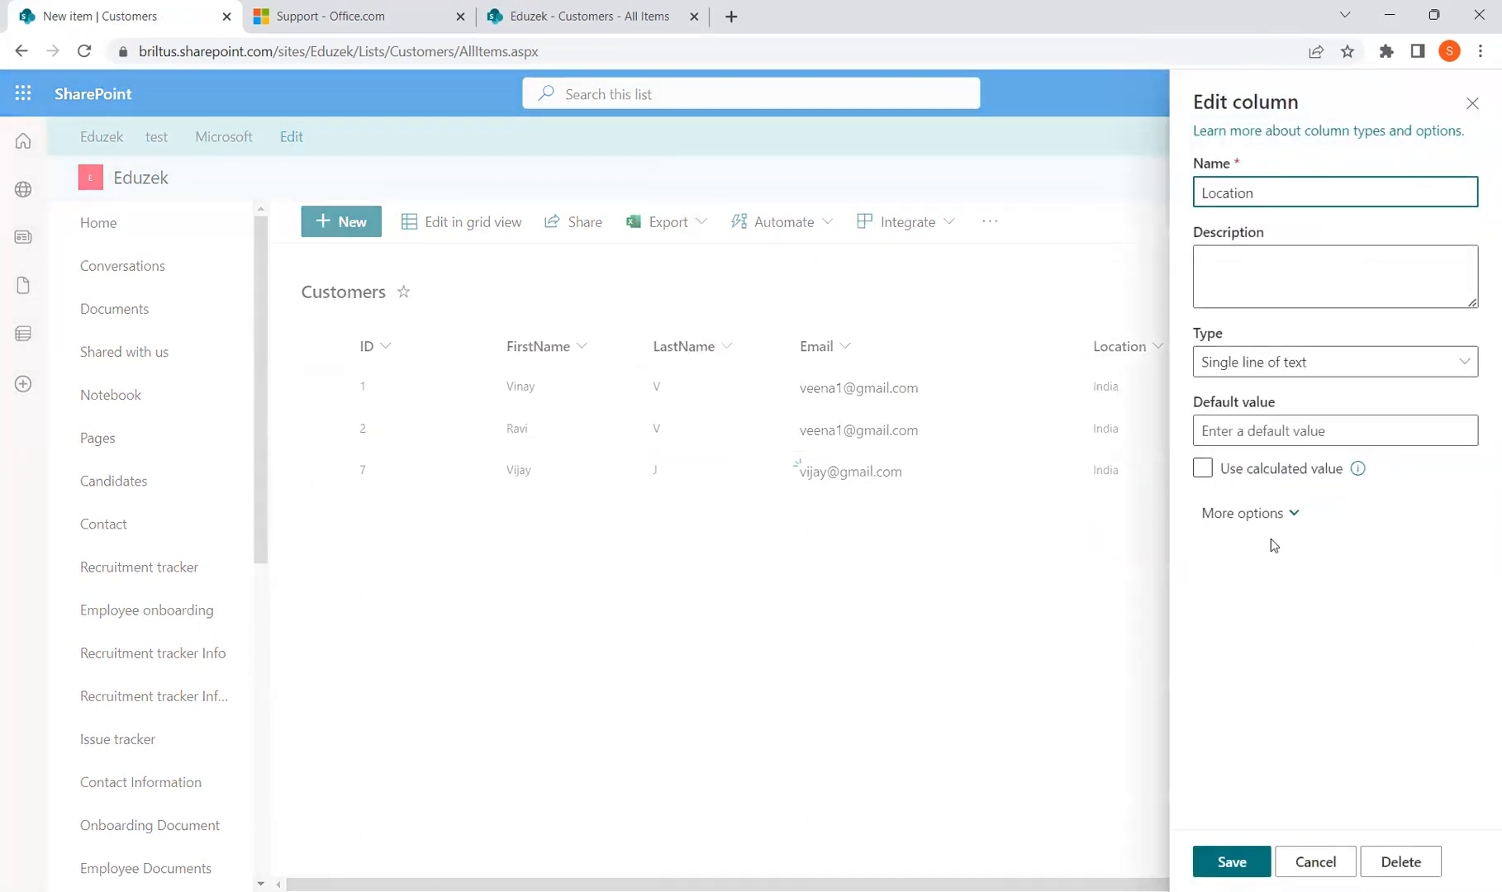
left_click(1291, 530)
scroll(1268, 636, "down", 5)
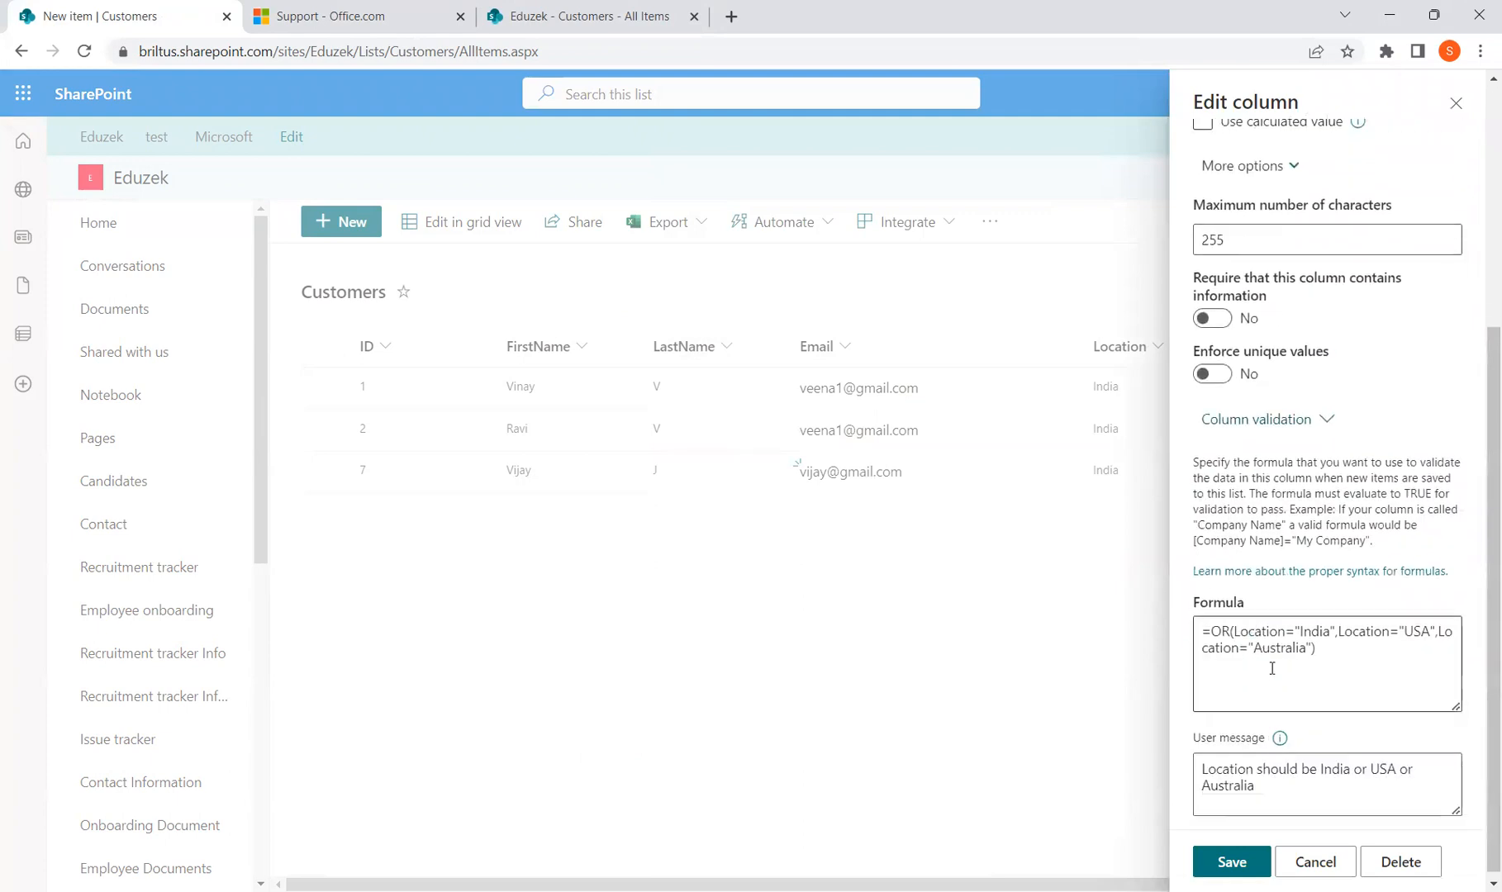
left_click_drag(1322, 642, 1175, 630)
key("BackSpace")
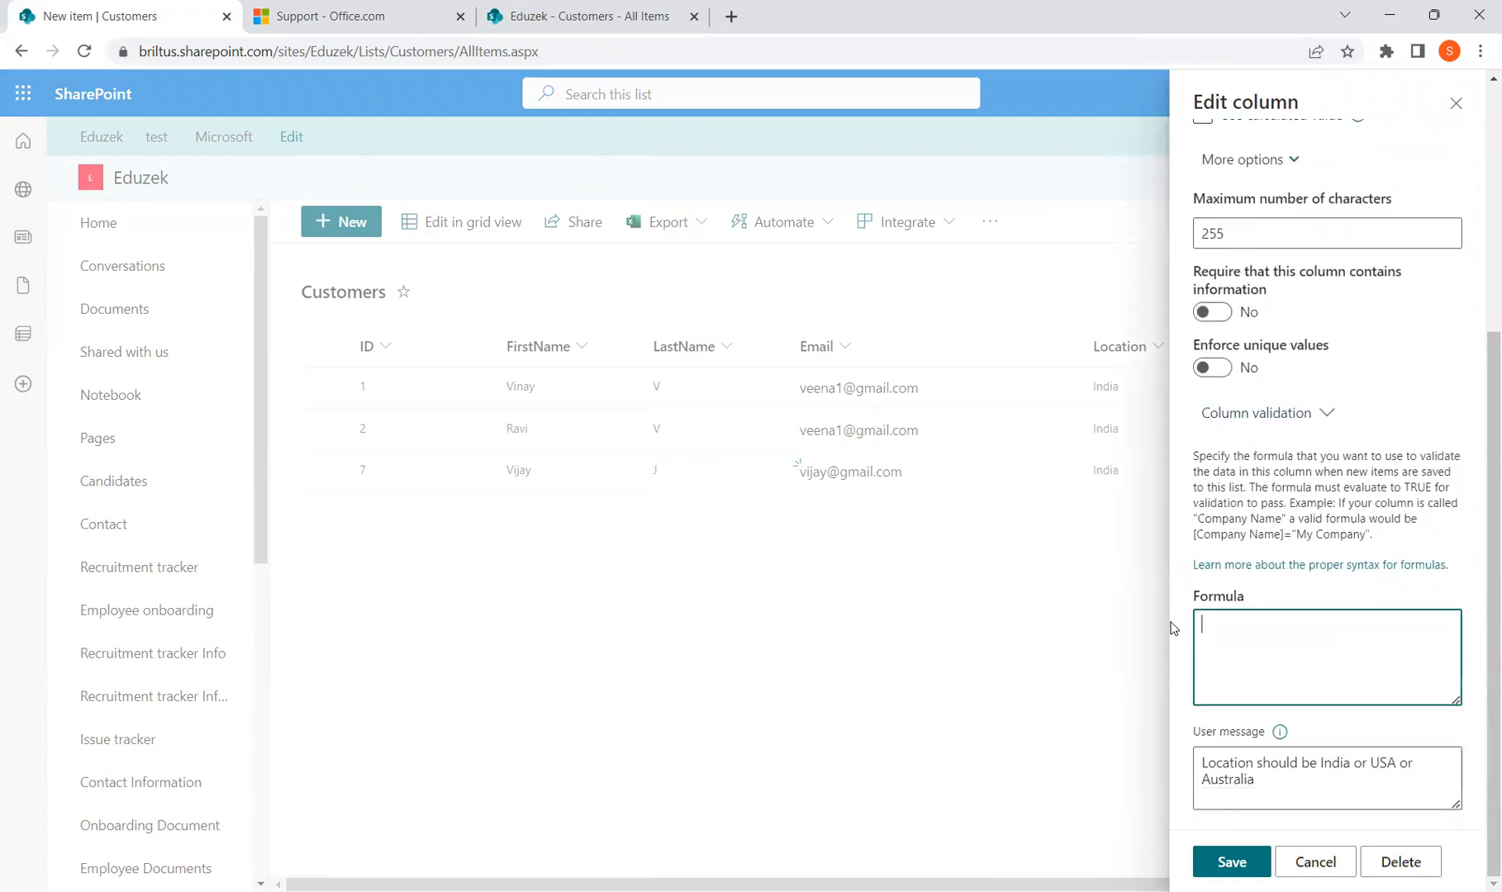
left_click_drag(1306, 785, 1097, 752)
key("BackSpace")
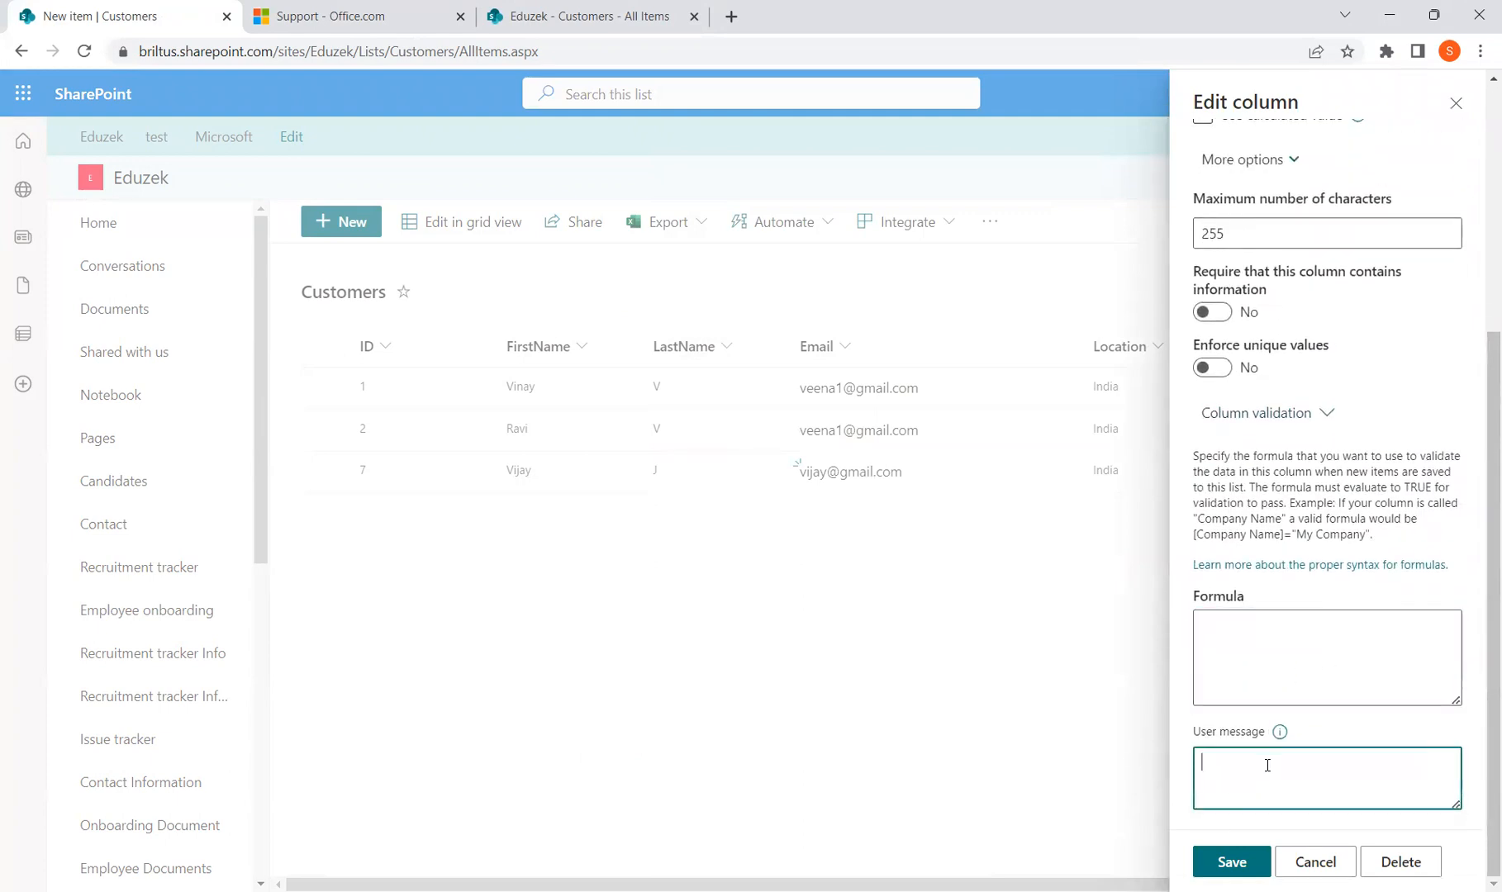
Enter formula =Location="India" with message "Location Should be India" and save the column
left_click(1236, 653)
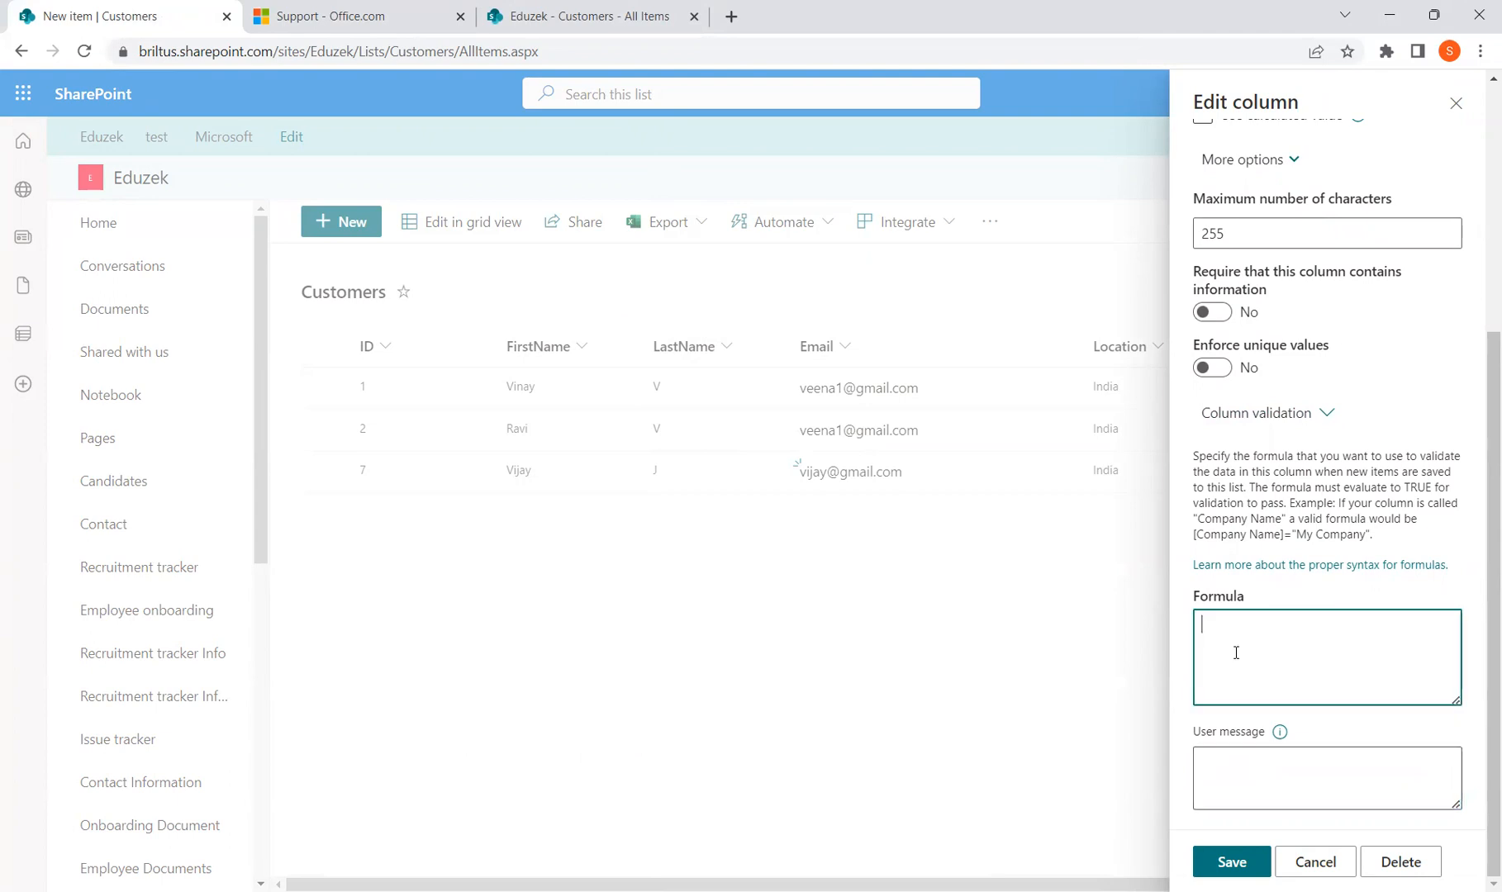
type("=")
type("Location")
type("=\"\"")
type("India")
left_click(1269, 779)
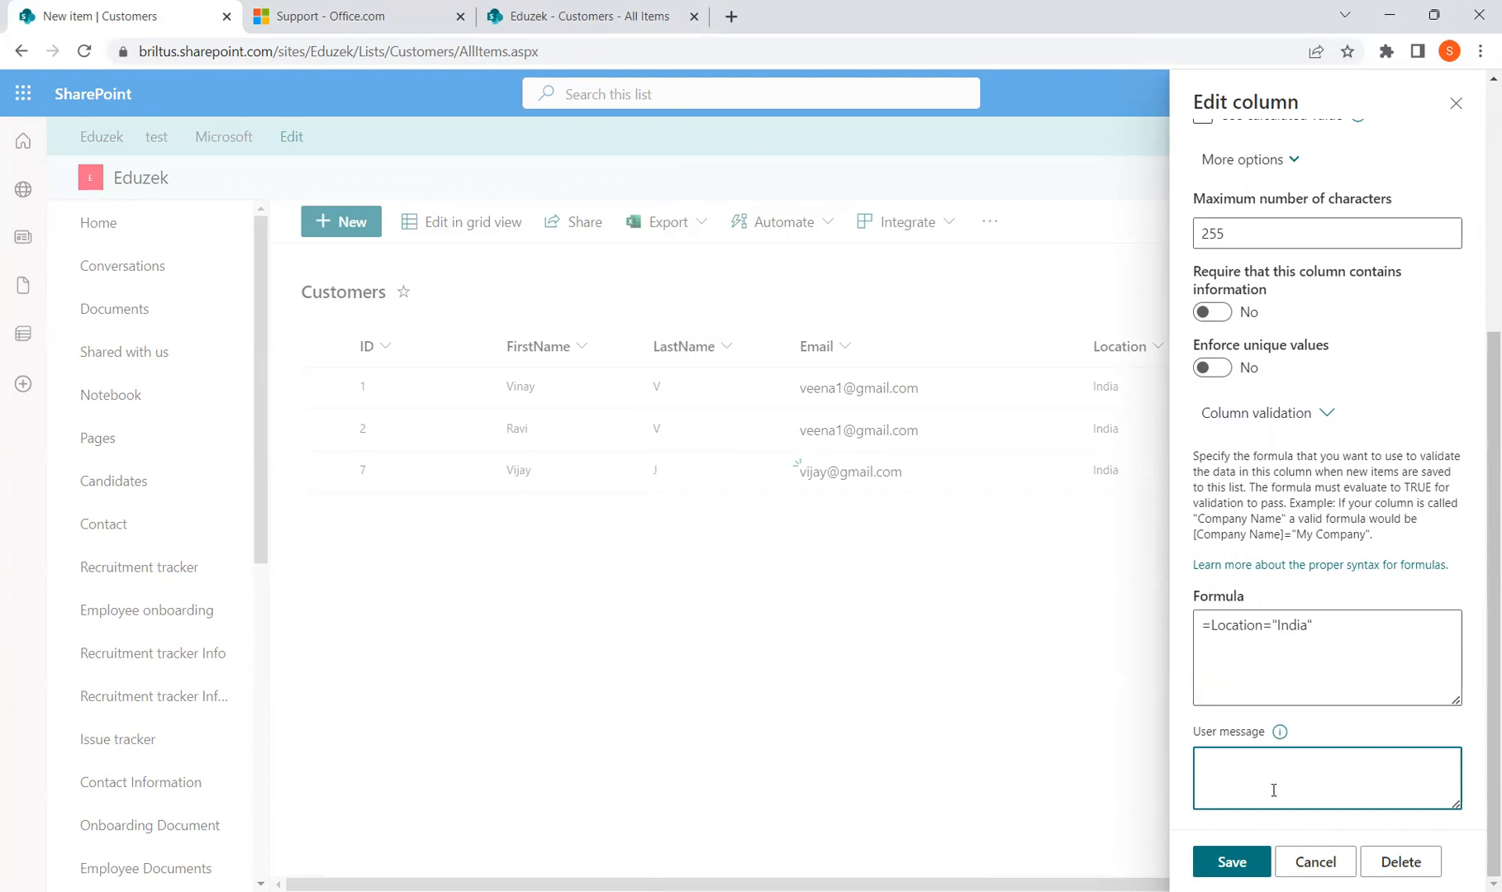
type("Location Should be India")
left_click(1231, 864)
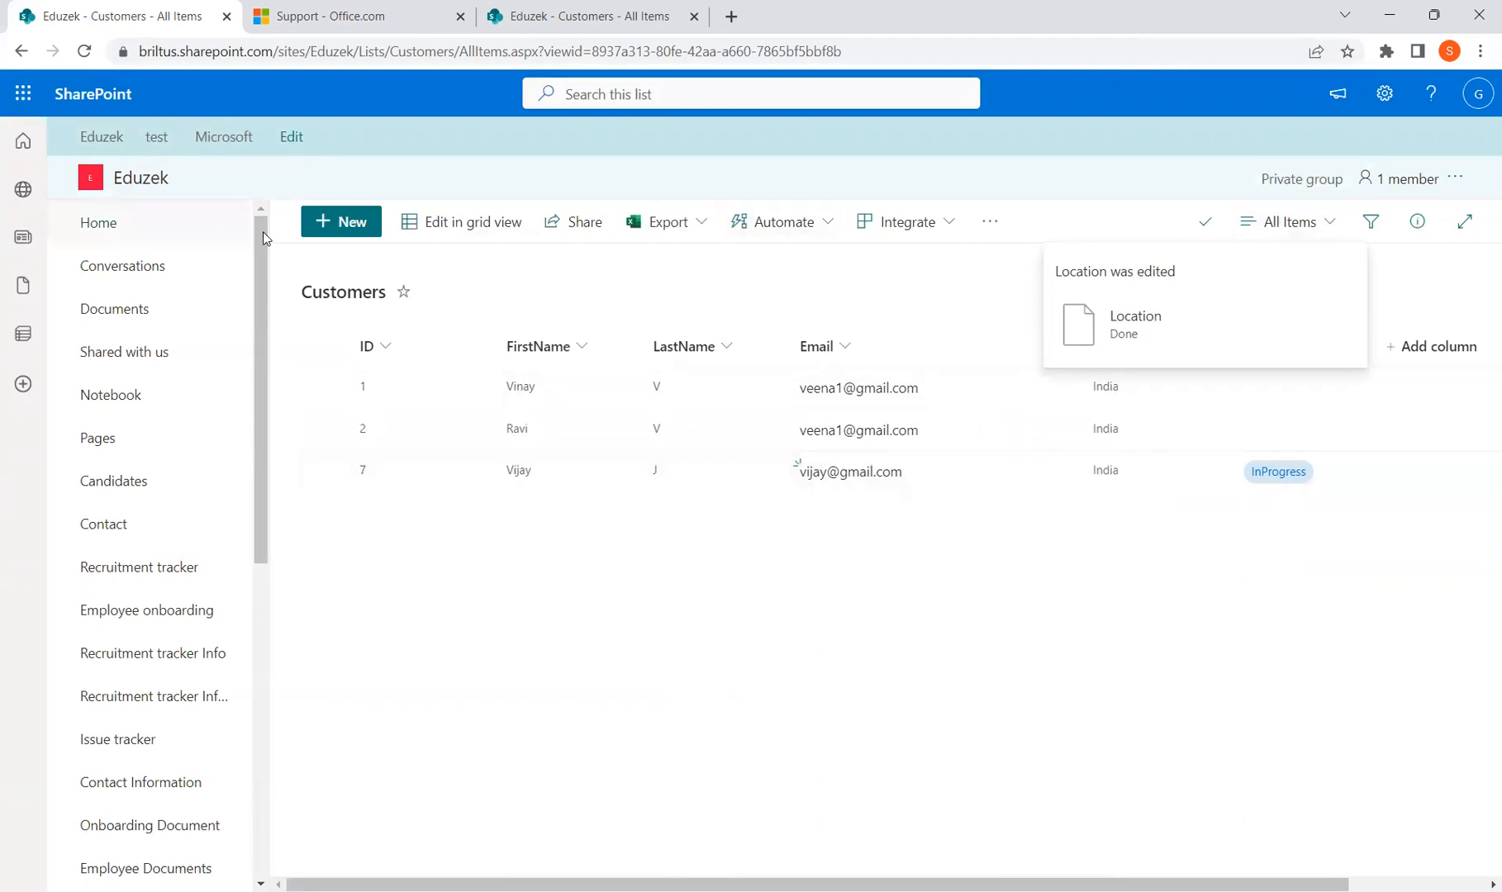
left_click(359, 233)
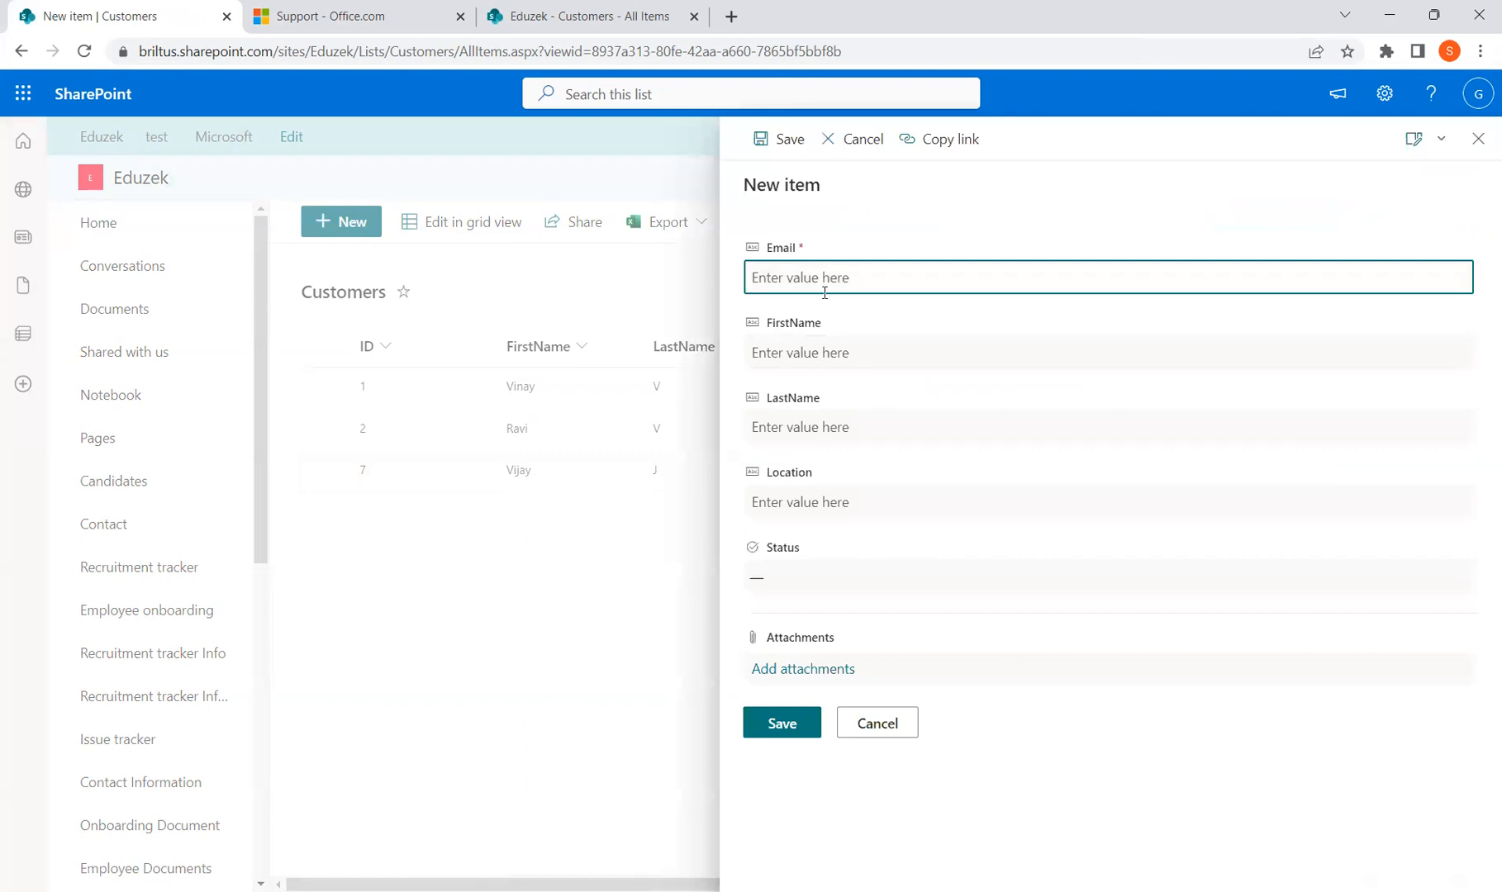
Fill in a new customer's email, first name, last name, and Location USA
key("Tab")
key("shift+Tab")
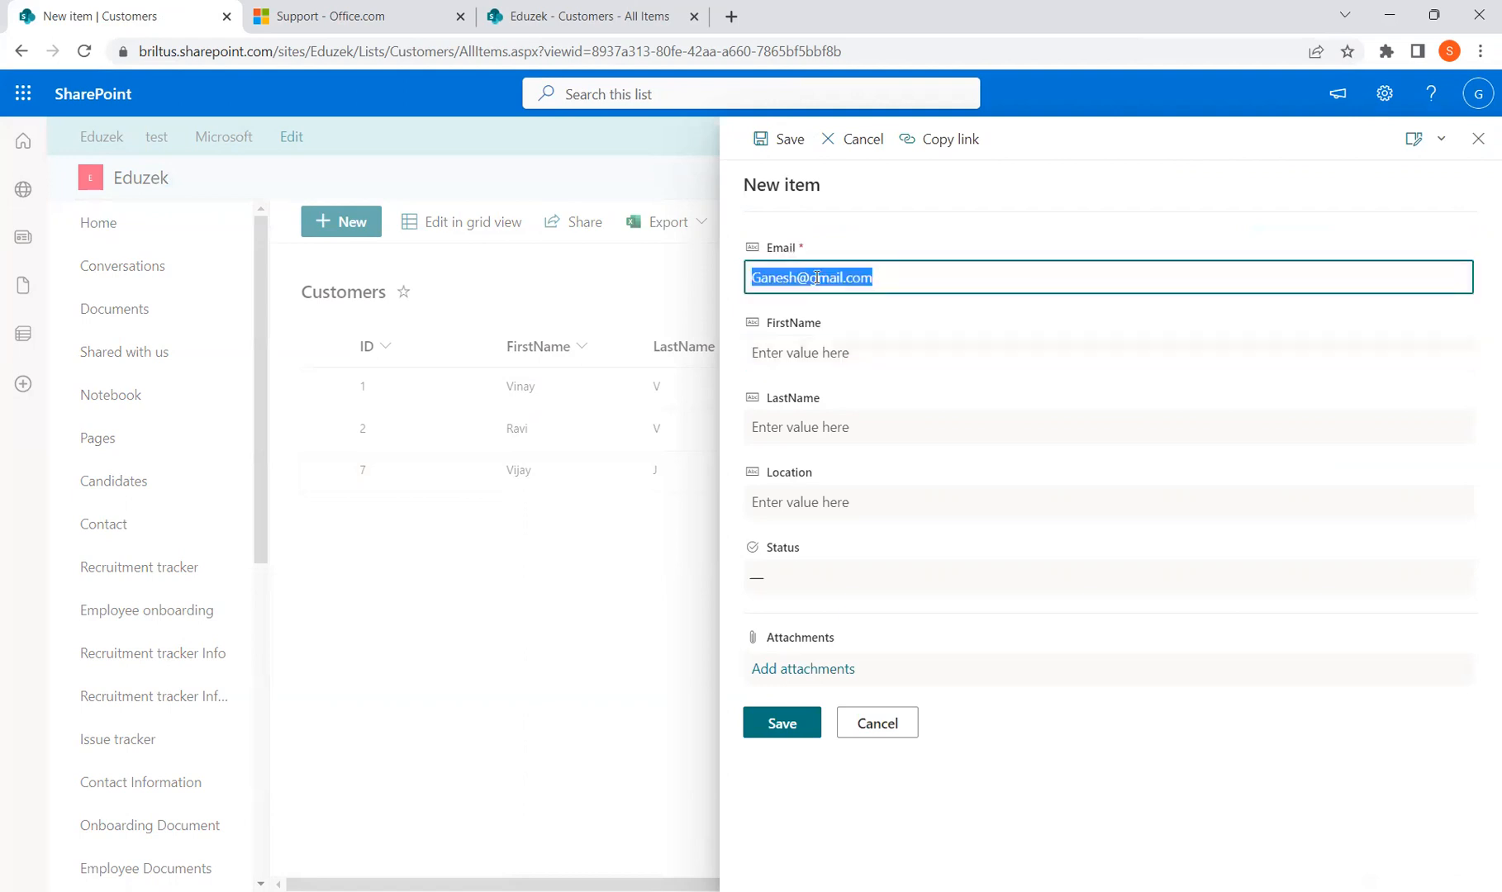
left_click(758, 285)
key("BackSpace")
type("g")
left_click(796, 354)
type("Ganesh")
key("Tab")
type("H")
key("Tab")
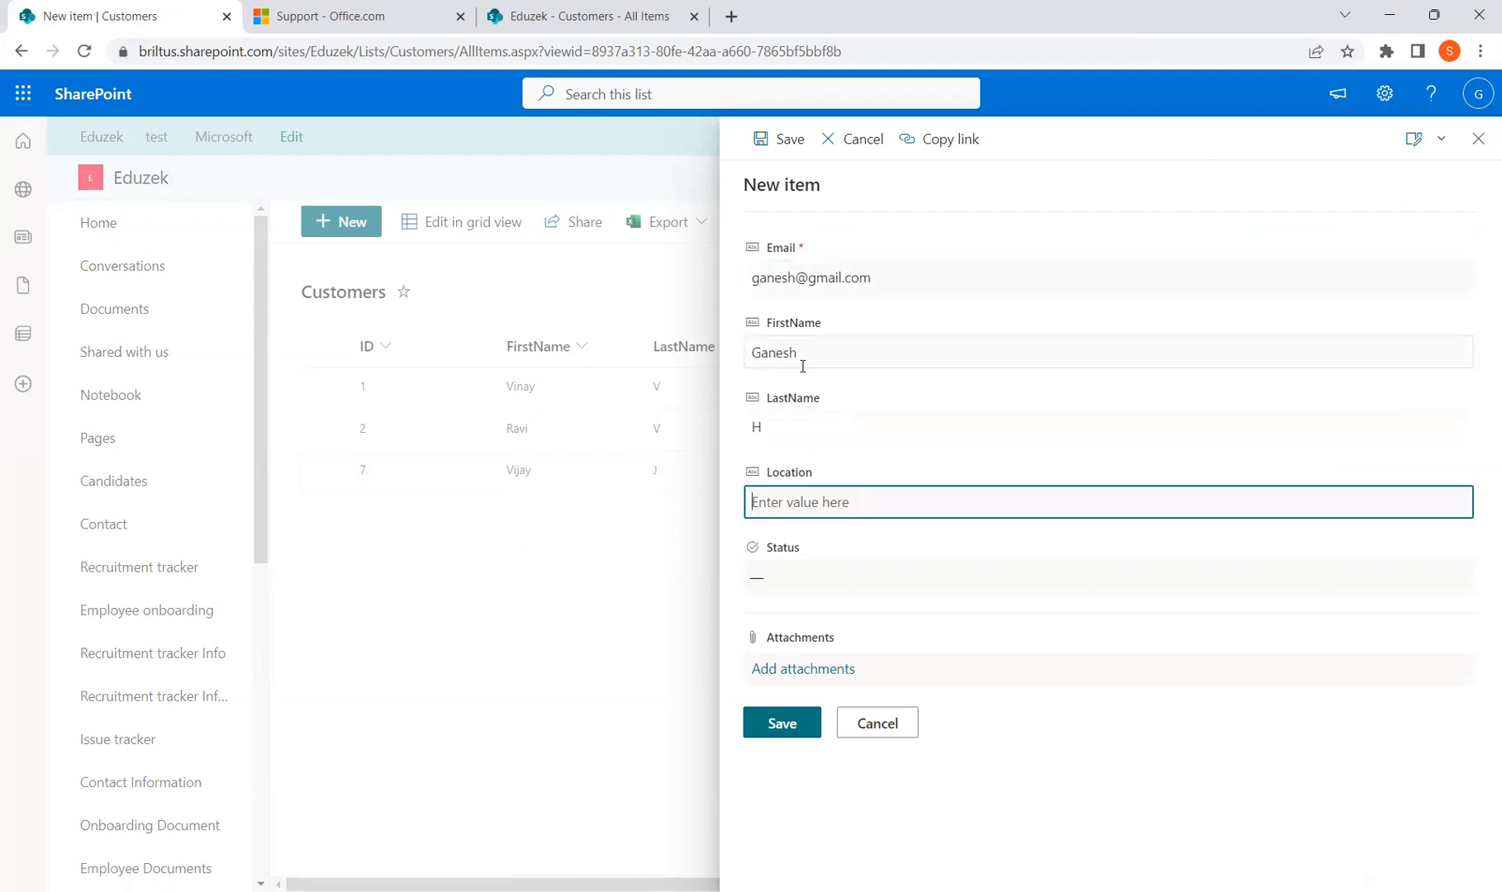
type("USA")
Set Status to InProgress and save, triggering the 'Location Should be India' error
left_click(831, 574)
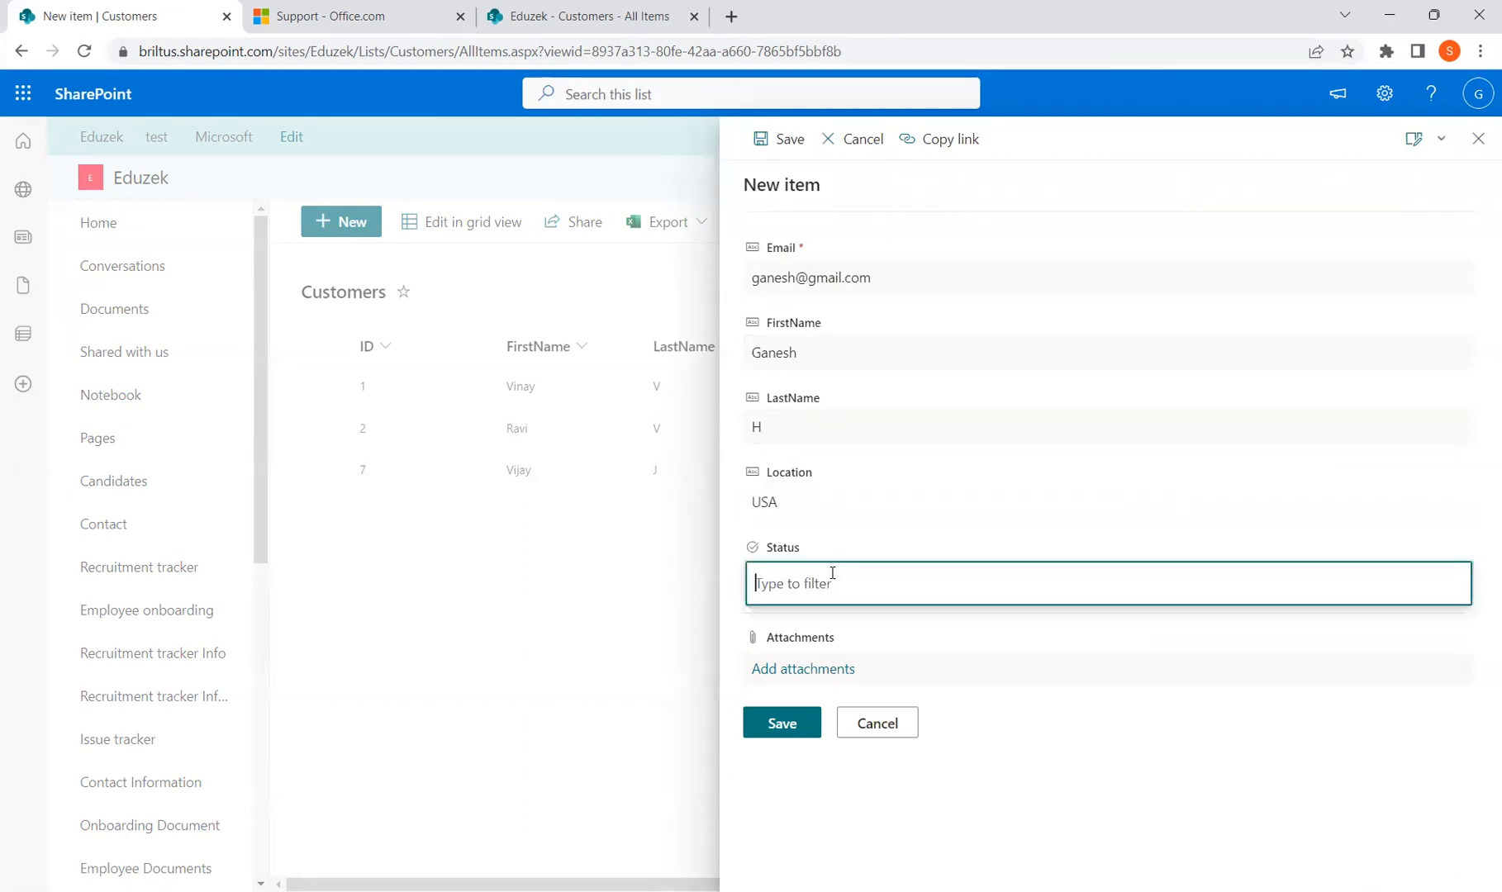
left_click(833, 631)
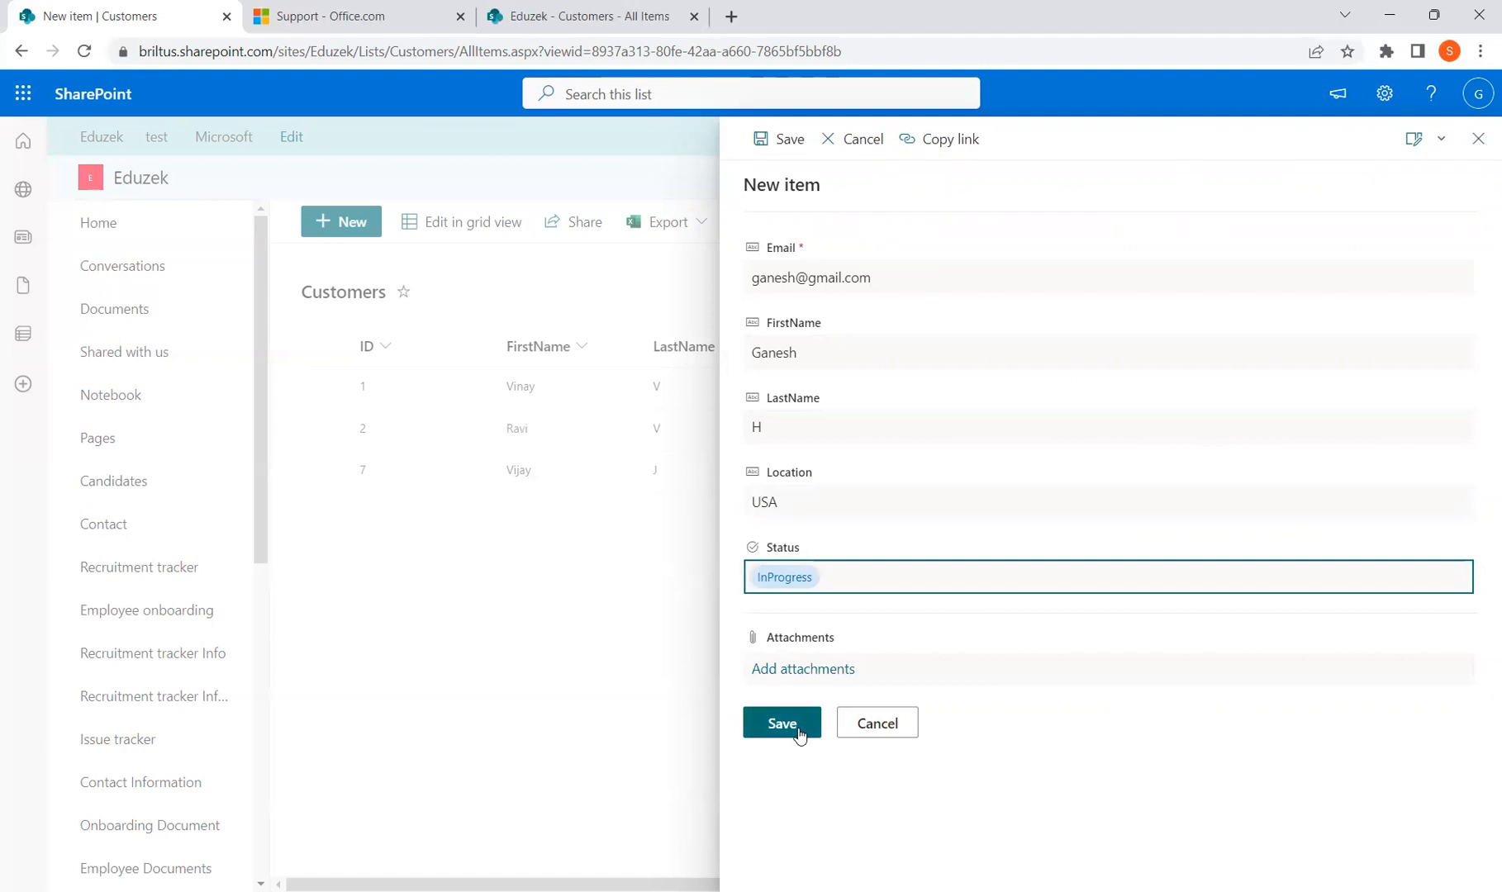
left_click(797, 727)
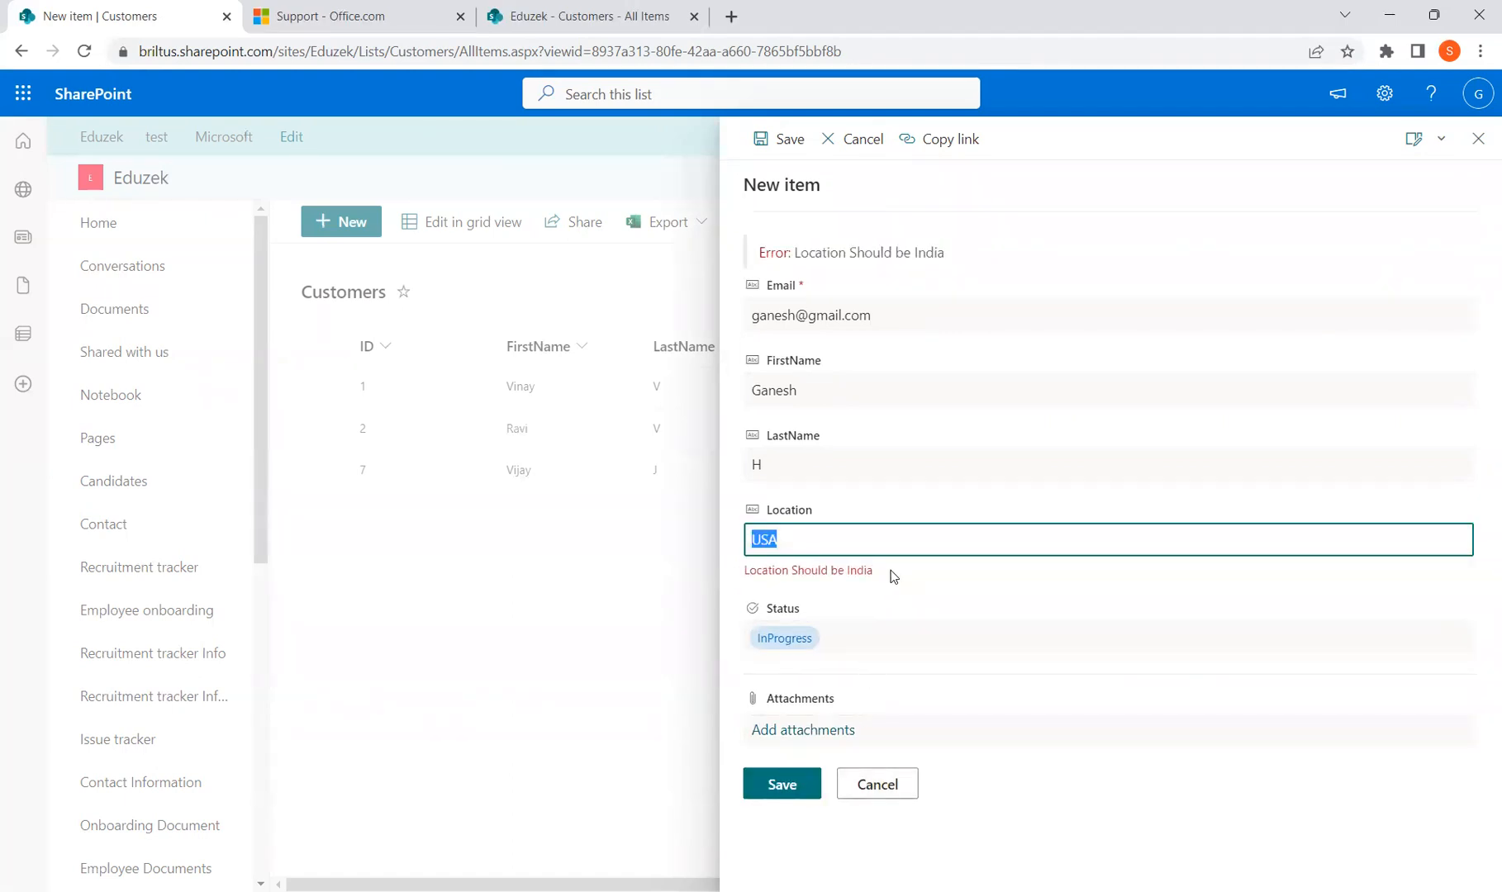
Change the new customer's Location from USA to India and save it as item 9
left_click(765, 572)
double_click(789, 543)
left_click(804, 545)
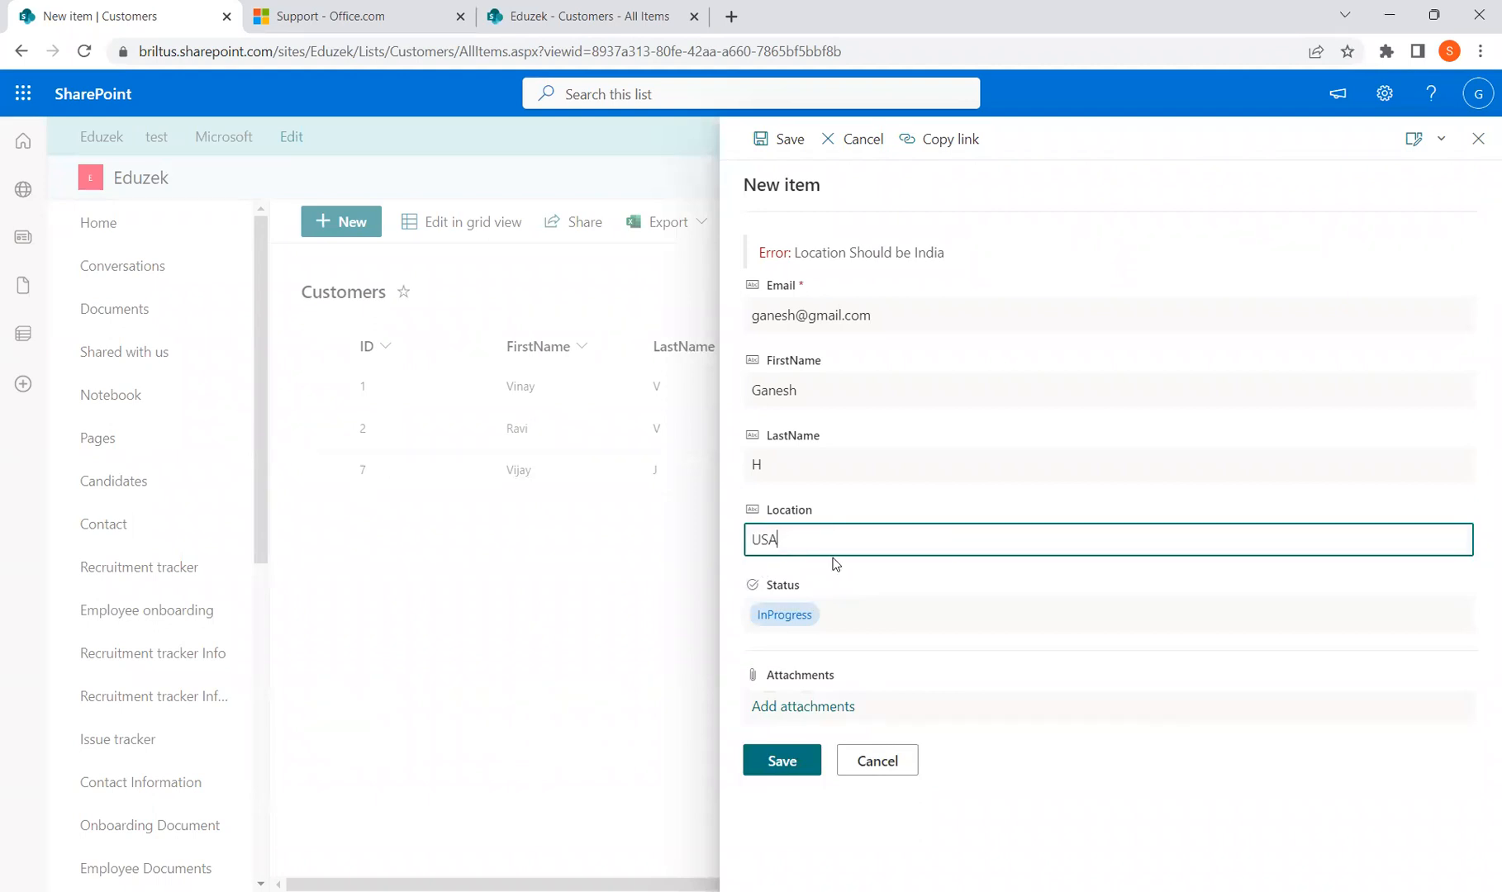
left_click(797, 761)
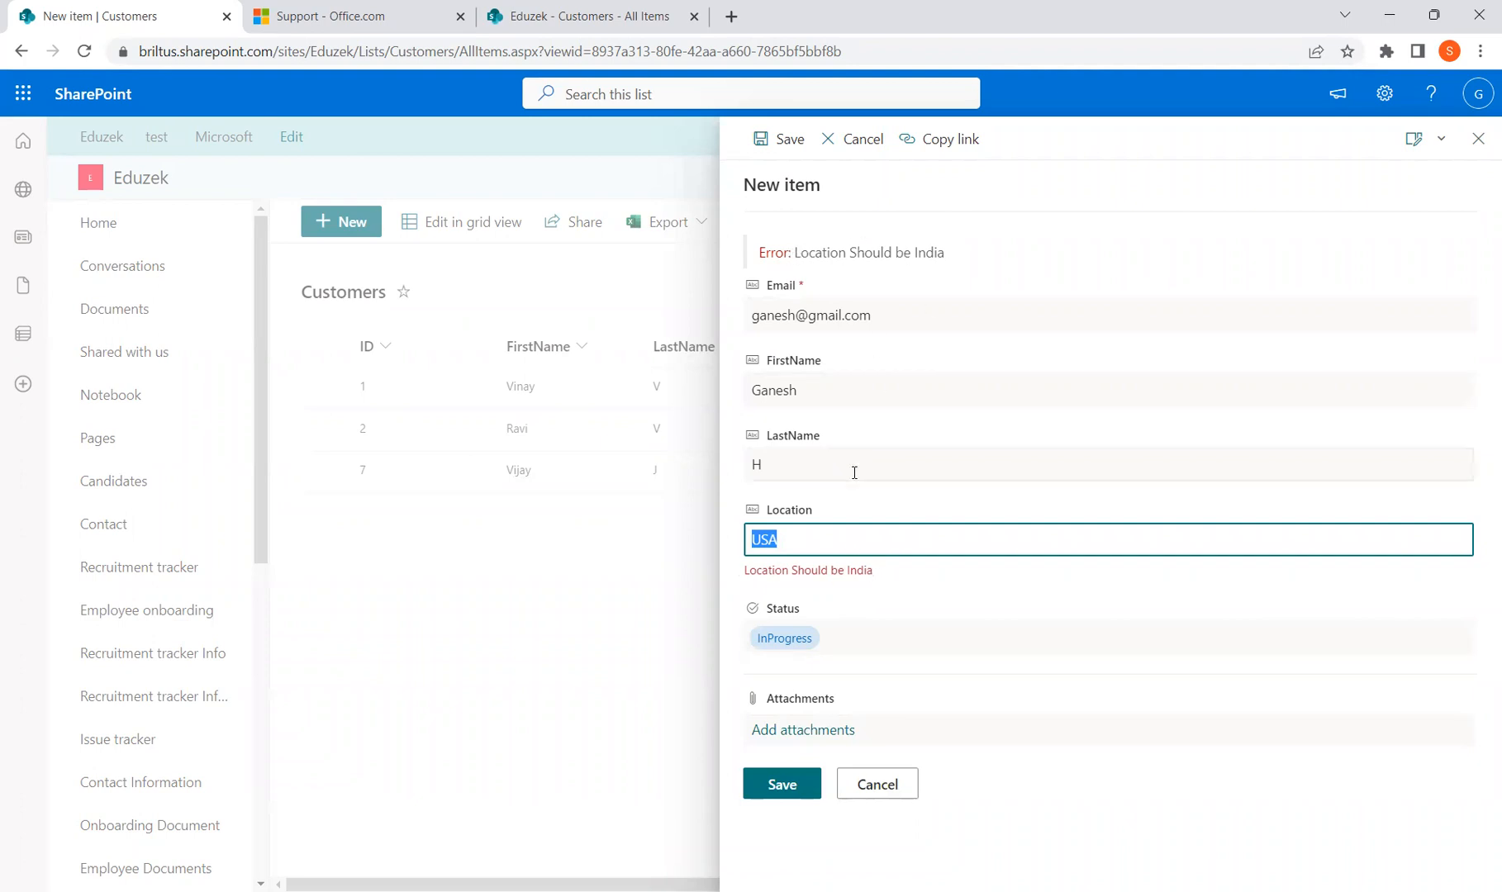
type("India")
left_click(786, 798)
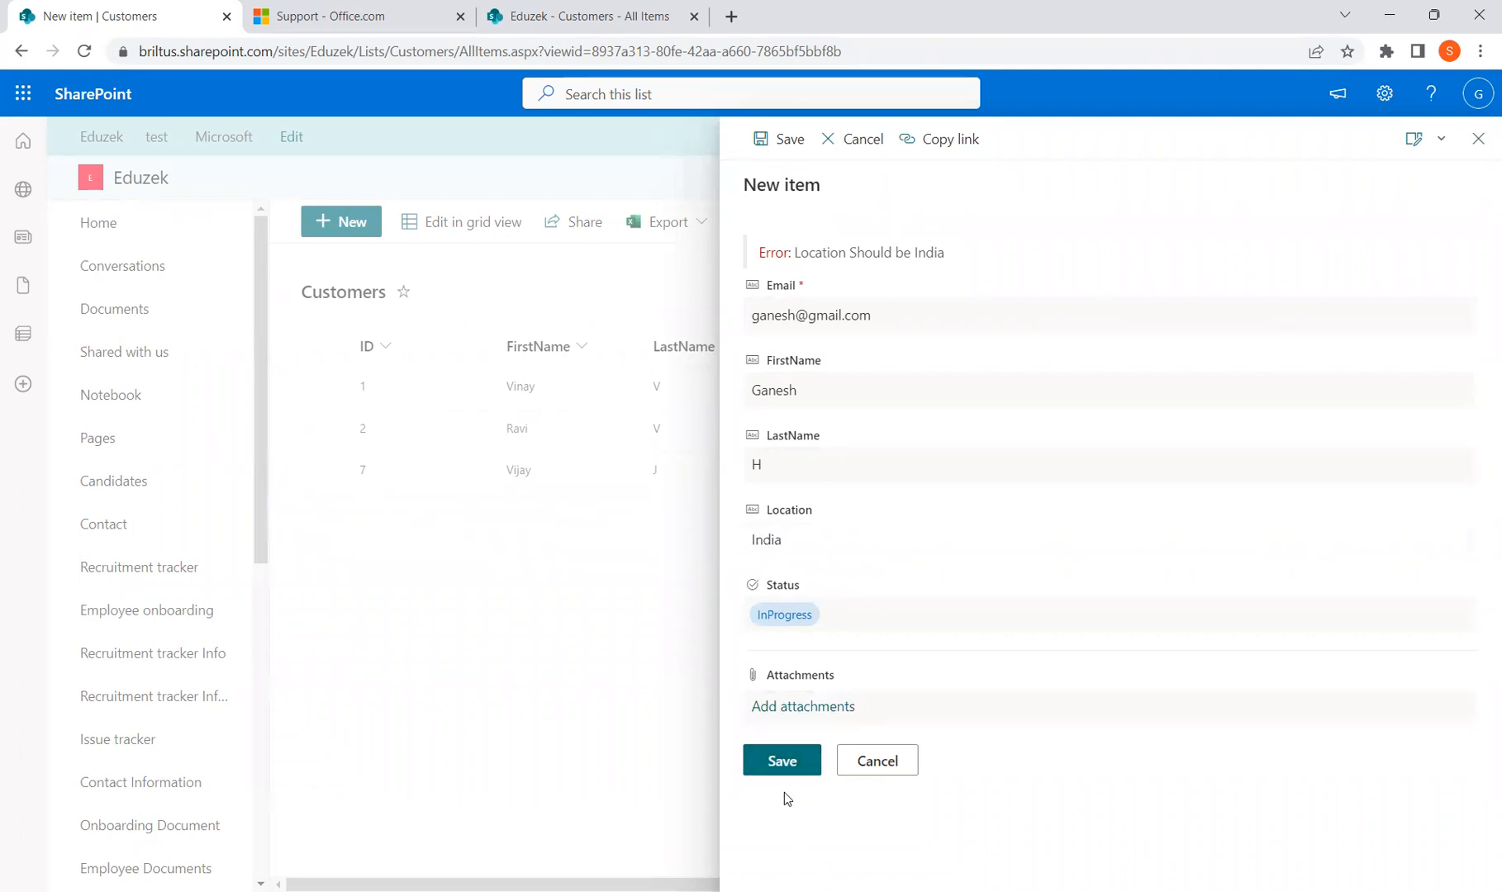
left_click(781, 762)
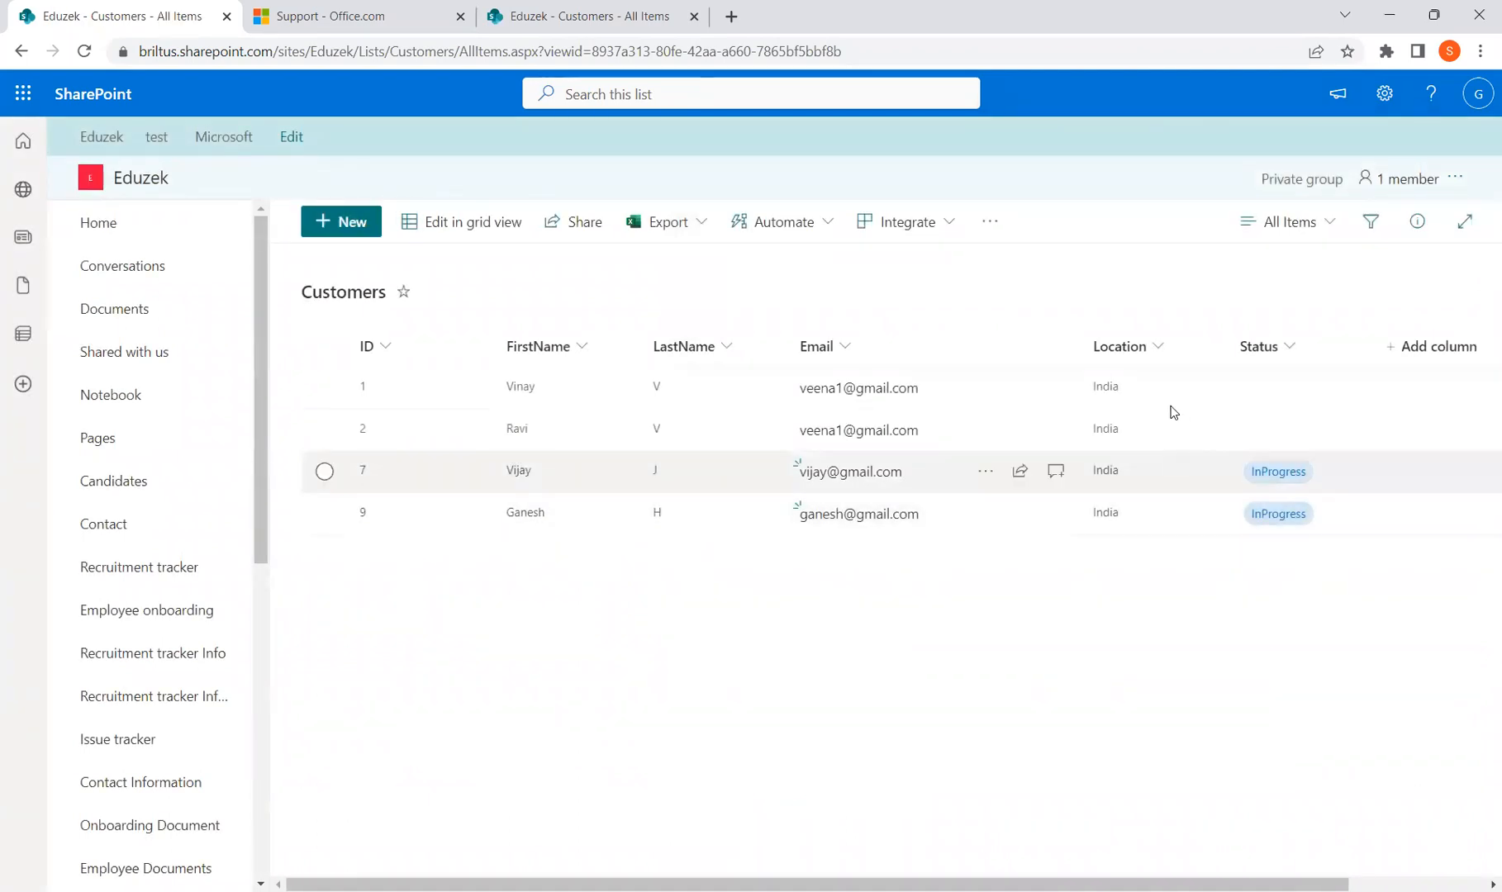
Reopen Location's validation settings and insert Or( after the equals sign in the formula
left_click(1153, 348)
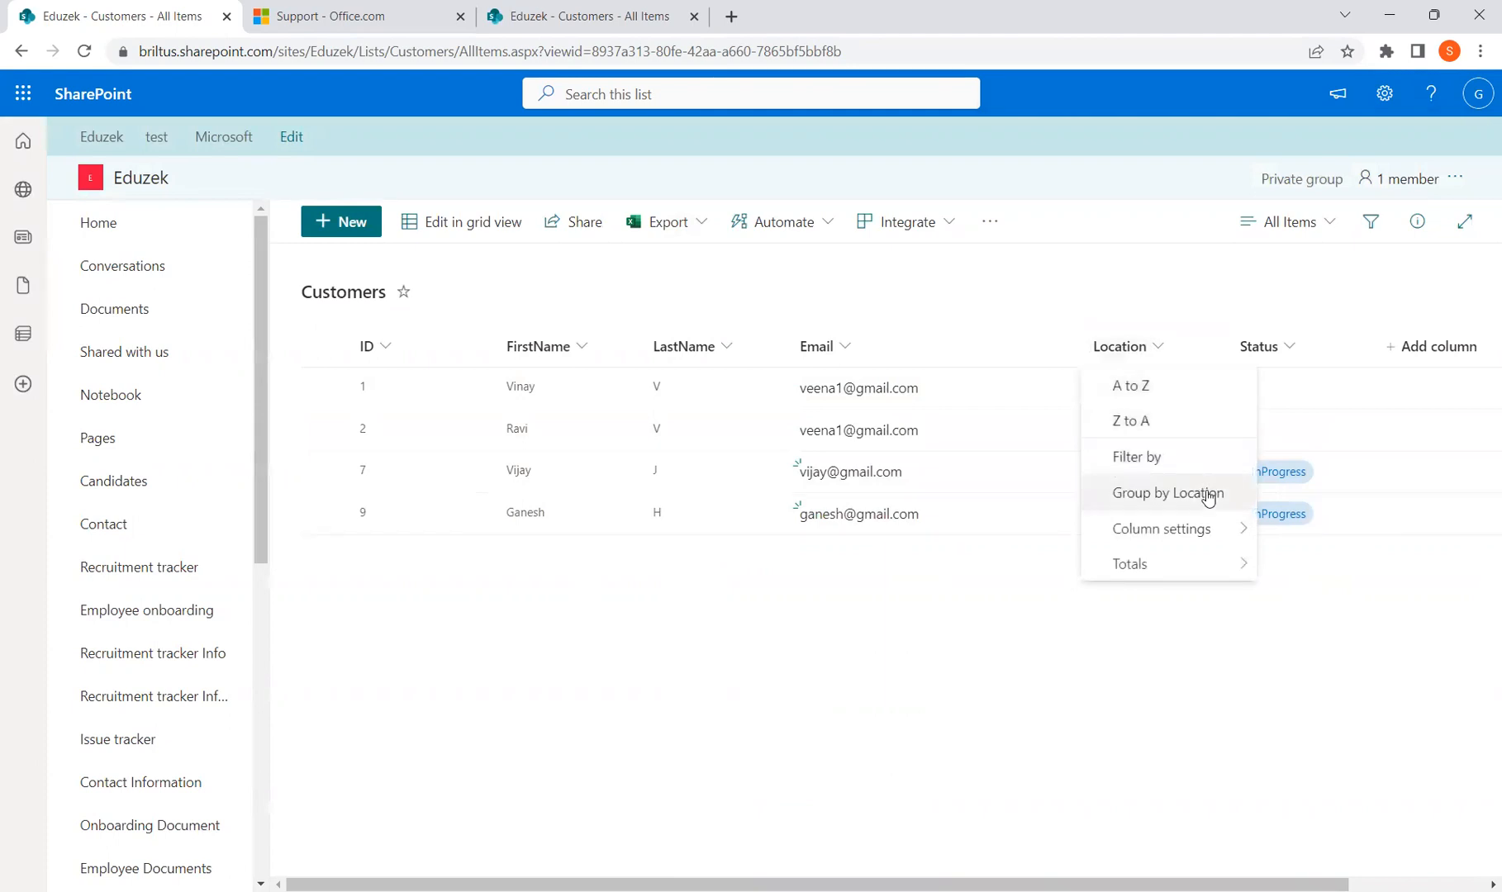
mouse_move(1212, 536)
left_click(1280, 528)
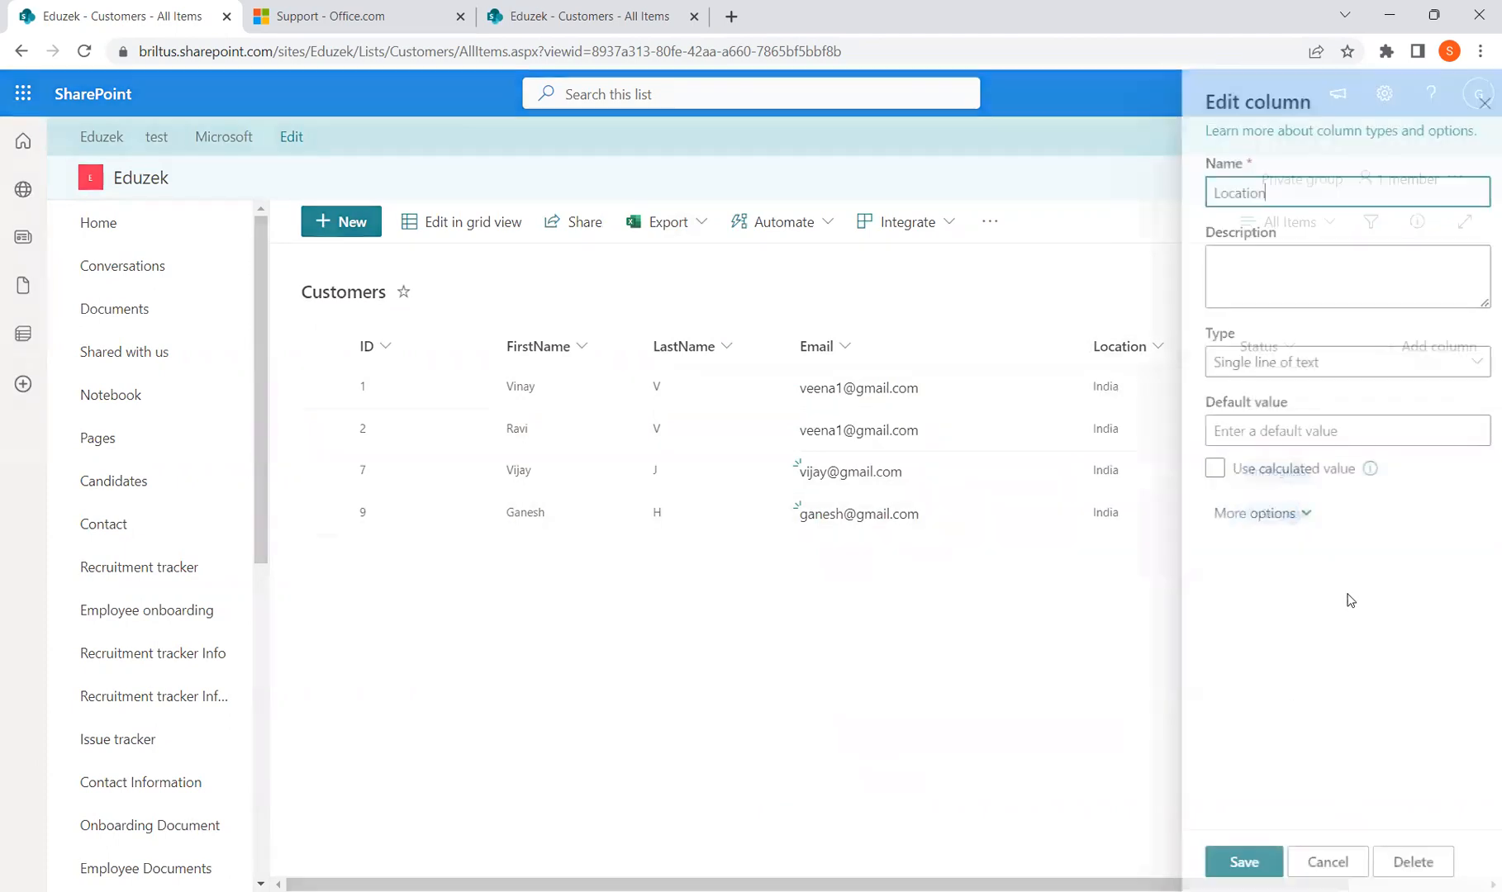
left_click(1287, 526)
scroll(1278, 710, "down", 5)
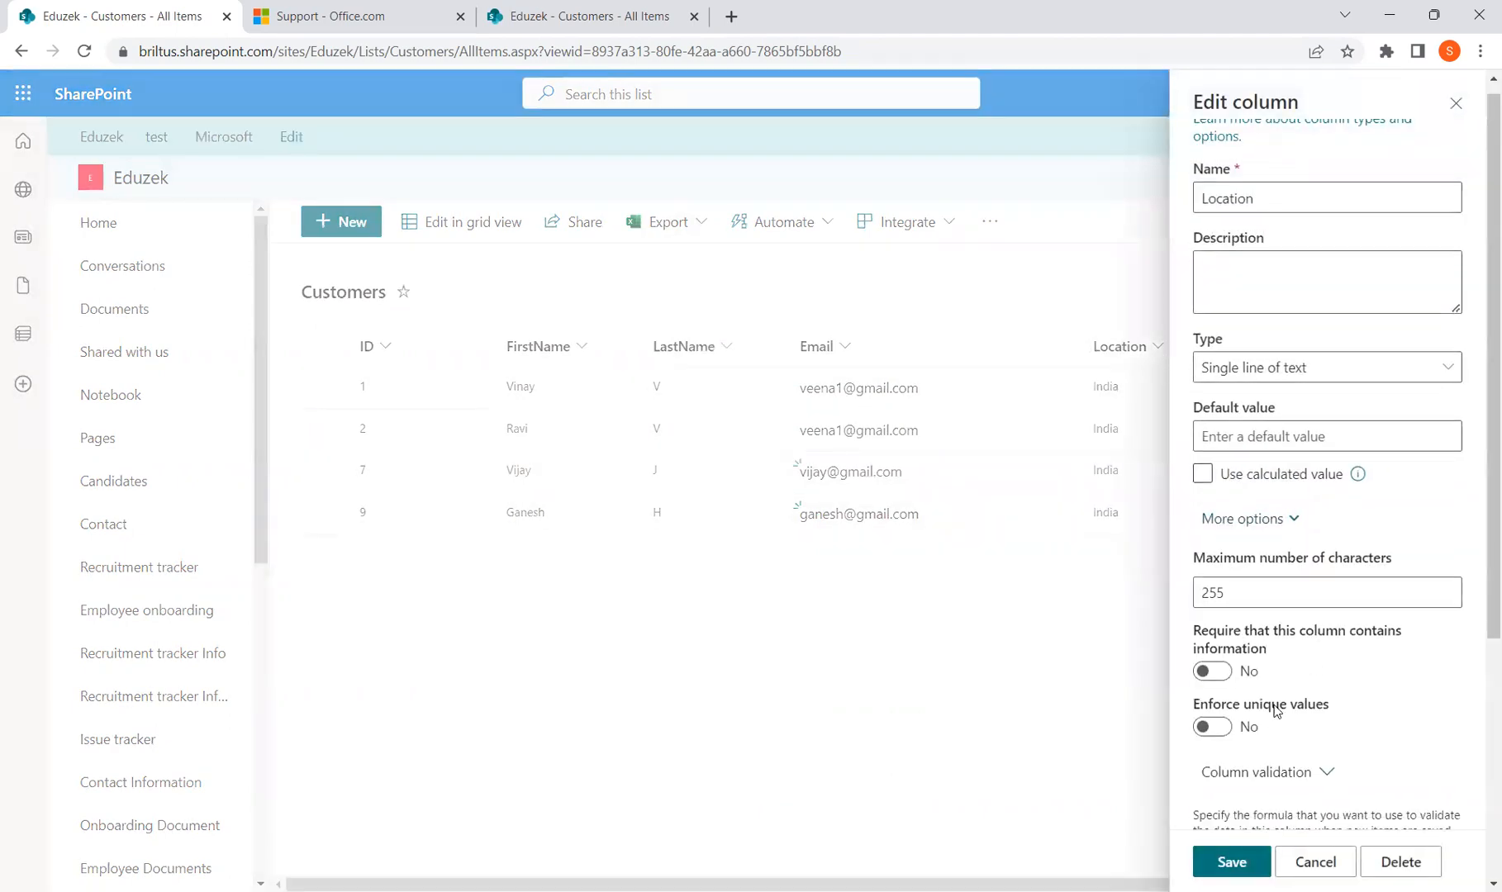
left_click_drag(1372, 770, 1203, 779)
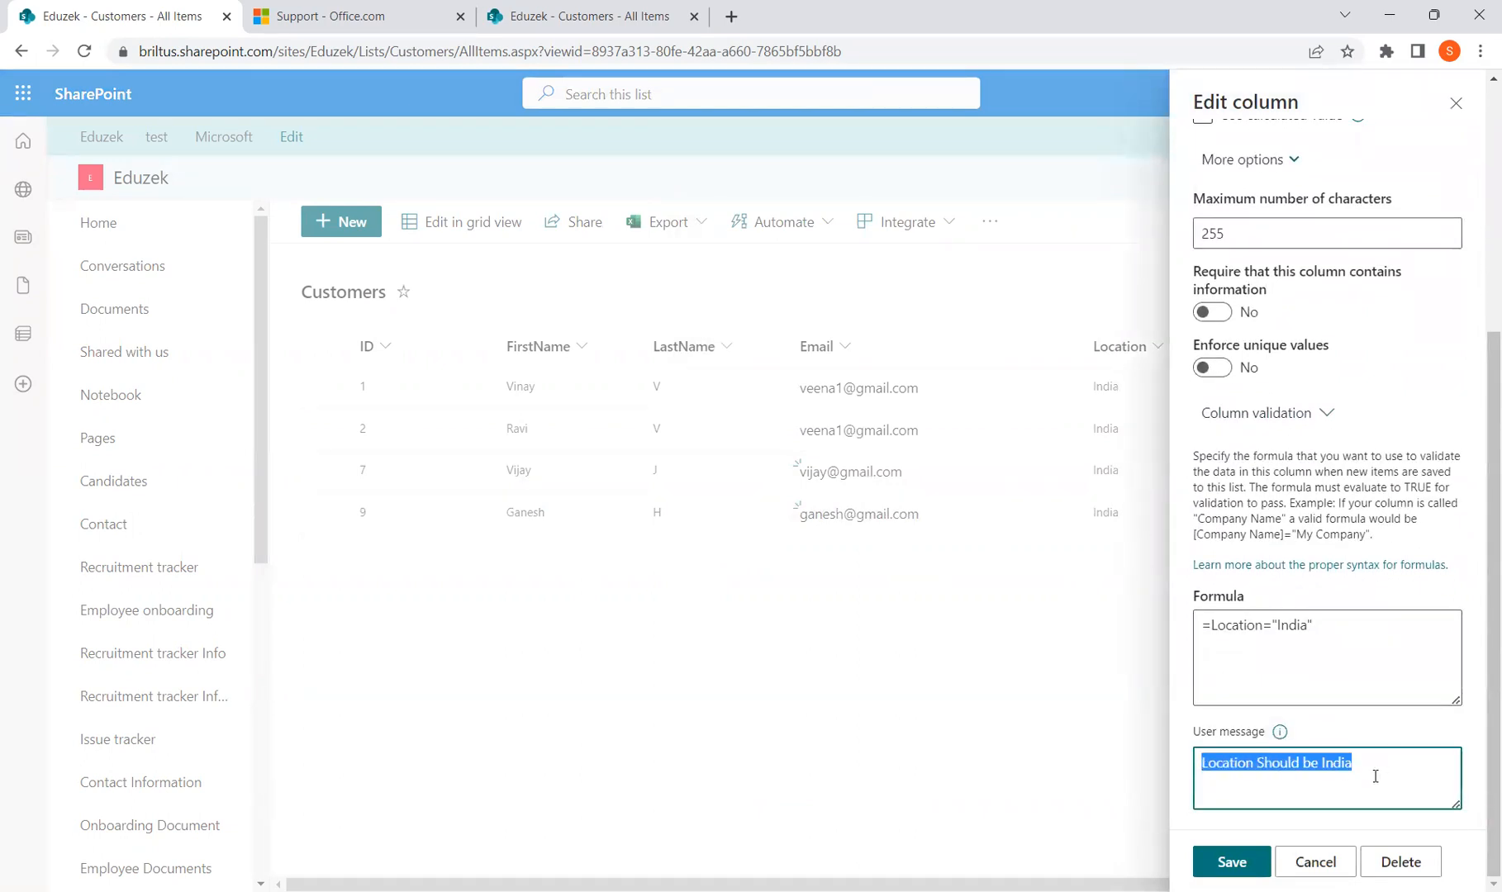
left_click(1317, 628)
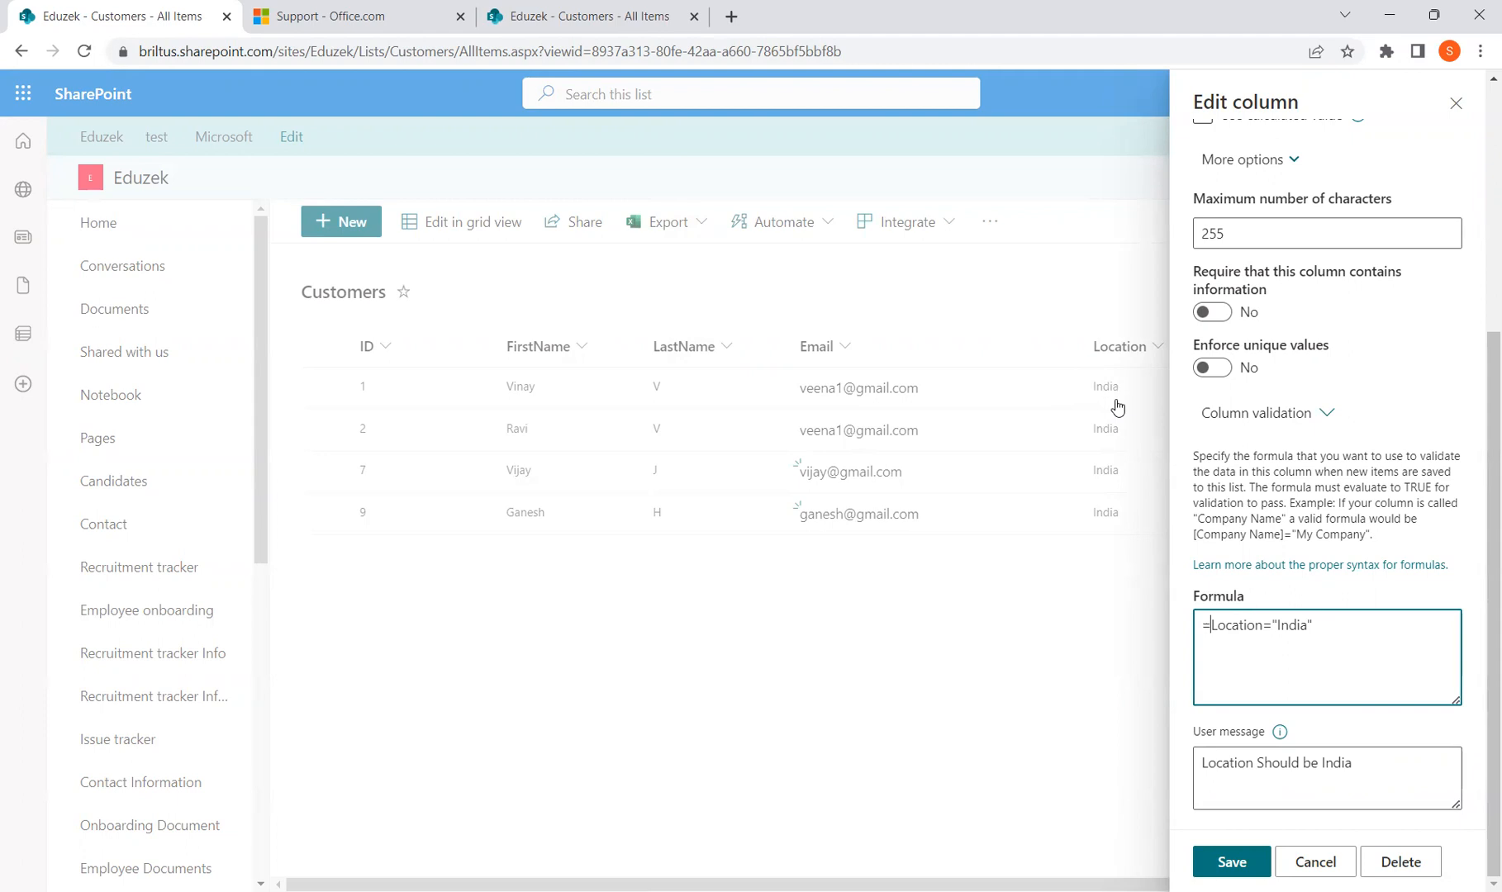
type("Or(")
Extend the Location formula to =Or(Location="India", Location="USA", Location="Australia")
left_click(1333, 628)
type("Locatop")
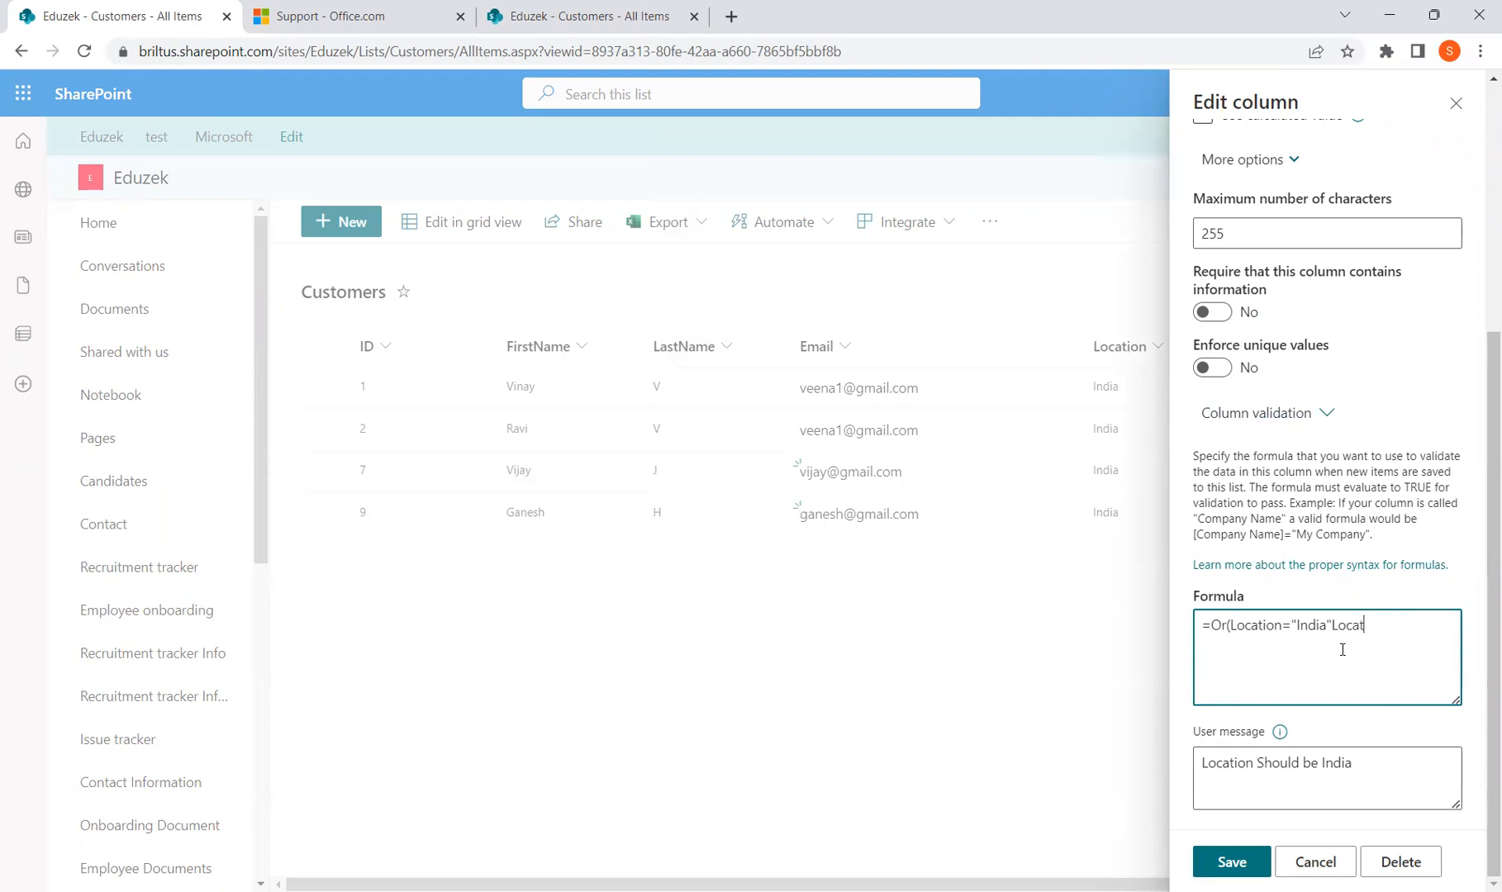
key("BackSpace")
key("BackSpace")
key("BackSpace")
key("BackSpace")
key("BackSpace")
key("BackSpace")
type(", Location=\"USA")
key("shift+Right")
key("Right")
type(", Location")
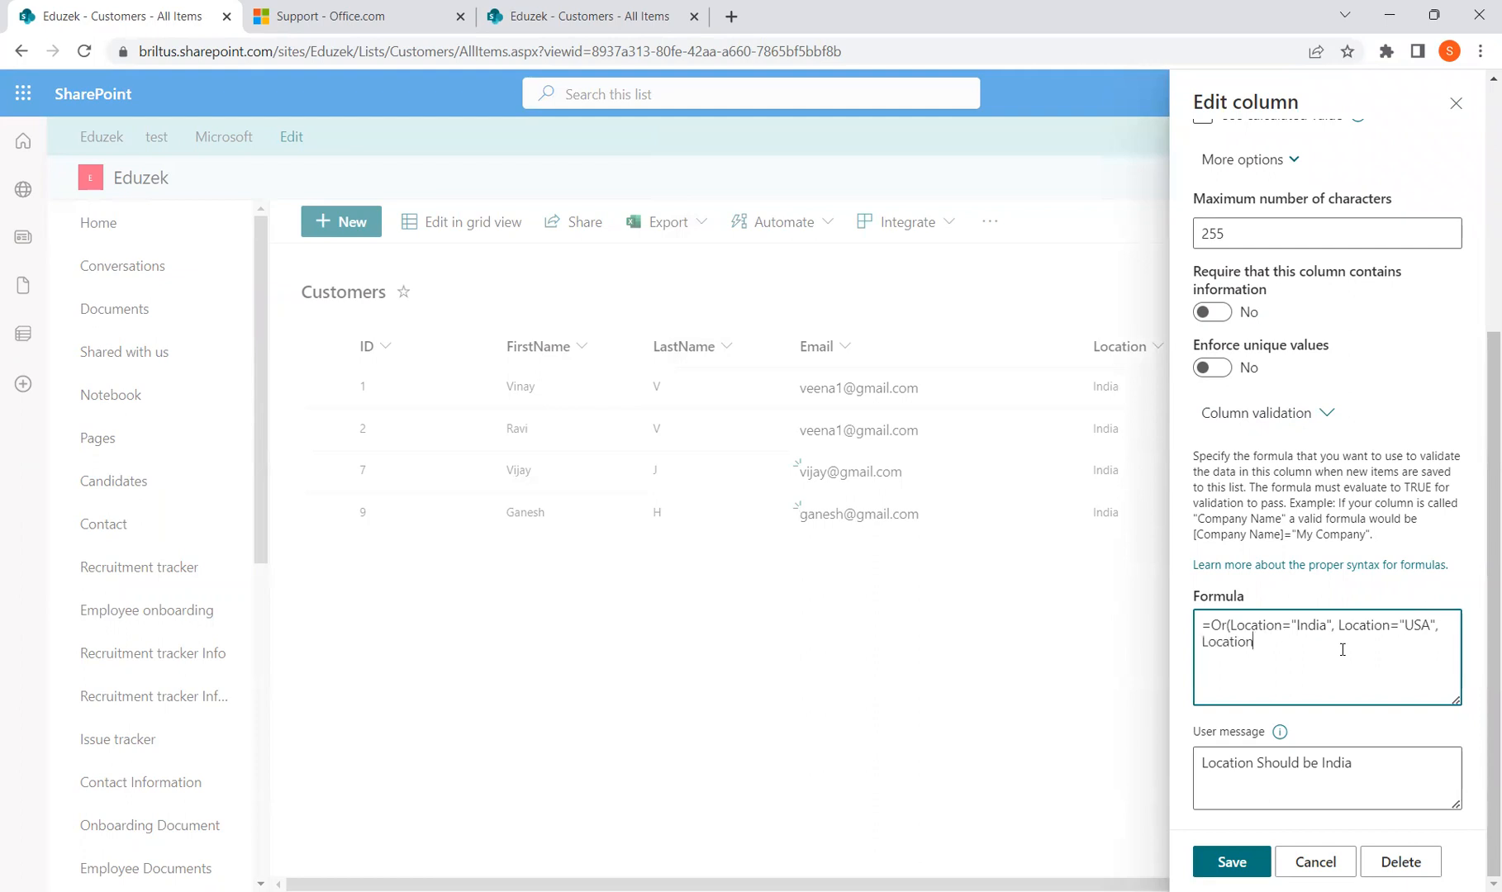
type("=\"Australia")
Change the user message to 'Location can be any one of these USA, India, Australia' and save the column
left_click(1374, 770)
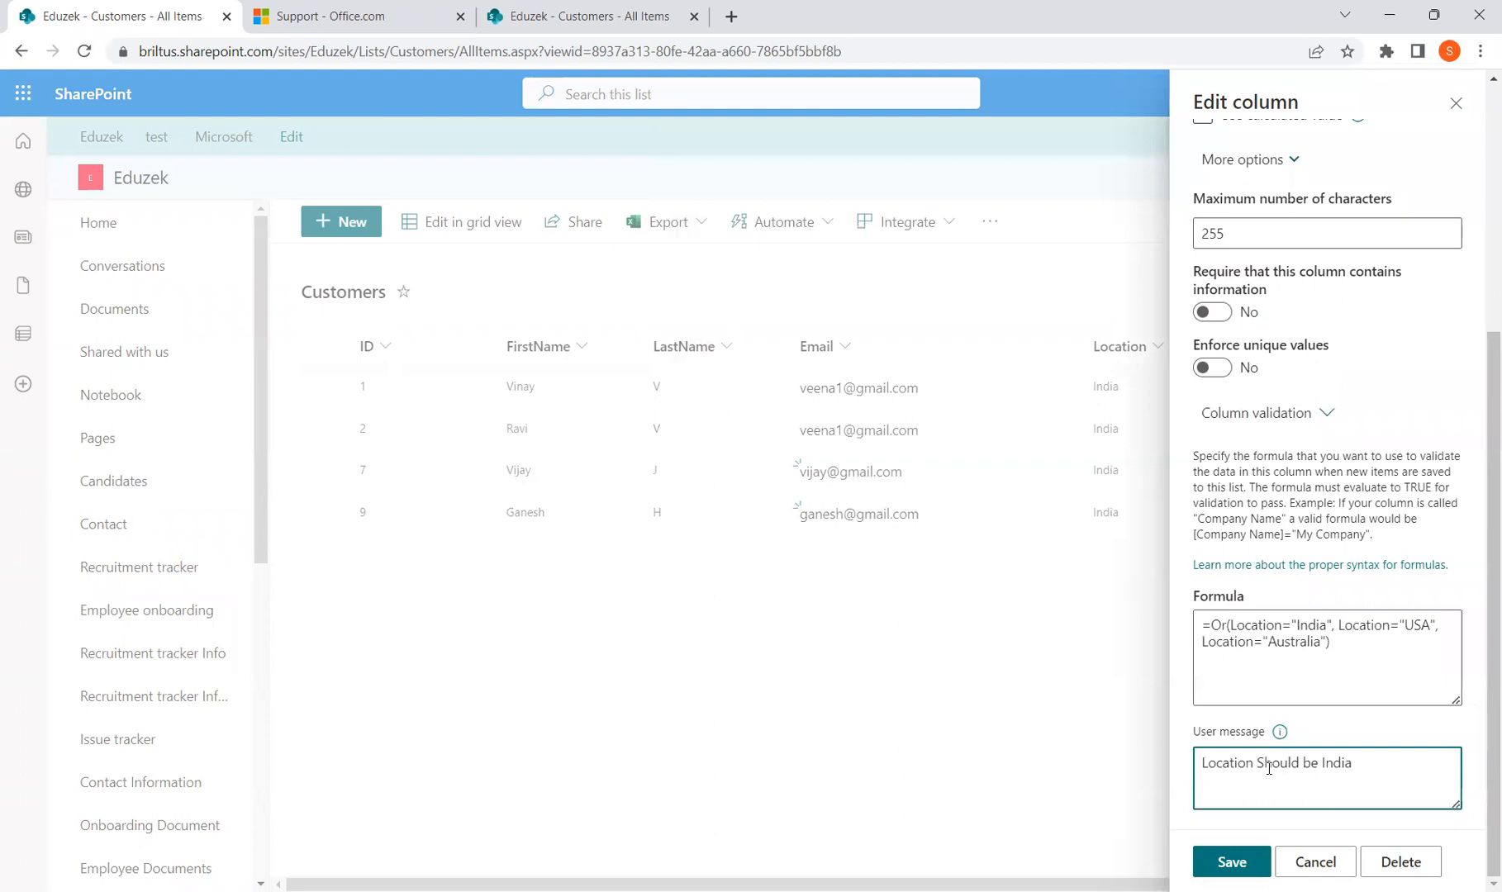
left_click_drag(1256, 764, 1361, 761)
type("can be USA<")
key("BackSpace")
key("BackSpace")
key("BackSpace")
type("any one of these USA<")
type(" India, Australia")
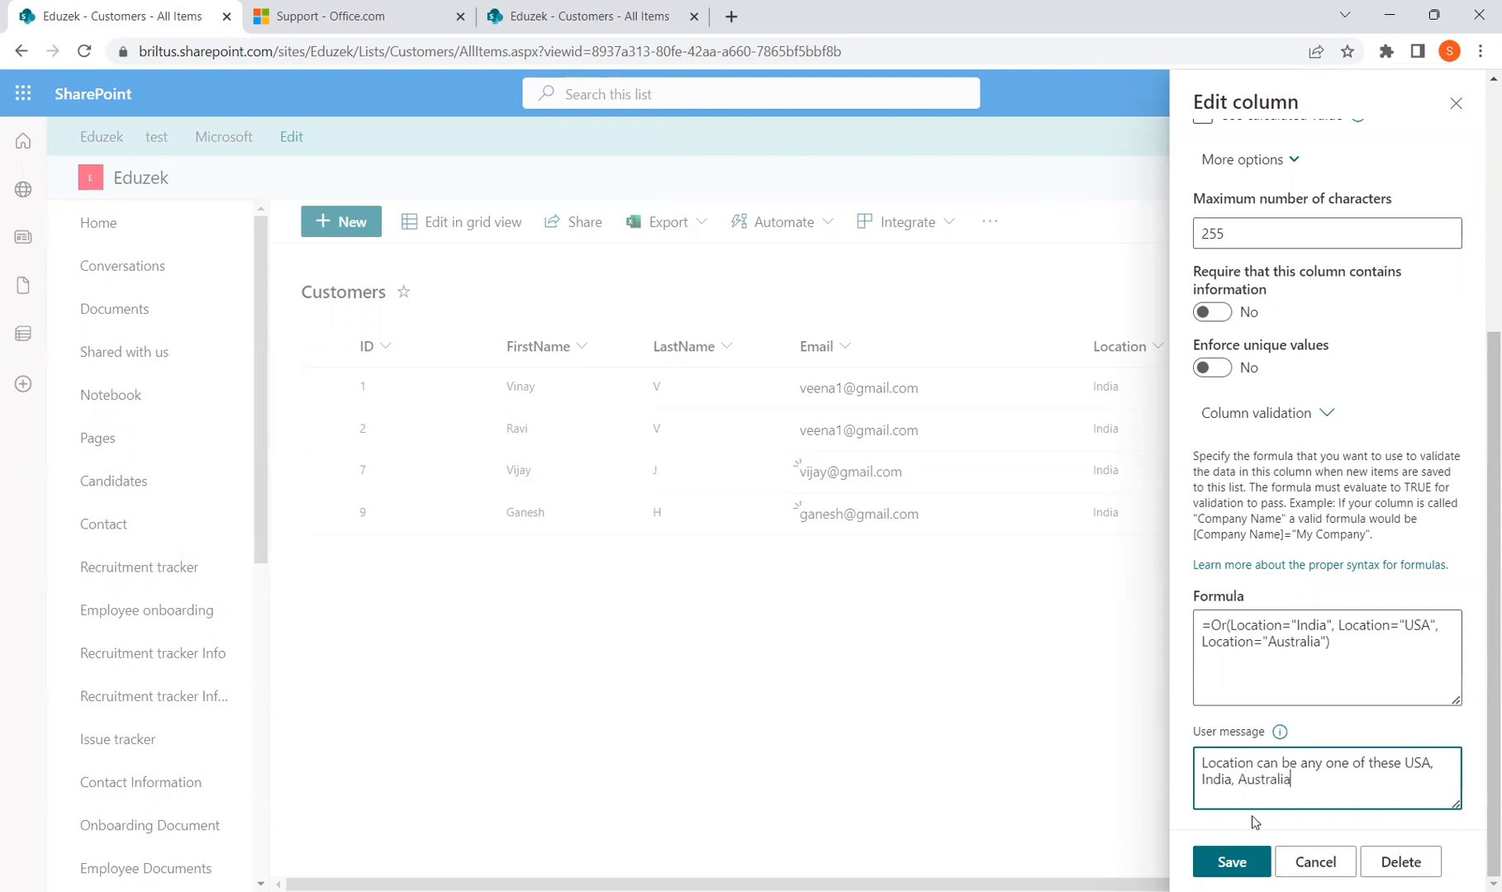
left_click(1248, 865)
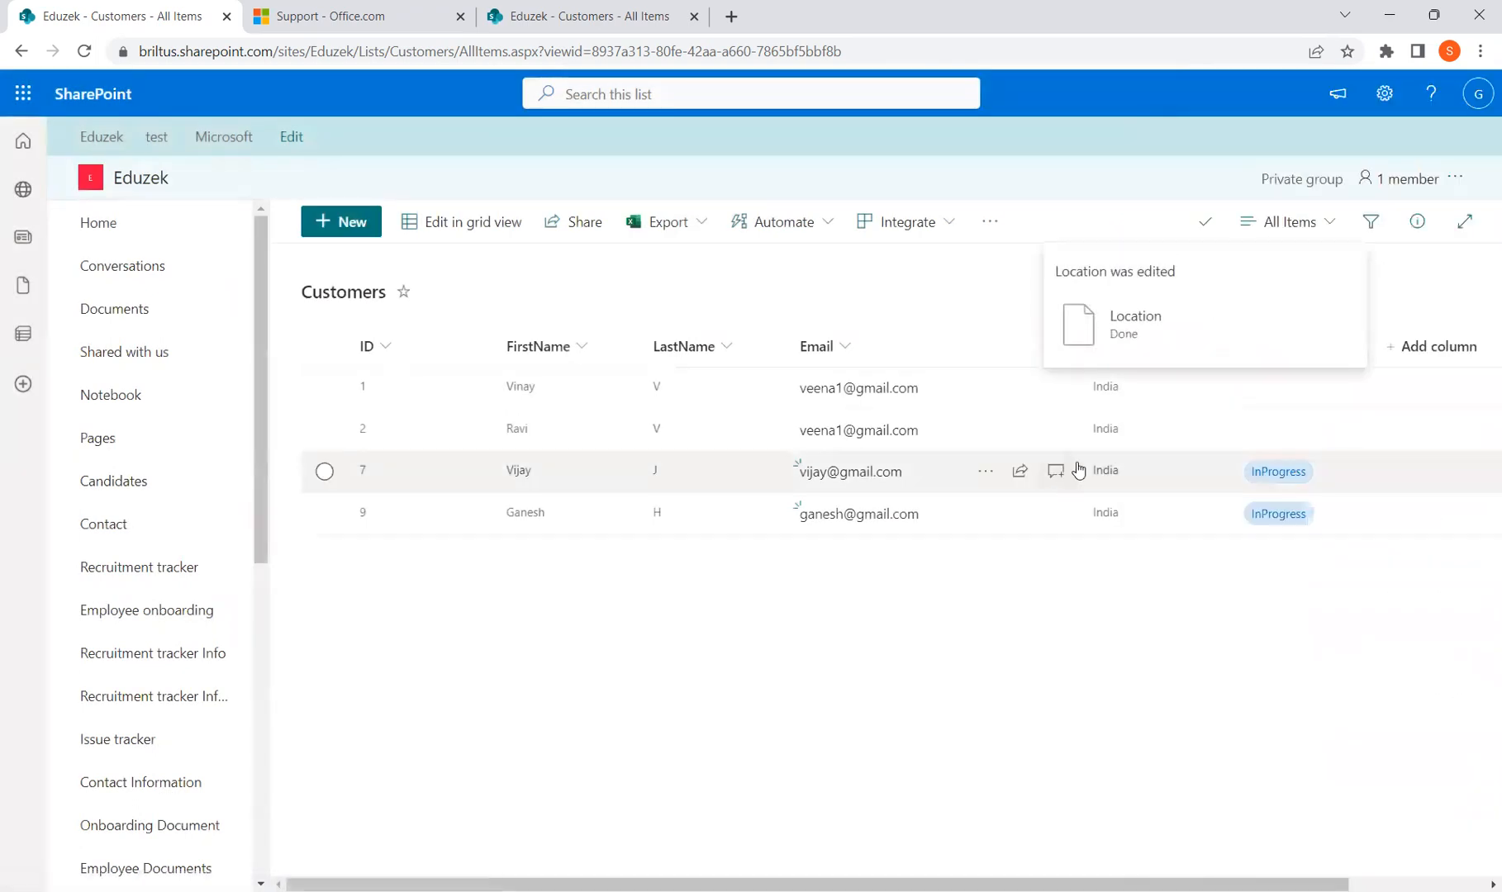
Fill a new customer's email, first and last name with Location UK, and try saving it
left_click(359, 239)
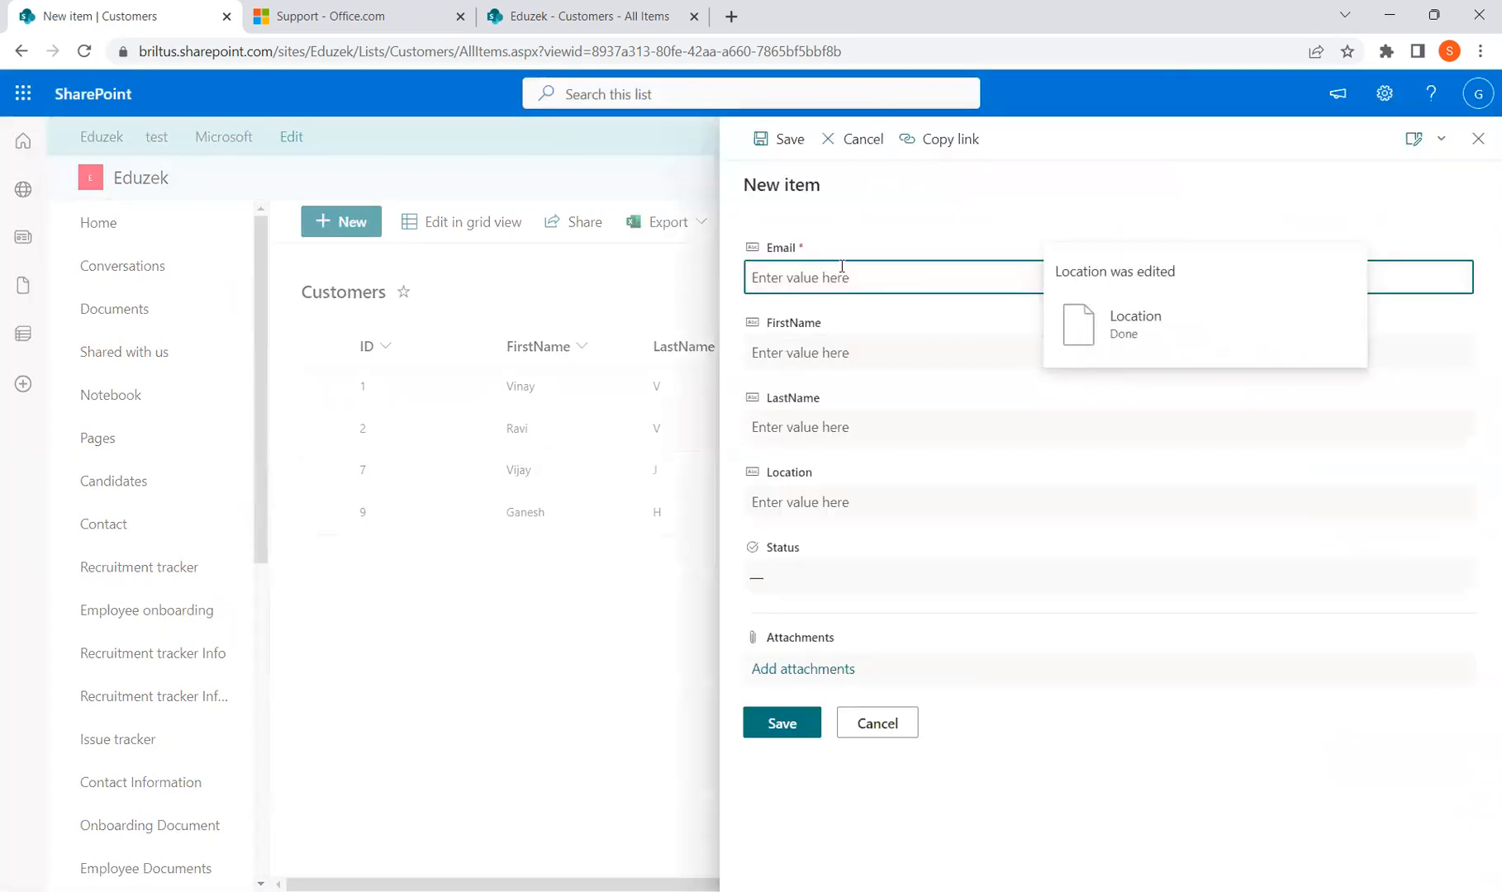
key("Tab")
type("Vikram")
key("Tab")
type("K")
key("Tab")
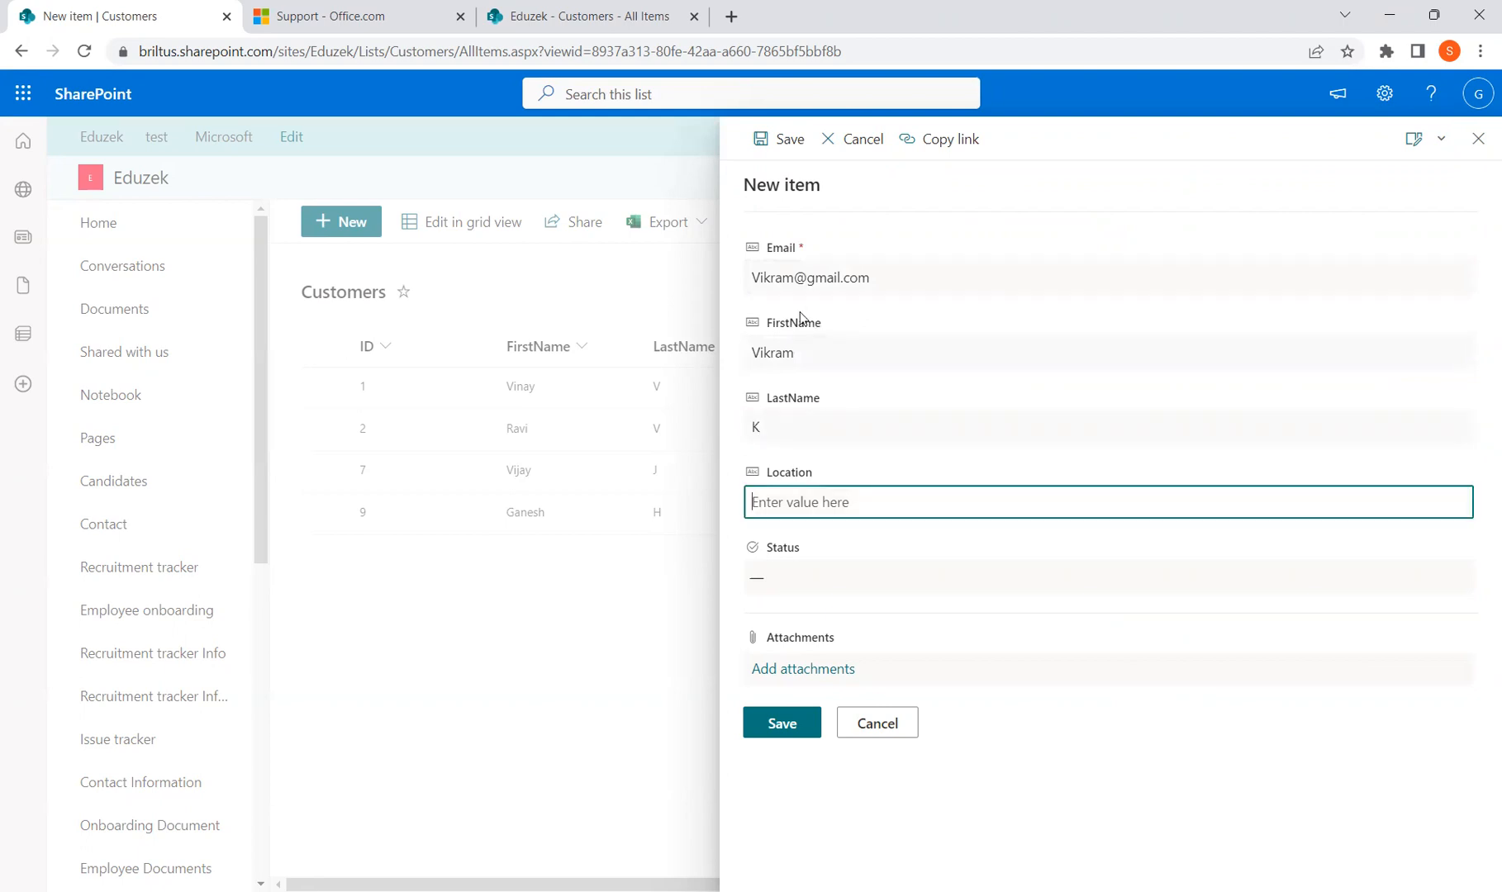
type("UK")
left_click(773, 725)
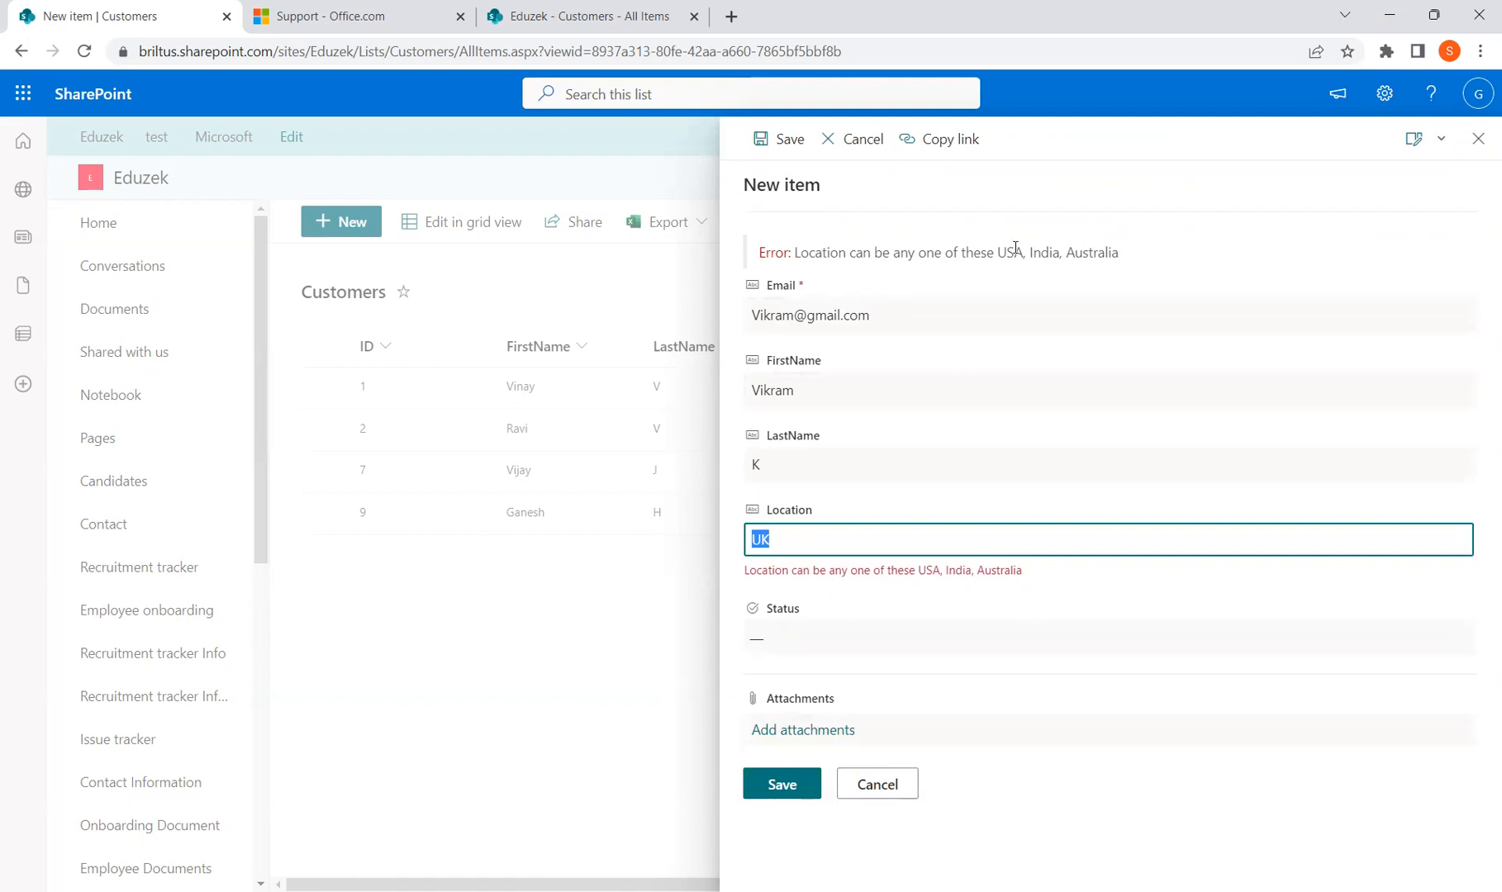
After the rejection, change Location to USA, set Status to InProgress, and save the item
type("USA")
left_click(809, 640)
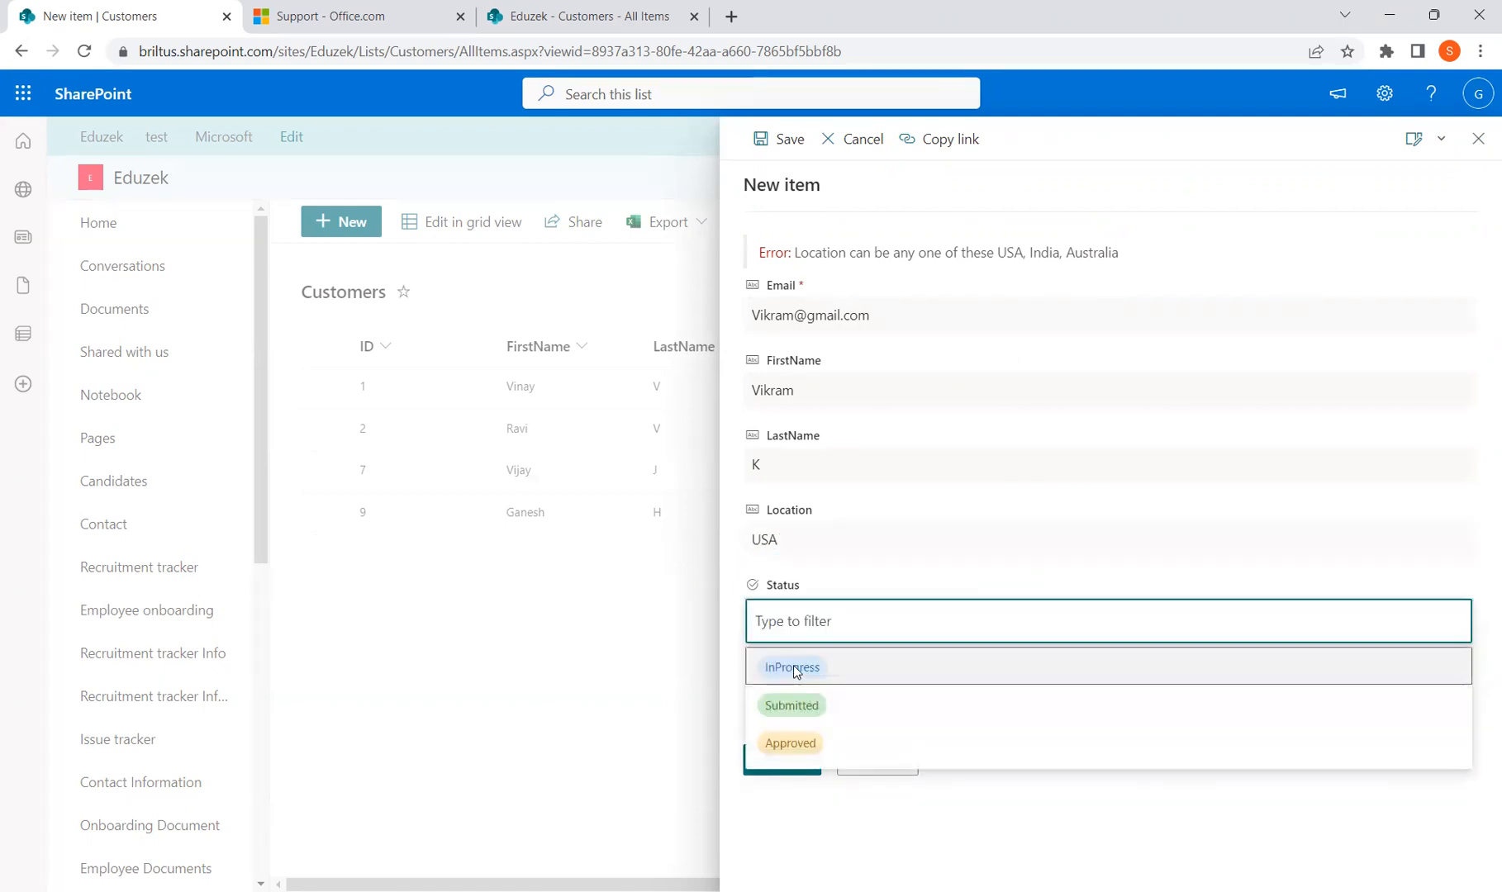
left_click(794, 665)
left_click(789, 772)
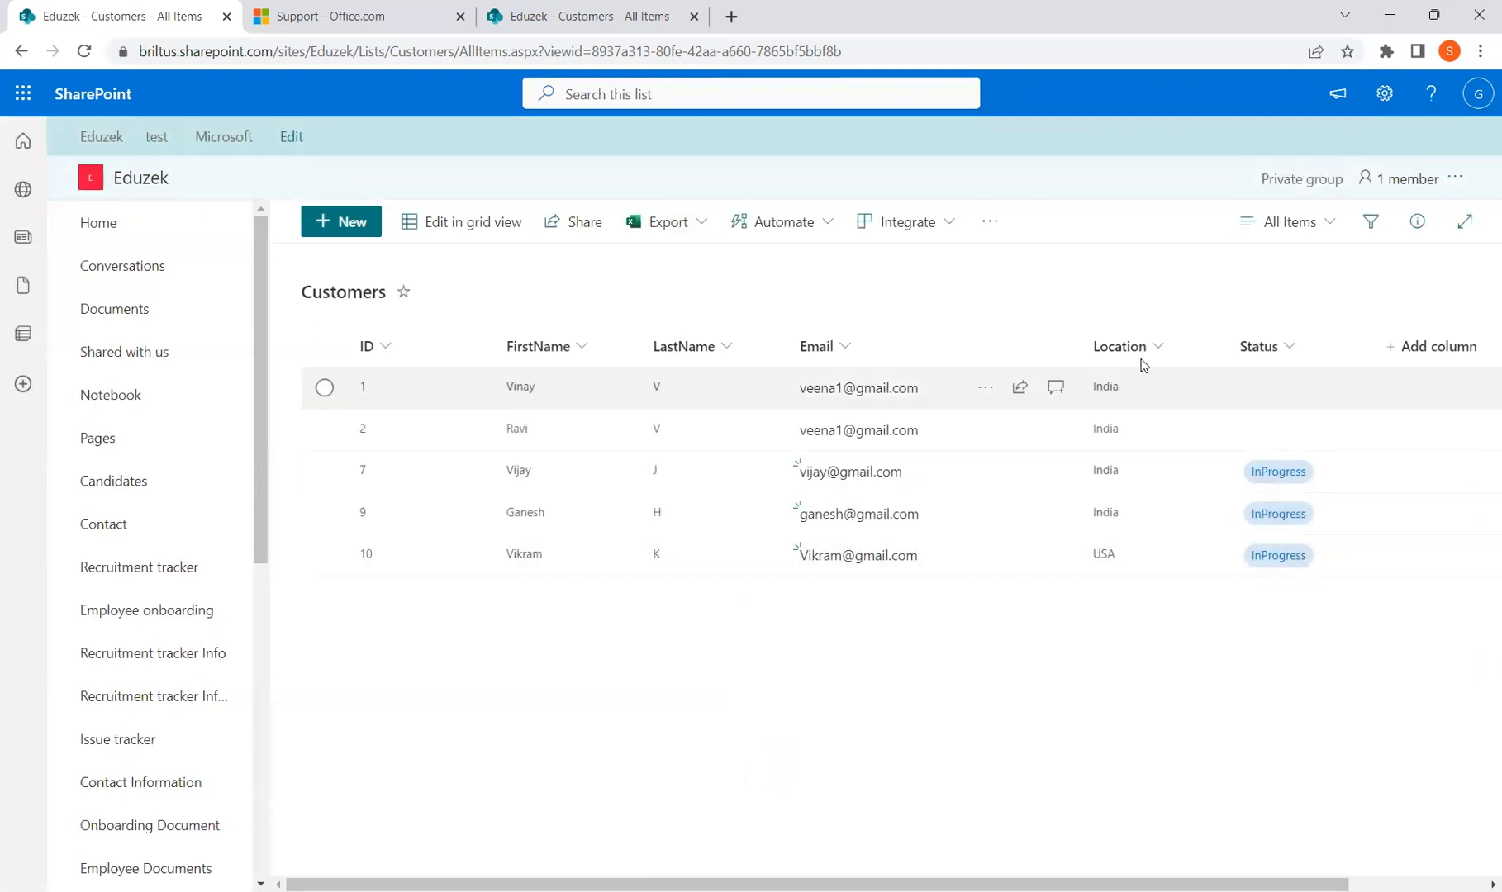
Open the Status column's edit panel and expand its Column validation options
left_click(1287, 346)
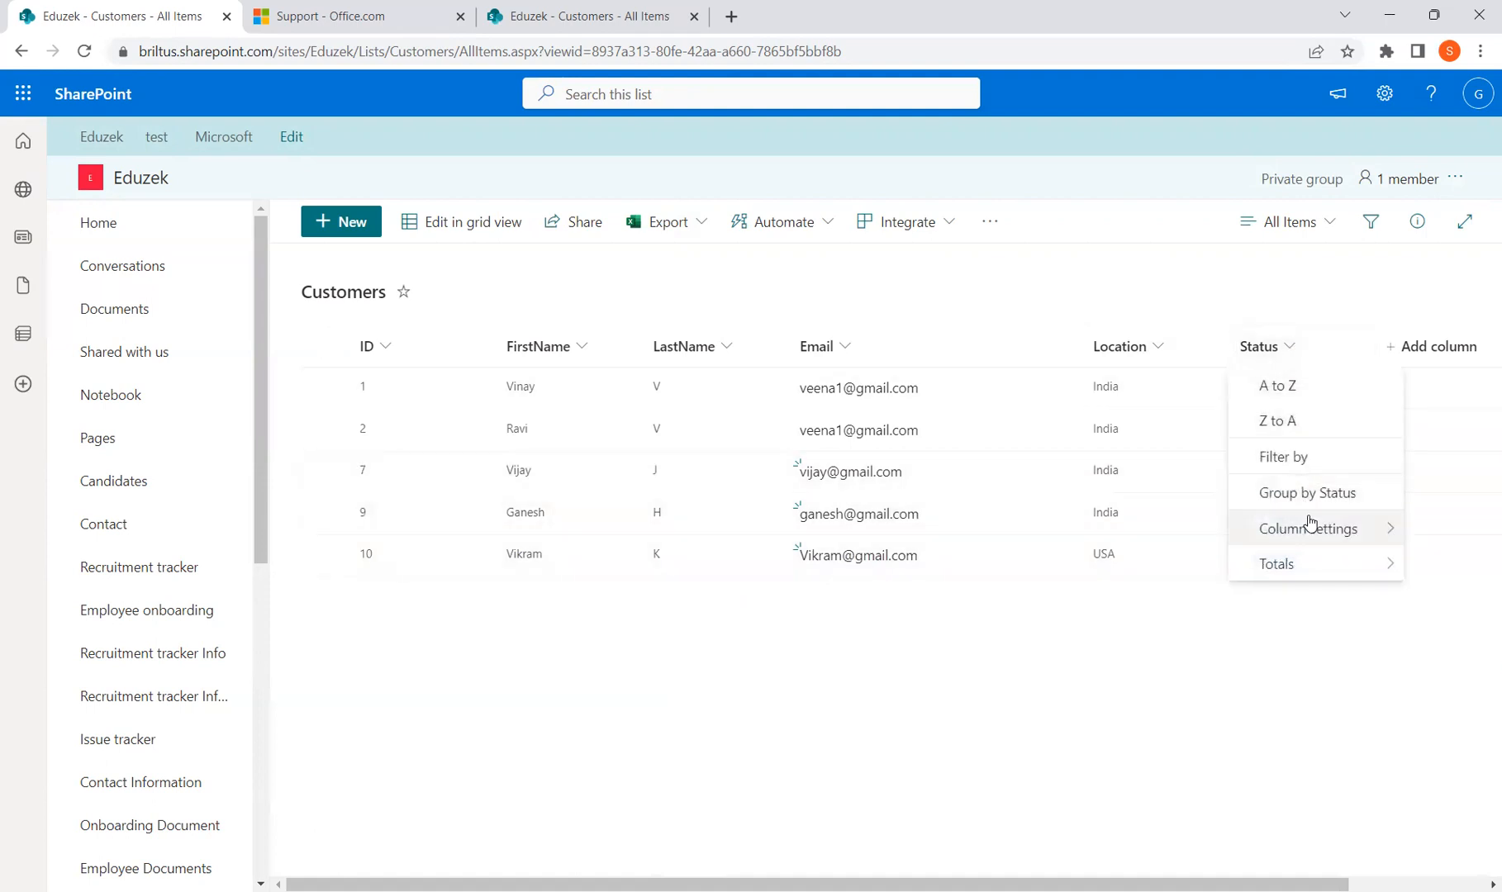
mouse_move(1312, 527)
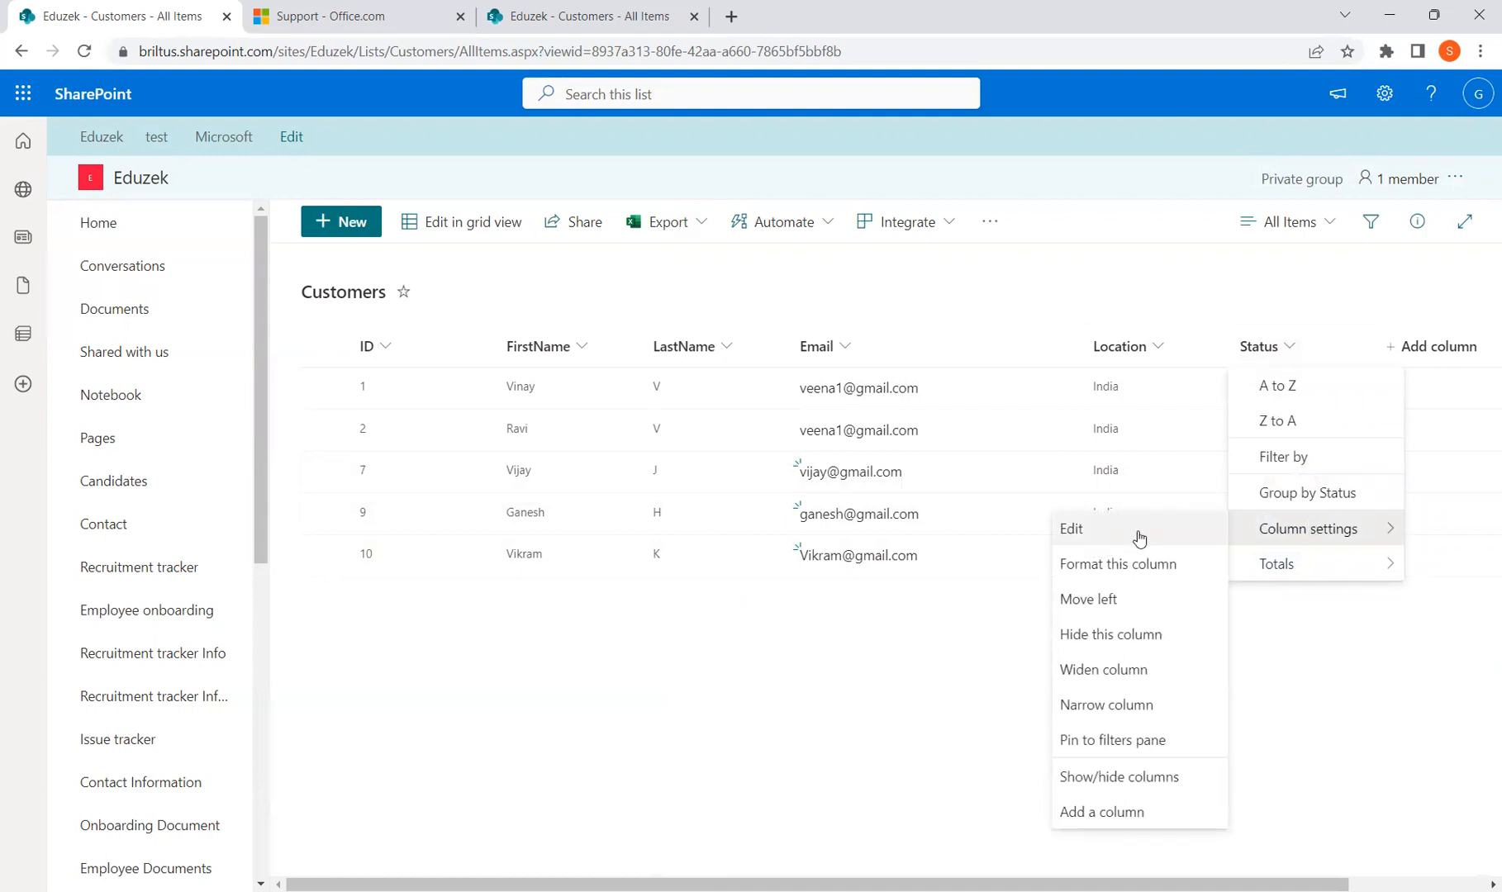
left_click(1083, 536)
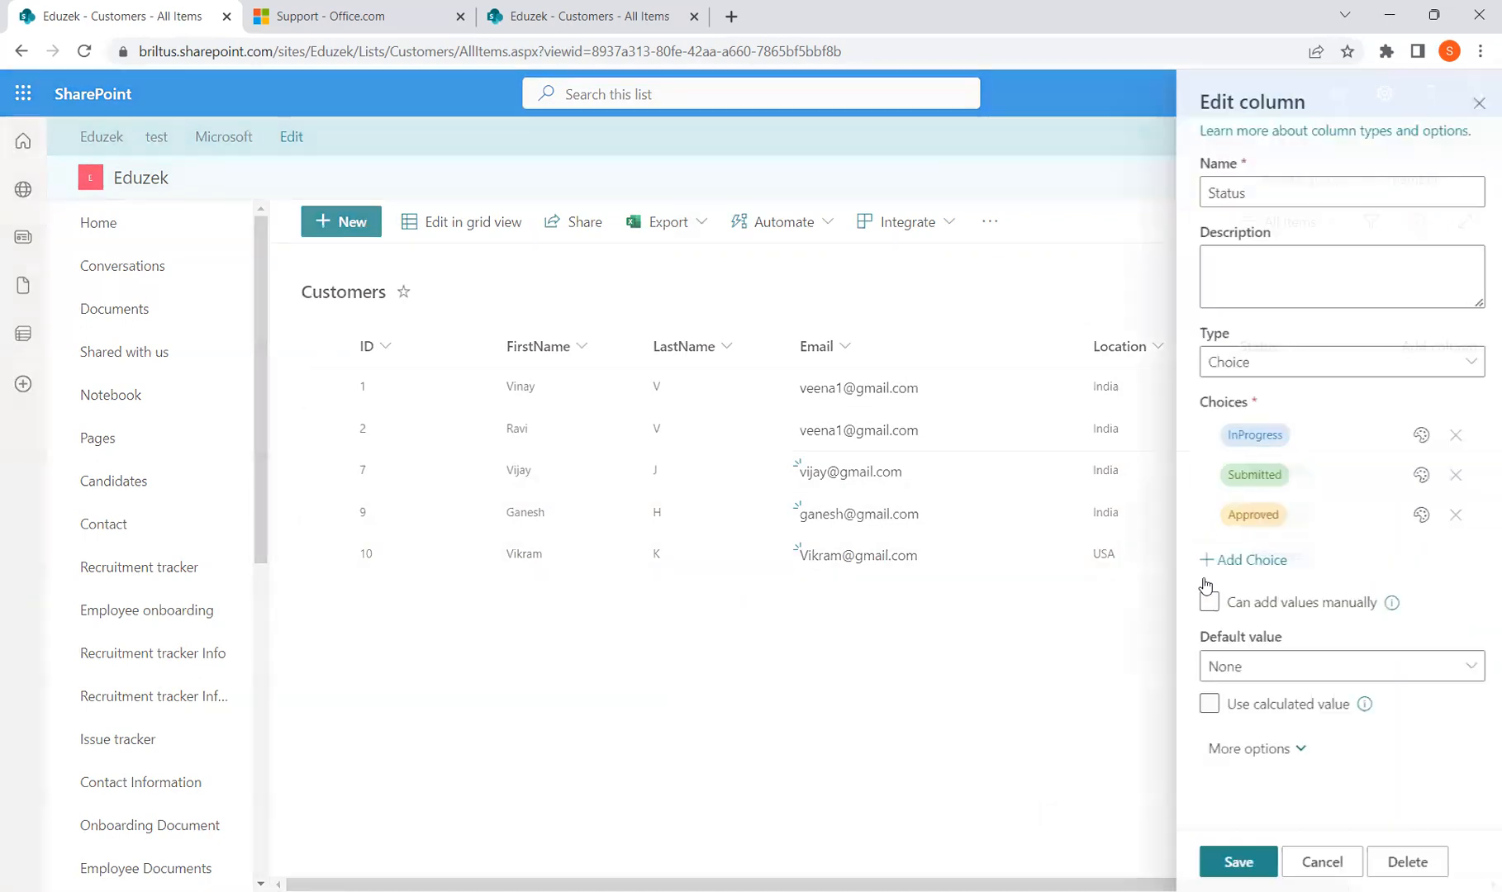
left_click(1291, 751)
scroll(1319, 727, "down", 4)
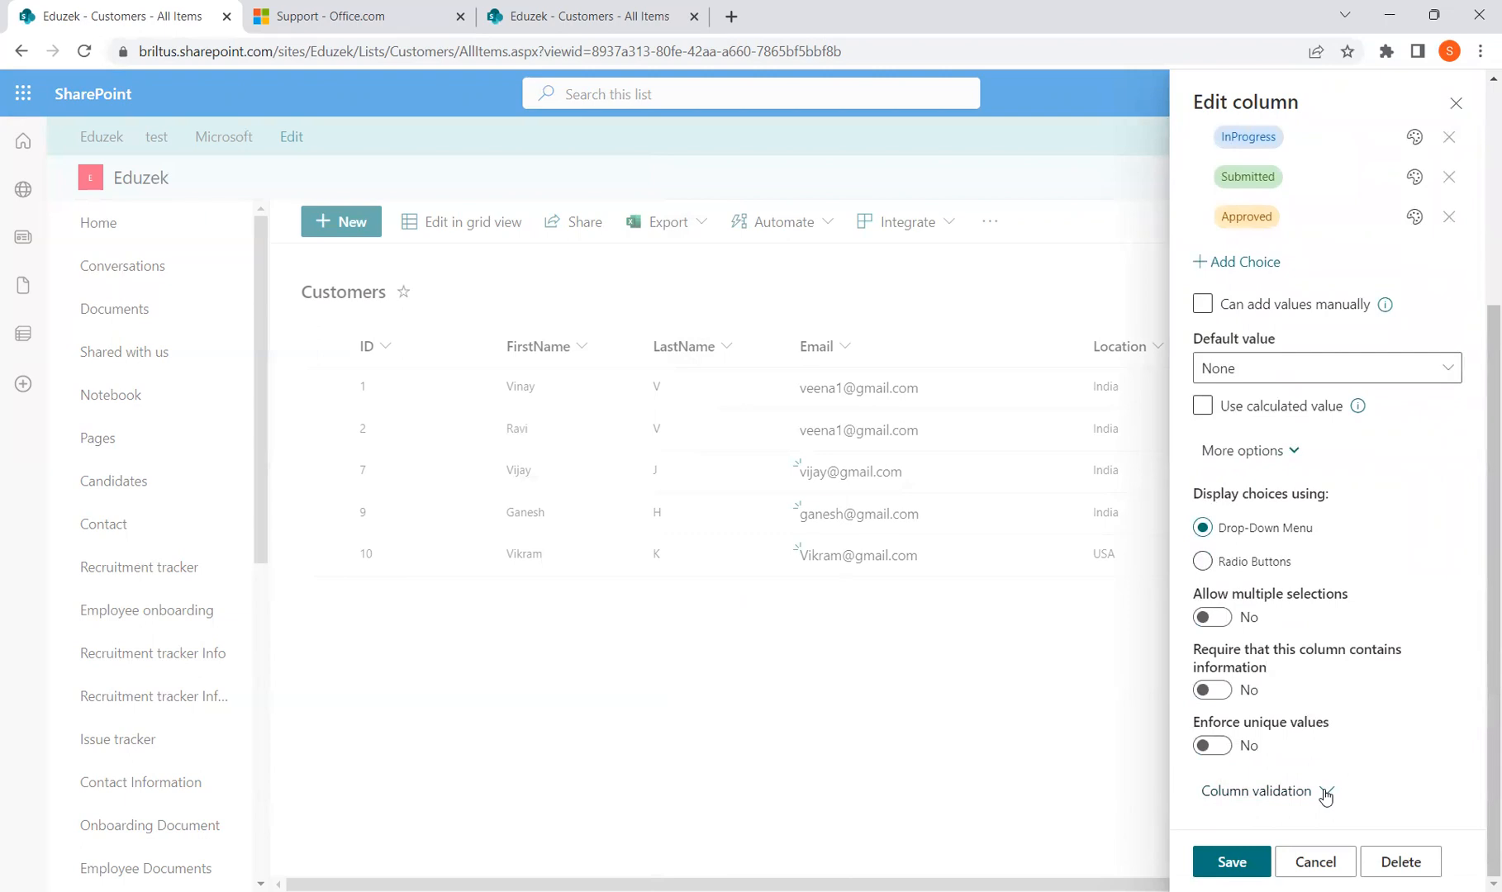
left_click(1325, 792)
scroll(1308, 680, "down", 4)
left_click(1291, 722)
scroll(1291, 721, "down", 1)
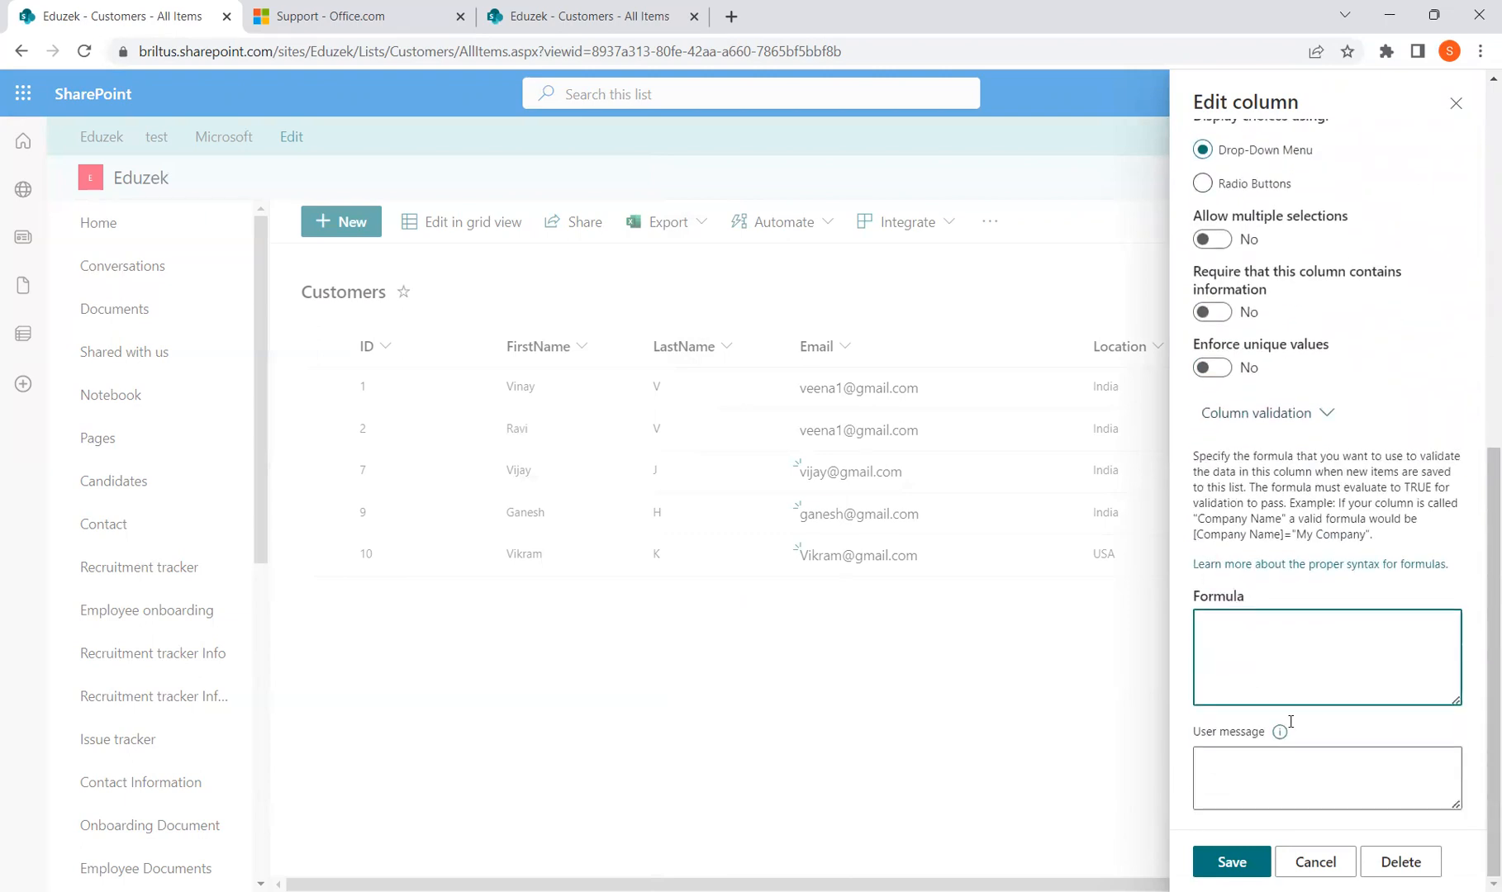
Enter the formula =Status="InProgress" and save the column
type("=Status")
key("shift+Left")
key("shift+Left")
key("shift+Left")
key("shift+Left")
key("shift+Left")
key("shift+Left")
key("Right")
scroll(1326, 655, "up", 10)
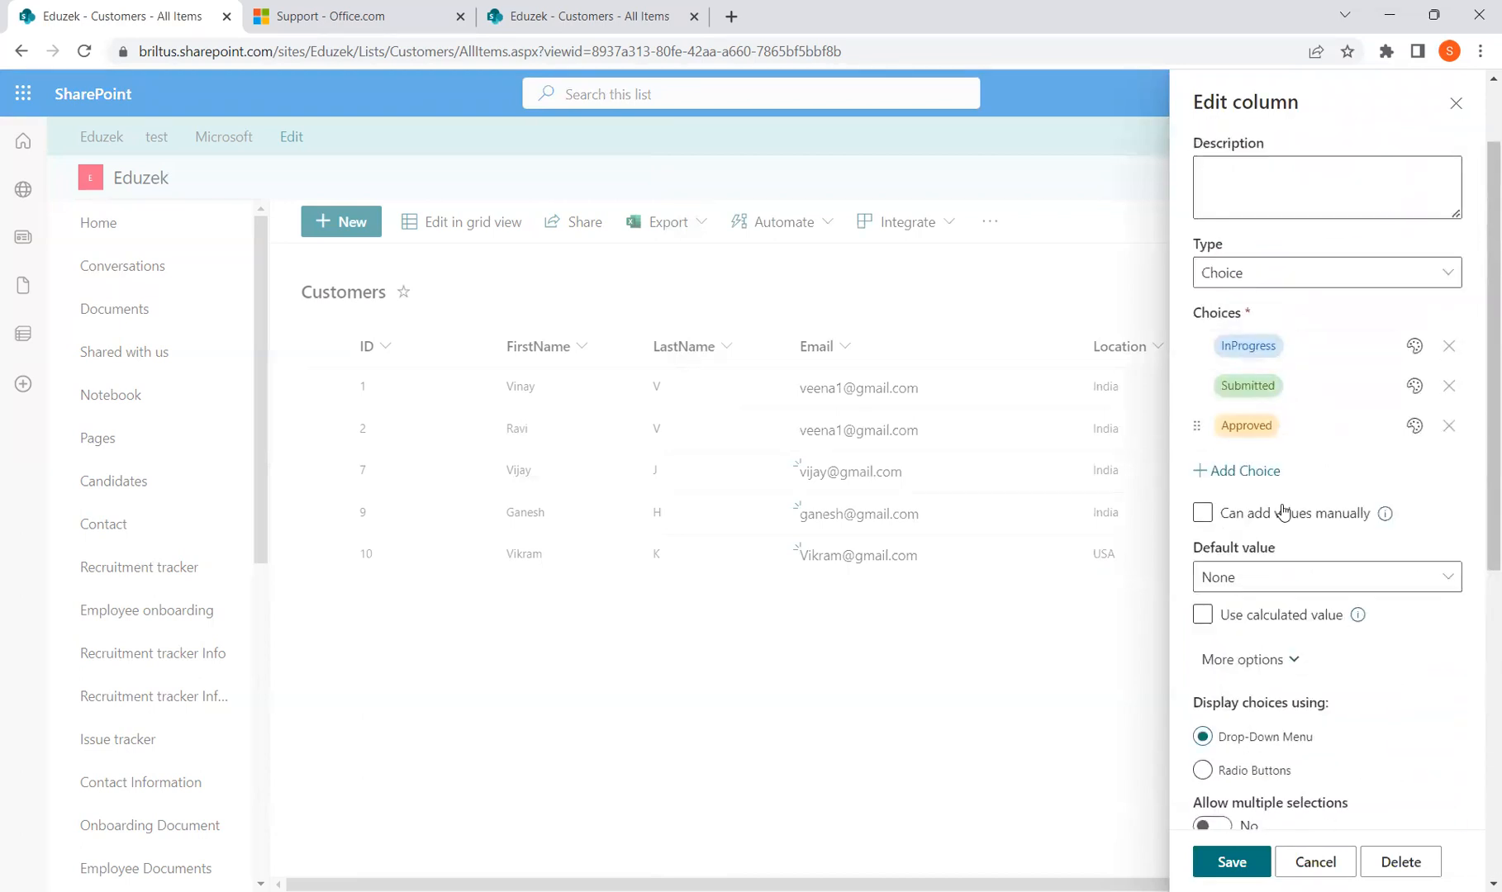
scroll(1283, 512, "down", 10)
type("\"\"")
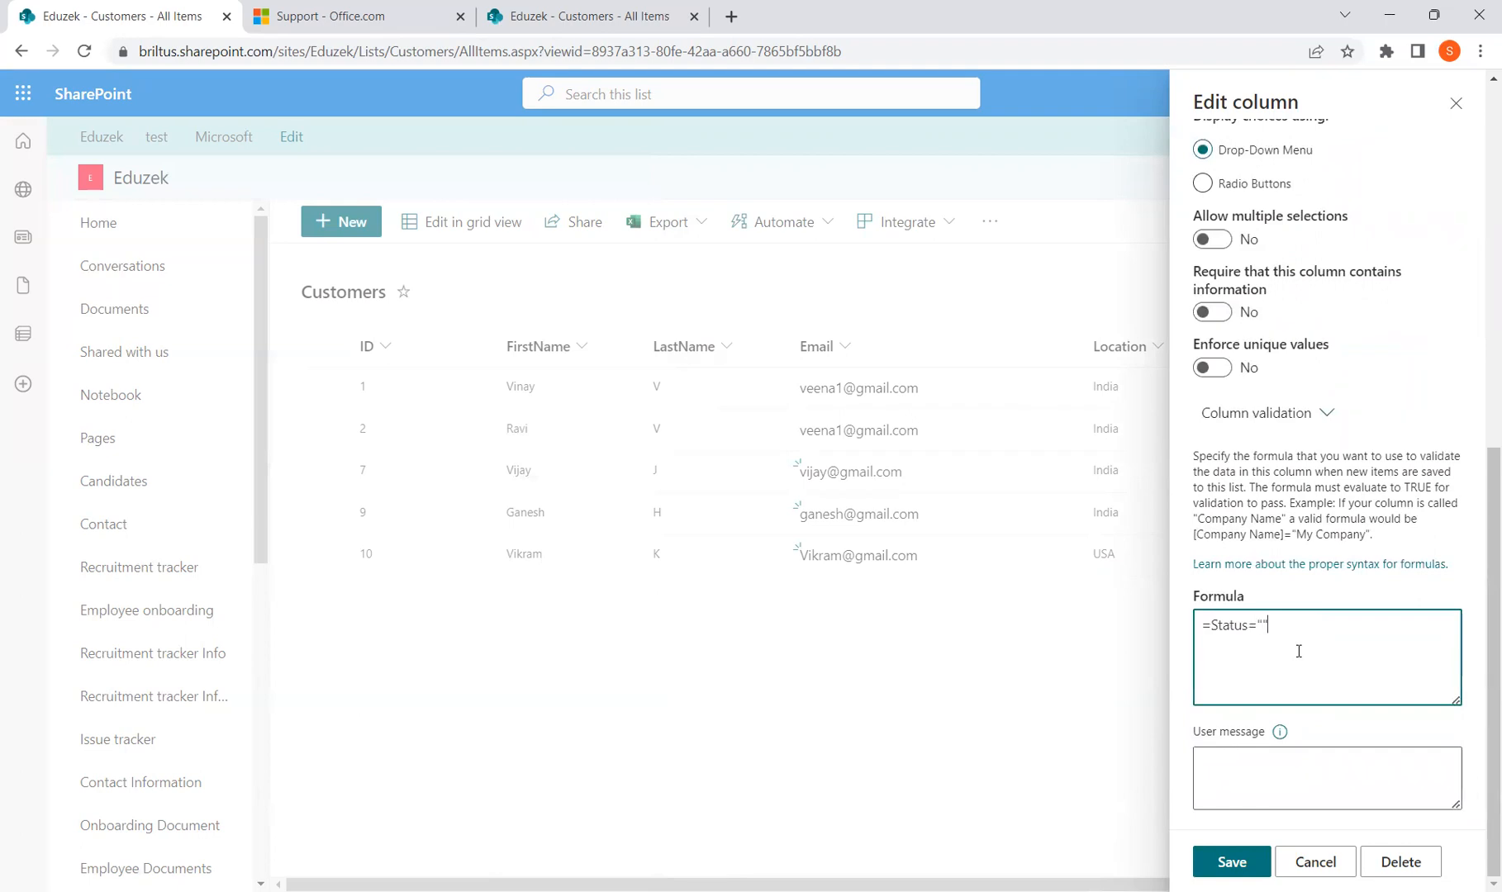
type("InProgress")
left_click(1232, 862)
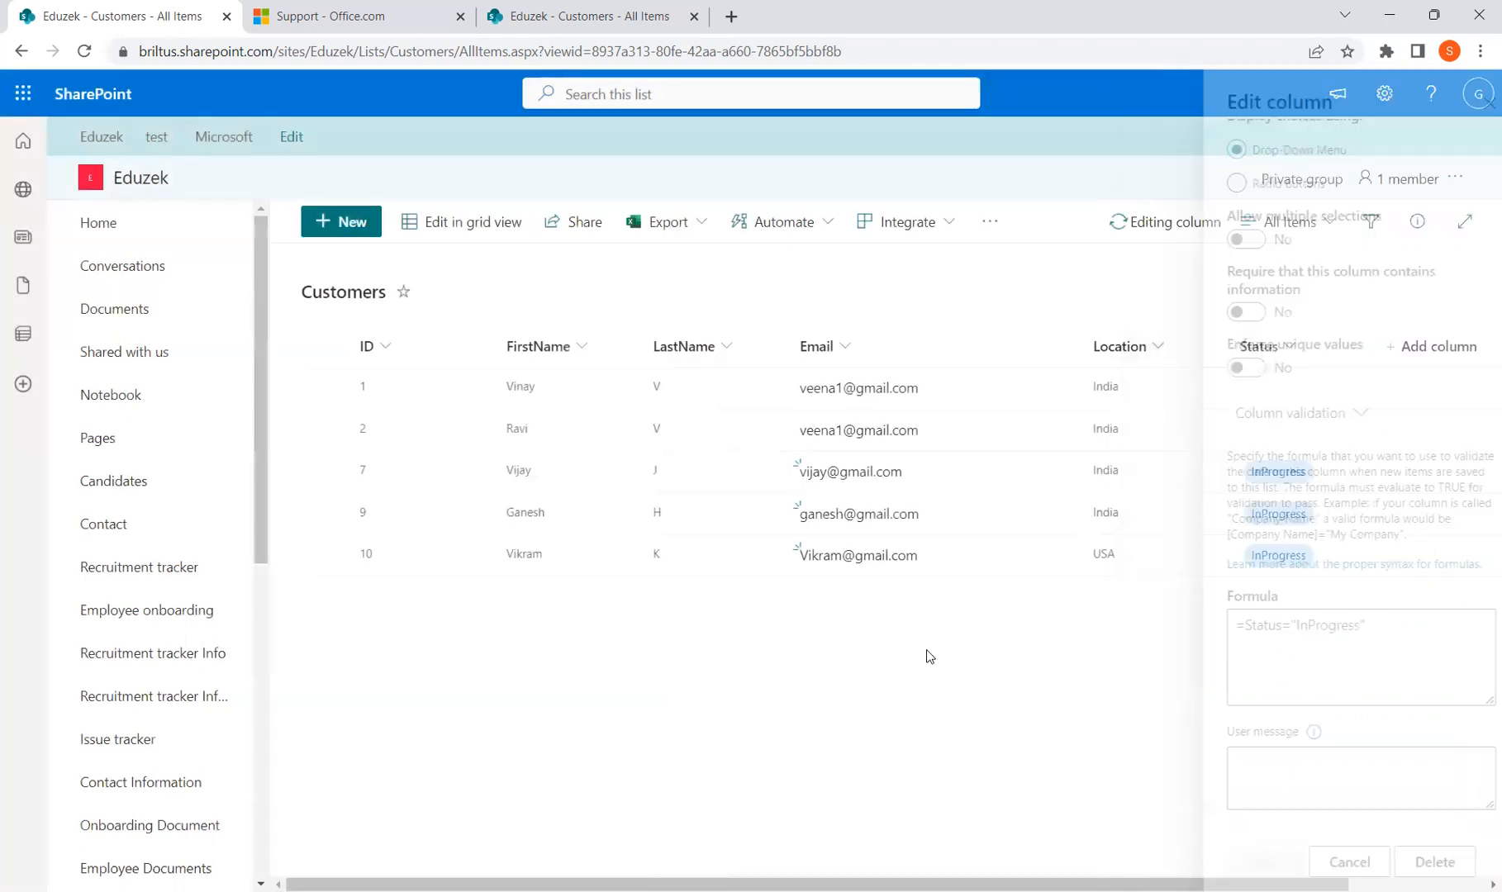
Fill a new customer with email, names Tets and Test, Location USA, Status Submitted, and try saving
left_click(342, 223)
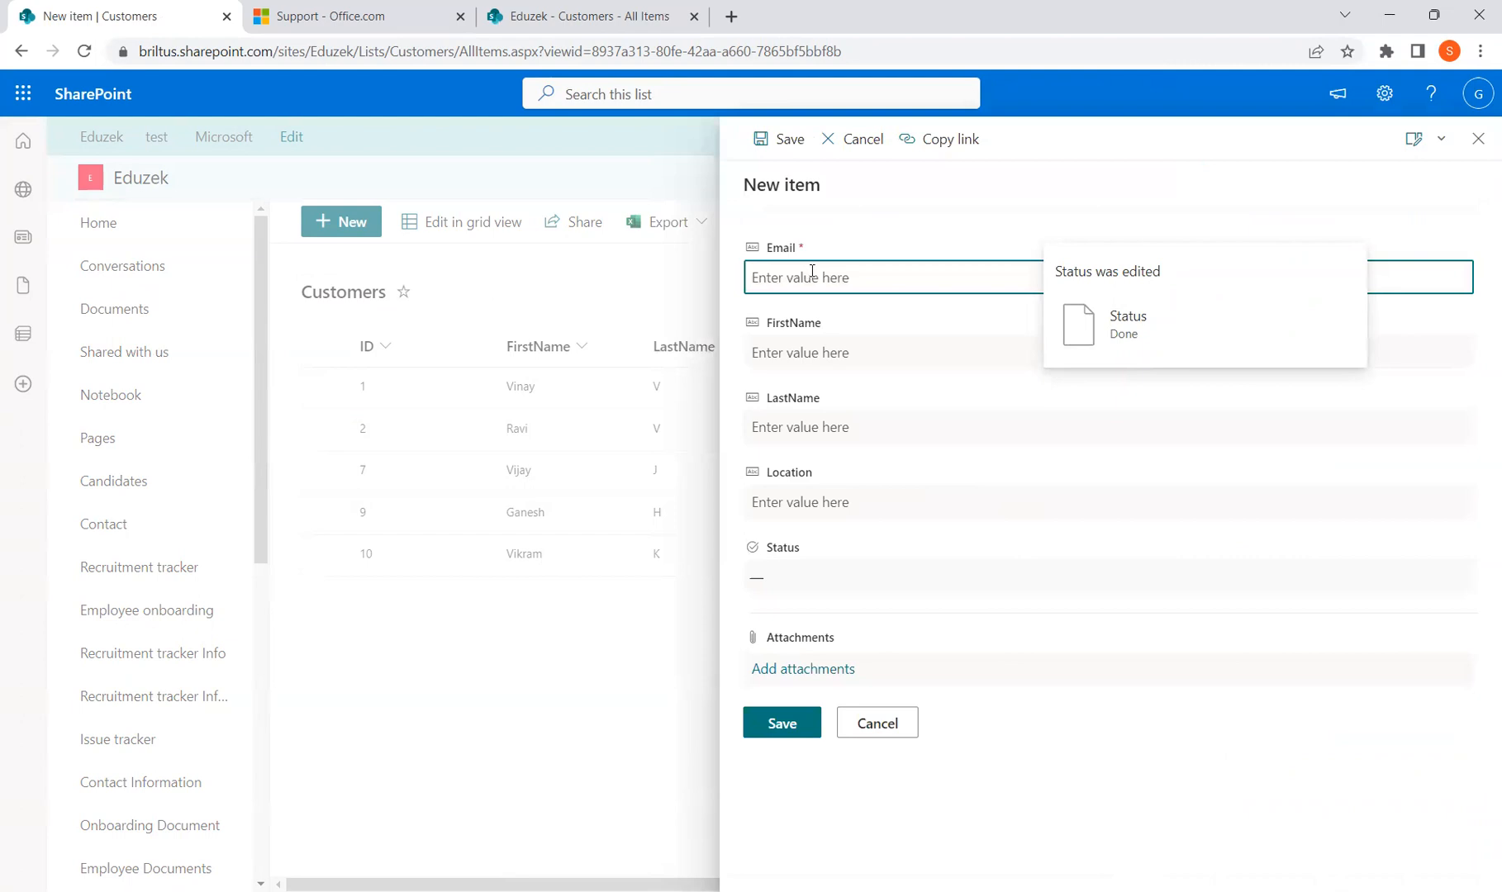
type("Test@gmail.com")
key("Tab")
type("Tets")
key("Tab")
type("Test")
key("Tab")
type("USA")
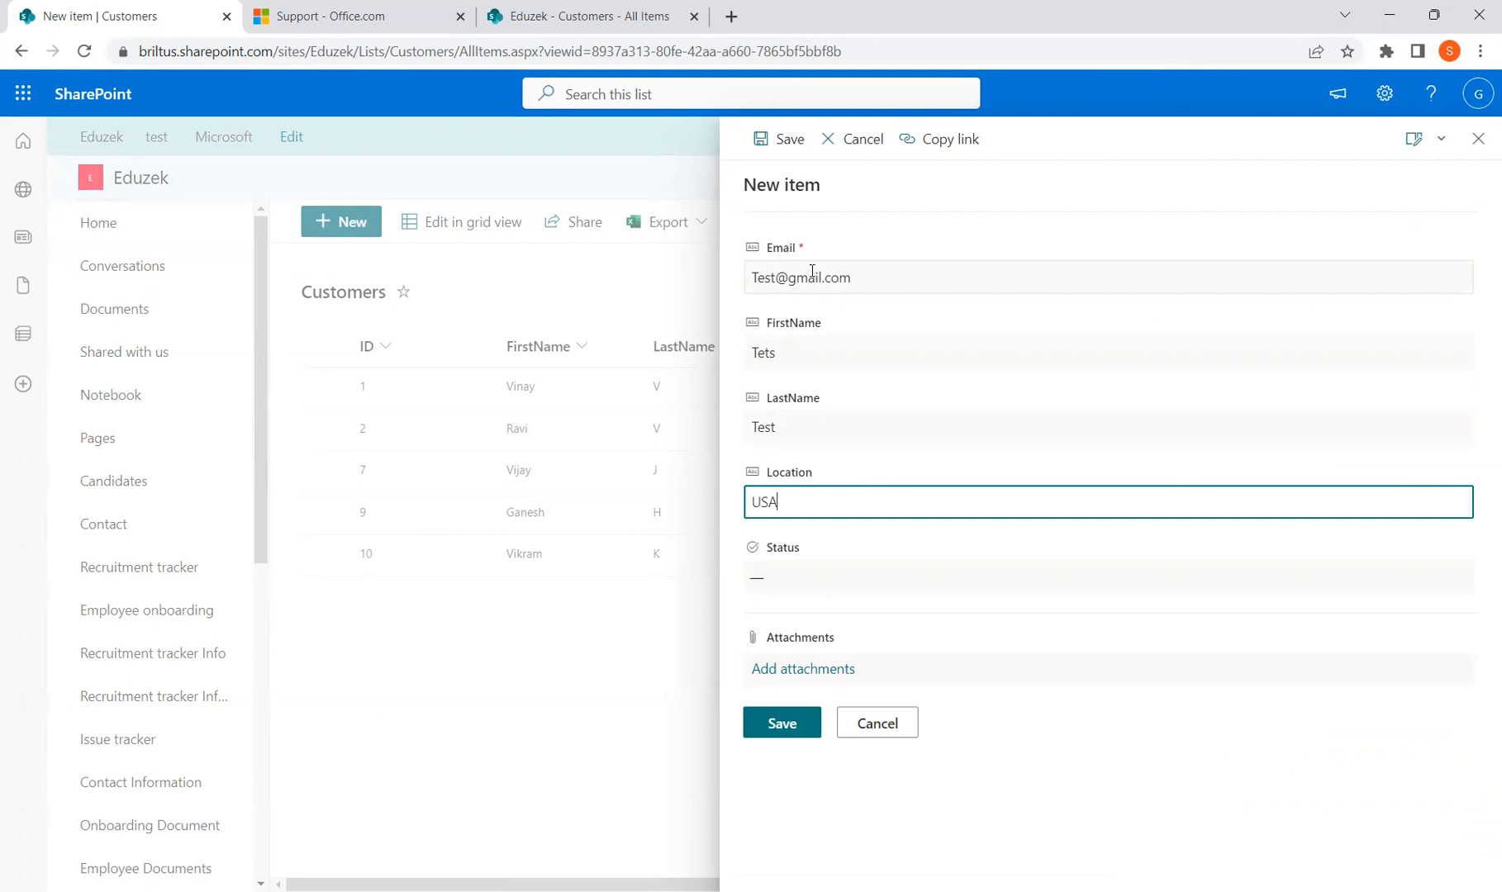
key("BackSpace")
key("BackSpace")
key("BackSpace")
type("USA")
key("Tab")
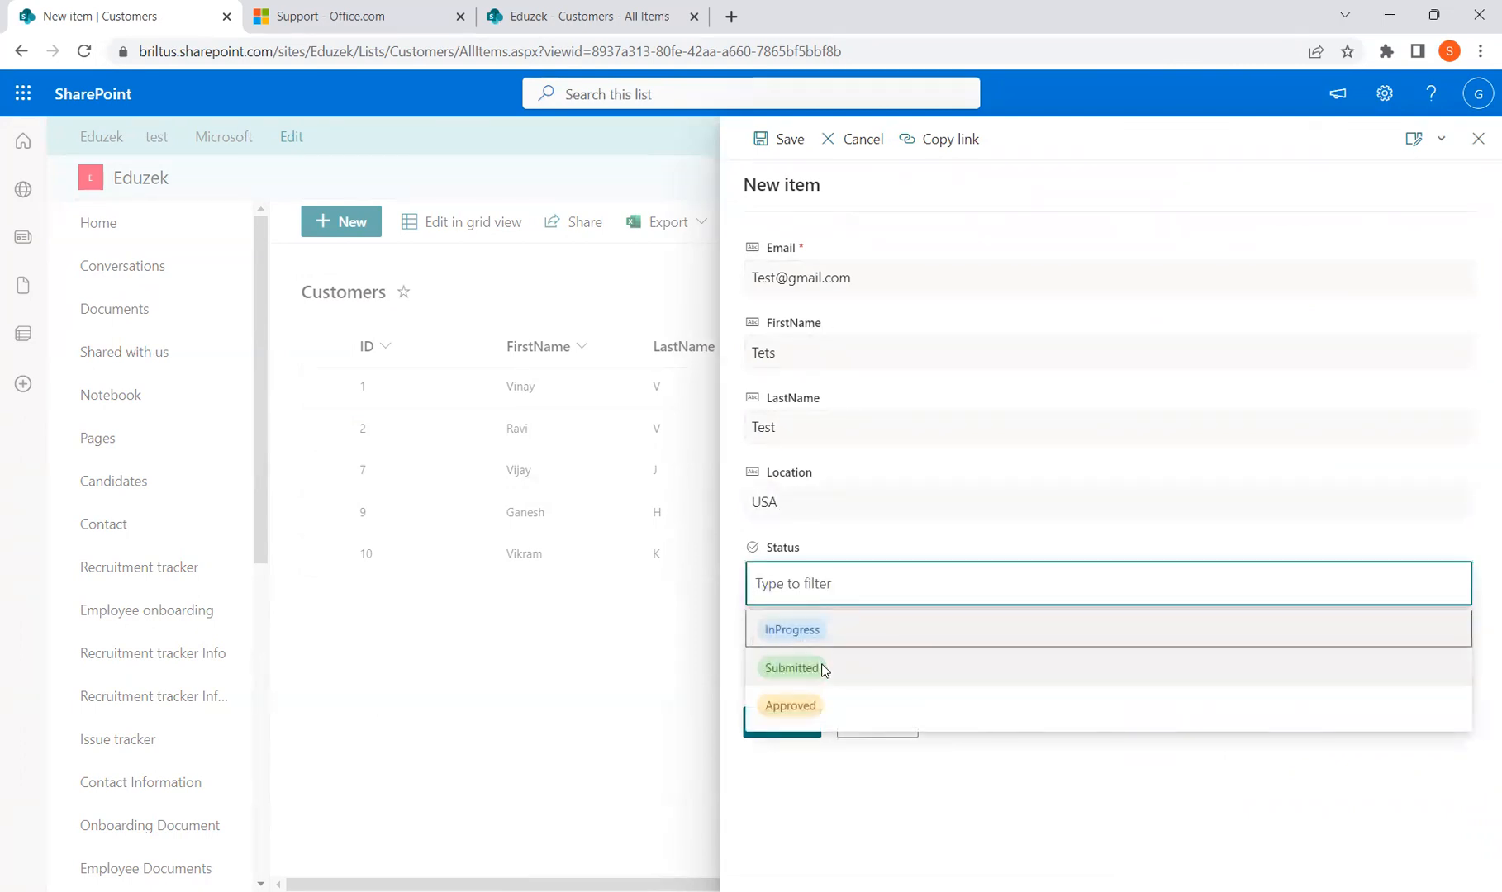
left_click(824, 670)
left_click(781, 724)
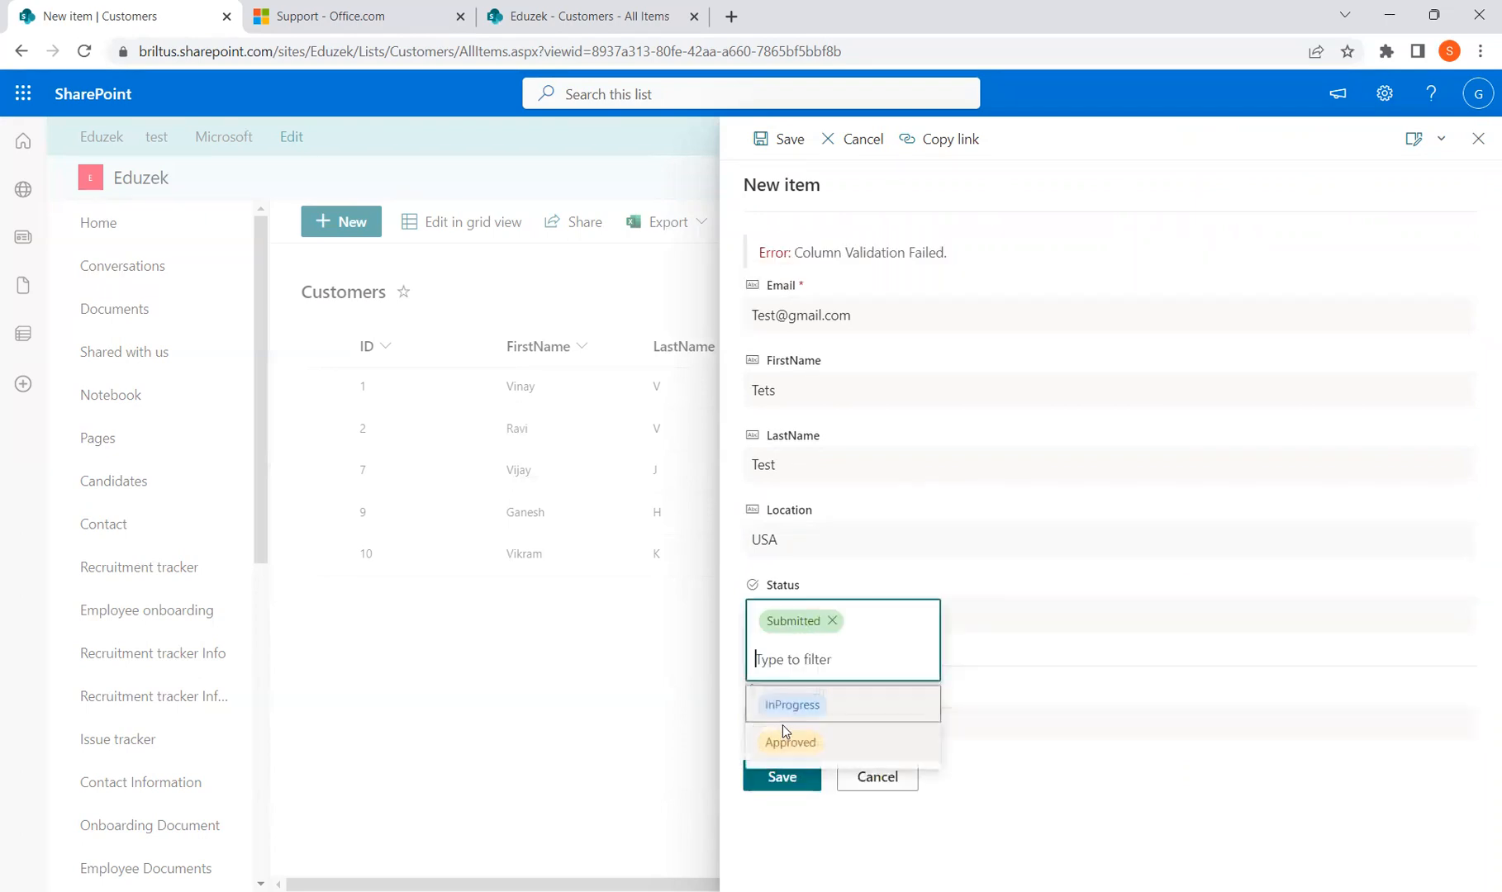
After the Column Validation Failed error, change Status to InProgress and save the item
left_click(1156, 785)
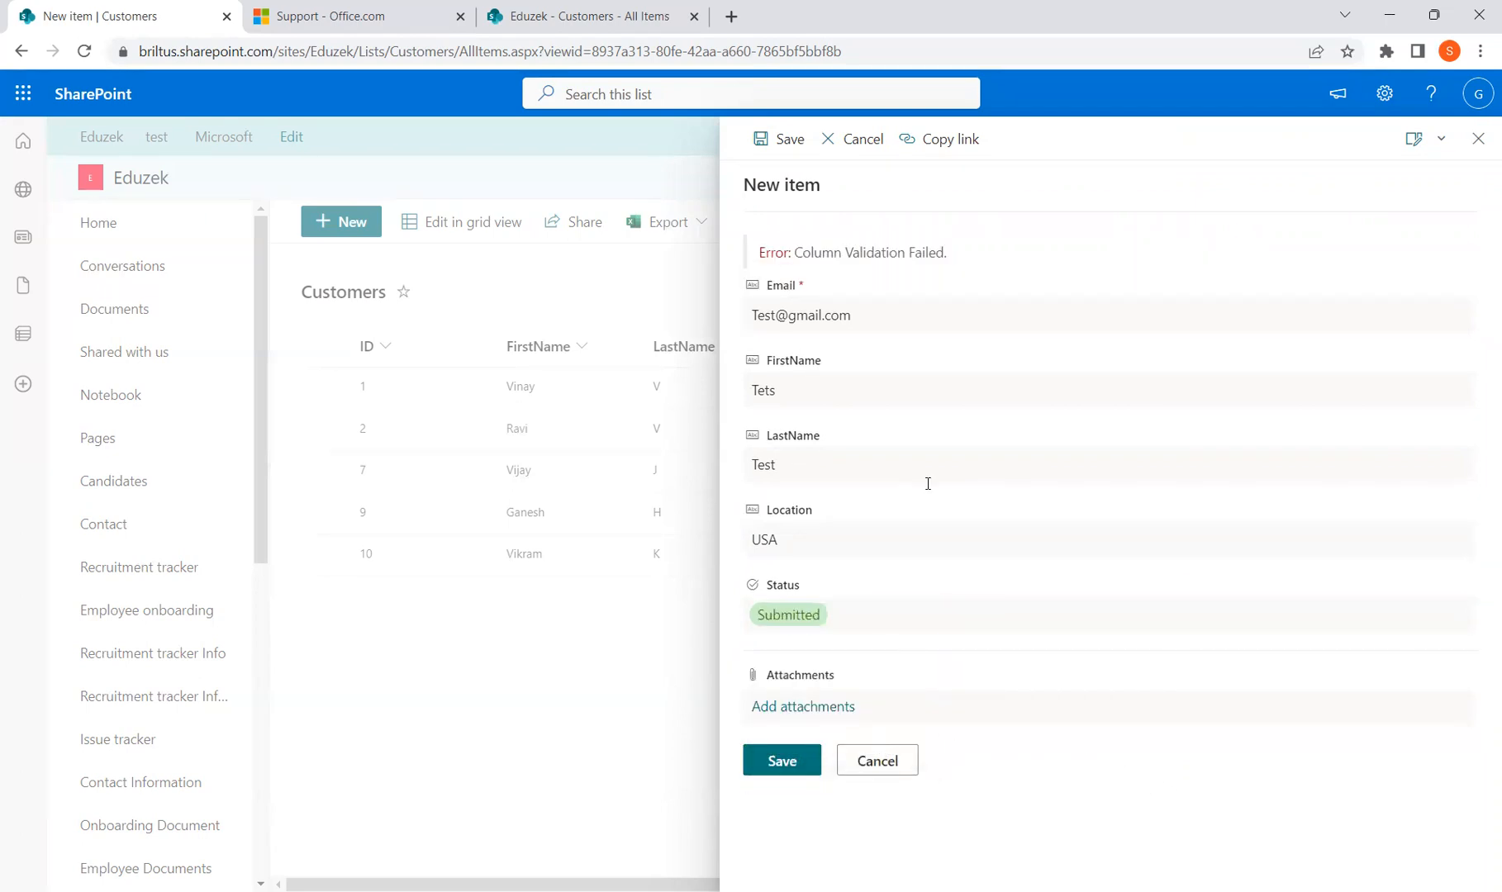
left_click_drag(968, 258, 784, 244)
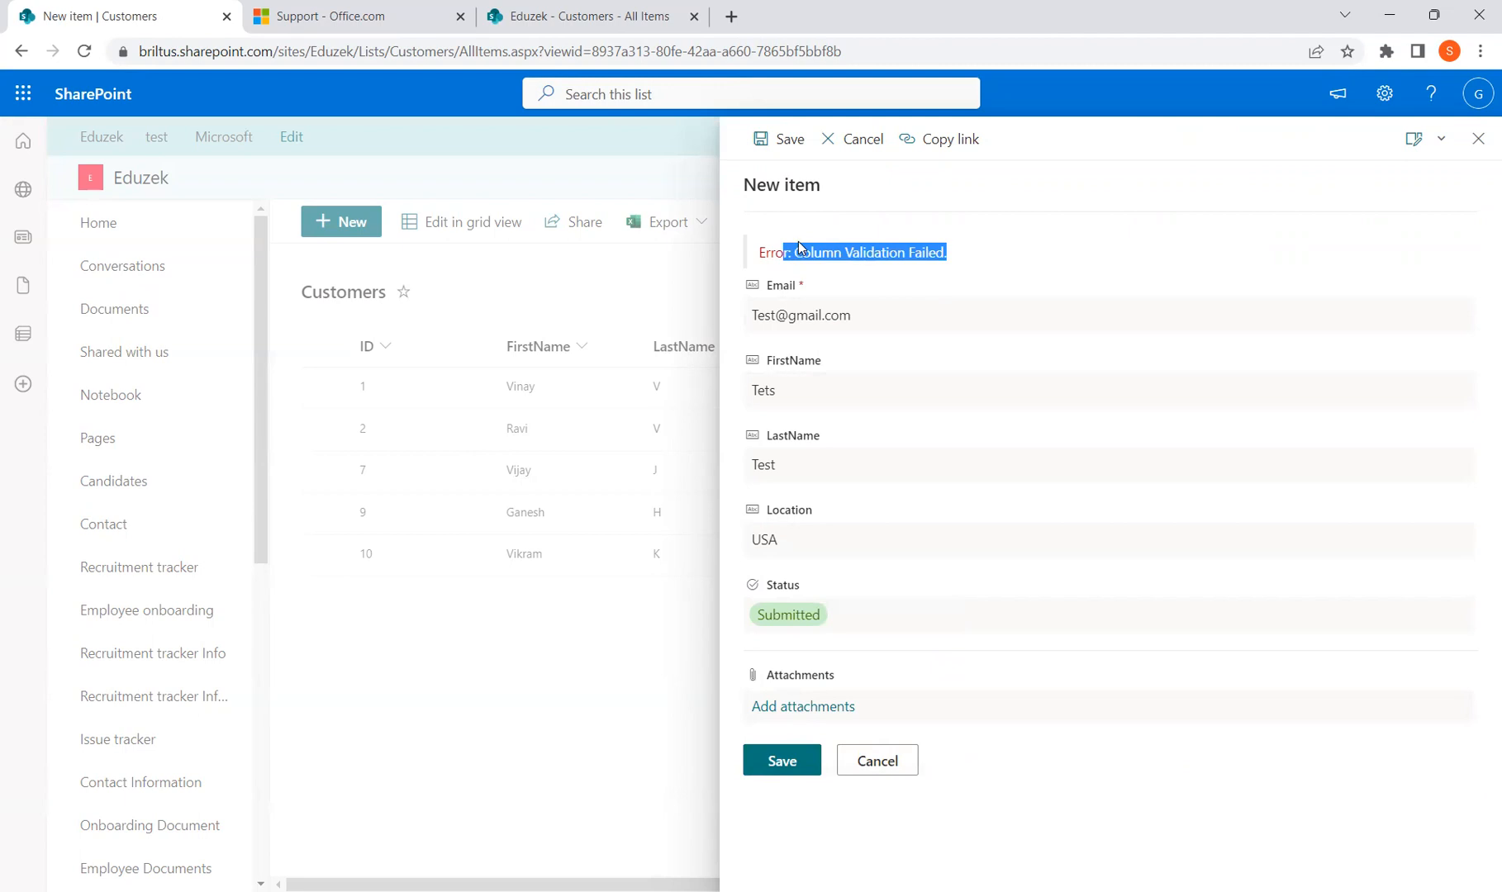
left_click_drag(965, 266, 766, 242)
left_click(855, 616)
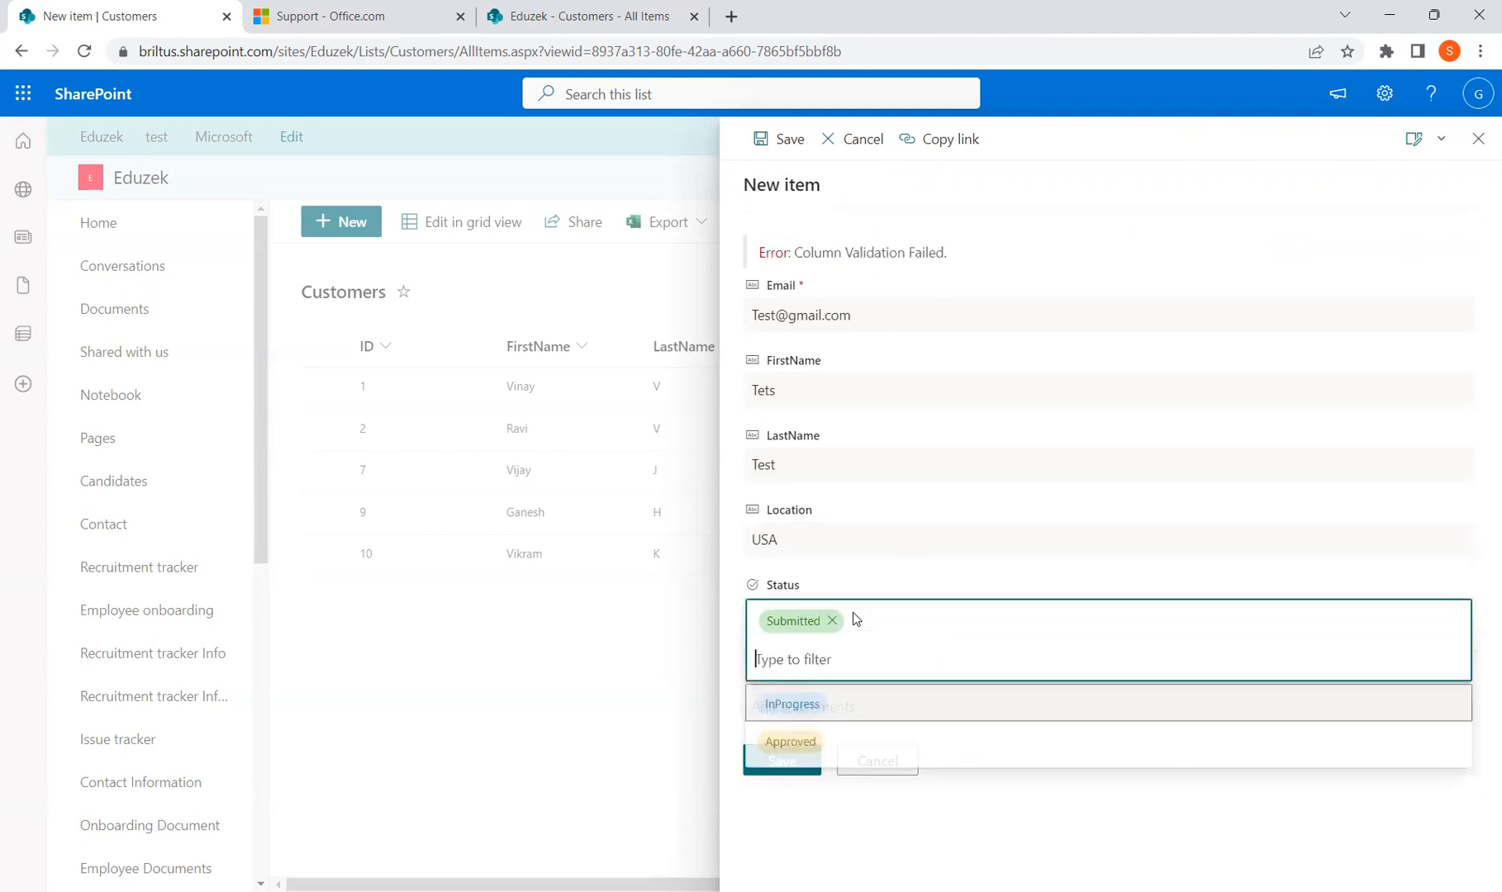
left_click(805, 706)
left_click(797, 762)
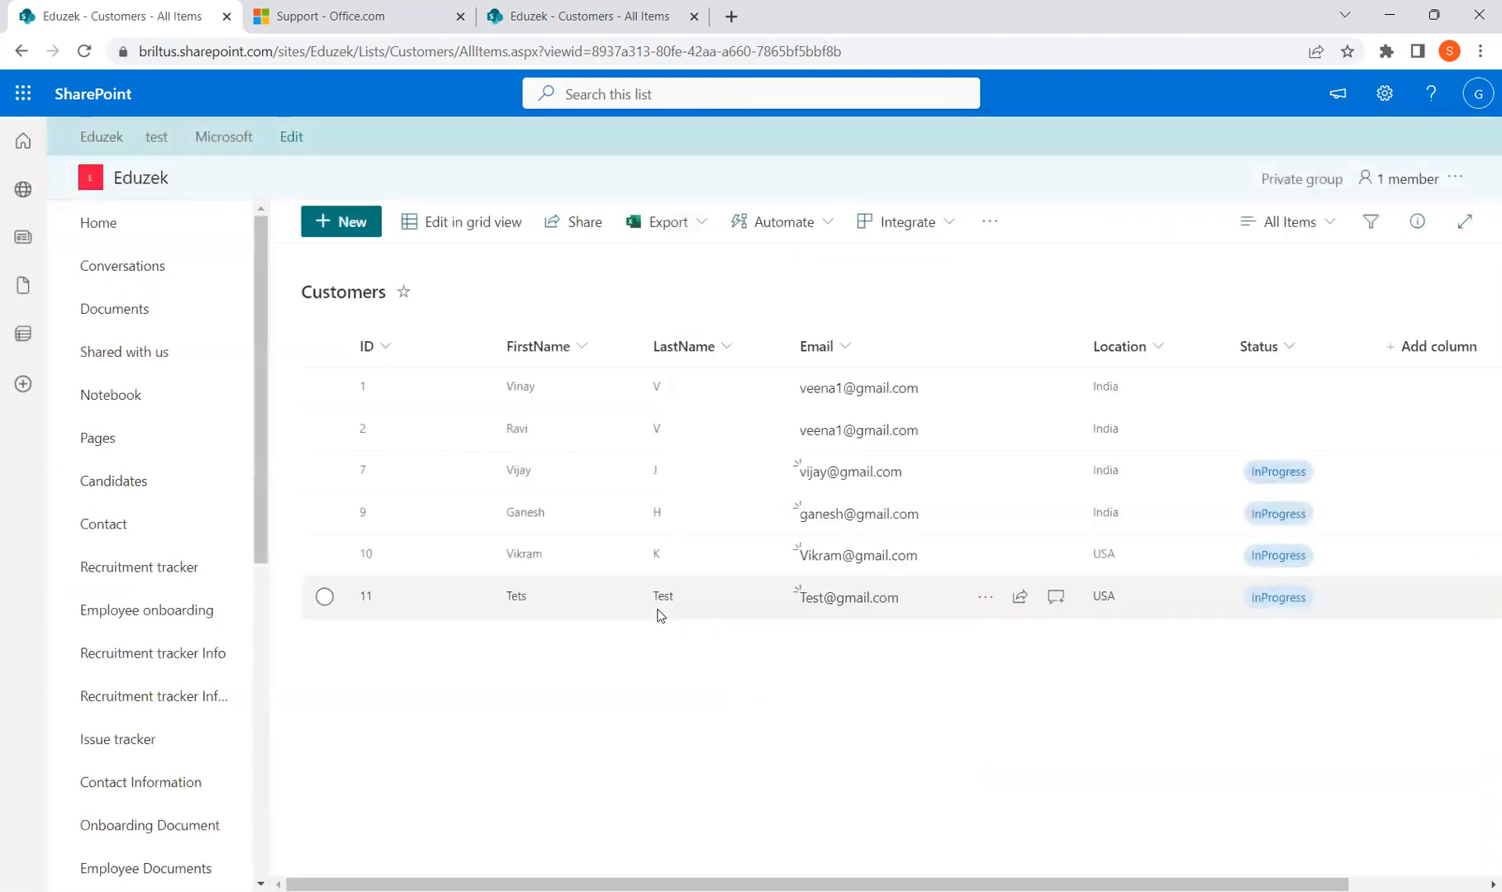
left_click(1282, 350)
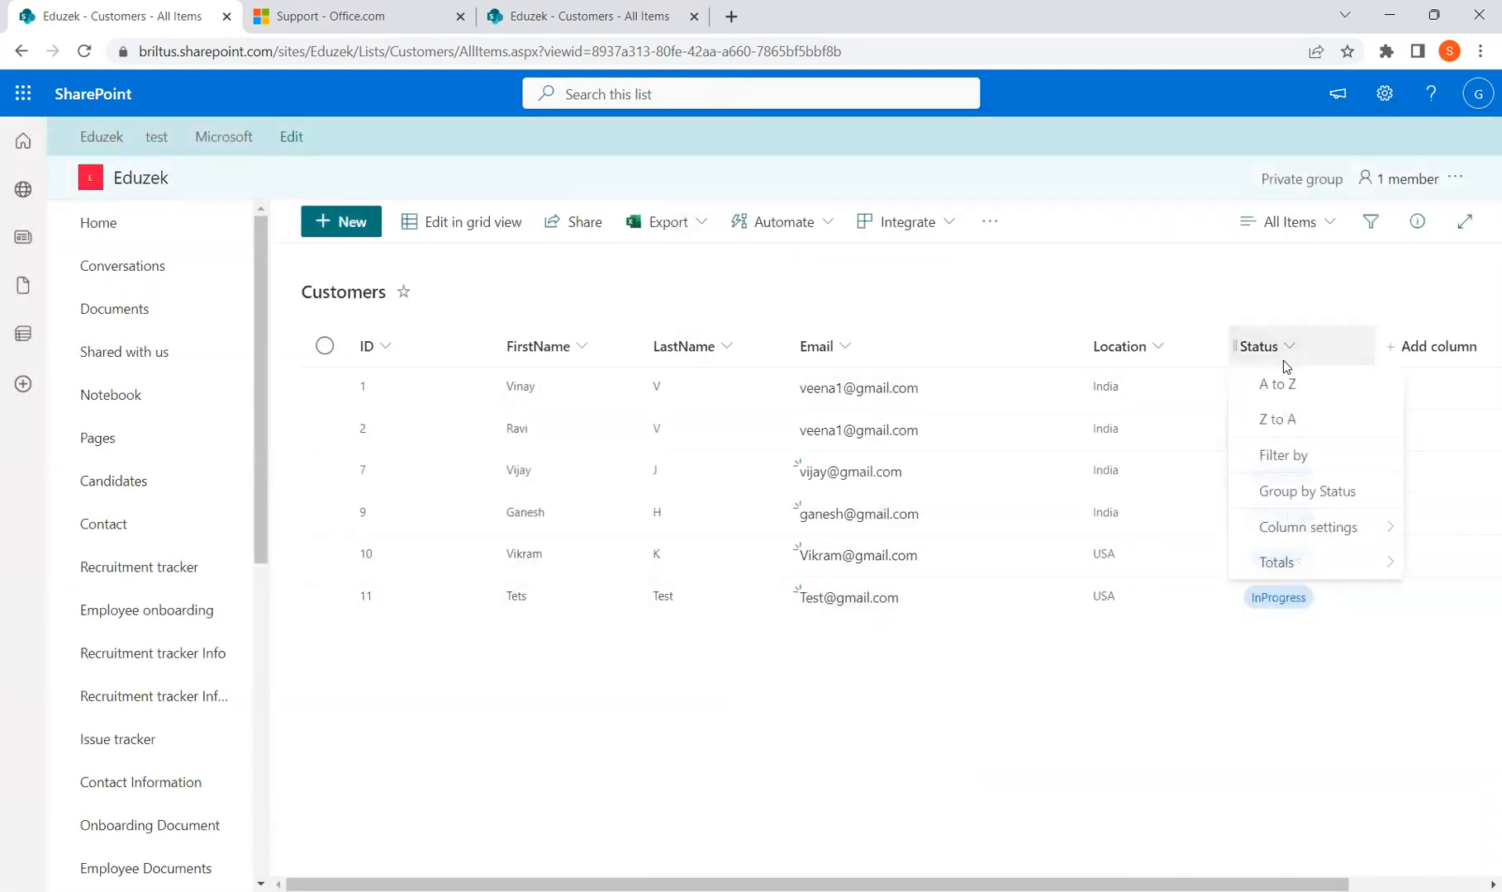
Delete the =Status="InProgress" formula from the Status column's validation and save the column
mouse_move(1317, 533)
left_click(1139, 535)
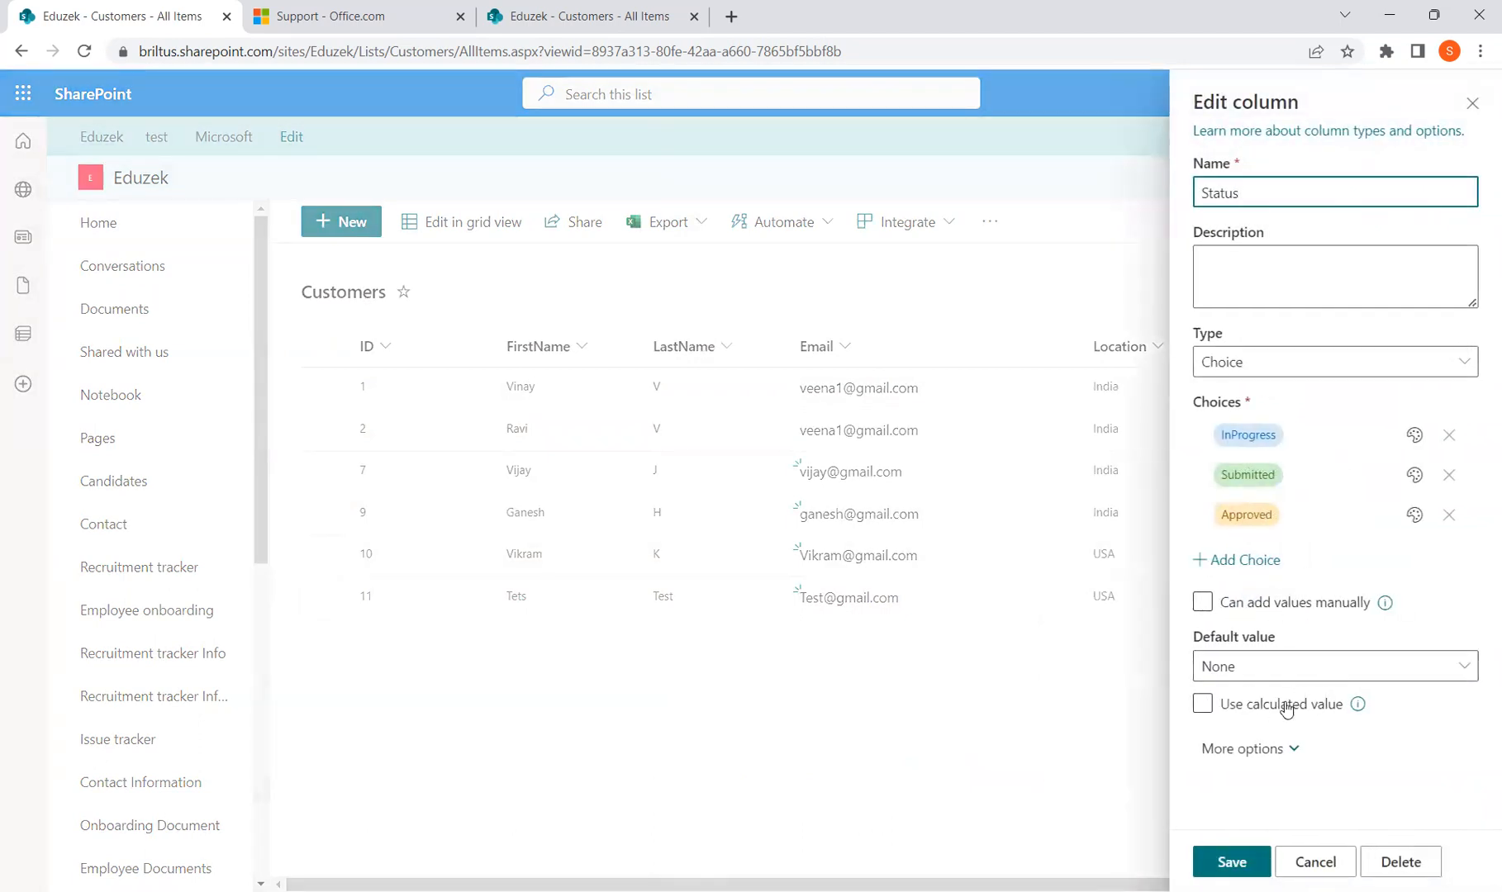
left_click(1281, 750)
scroll(1282, 757, "down", 5)
scroll(1282, 757, "down", 4)
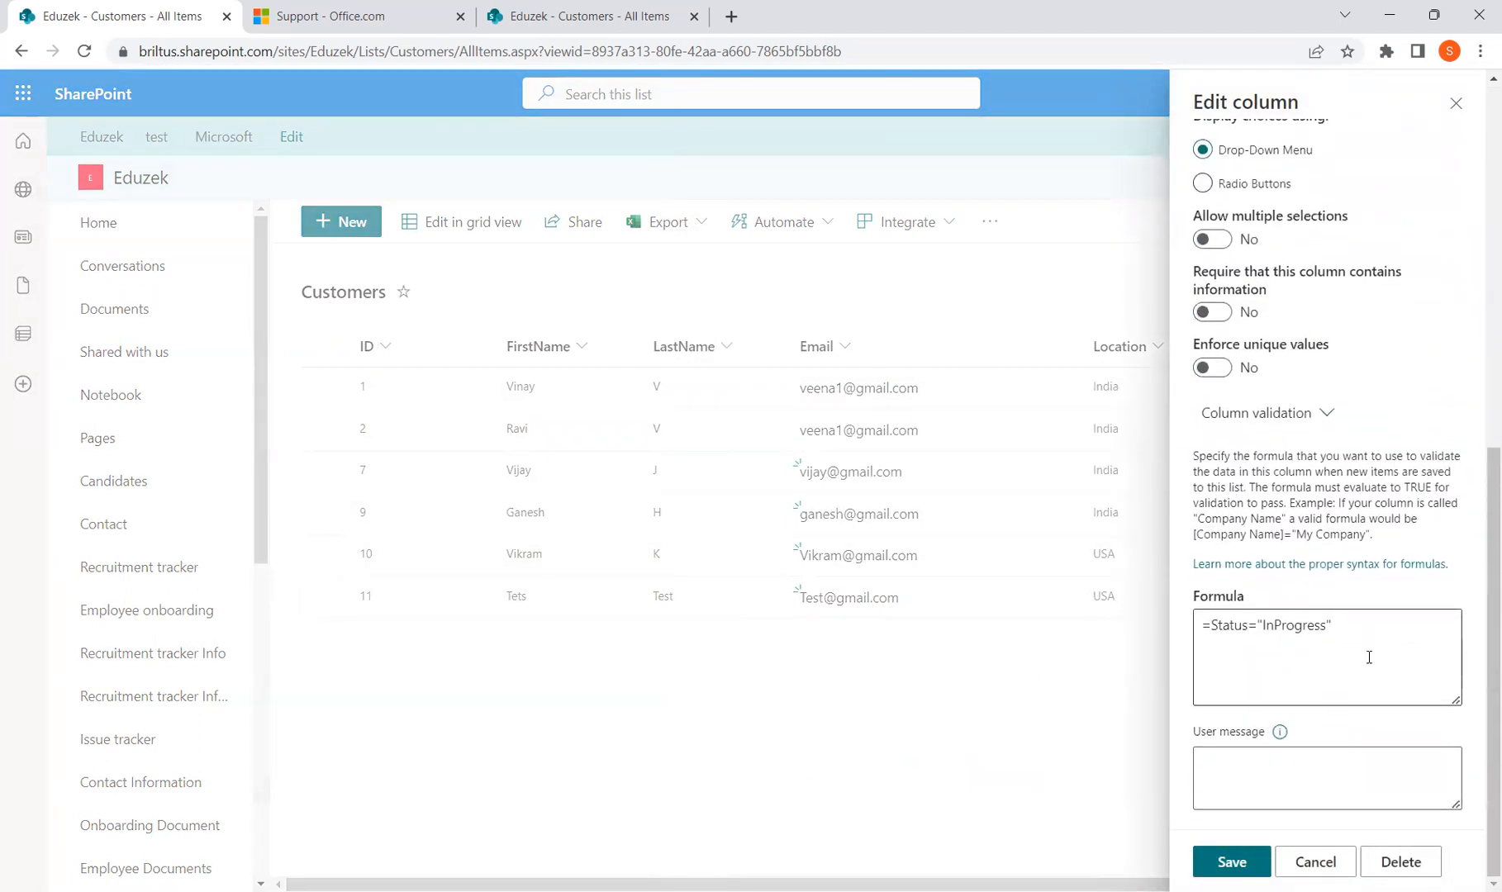
left_click_drag(1369, 628, 1183, 626)
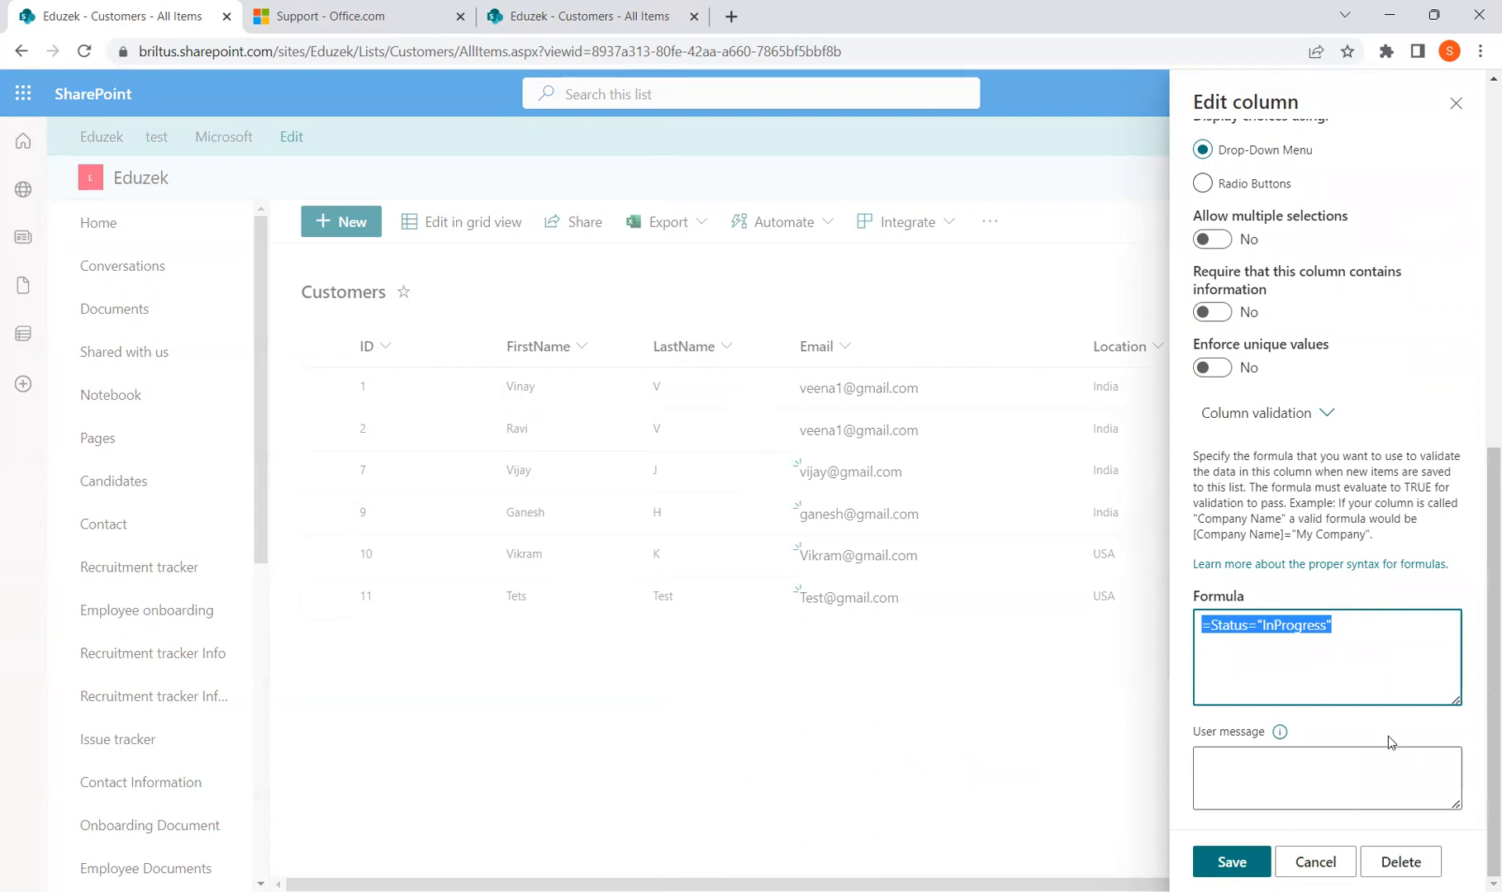
key("BackSpace")
left_click(1244, 860)
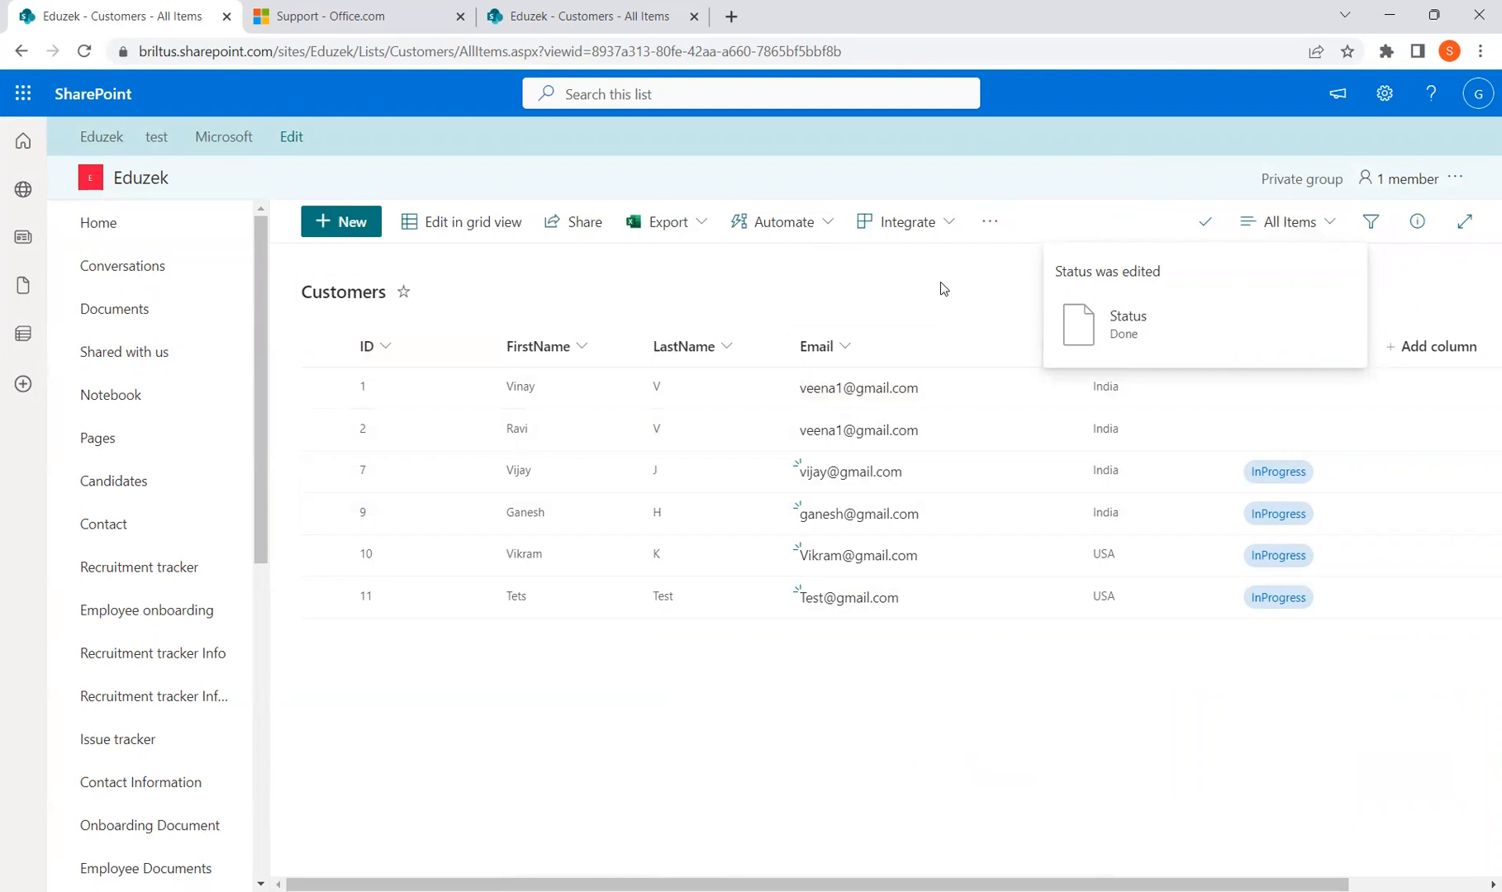
left_click(1382, 96)
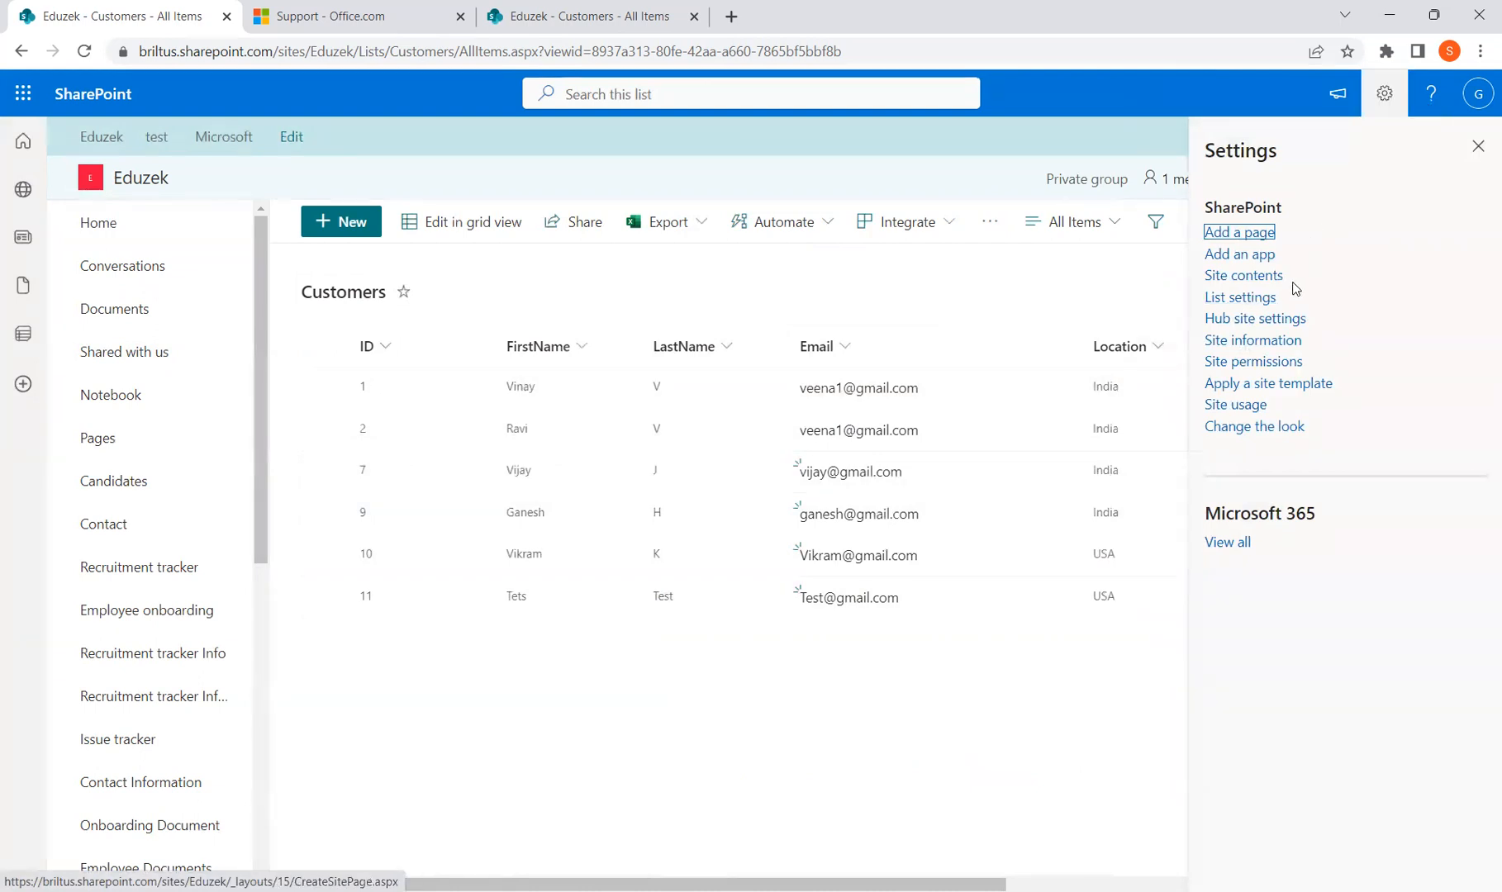
Go to the Customers list settings and its Validation settings page
left_click(1264, 299)
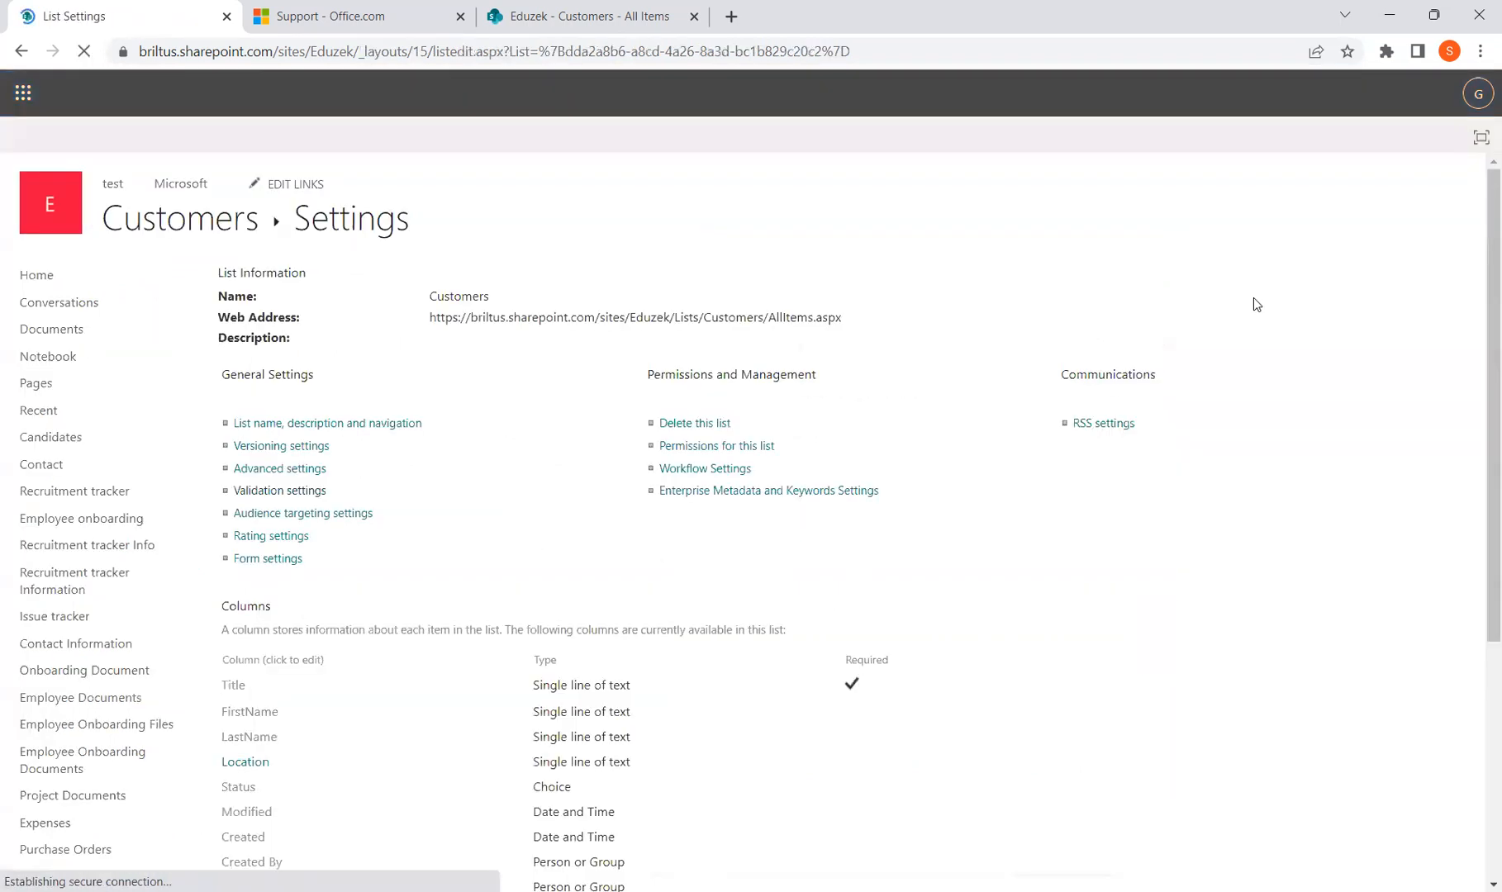
left_click(280, 492)
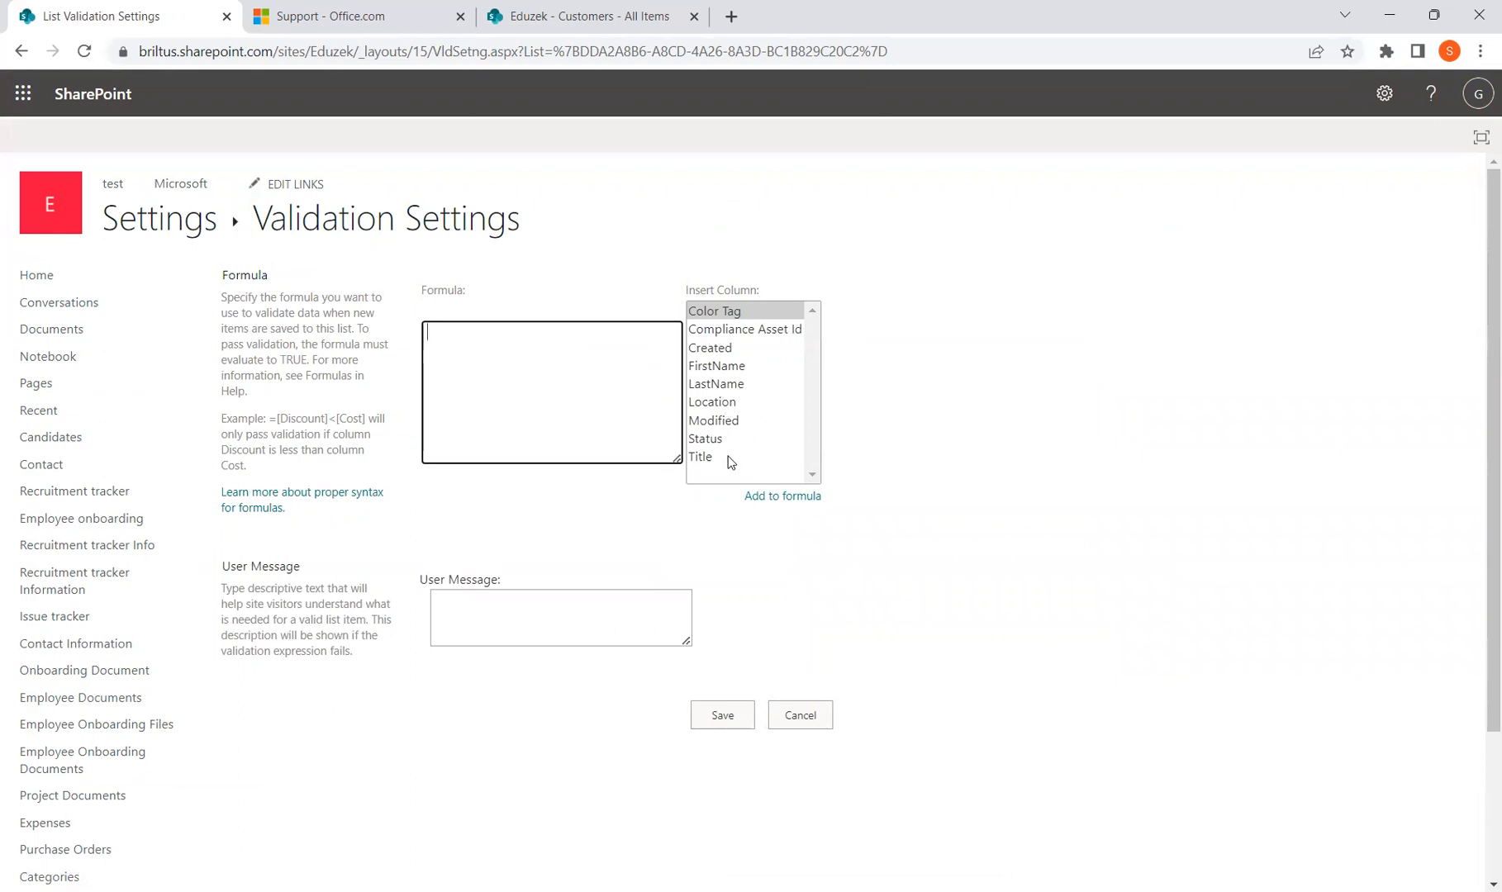
left_click(761, 456)
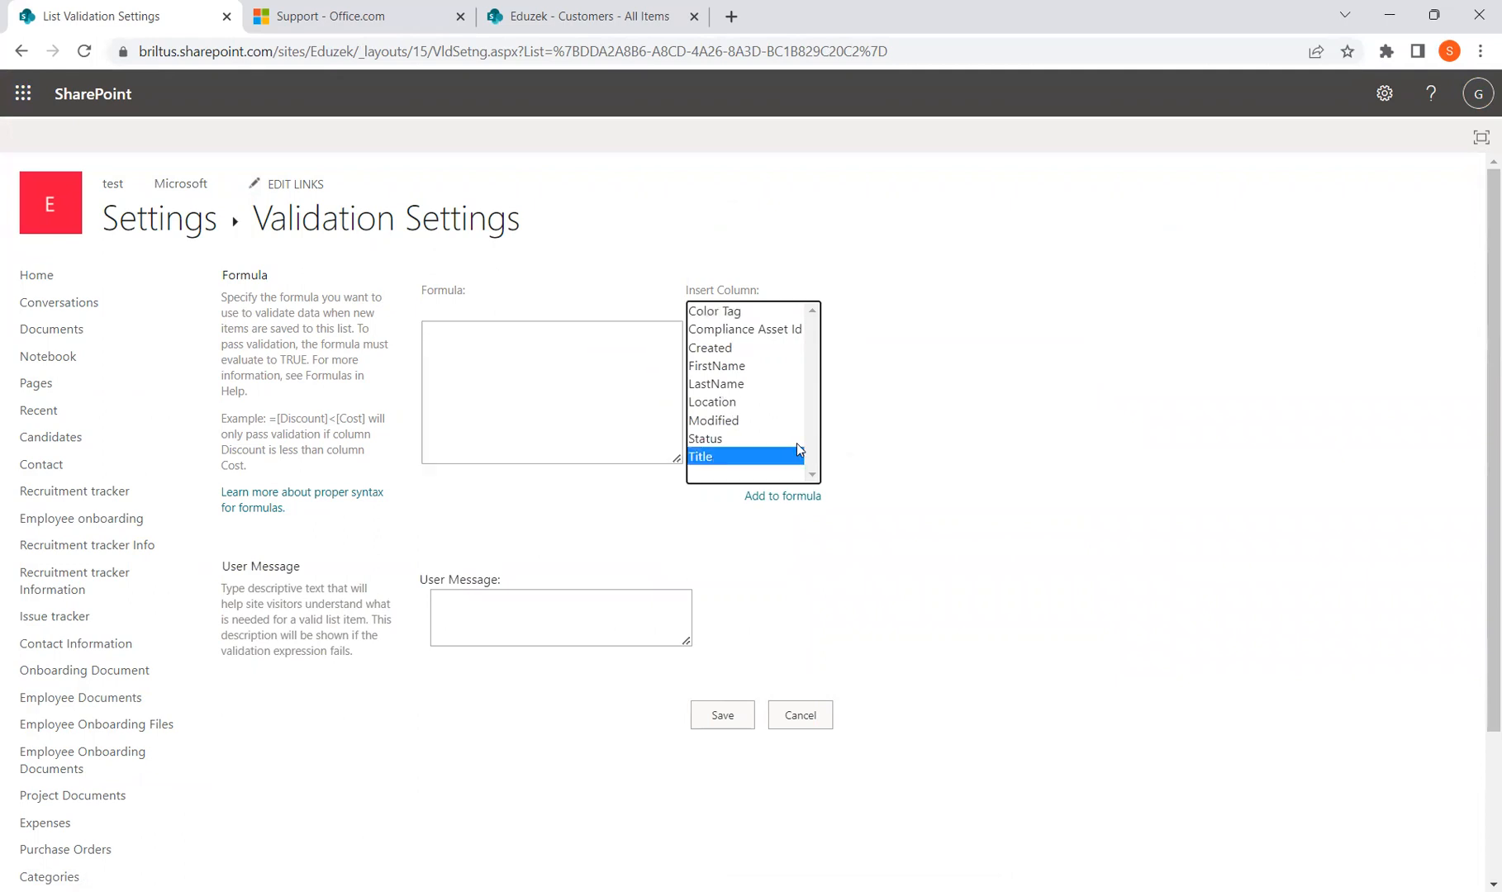
left_click(746, 439)
left_click(741, 422)
left_click(741, 401)
left_click(740, 384)
left_click(737, 368)
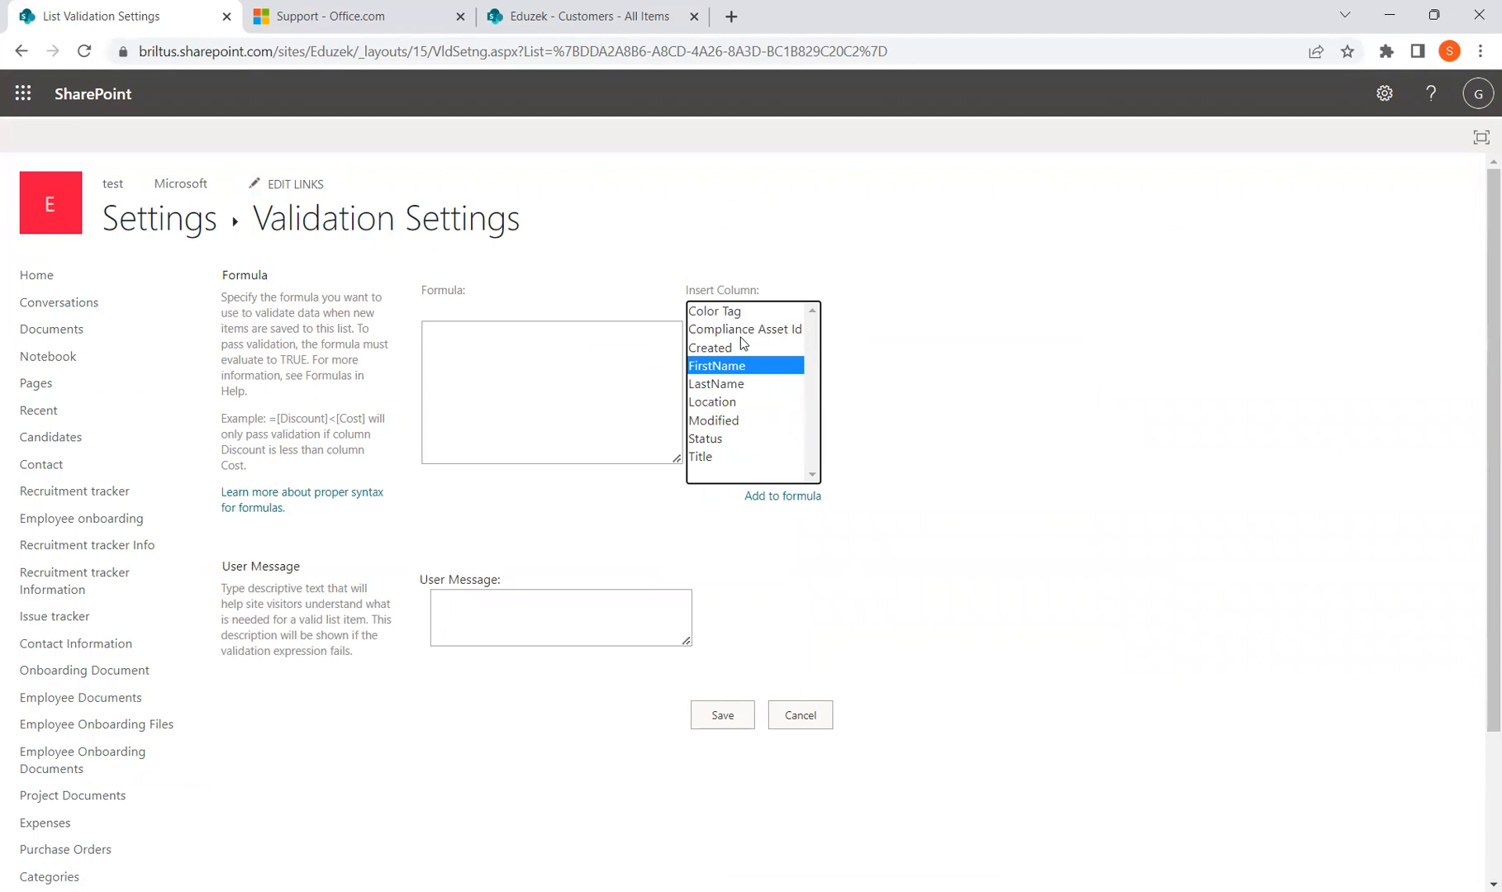
left_click(743, 346)
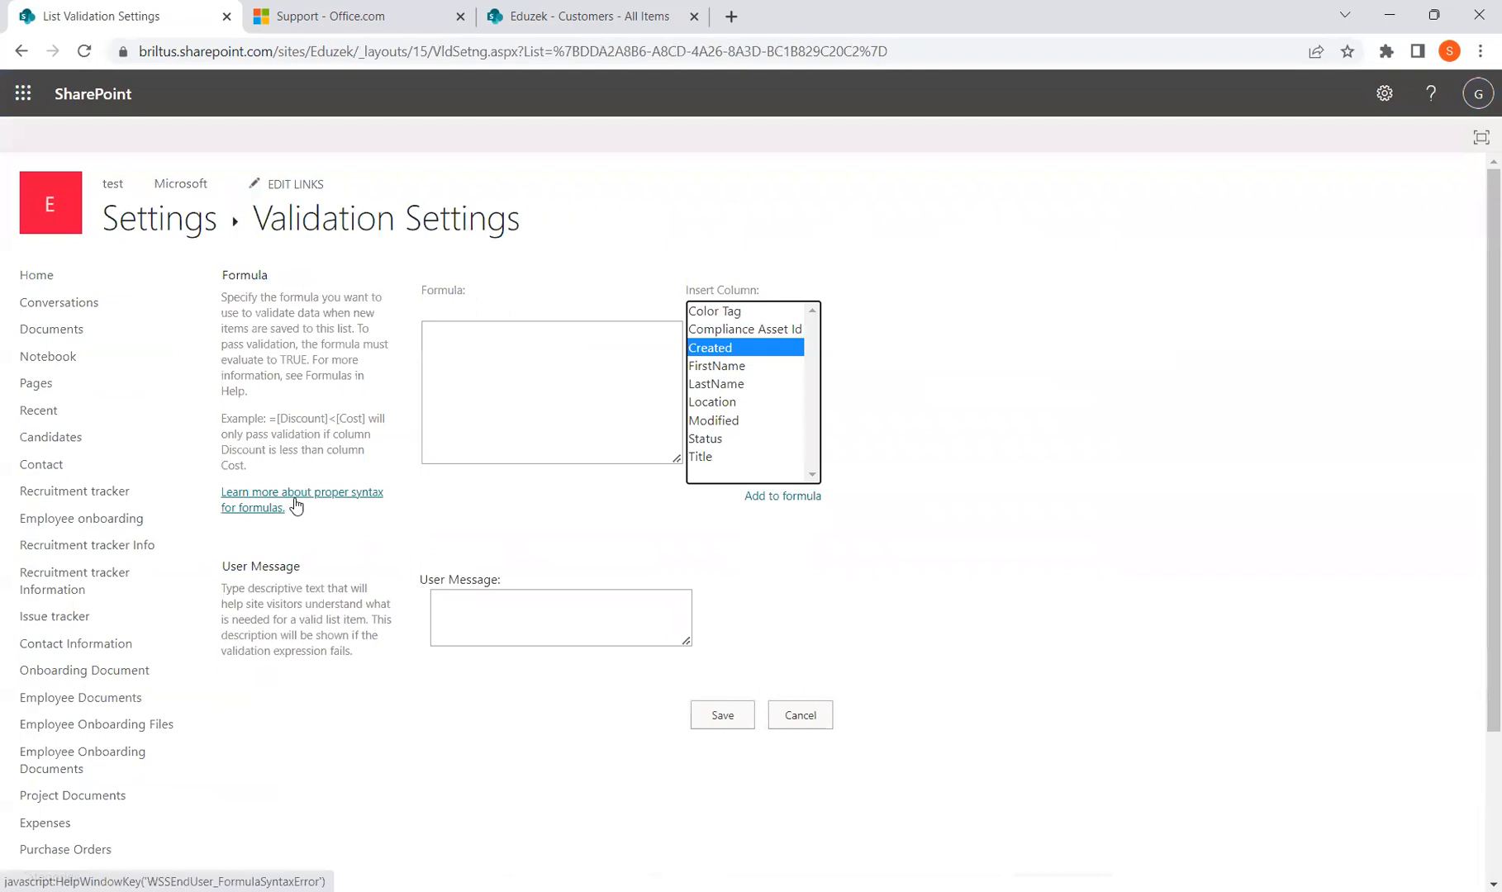
left_click(549, 407)
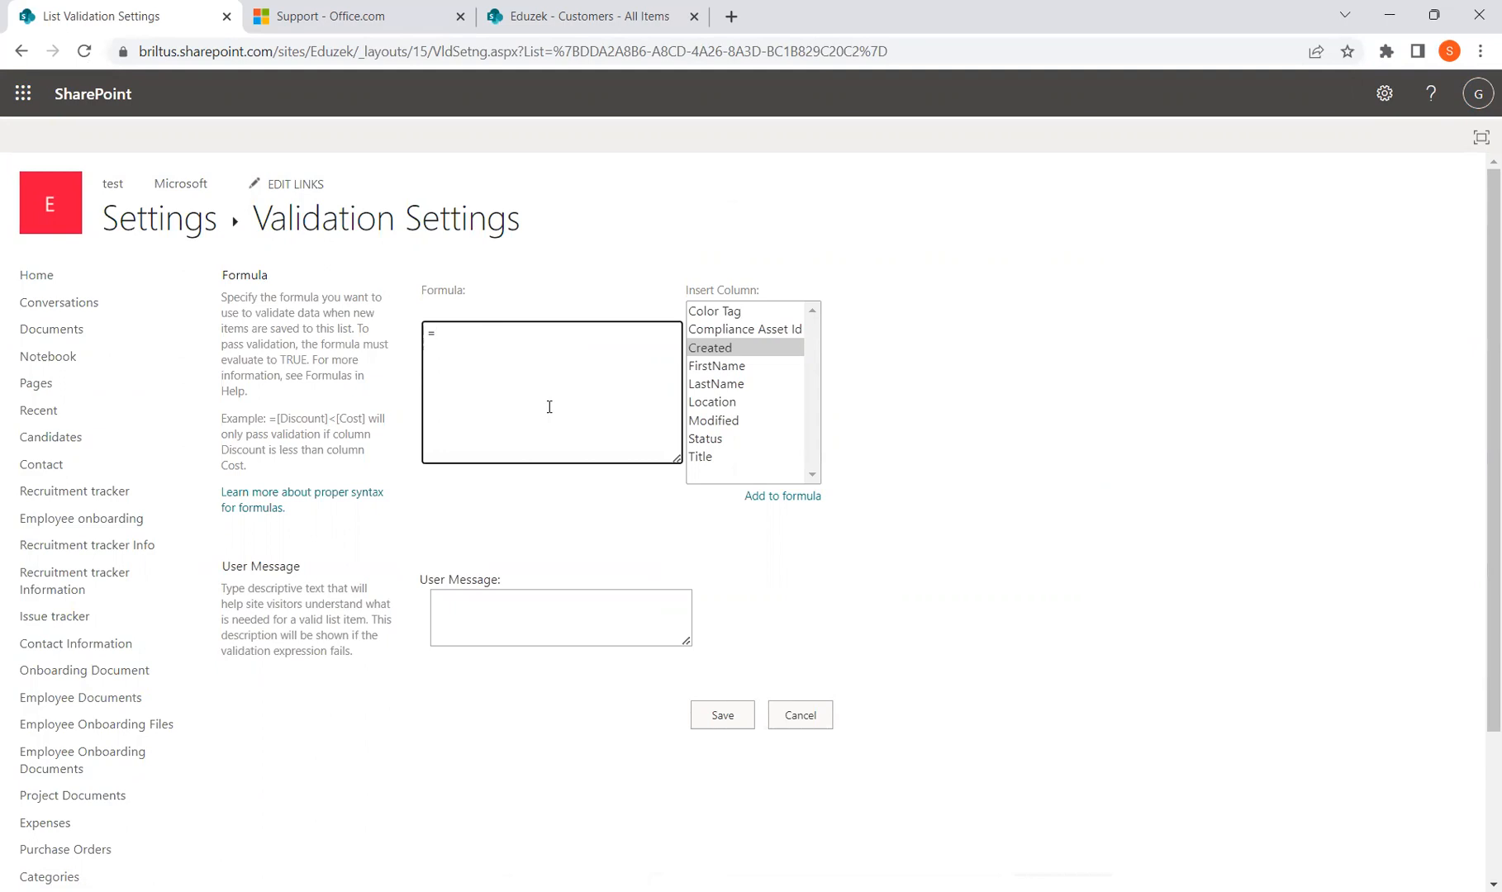
Type the list validation formula =AND(Location="India", Status="Approved") into the Formula box
type("=AND(Location=\"\"India\",")
type("Status=\"Approve\"")
key("Left")
type("Approved\")")
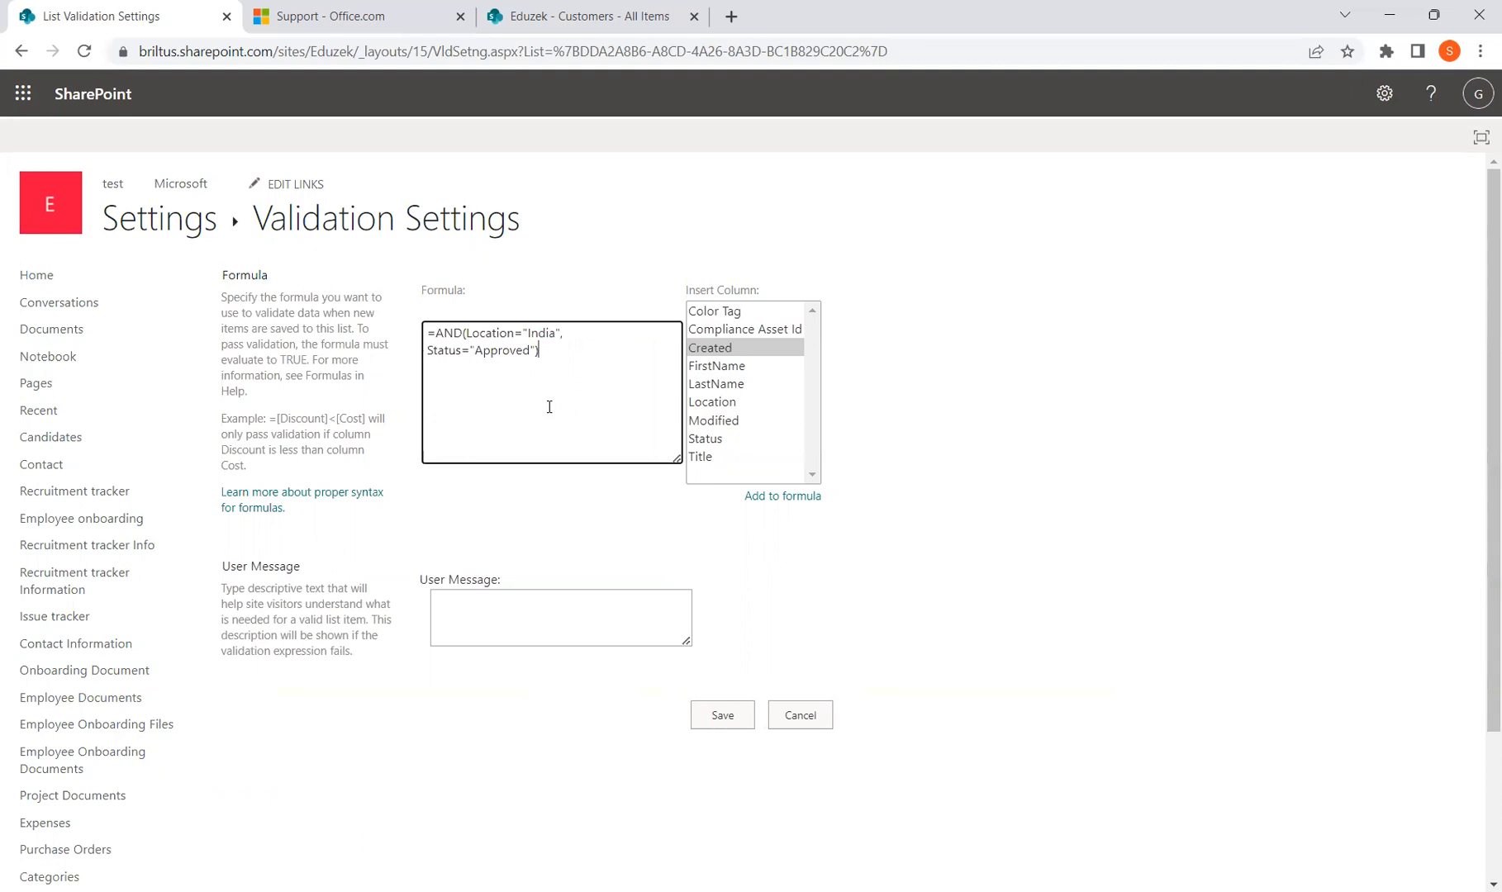
left_click_drag(552, 352, 434, 326)
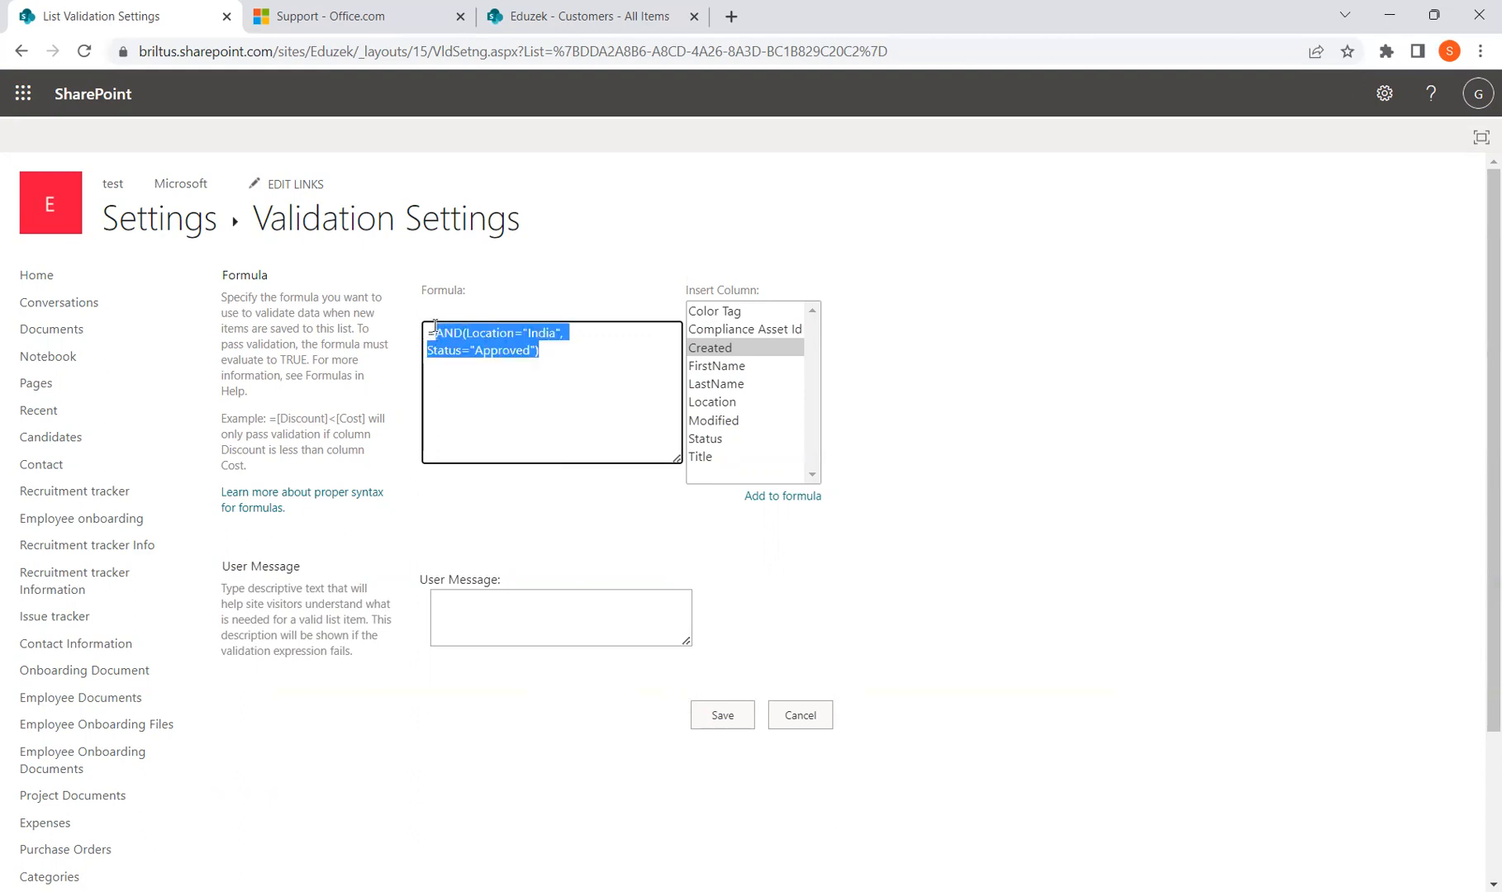
left_click(556, 350)
left_click_drag(556, 350, 339, 318)
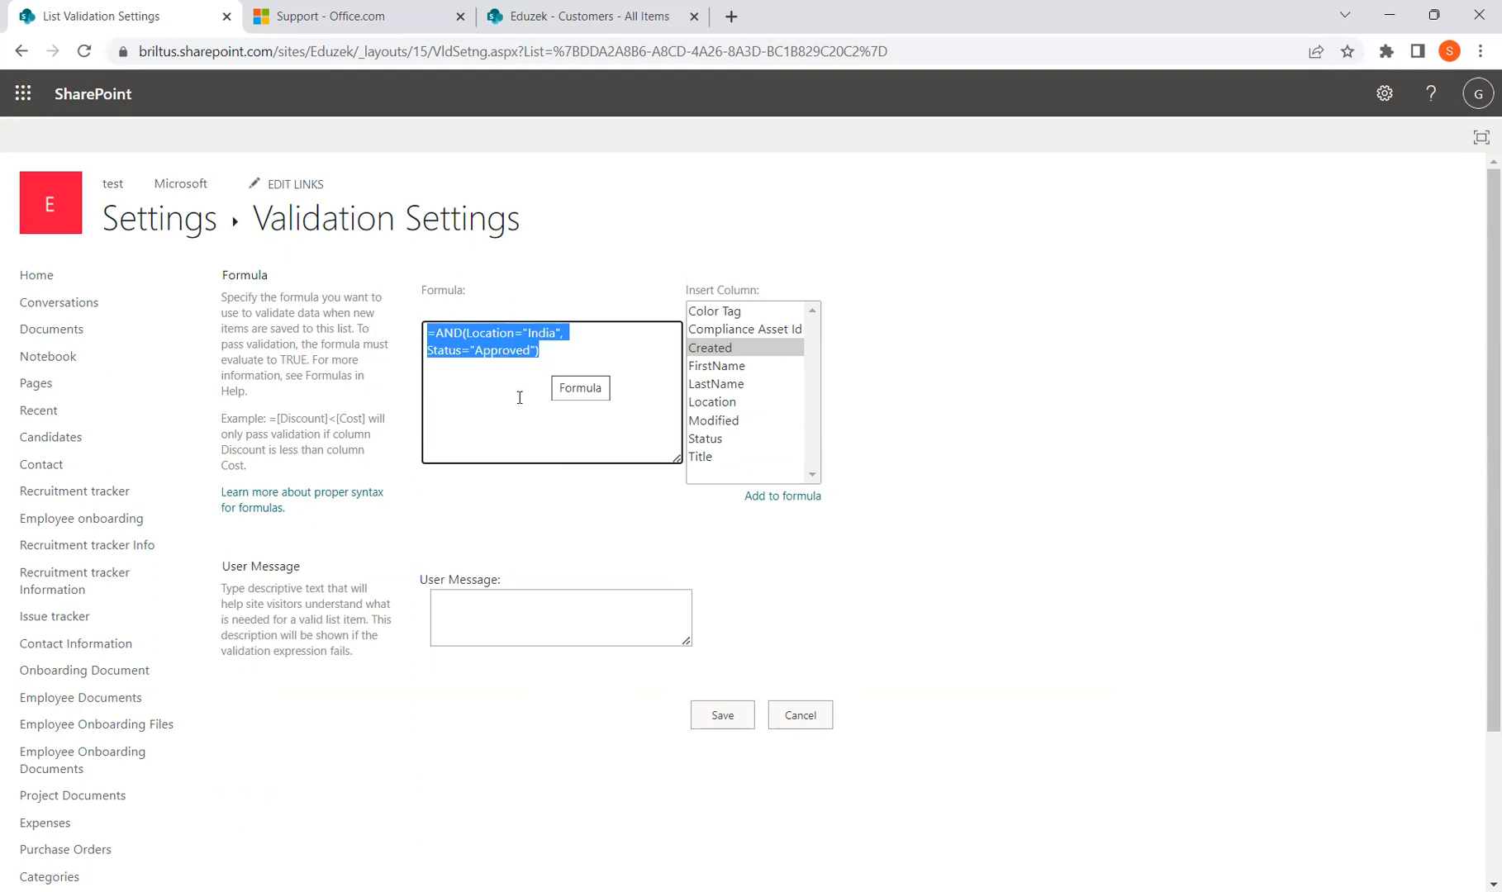
left_click(593, 618)
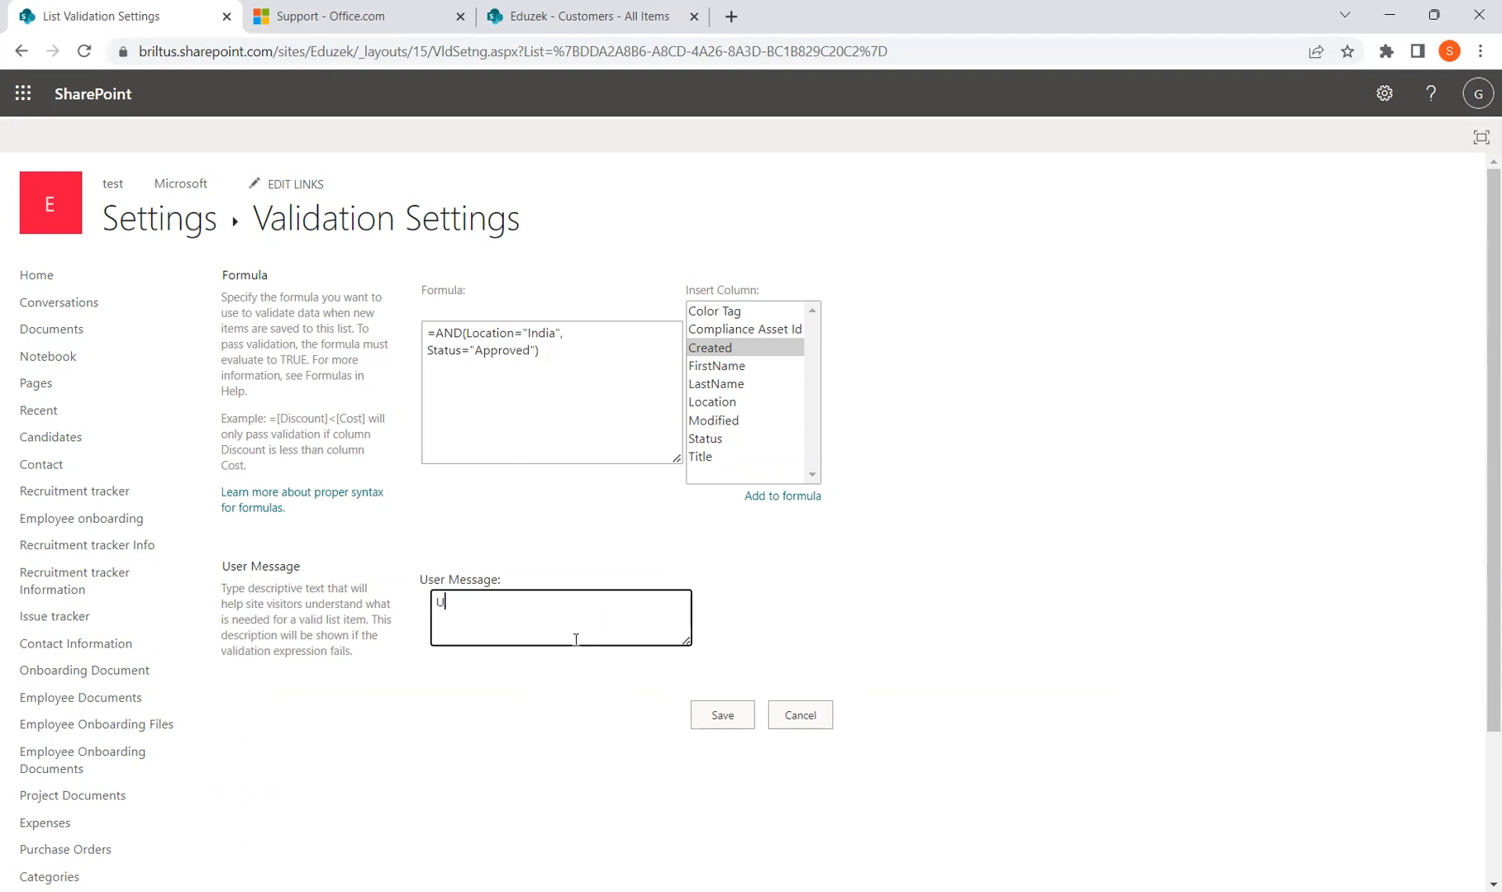
Enter the message 'Location should be India and Status should be approved', save, and return to Customers
type("Location should be India and Status w")
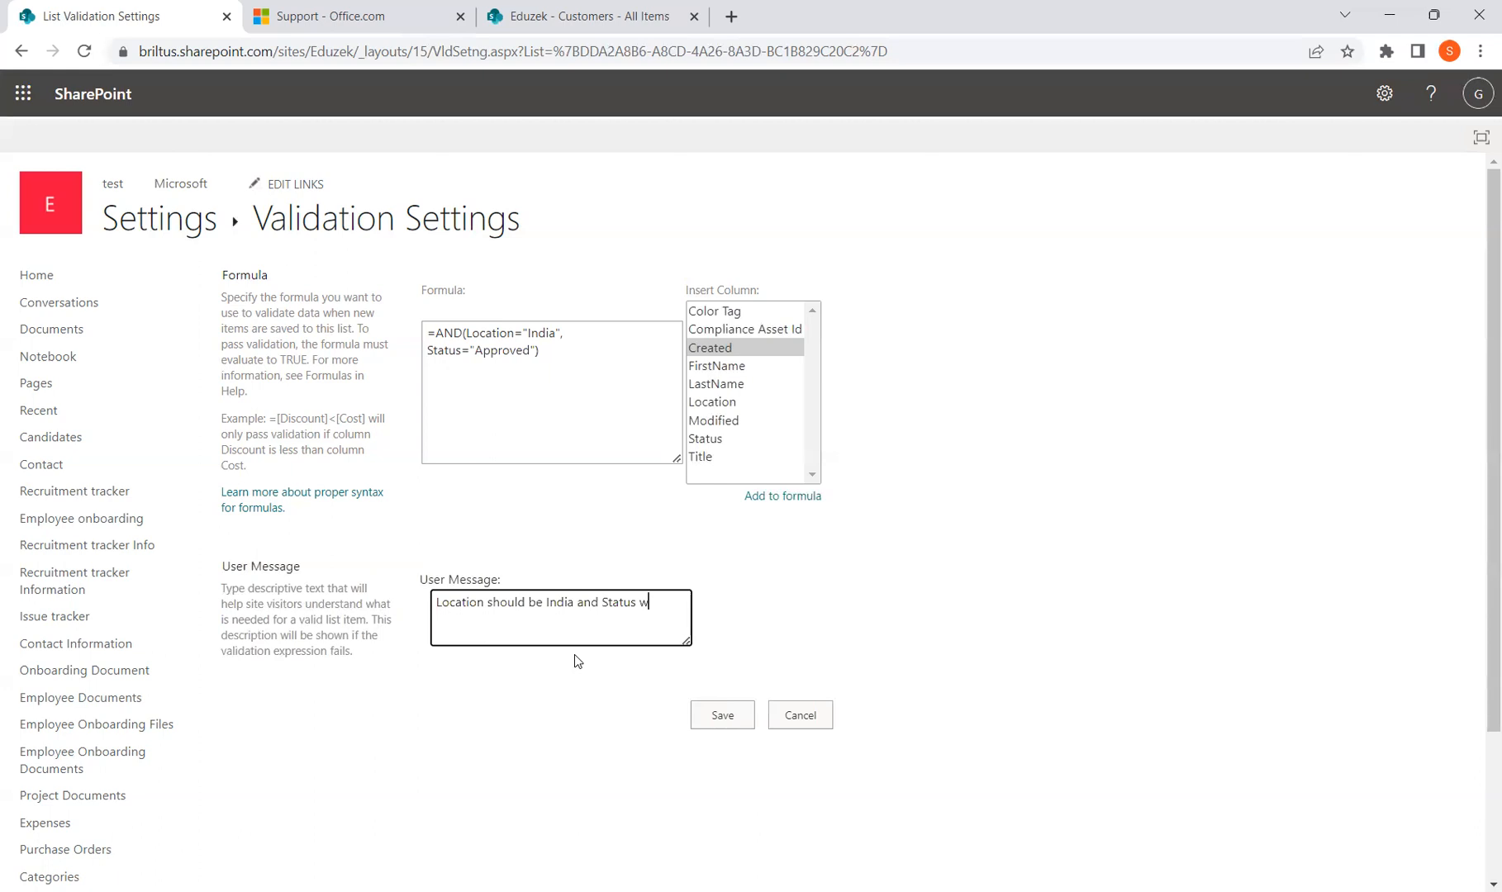
key("BackSpace")
type("should be approved")
left_click(708, 712)
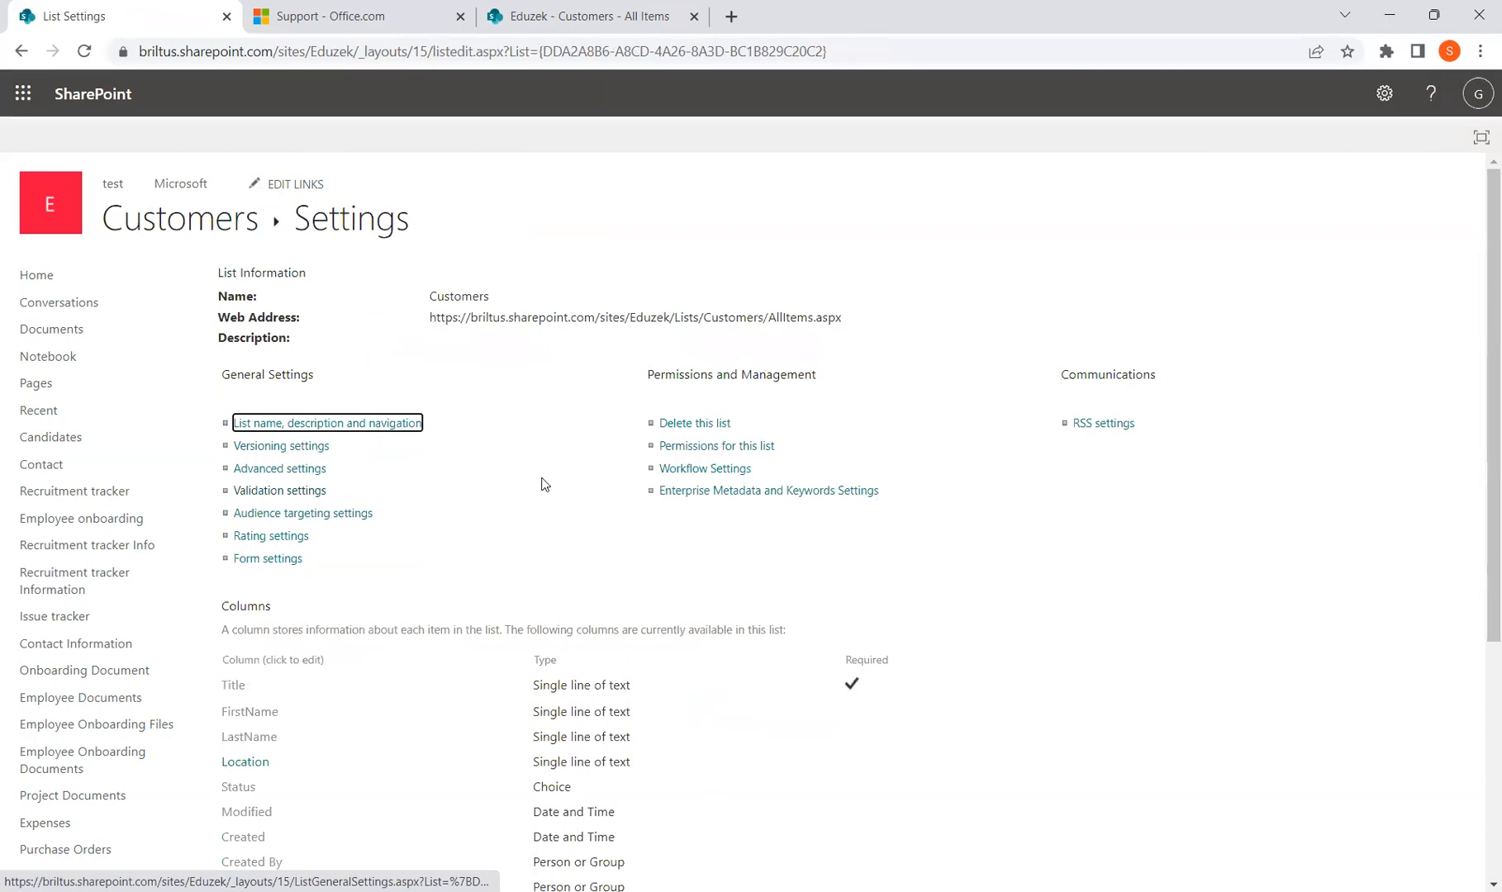
left_click(219, 223)
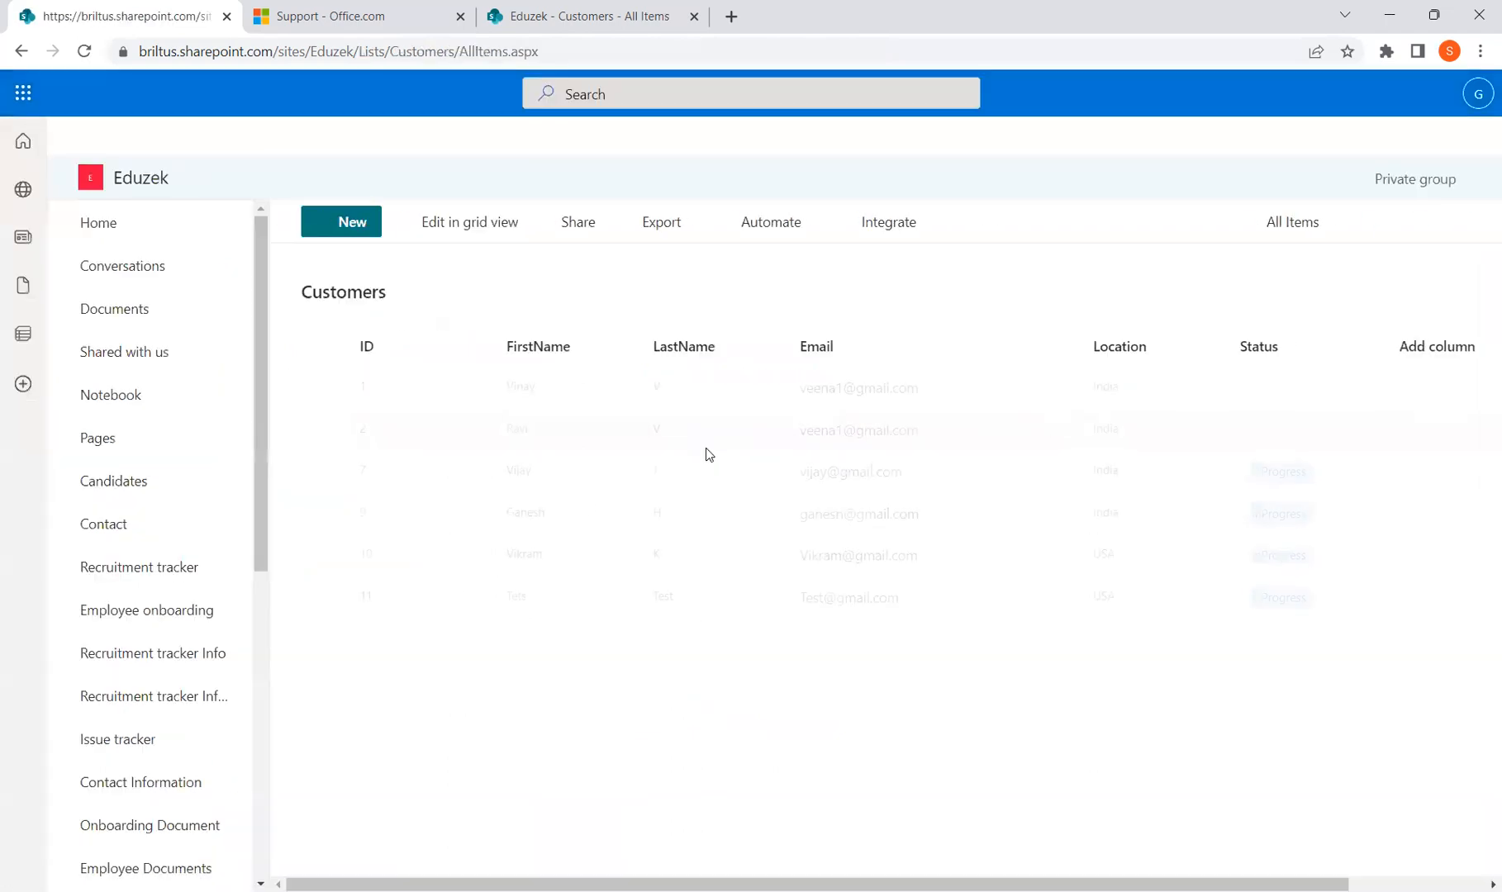
Fill a new item with email, names 'test', Location USA and Status InProgress, then try saving
left_click(343, 221)
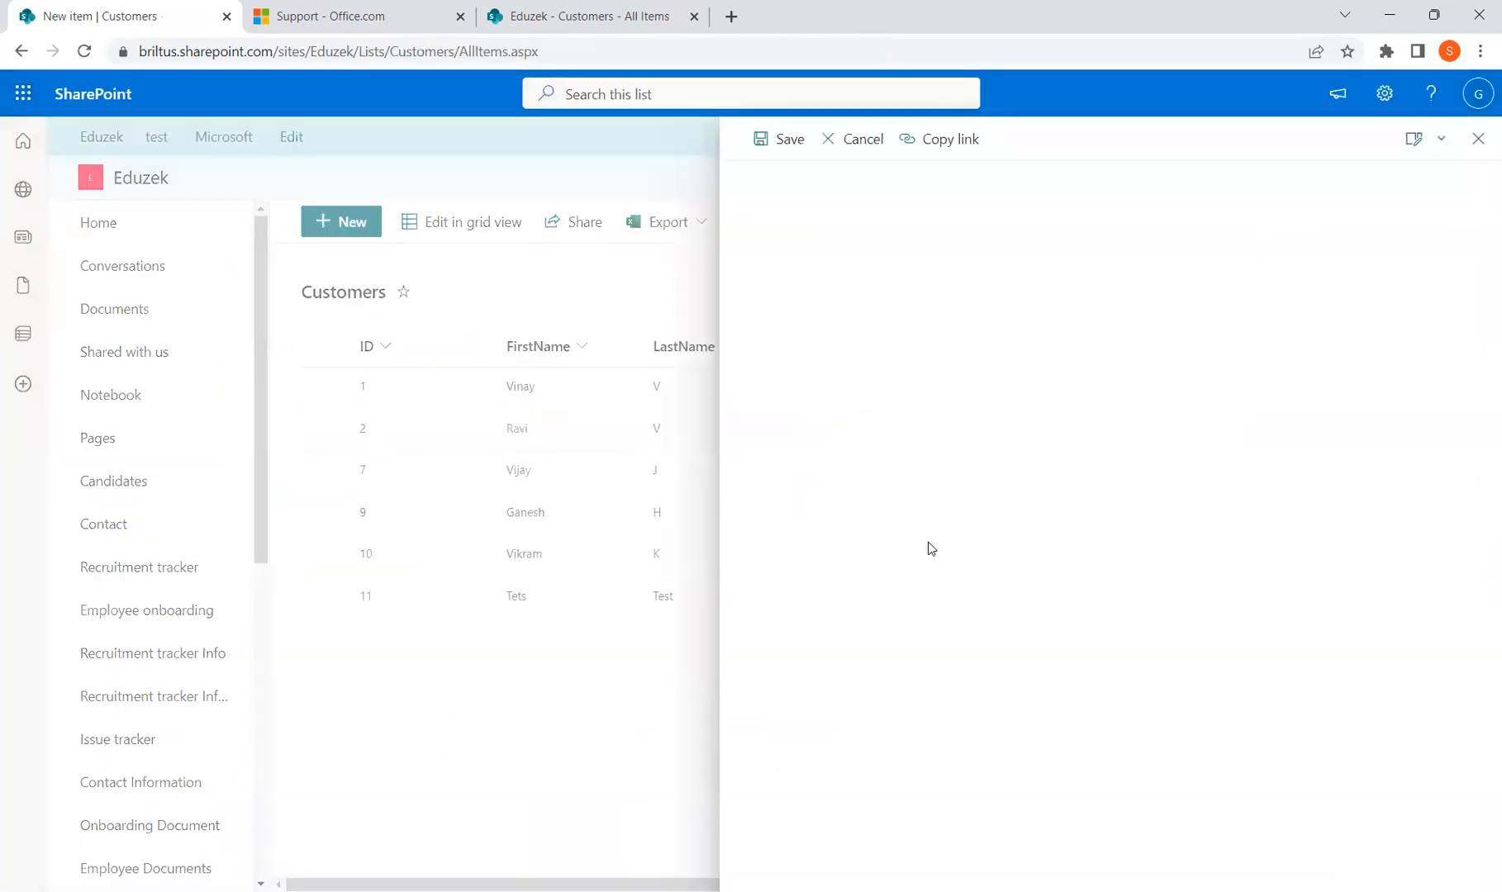
type("te")
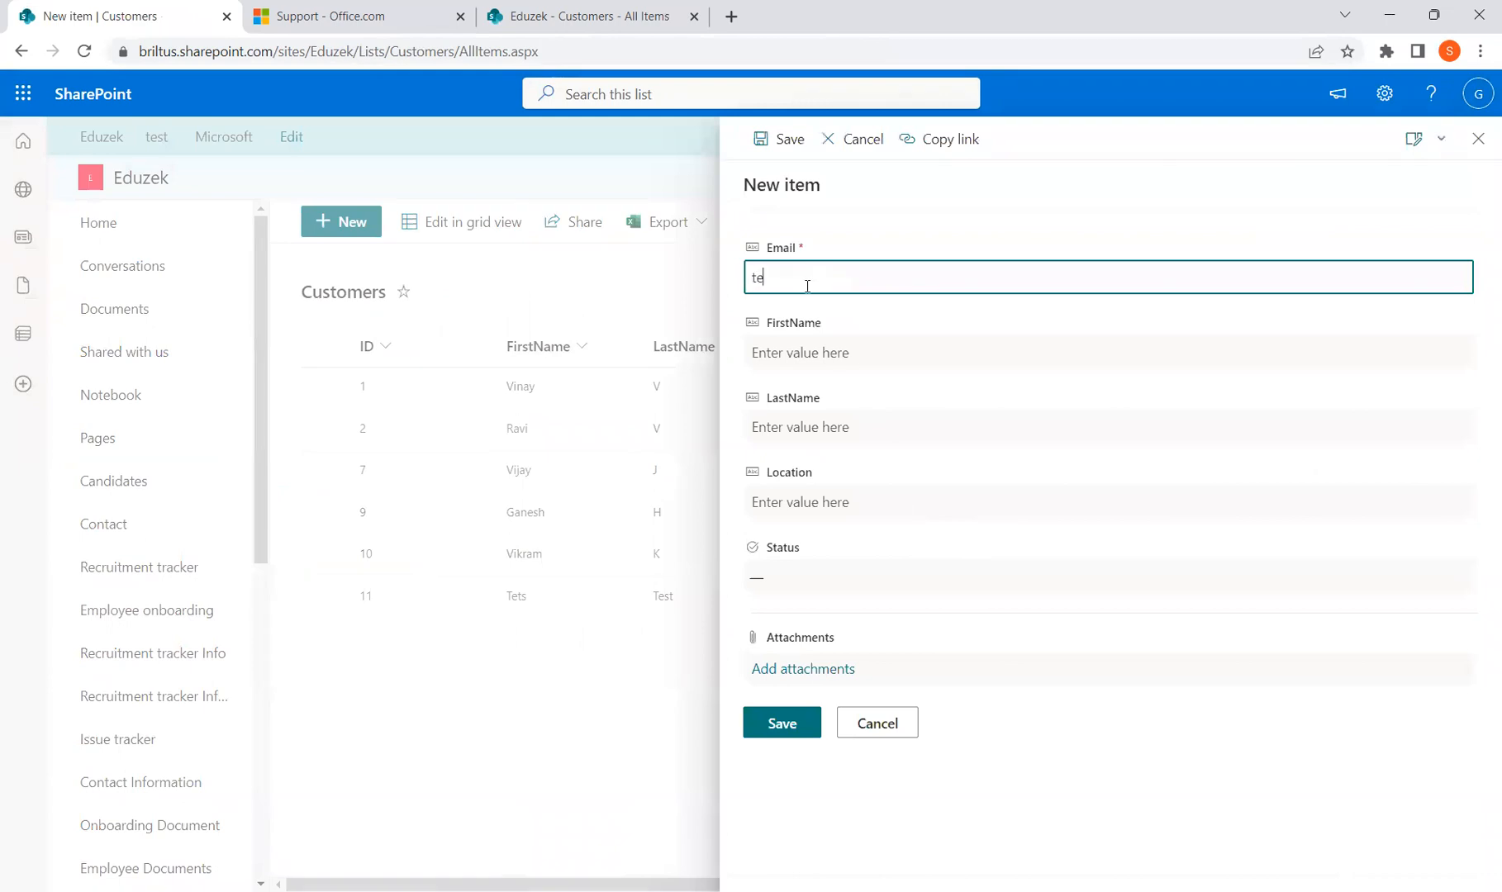
type("st@gmail.com")
key("Tab")
type("test")
key("Tab")
type("test")
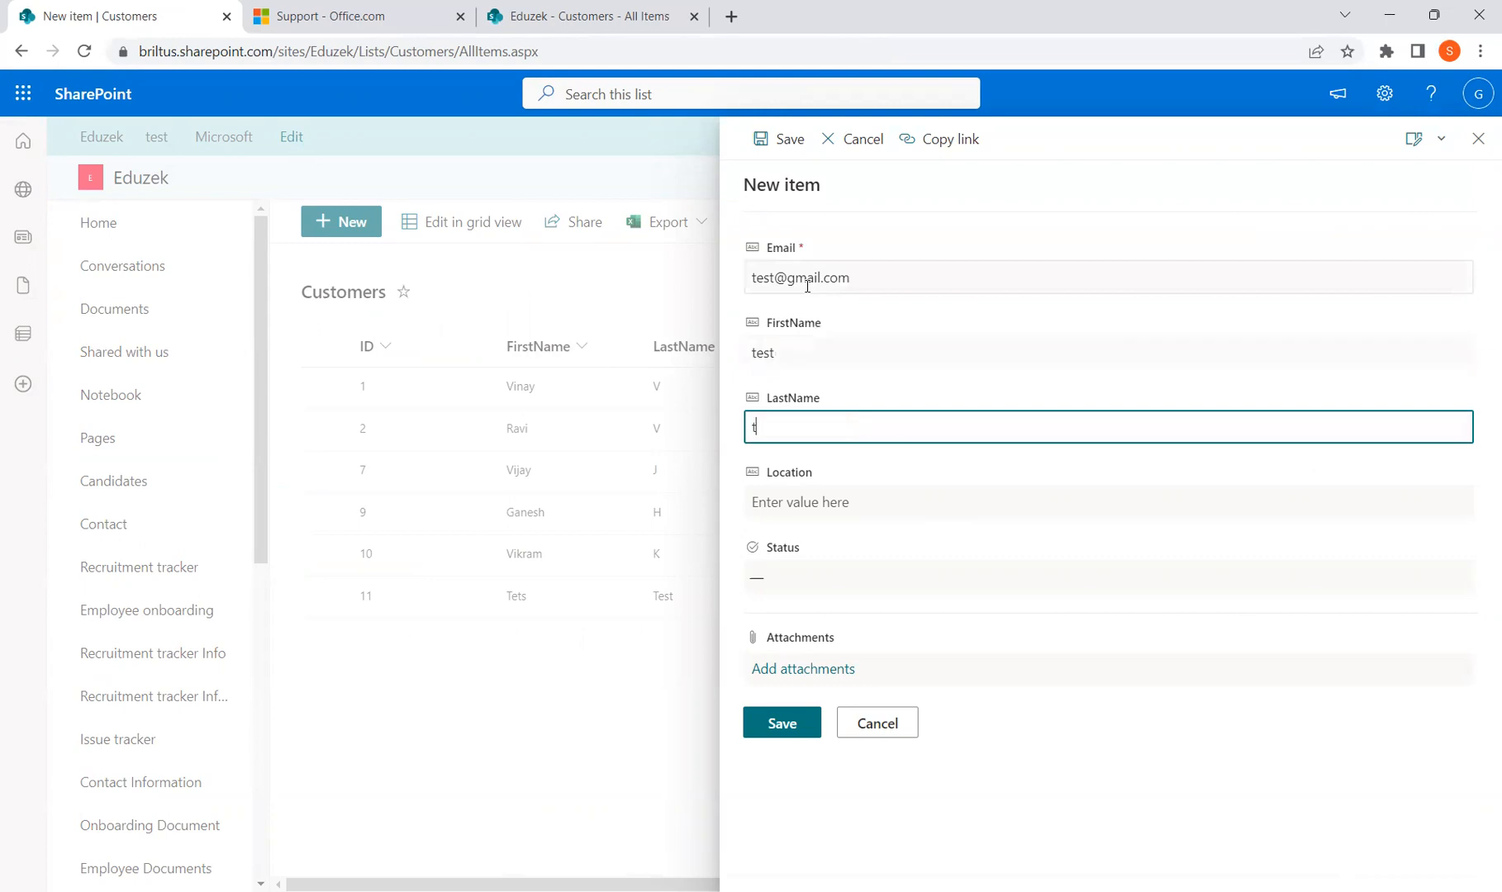
key("Tab")
type("U")
key("BackSpace")
type("USA")
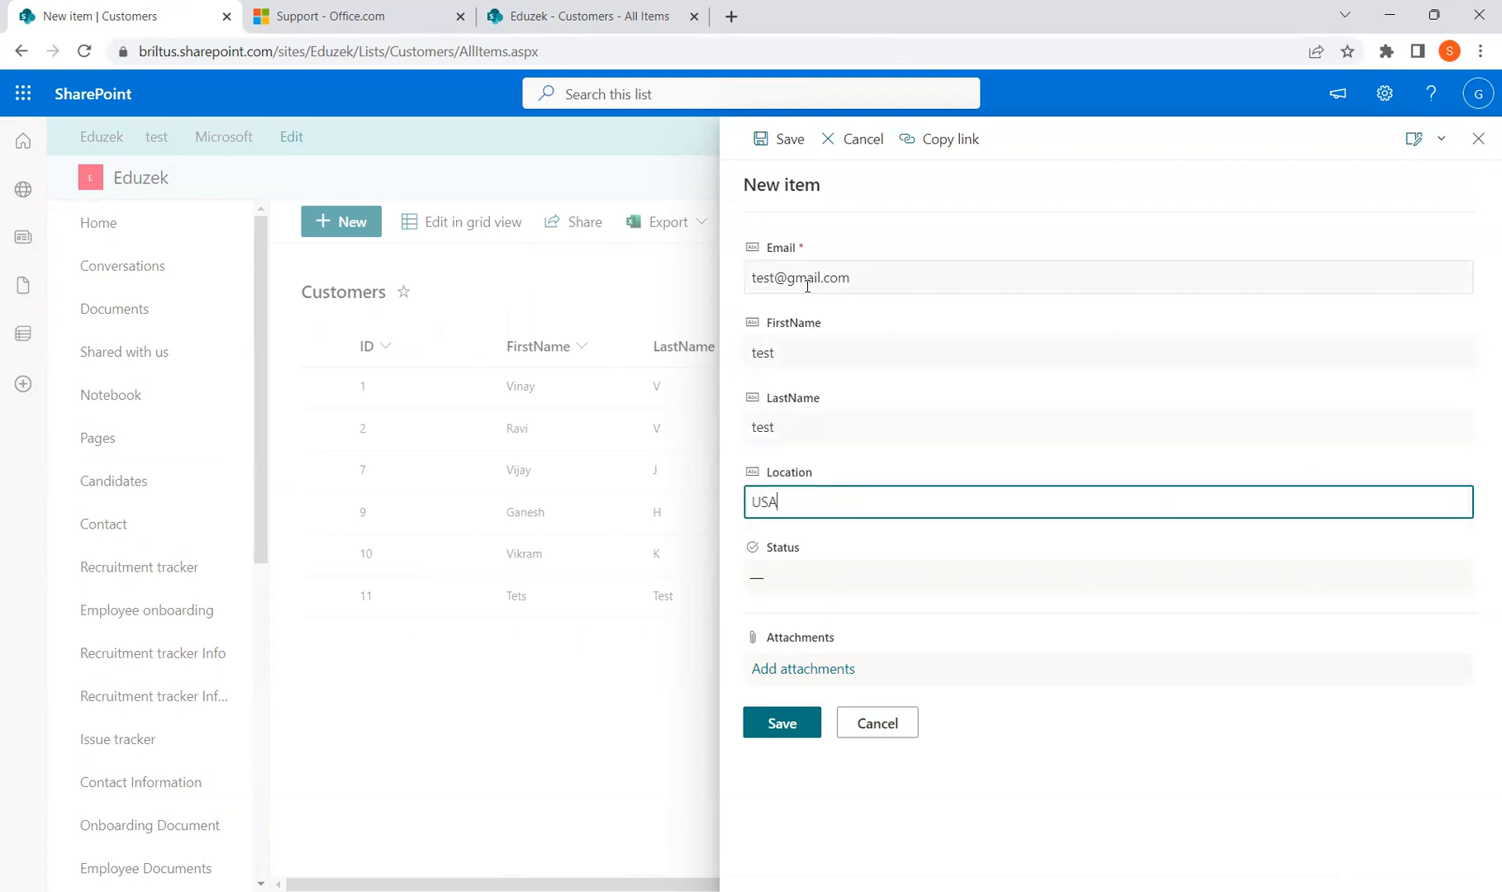
key("Tab")
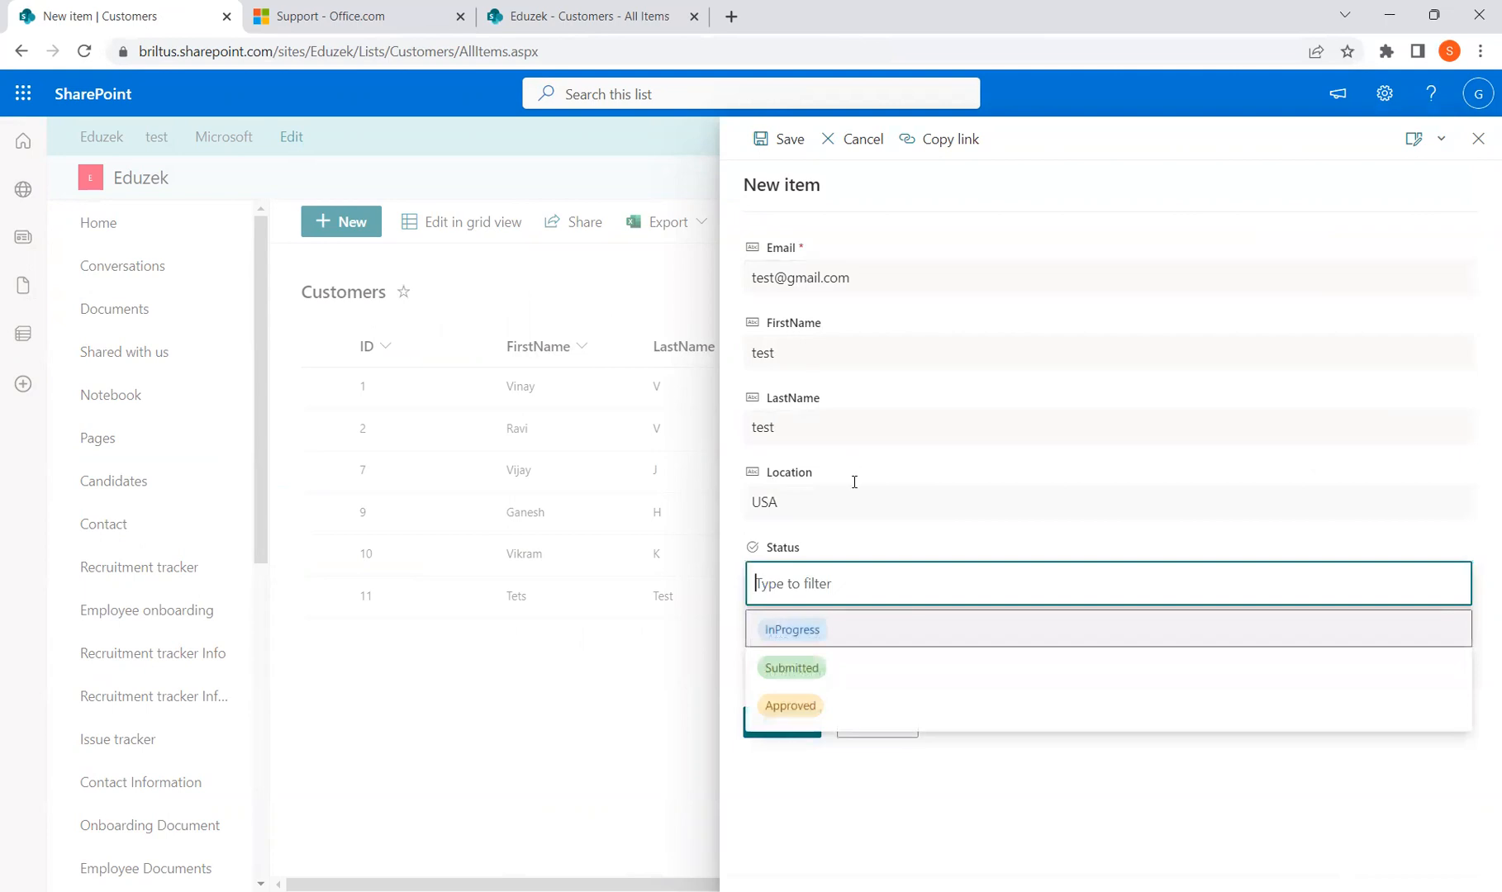
left_click(845, 641)
left_click(792, 727)
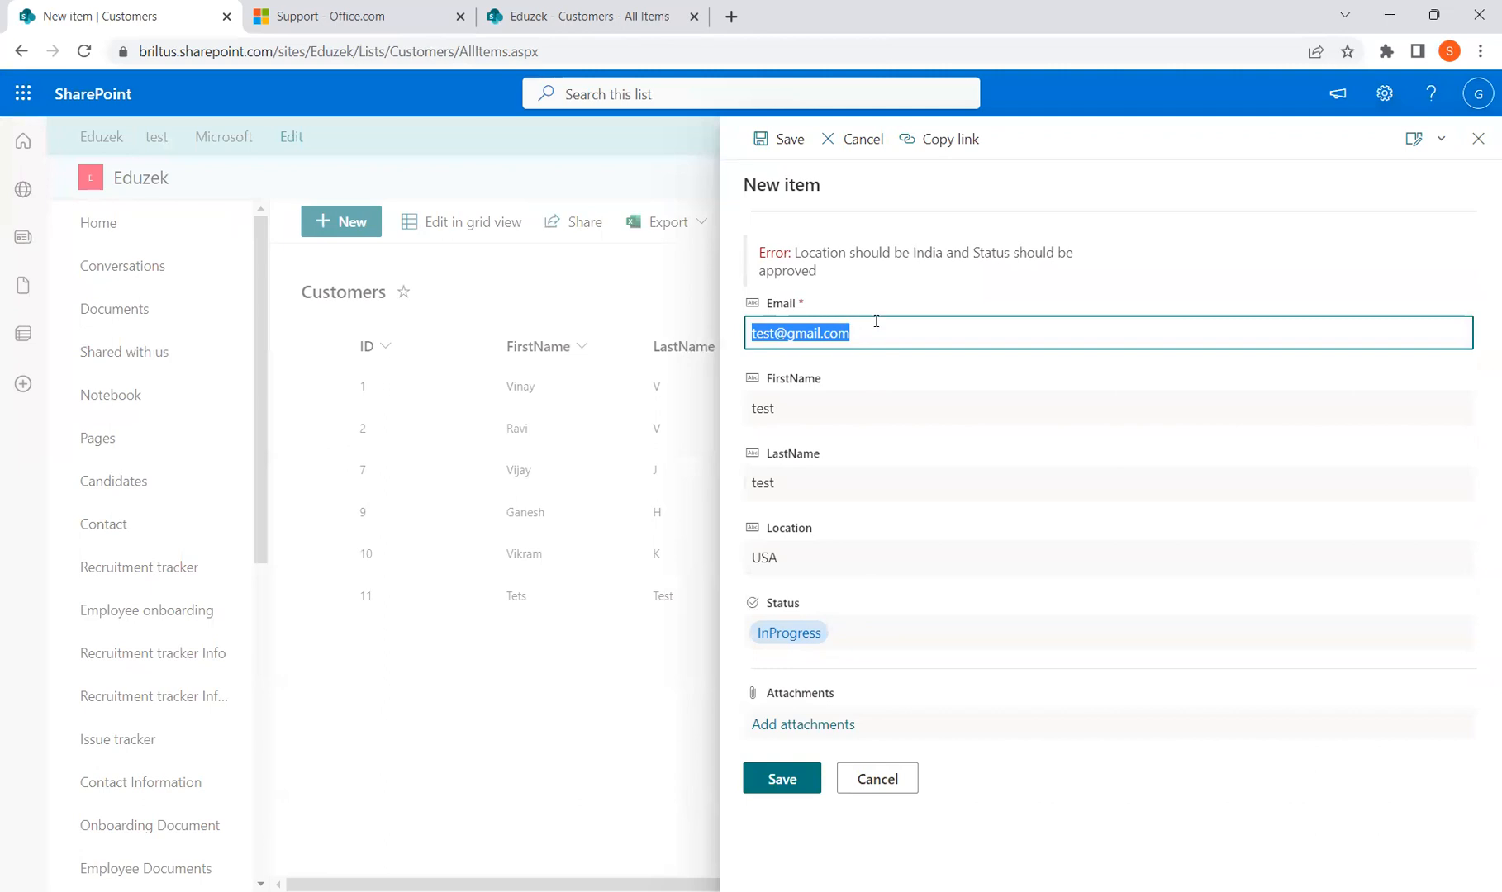
After the validation error, set LastName to Test, Location India, Status Approved, and save
key("Tab")
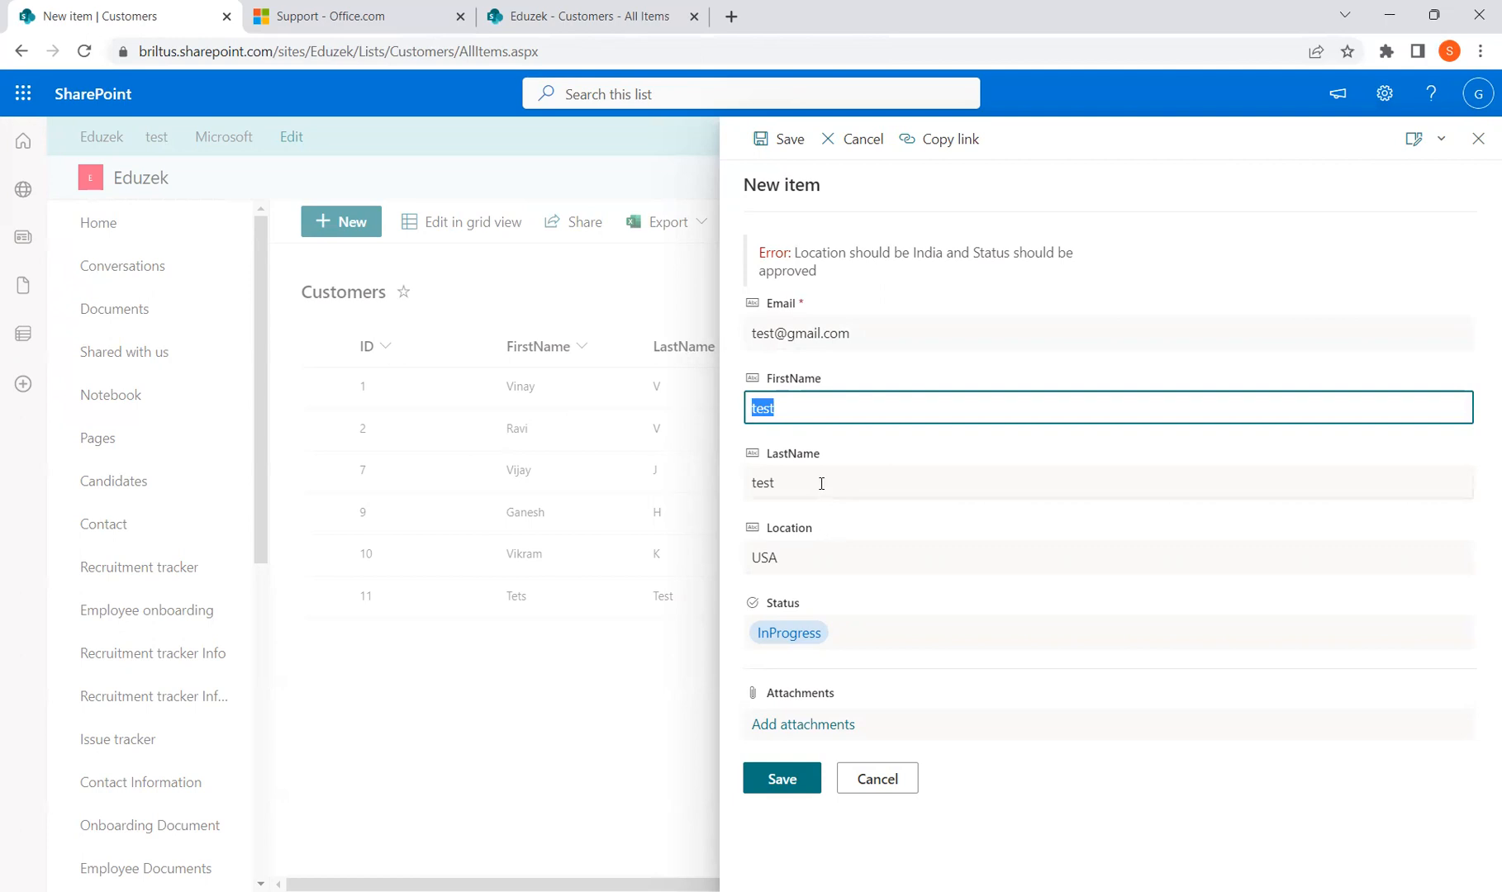
key("Tab")
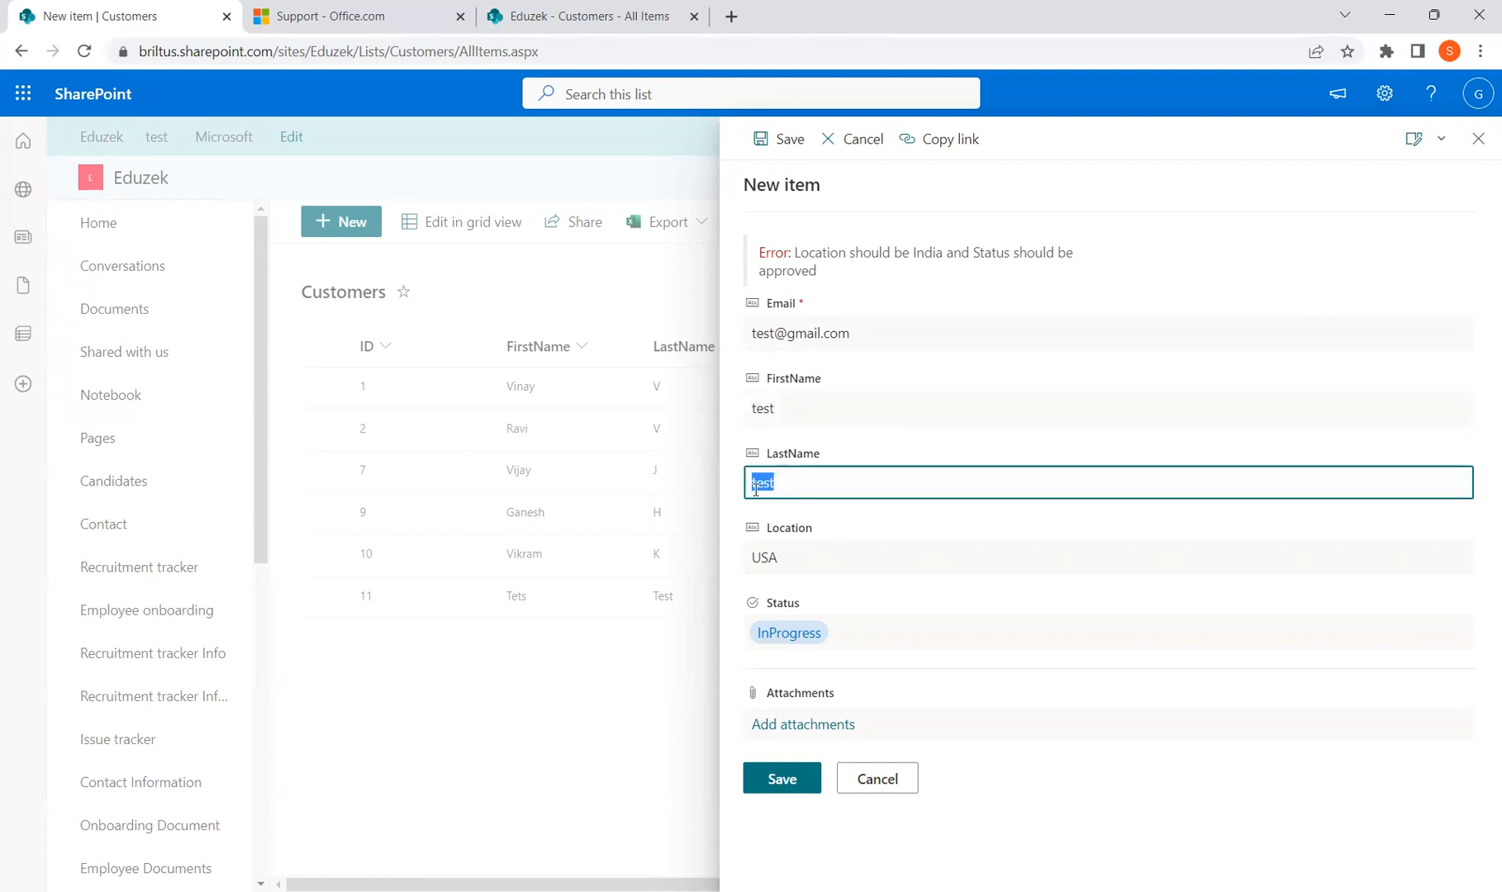
type("India")
key("ctrl+a")
type("Test")
key("Tab")
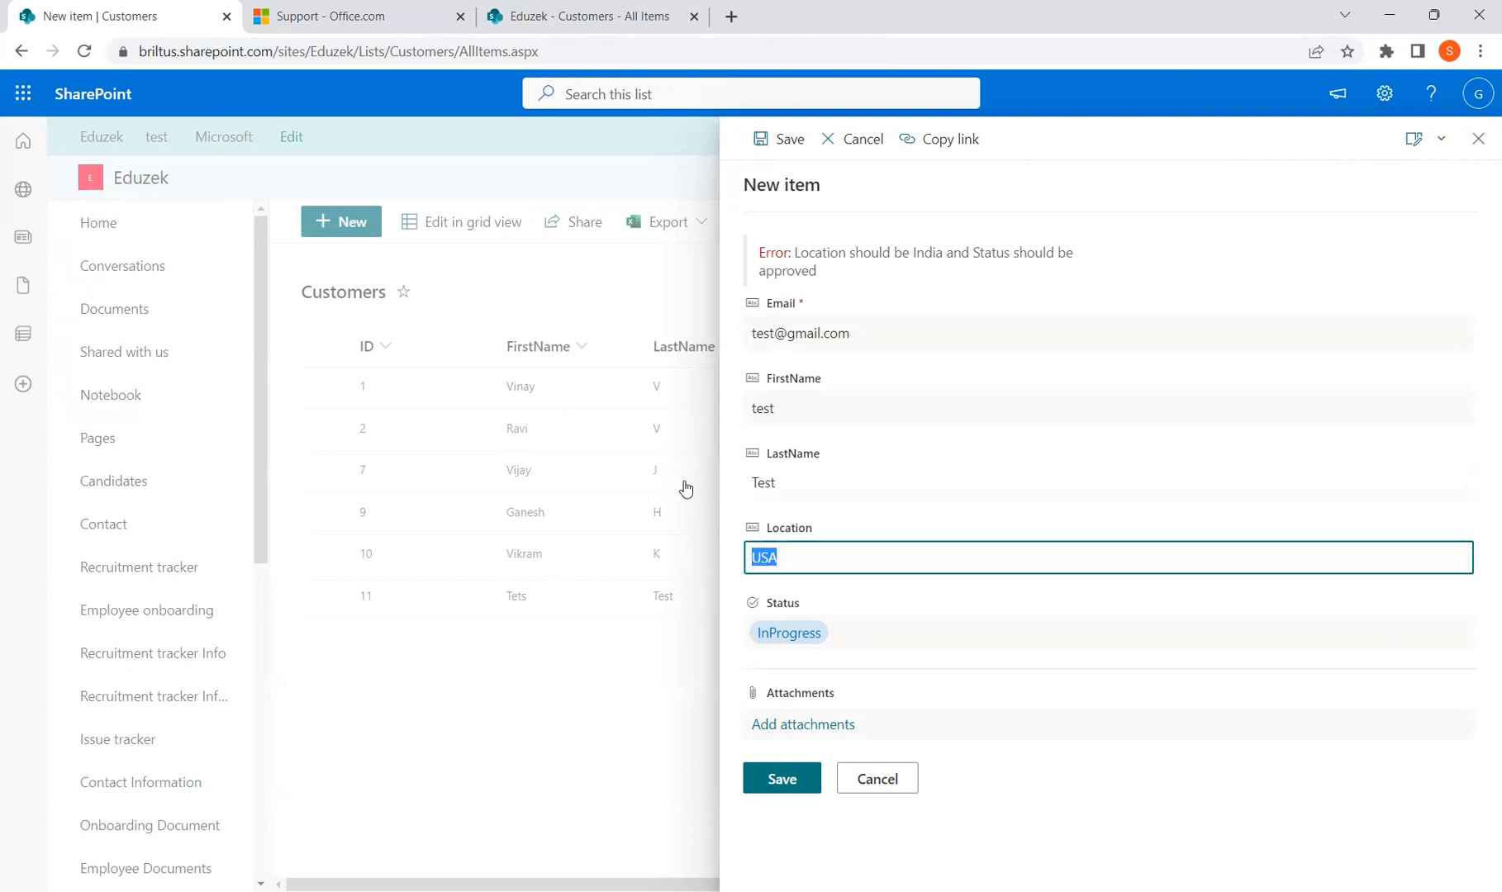
type("India")
left_click(915, 638)
left_click(791, 761)
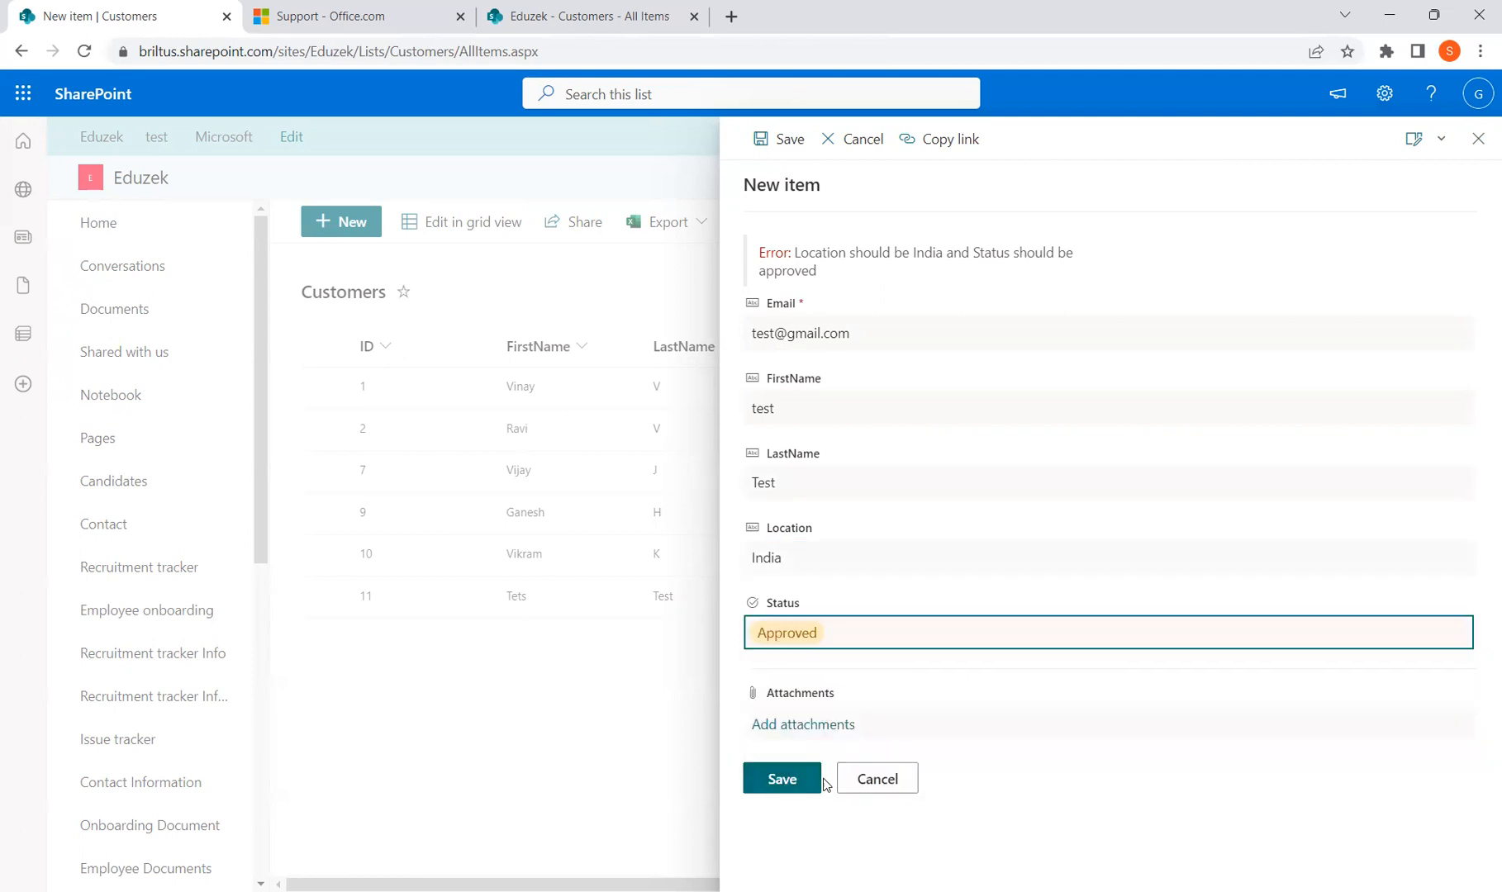
left_click(791, 781)
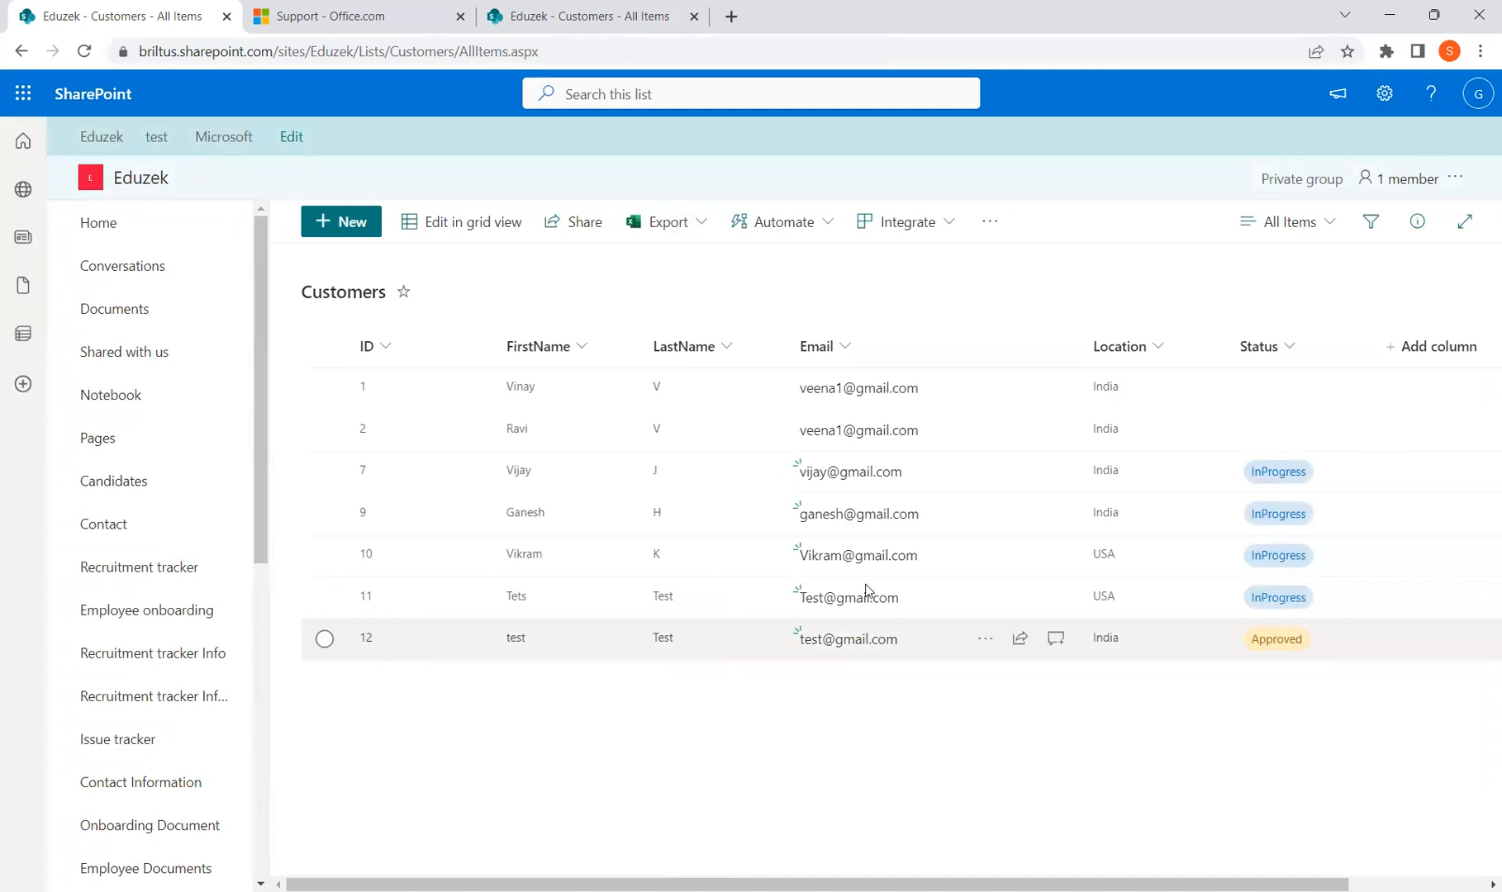
Reopen the Customers list's Validation Settings to review the saved India/Approved formula and message
left_click(1384, 94)
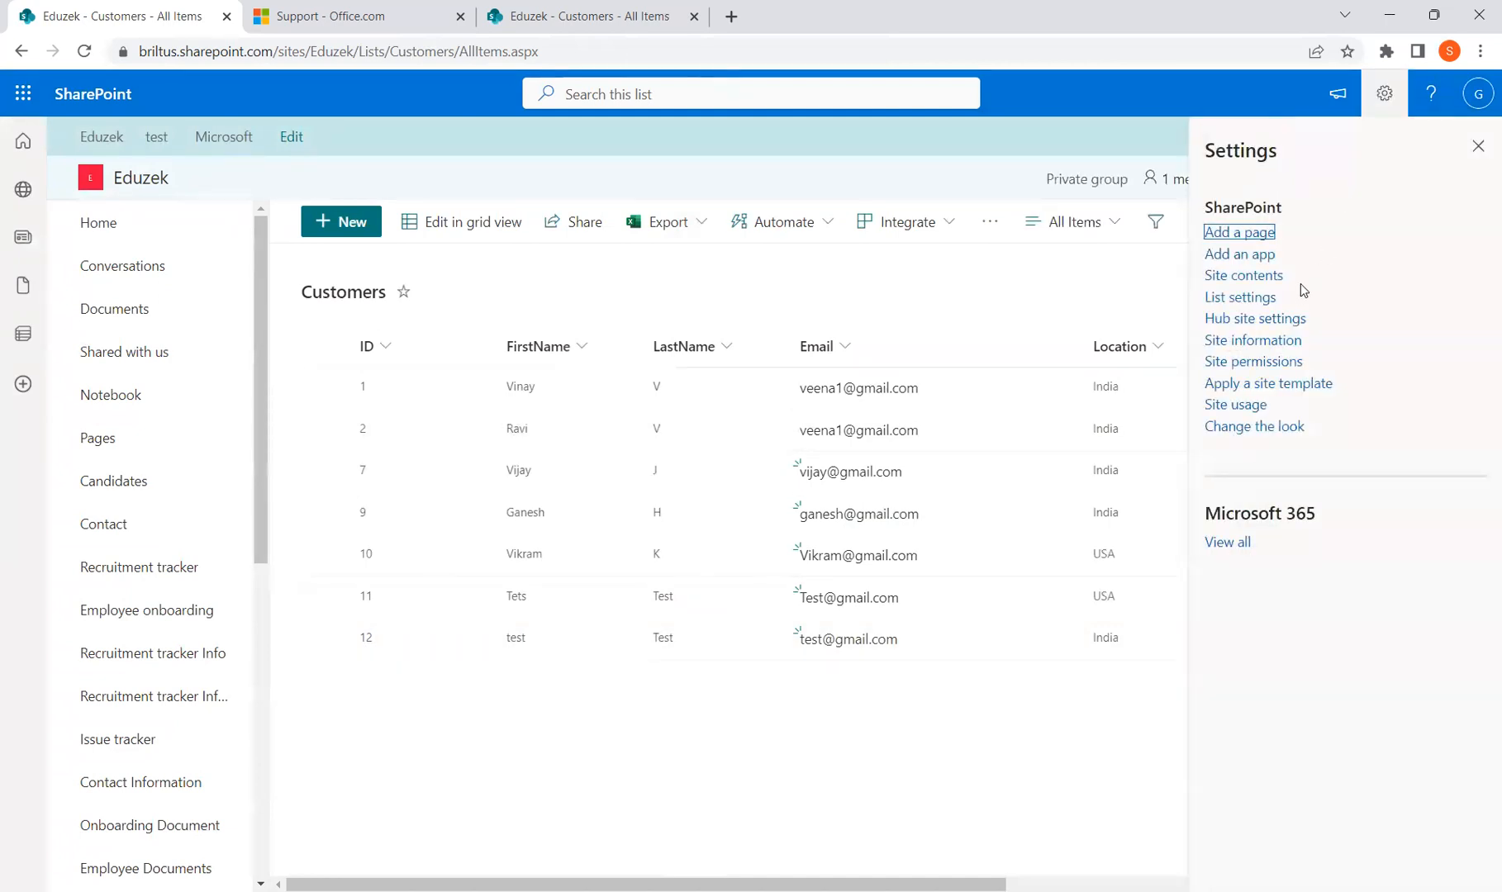
left_click(1276, 302)
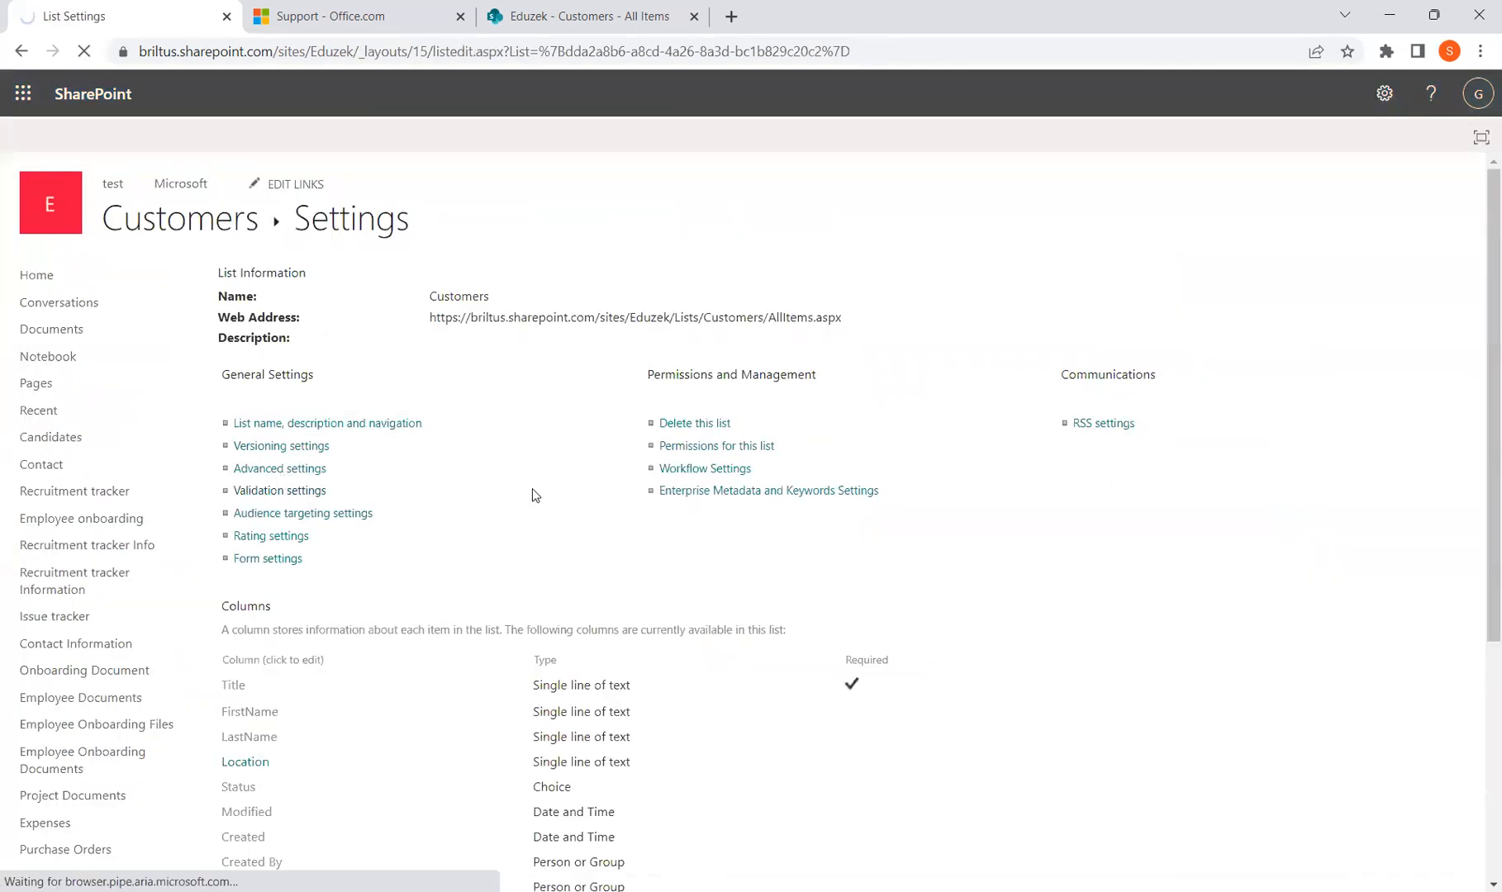
left_click(302, 492)
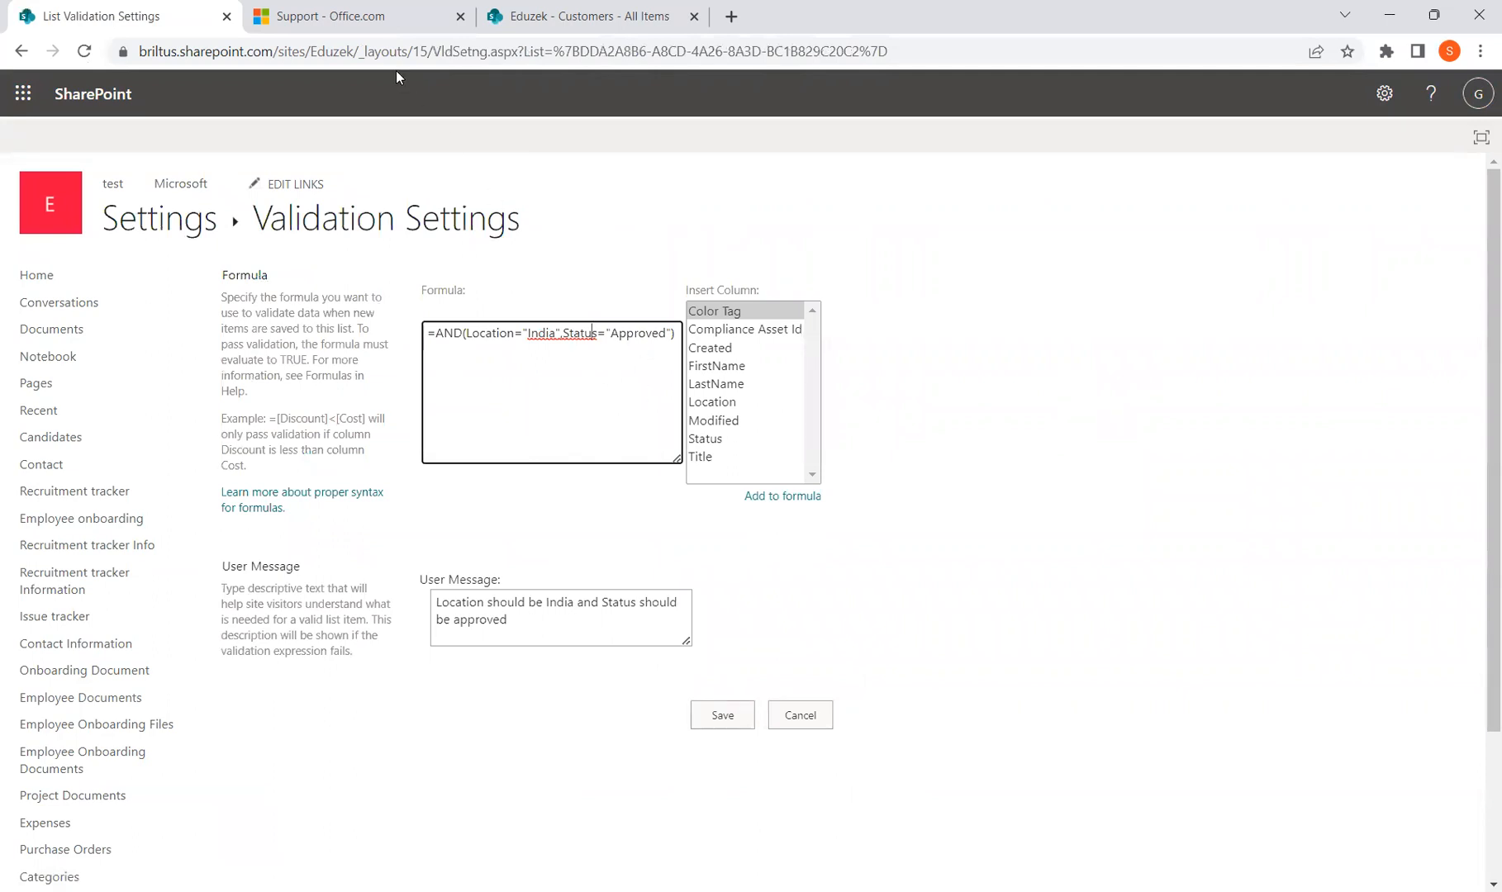
left_click(403, 8)
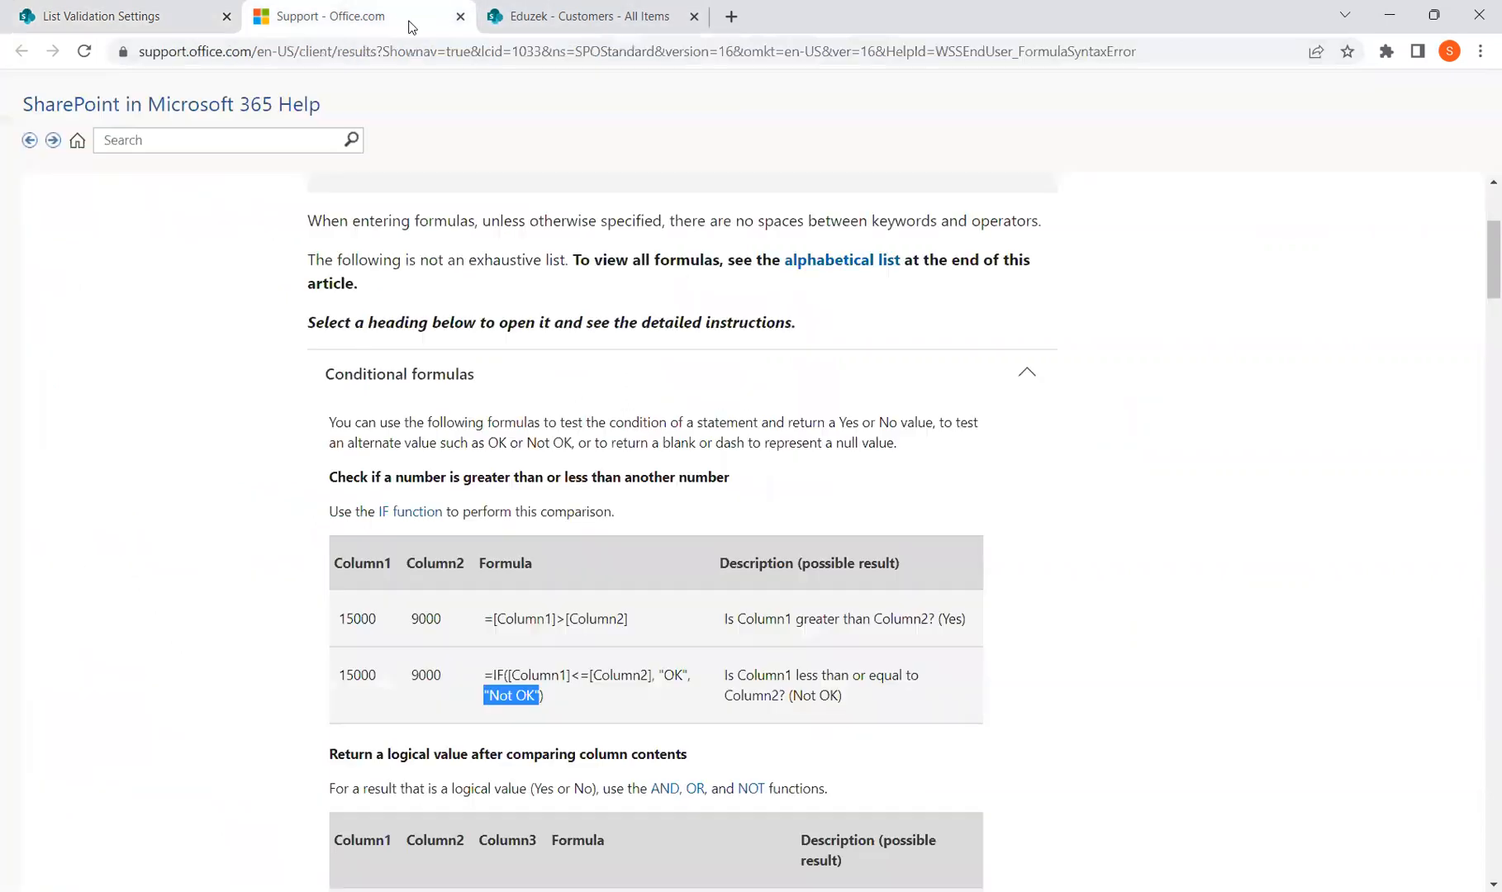
Collapse the Conditional formulas section and expand the Date and time formulas section
left_click(489, 388)
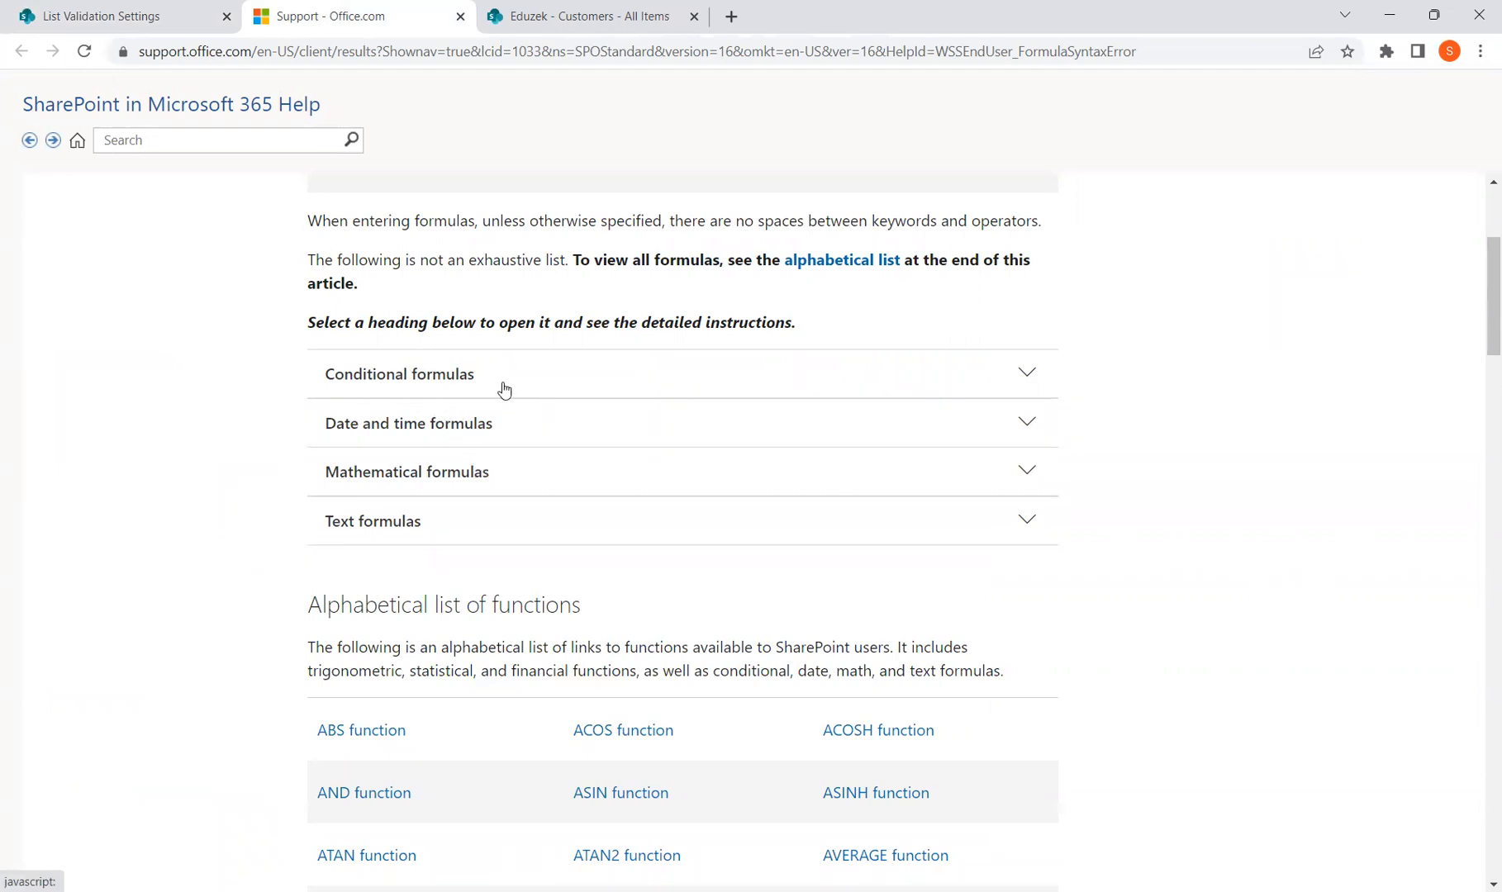
left_click(478, 379)
left_click(475, 380)
left_click(449, 431)
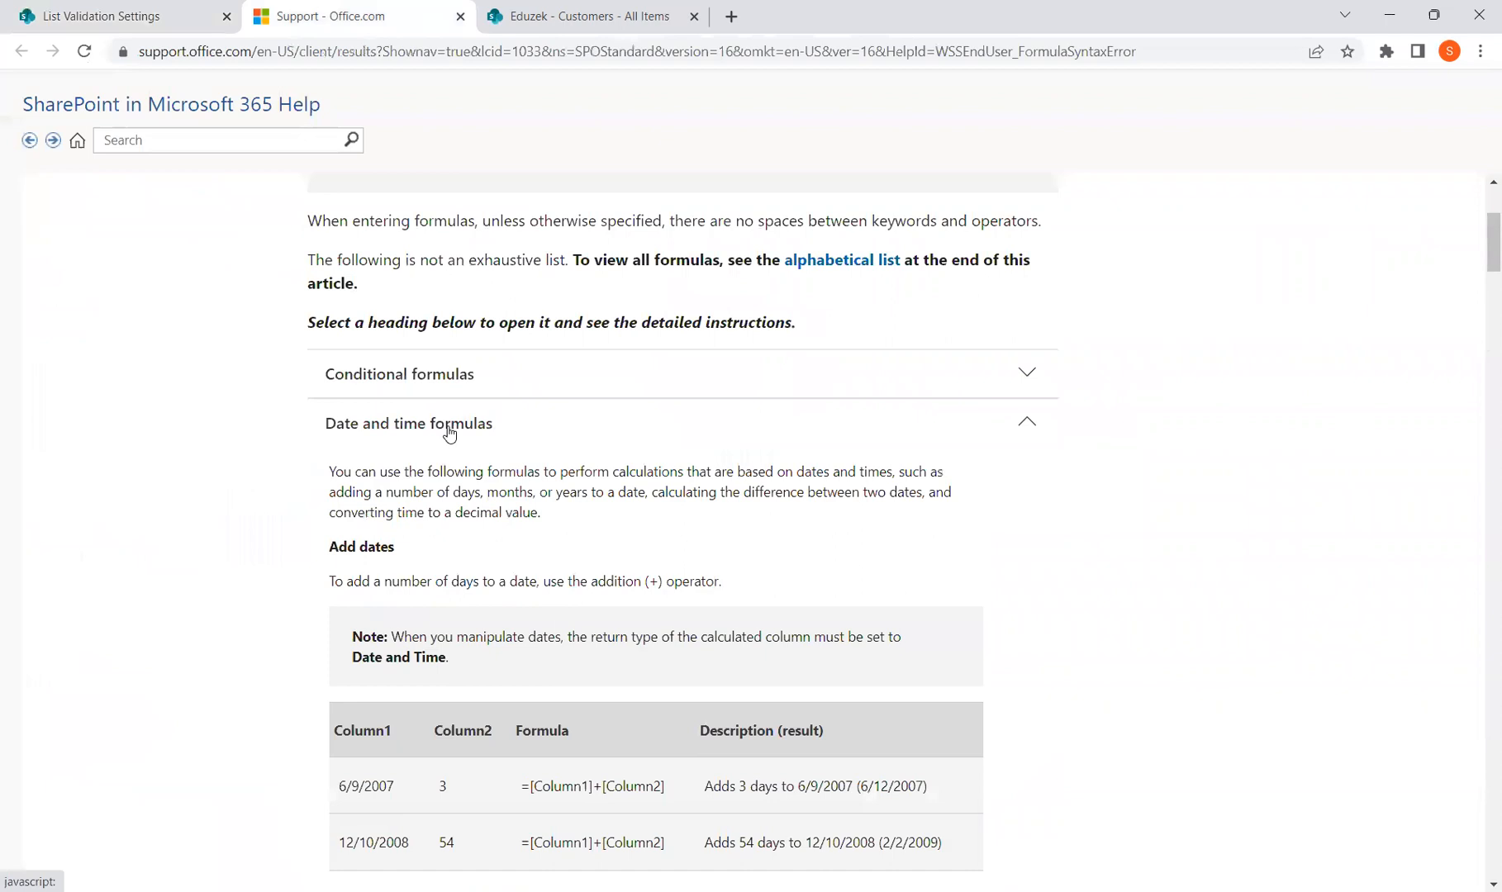
left_click(448, 431)
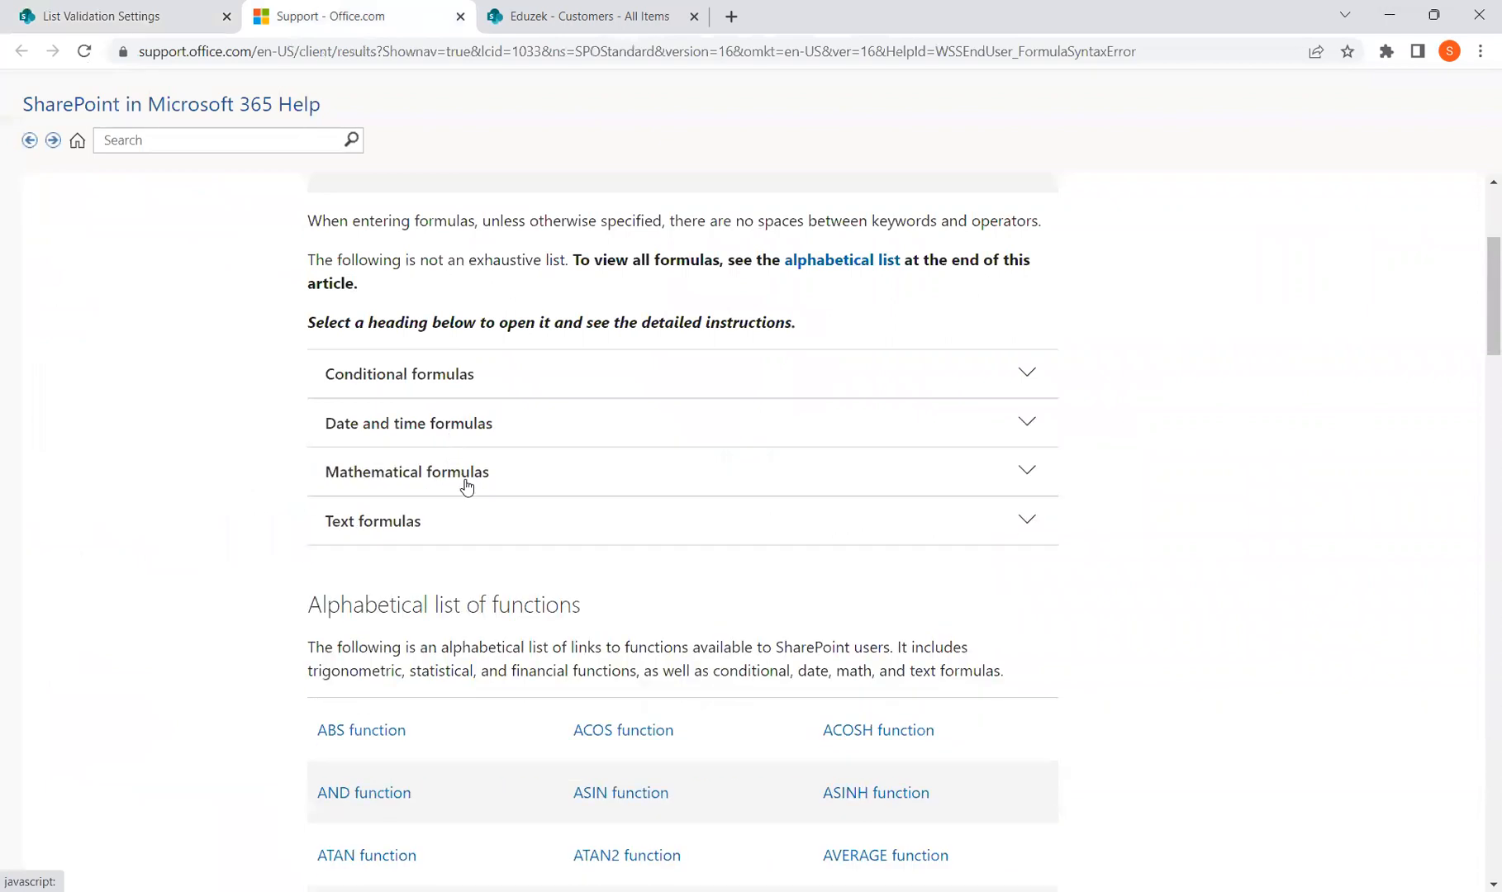
left_click(430, 425)
Highlight the date-addition examples: the start date, the values 3 and 54, and their formulas
scroll(506, 665, "down", 3)
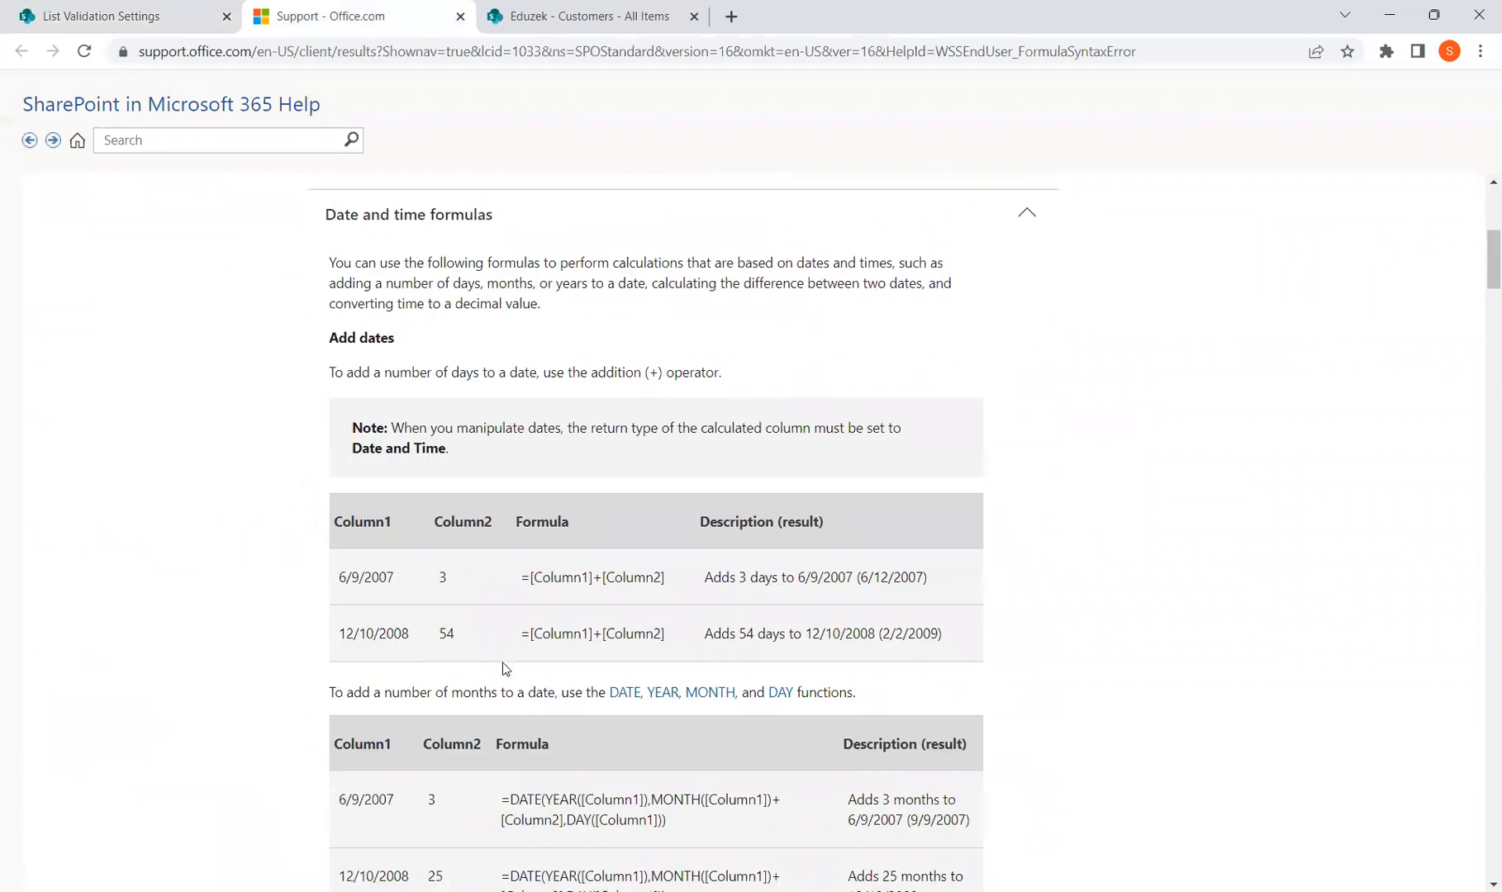
scroll(506, 668, "down", 2)
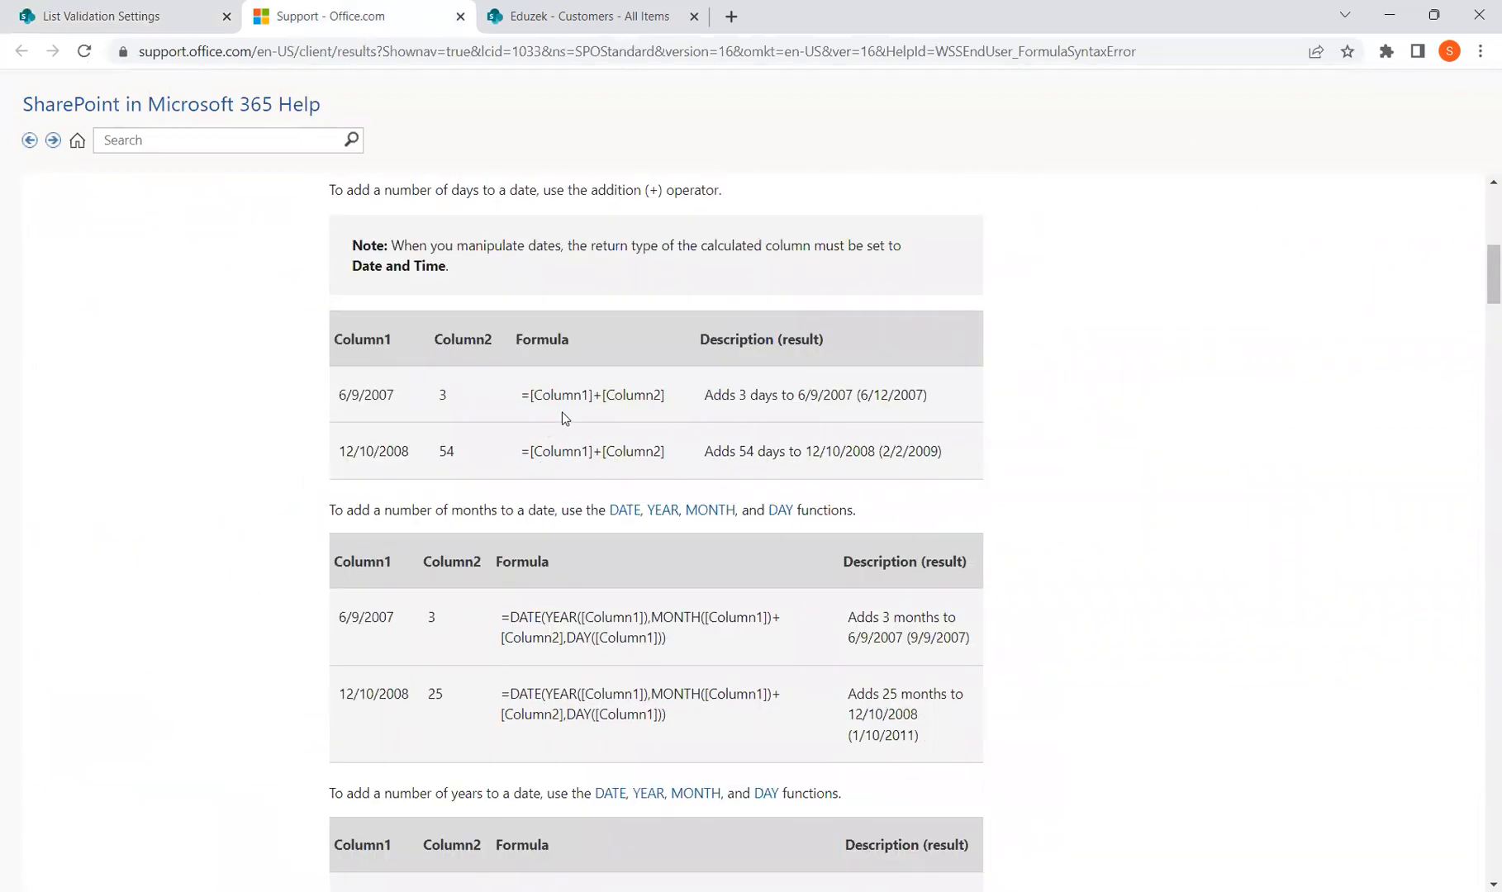
scroll(562, 413, "down", 2)
scroll(562, 413, "up", 2)
scroll(567, 478, "up", 1)
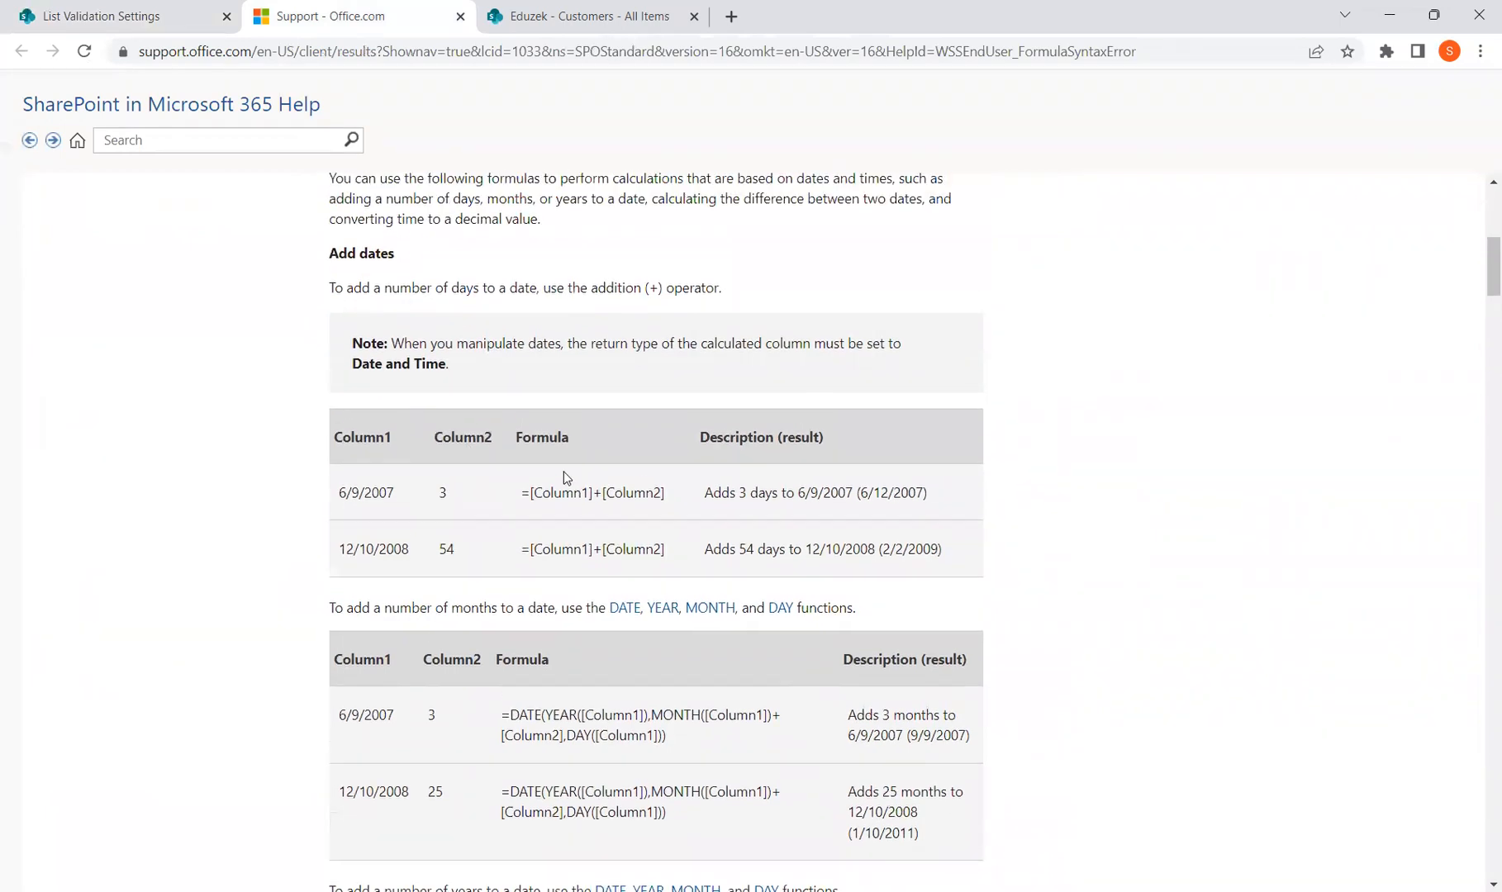
left_click_drag(519, 514, 634, 523)
left_click_drag(395, 495, 326, 494)
left_click_drag(452, 494, 428, 494)
double_click(446, 550)
left_click_drag(534, 493, 665, 493)
left_click_drag(550, 549, 666, 550)
Highlight the 6/9/2007 date and its result description, then read down to the =HOUR([Column2]-[Column1]) examples
scroll(667, 566, "down", 2)
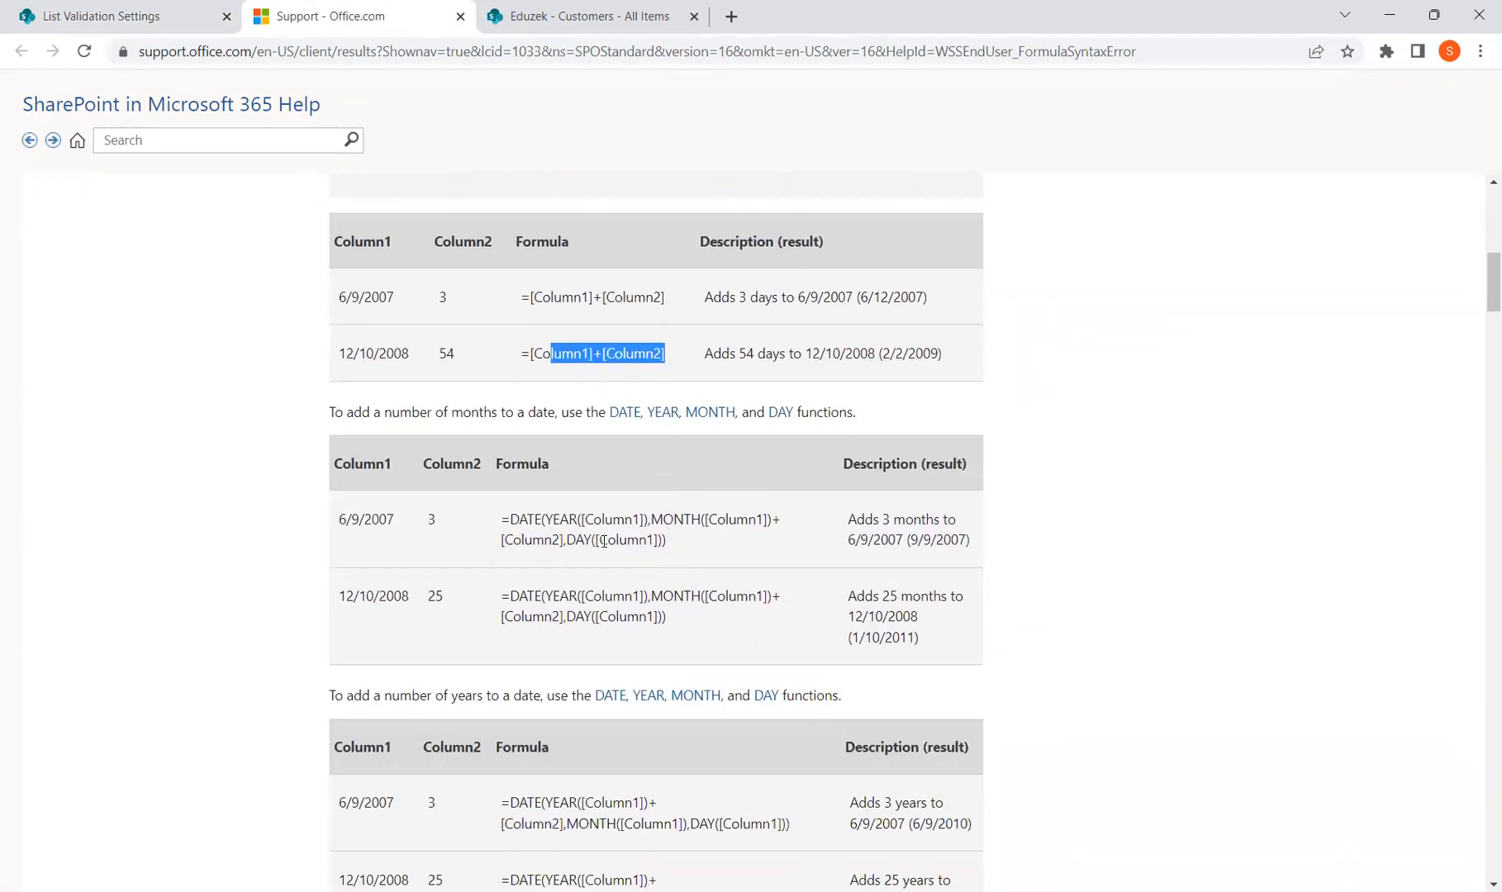
left_click_drag(400, 306, 337, 299)
left_click(664, 334)
left_click_drag(707, 299, 811, 299)
left_click(839, 299)
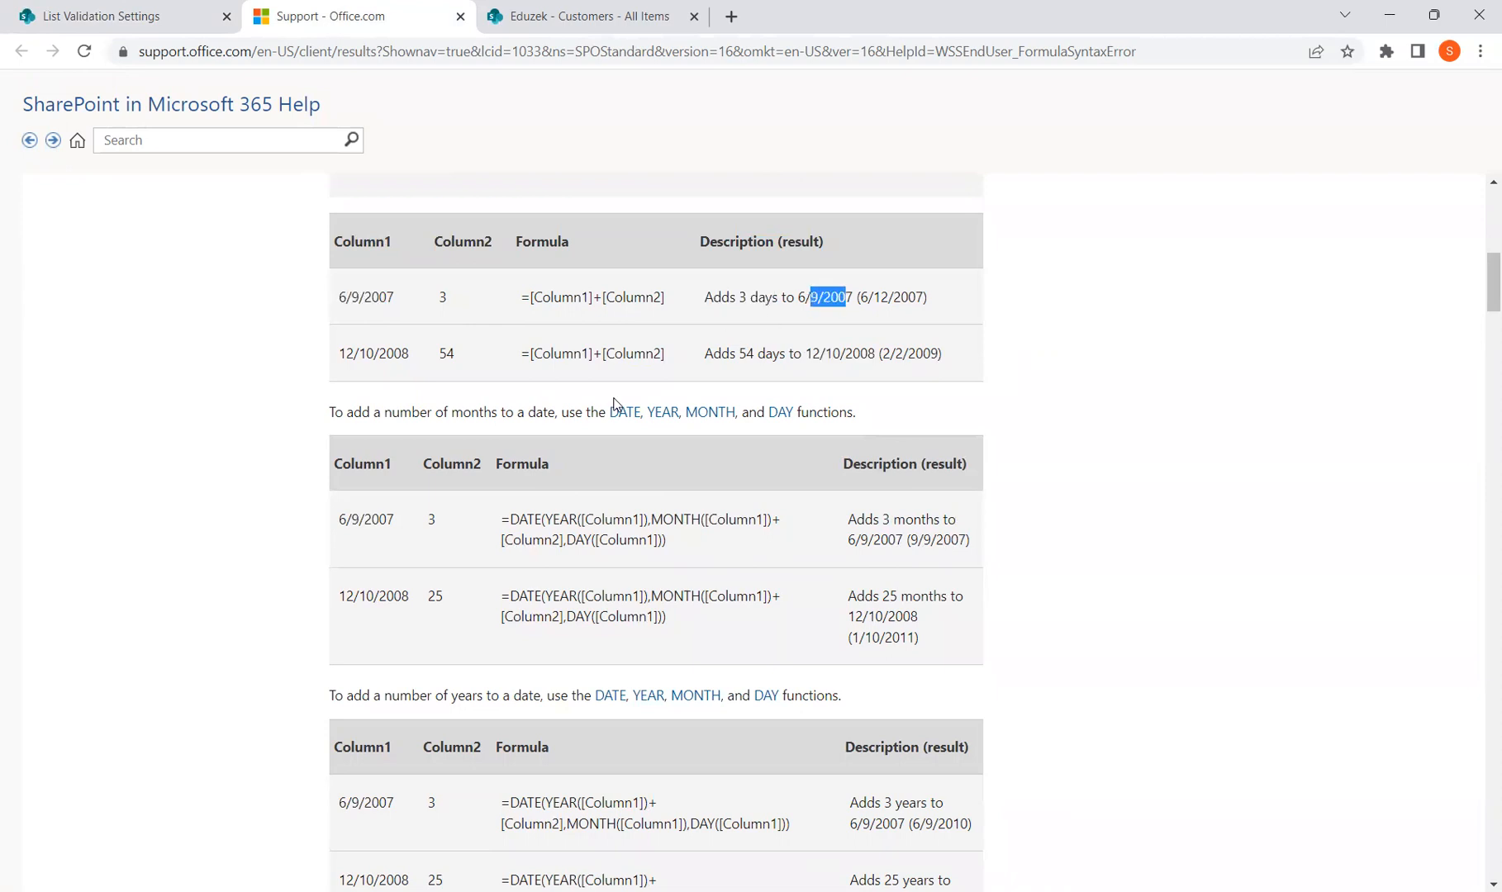
scroll(574, 463, "down", 3)
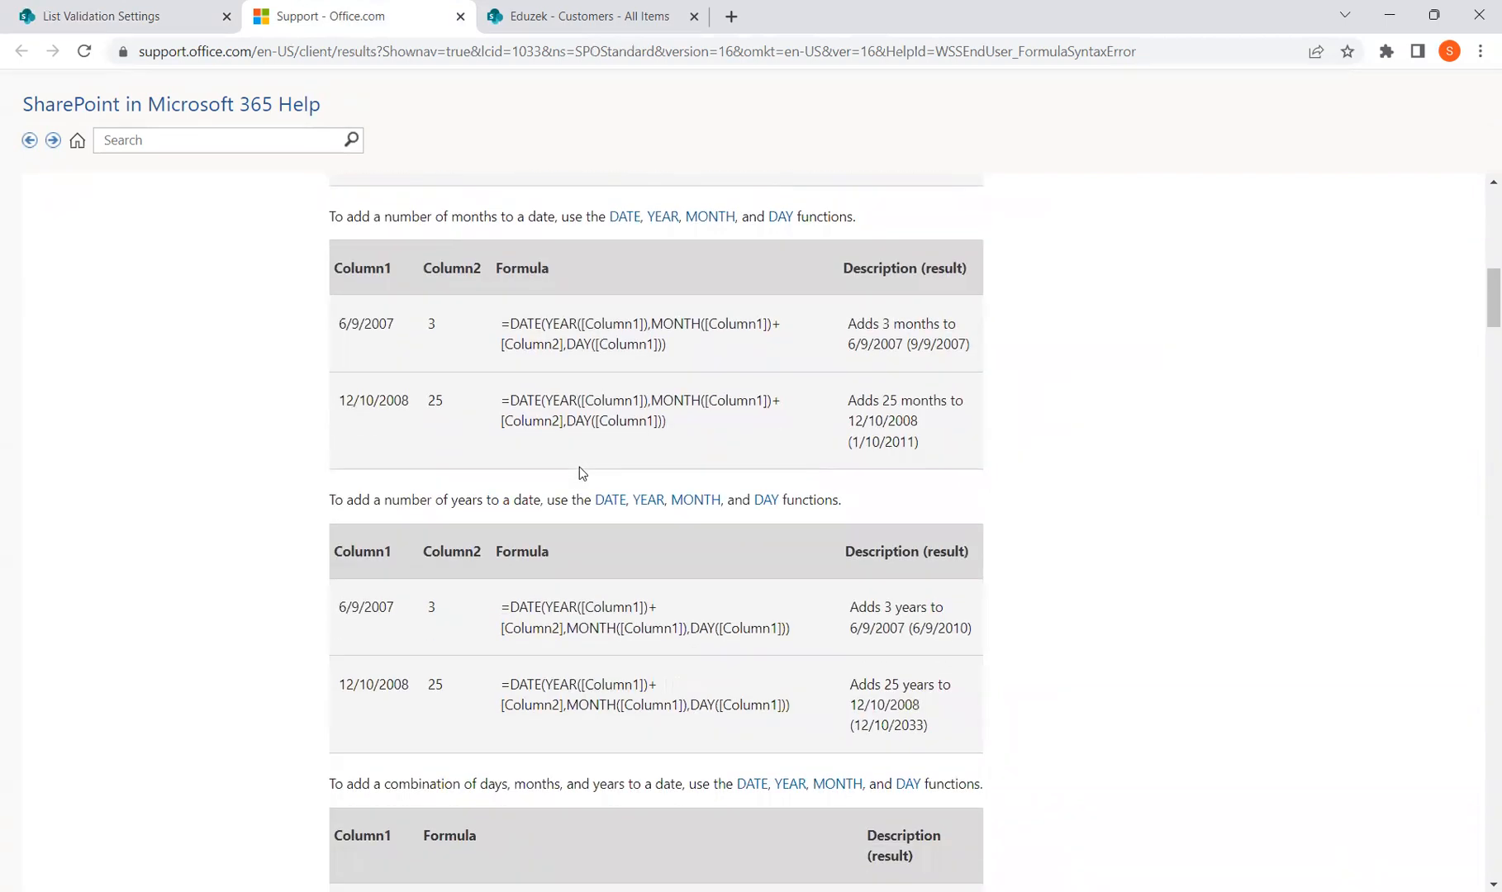
scroll(580, 473, "down", 6)
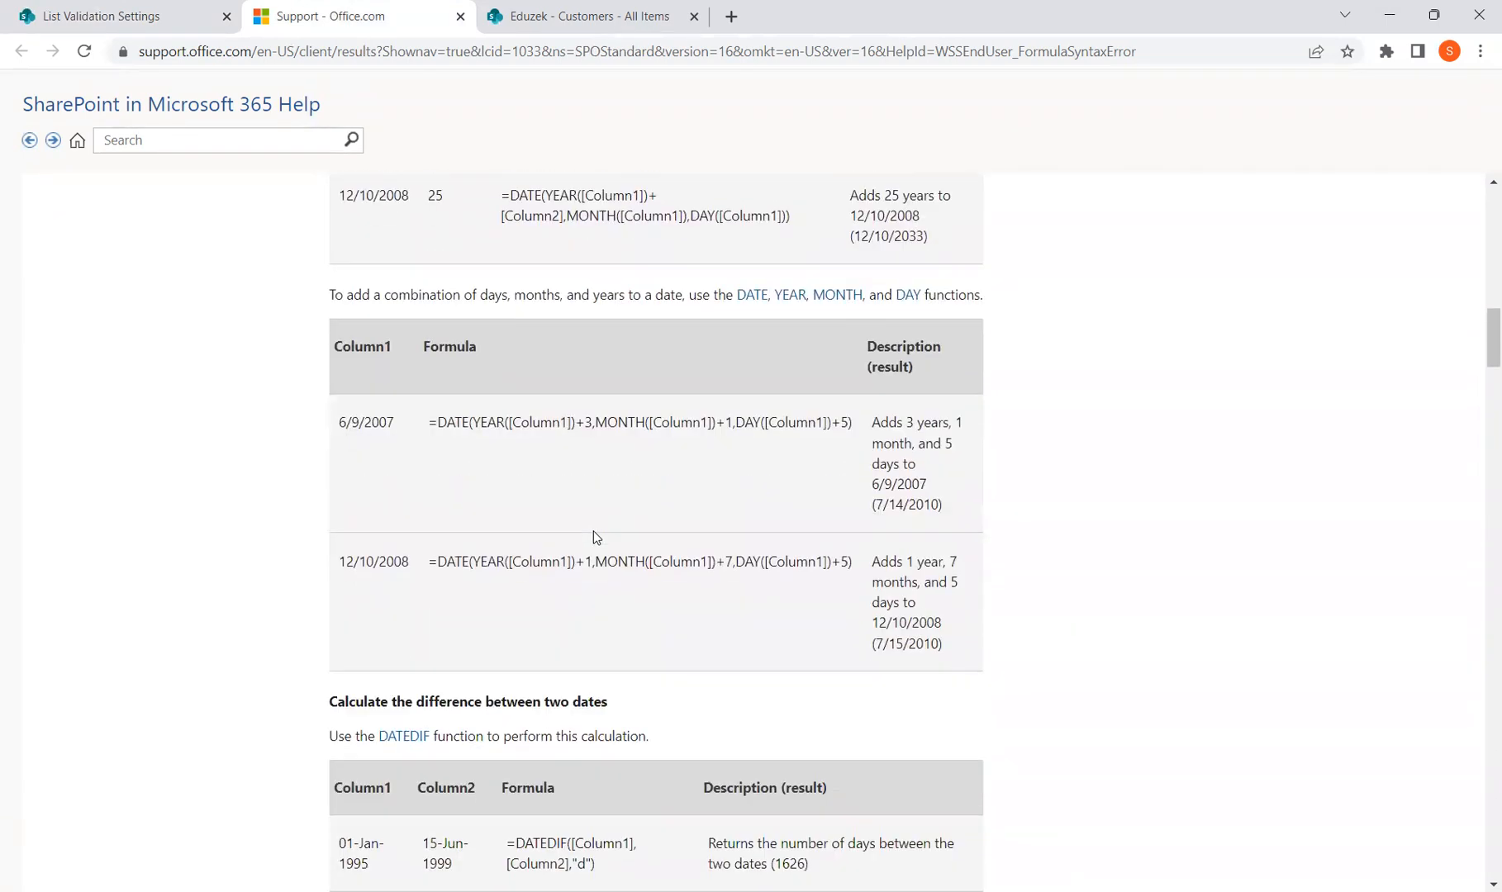
scroll(591, 537, "down", 9)
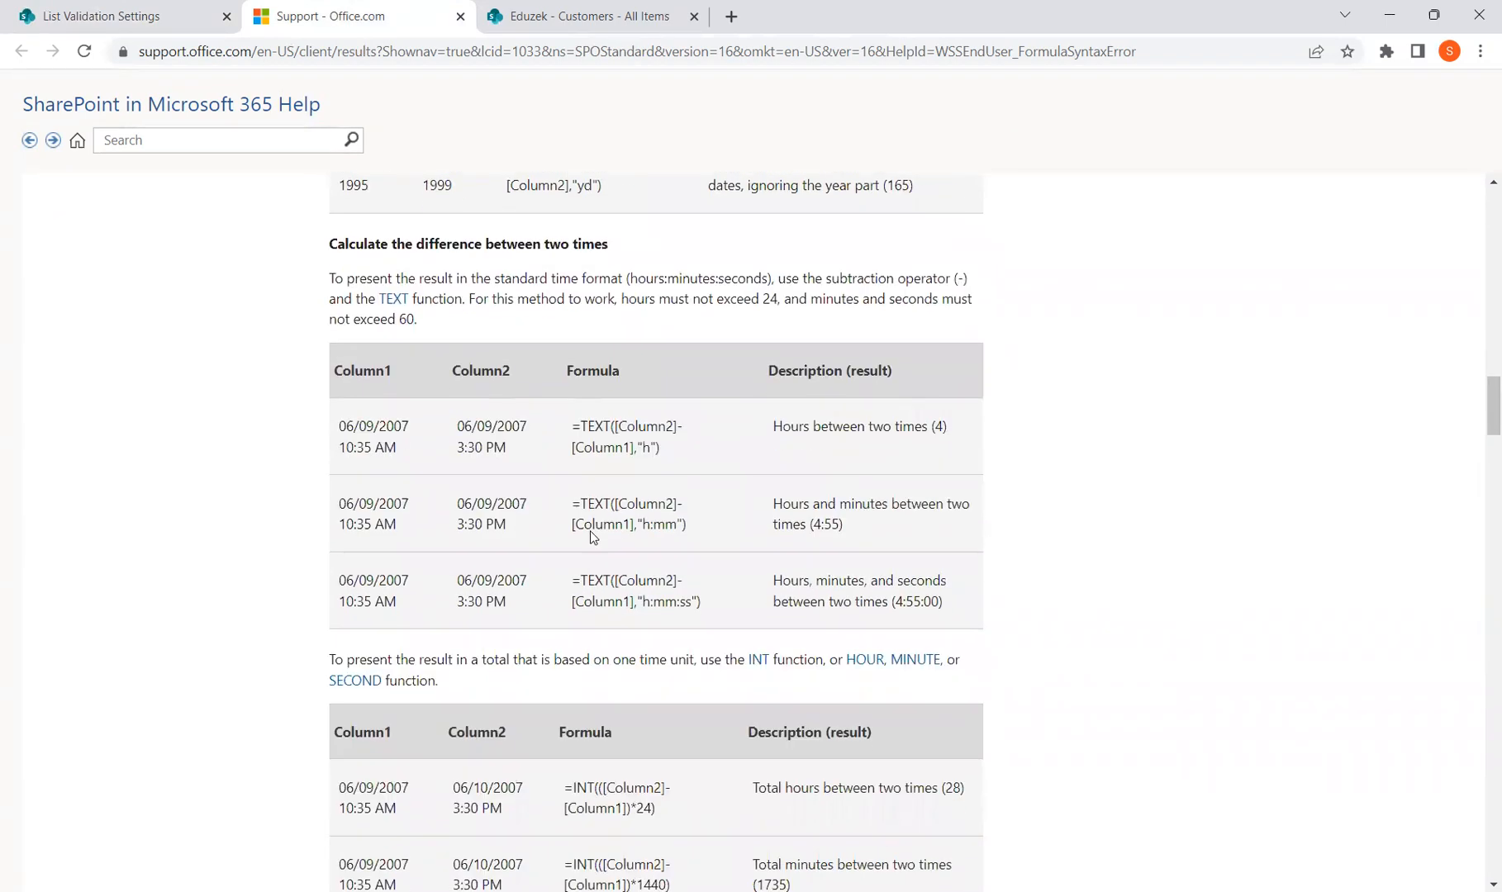
scroll(586, 529, "down", 6)
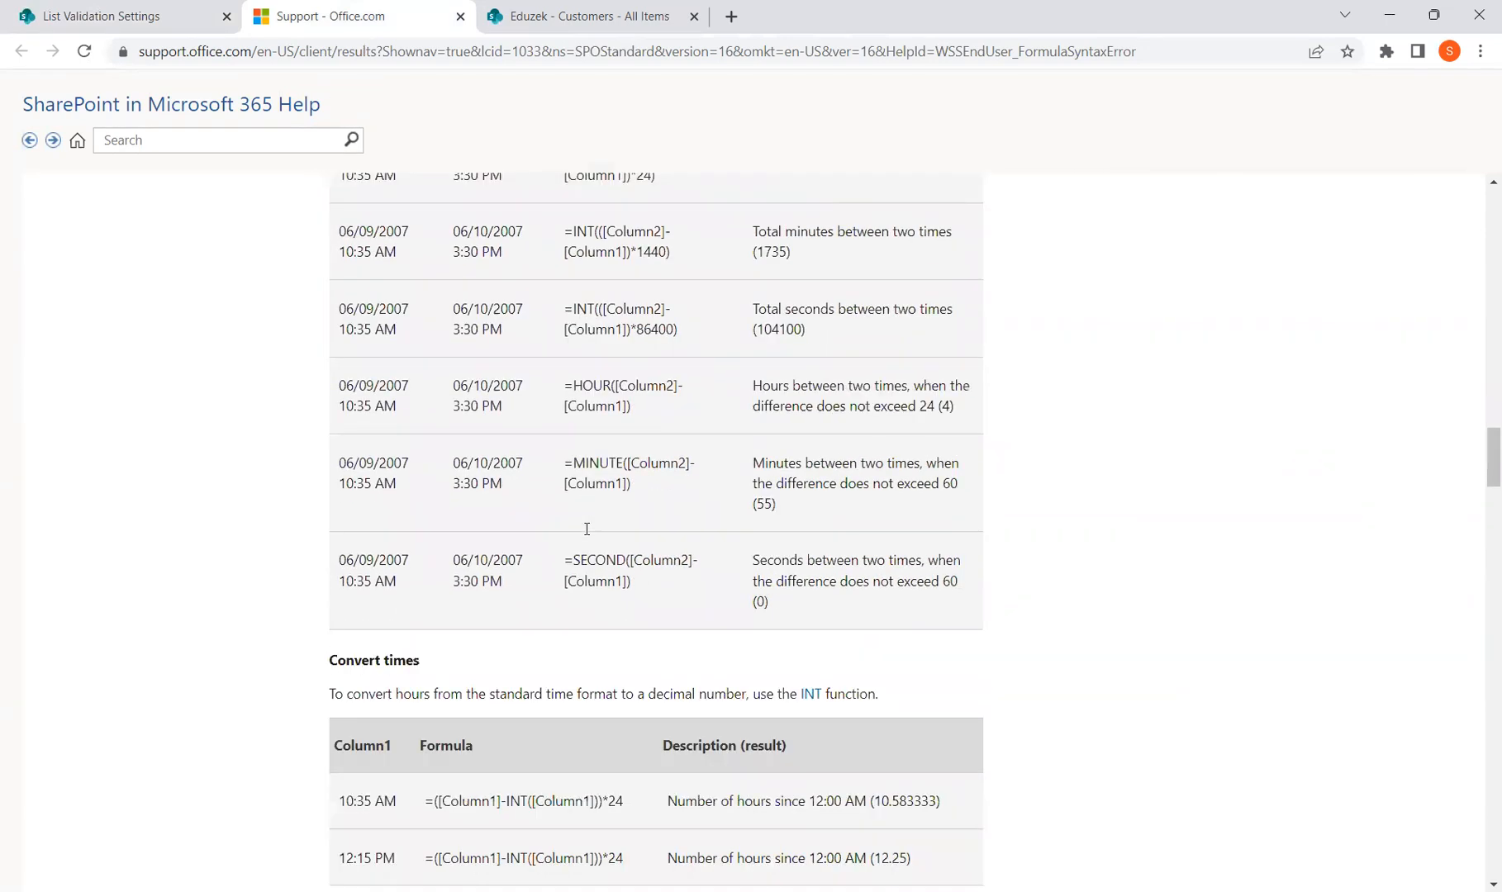